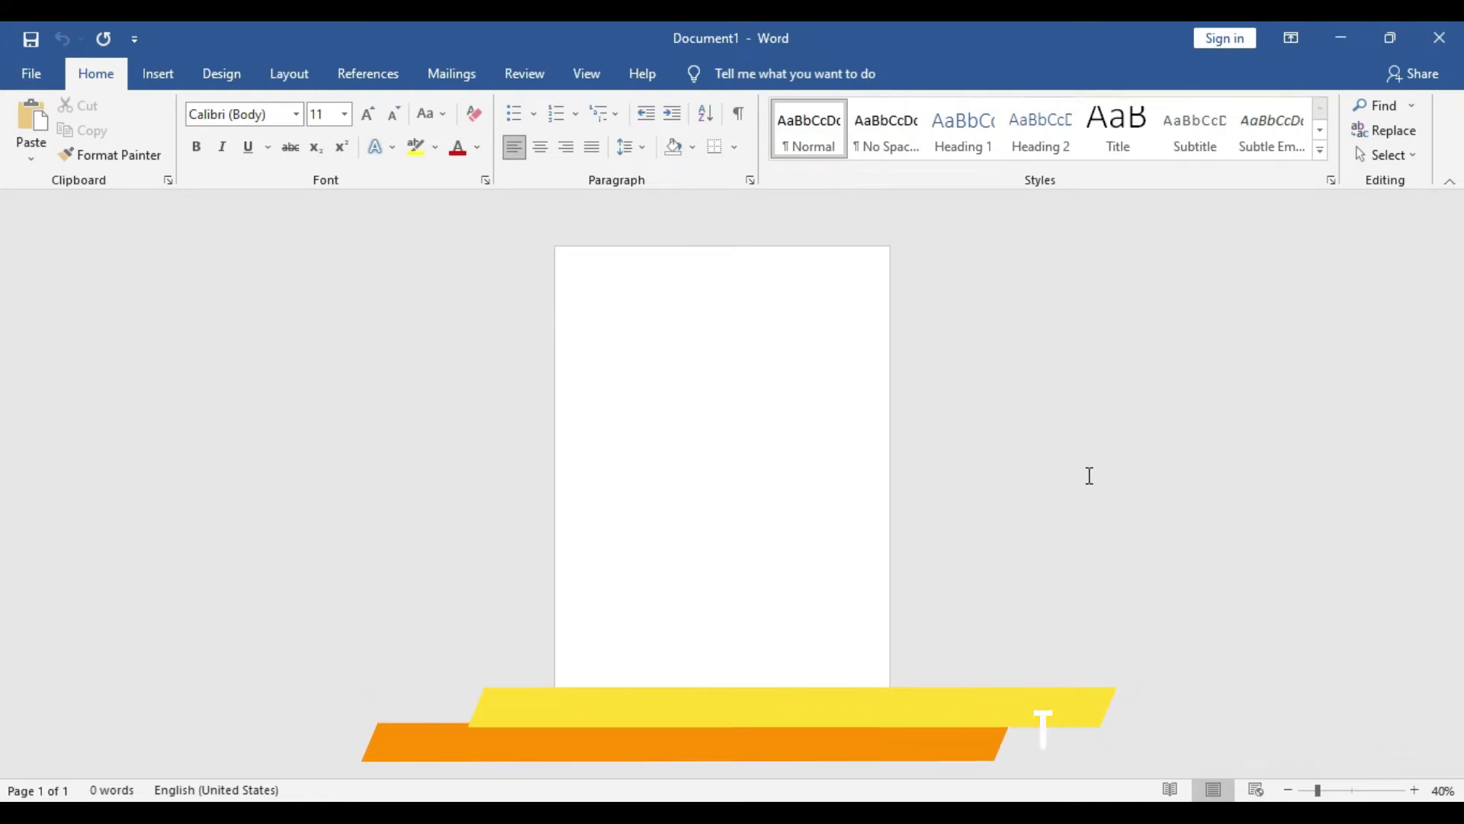
Set Top, Left, Bottom and Right margins to 0 and keep them despite the printable-area warning
{"action": "left_click", "coordinate": [452, 73]}
{"action": "left_click", "coordinate": [318, 68]}
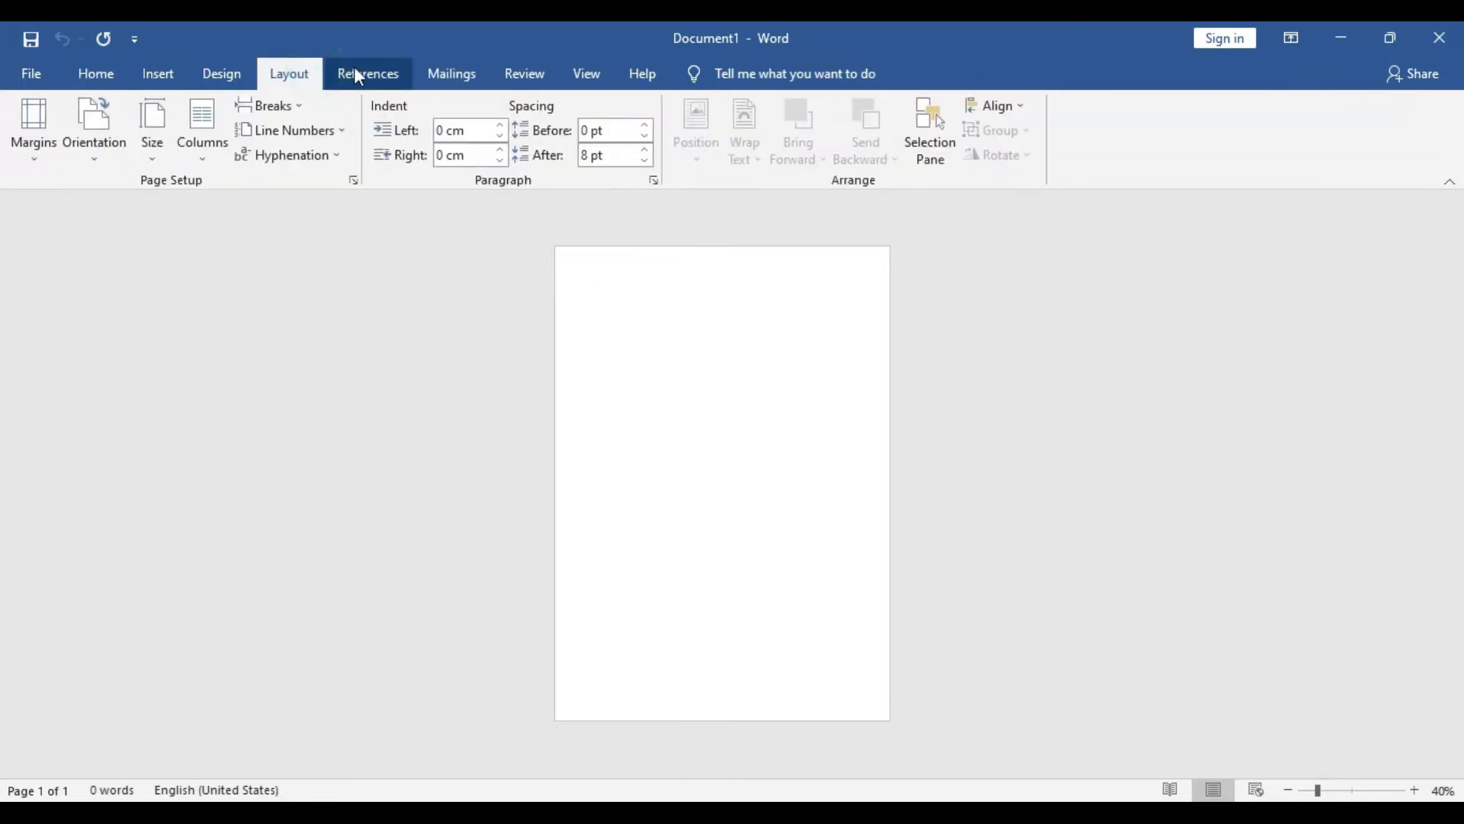
{"action": "left_click", "coordinate": [23, 131]}
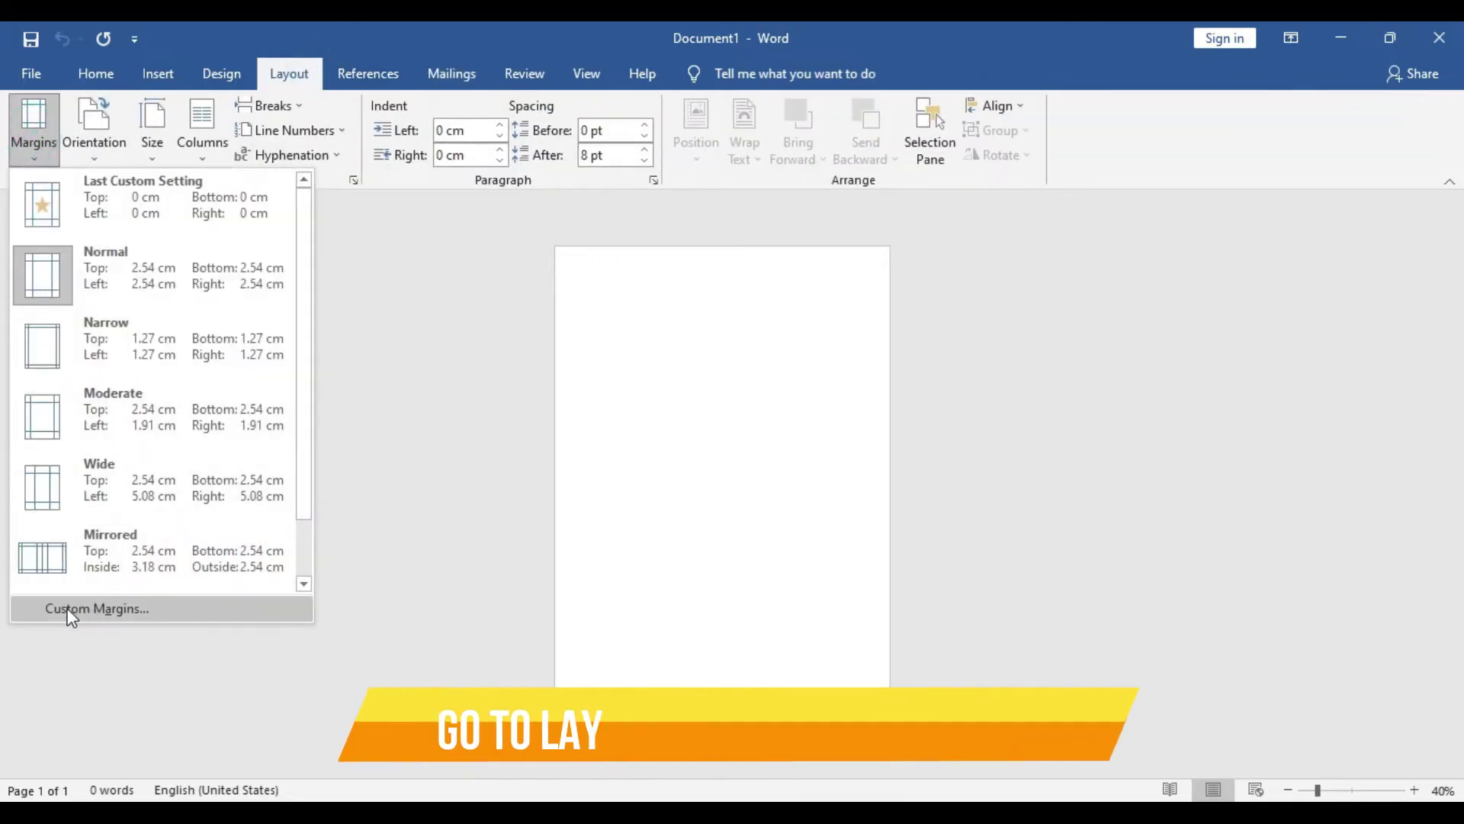
{"action": "left_click", "coordinate": [97, 608]}
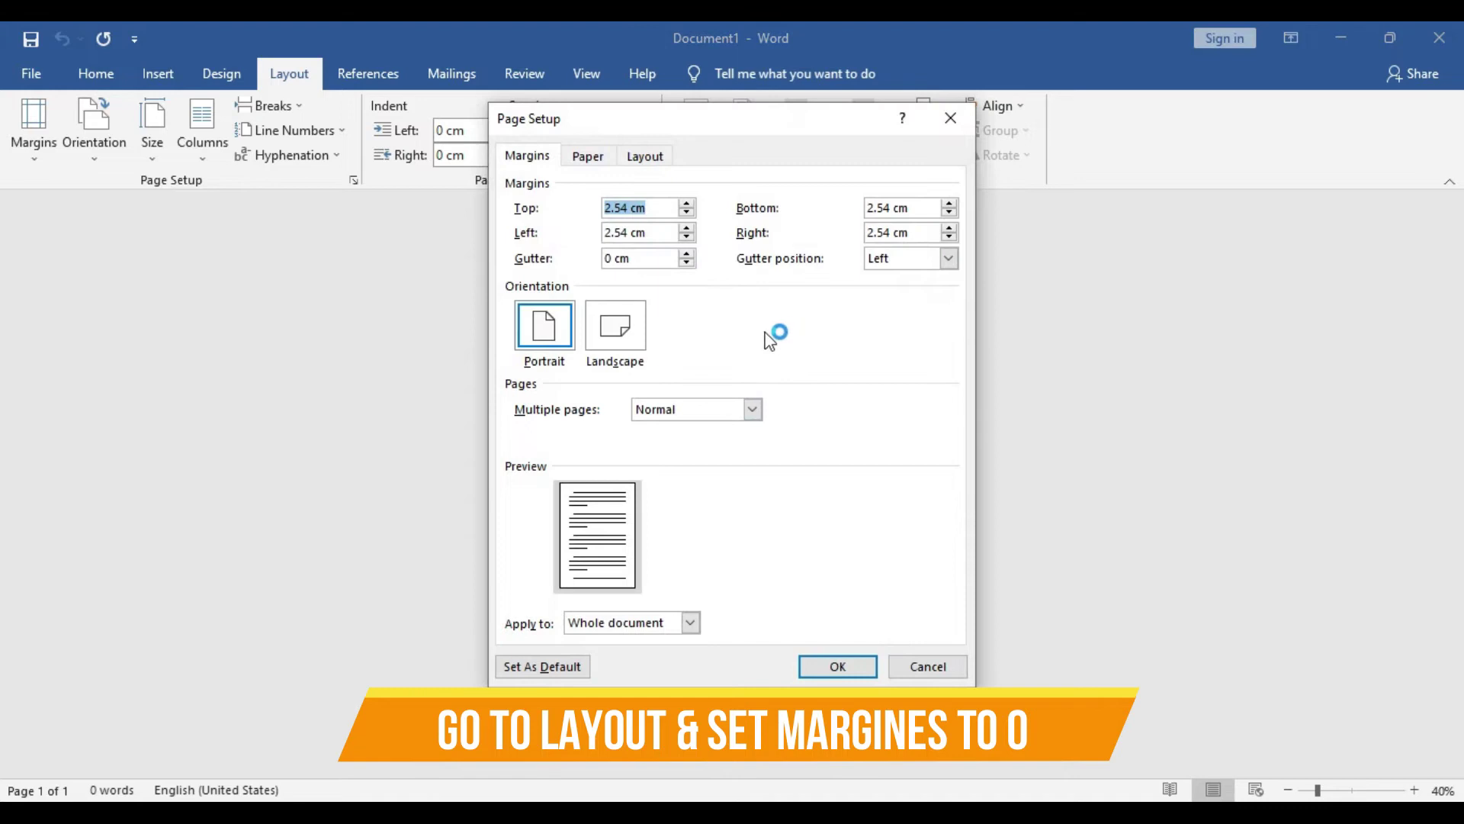
{"action": "type", "text": "0"}
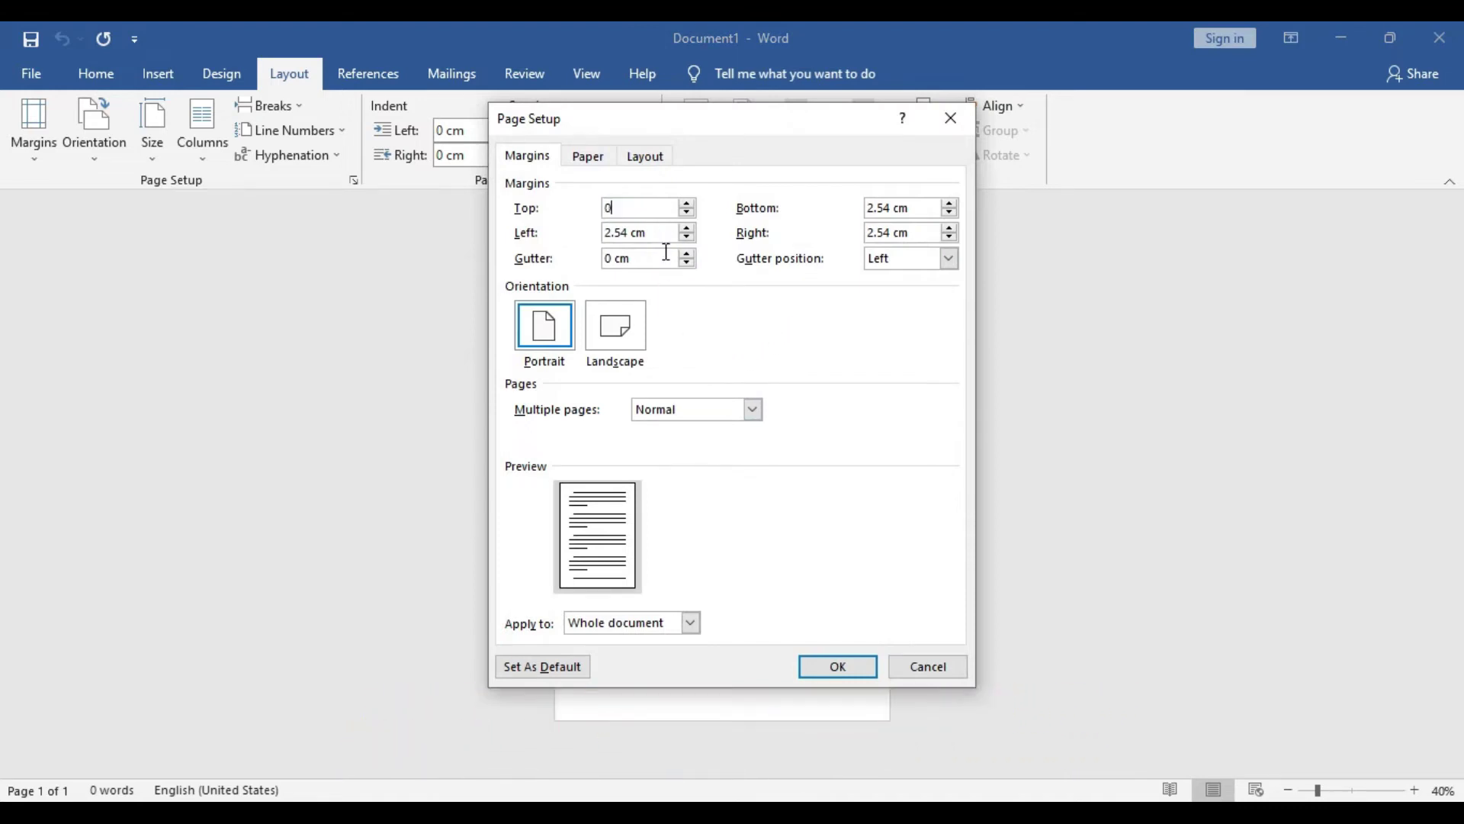
{"action": "double_click", "coordinate": [656, 233]}
{"action": "type", "text": "0"}
{"action": "double_click", "coordinate": [922, 207]}
{"action": "type", "text": "0"}
{"action": "double_click", "coordinate": [920, 231]}
{"action": "type", "text": "0"}
{"action": "left_click", "coordinate": [840, 665]}
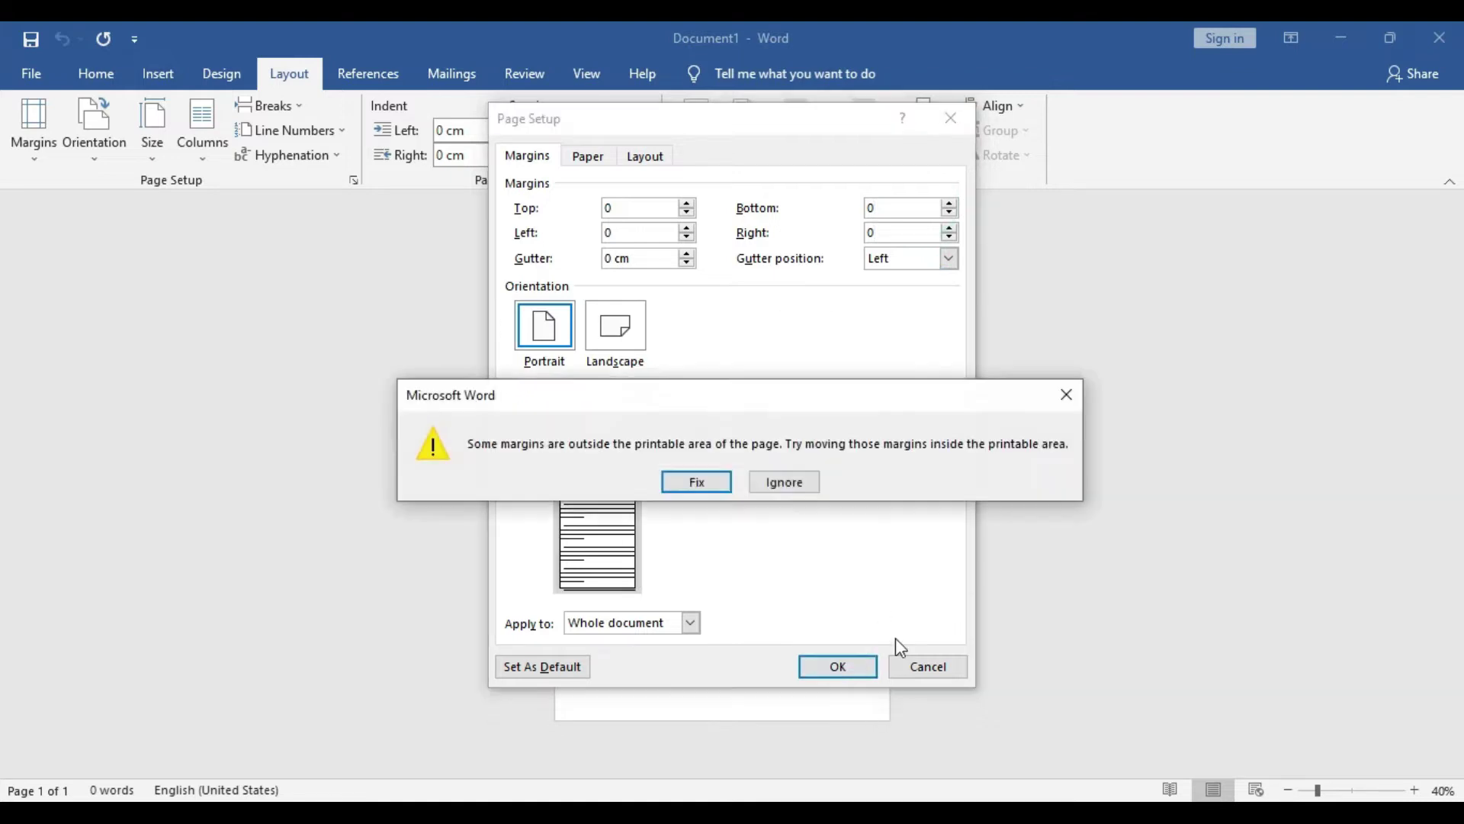
{"action": "left_click", "coordinate": [791, 485]}
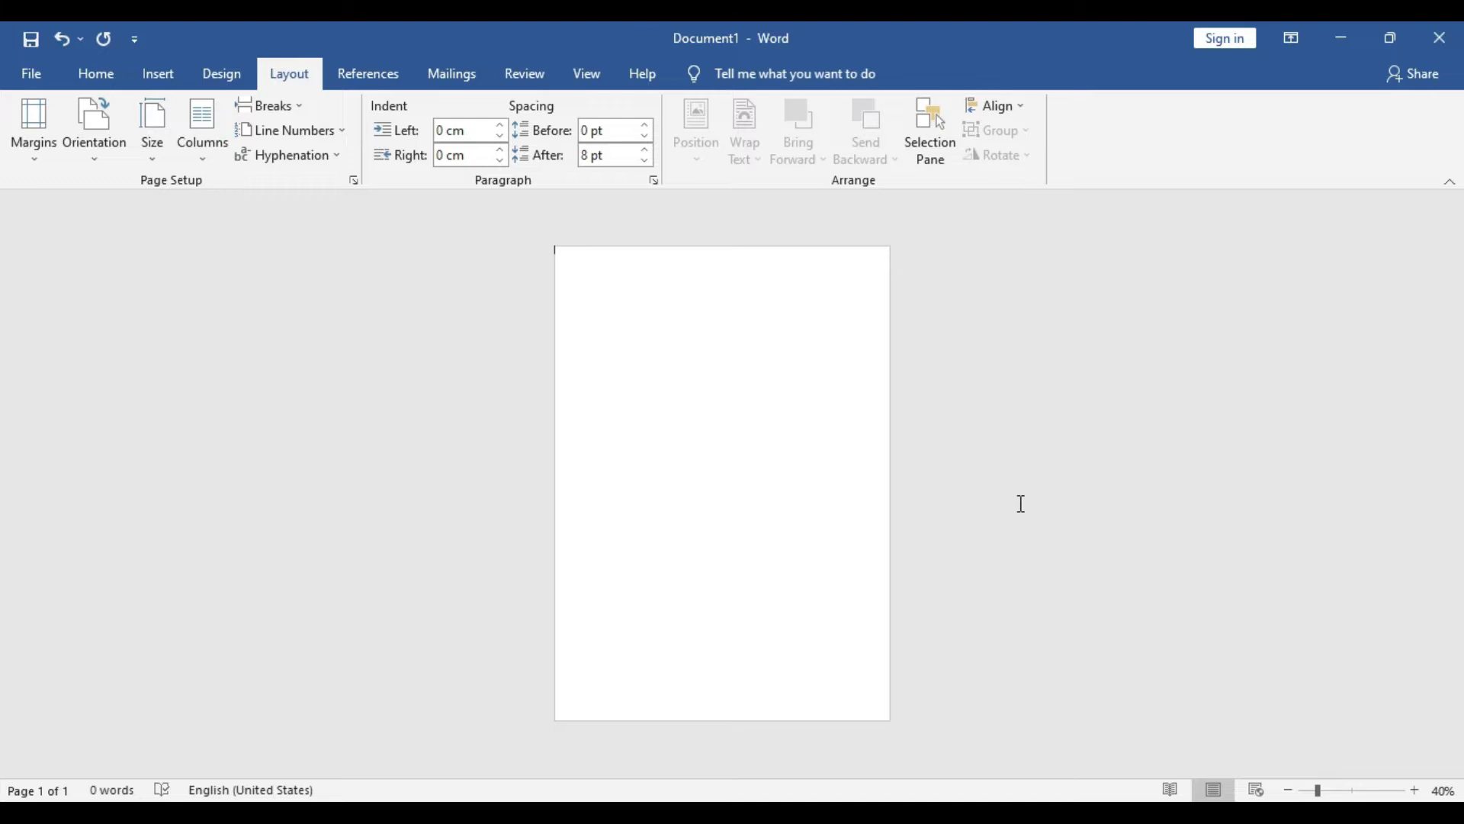
Draw a blue square with the Rectangle shape
{"action": "left_click", "coordinate": [158, 73]}
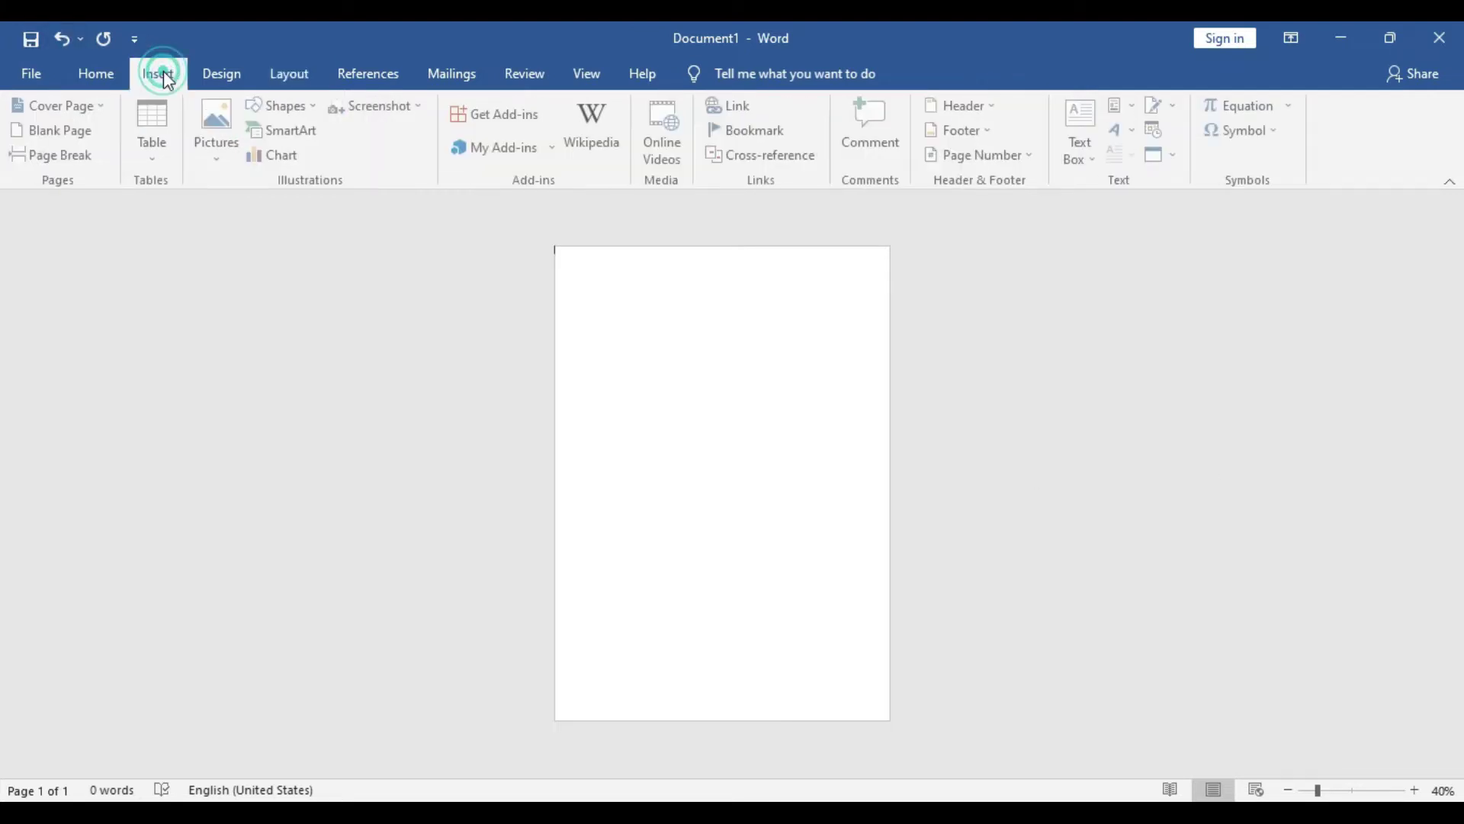
{"action": "left_click", "coordinate": [306, 108]}
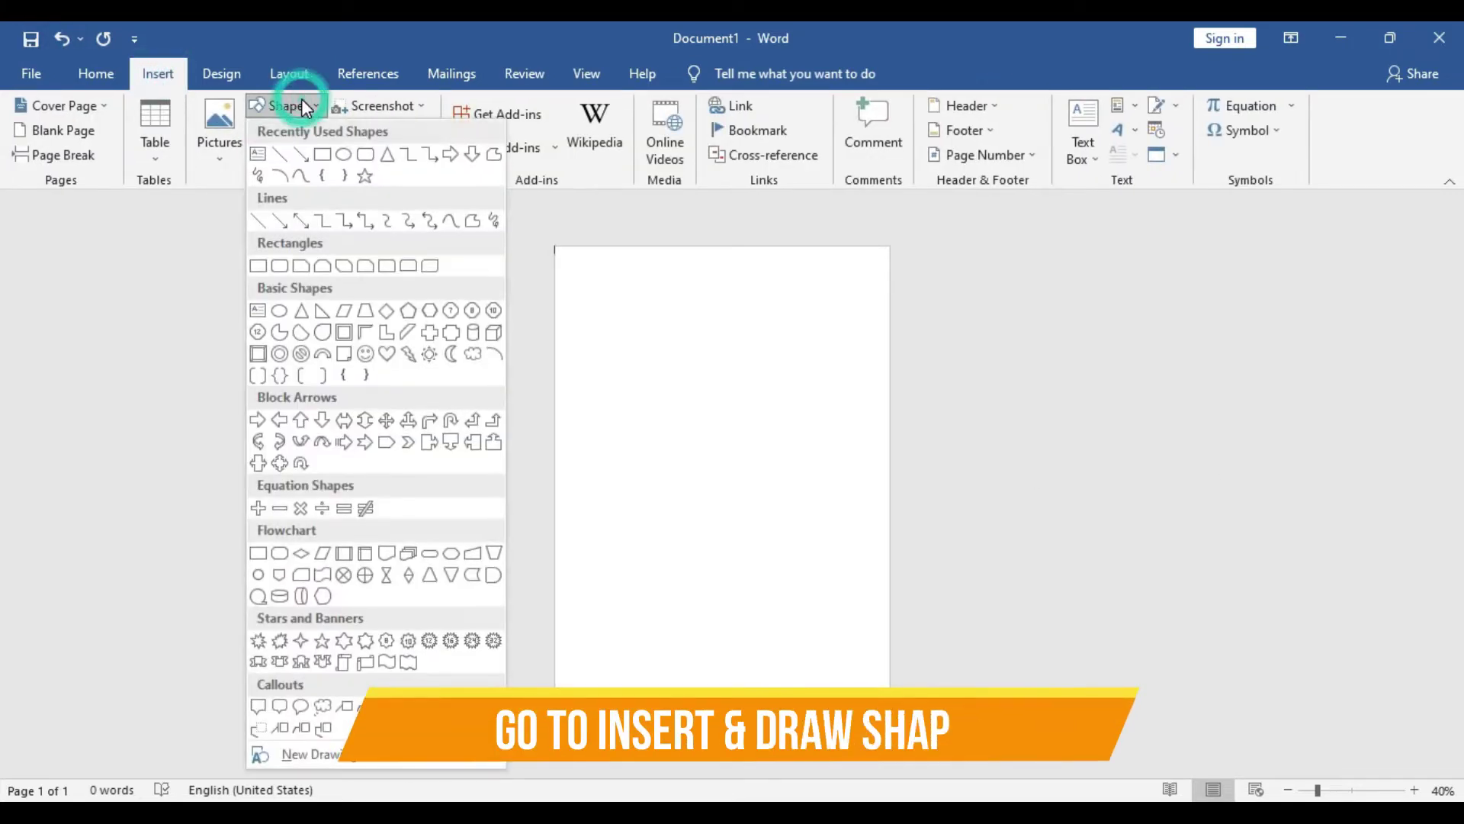
{"action": "left_click", "coordinate": [323, 156]}
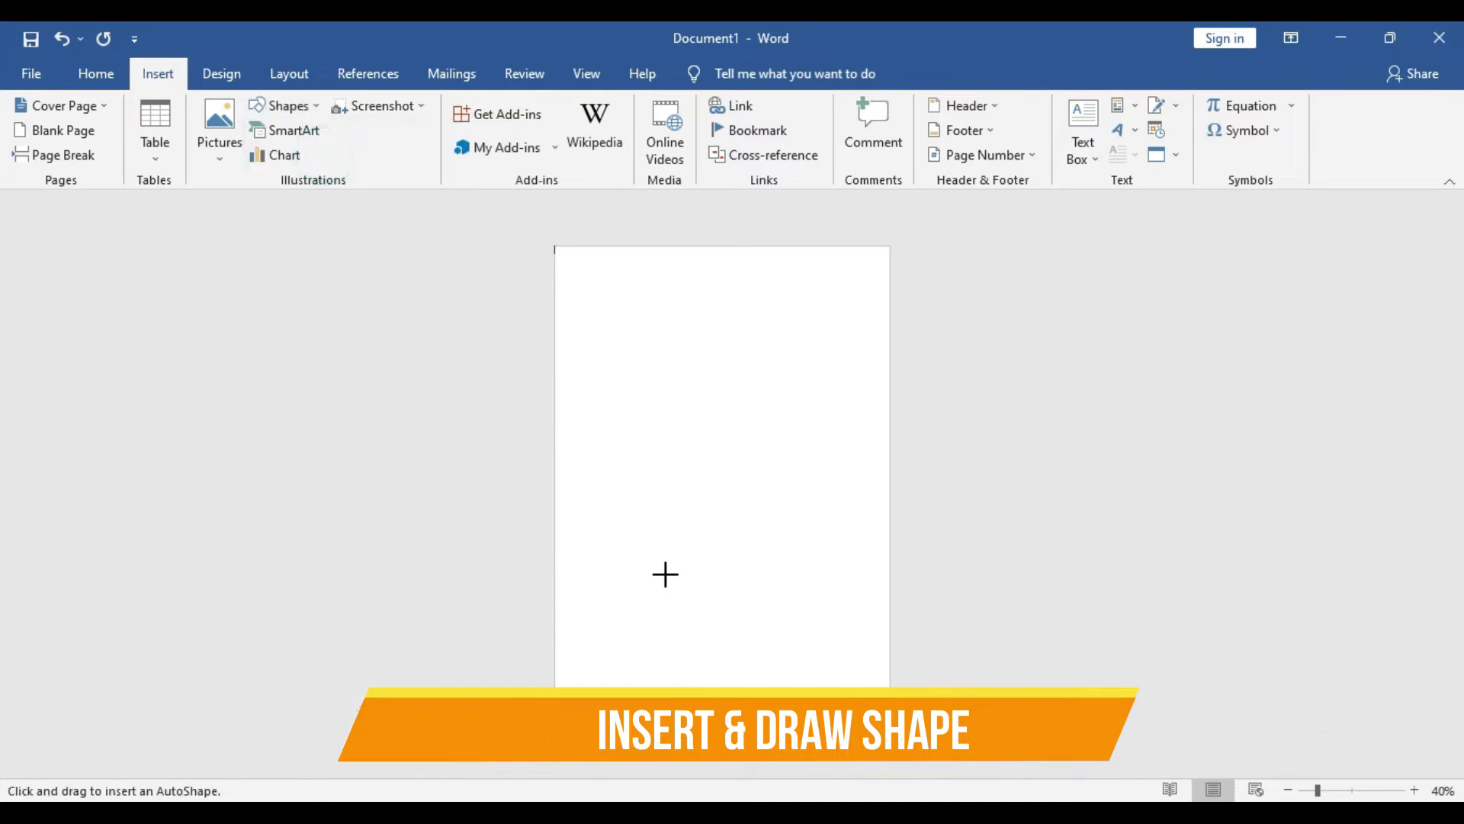
{"action": "left_click_drag", "start_coordinate": [615, 332], "coordinate": [808, 591]}
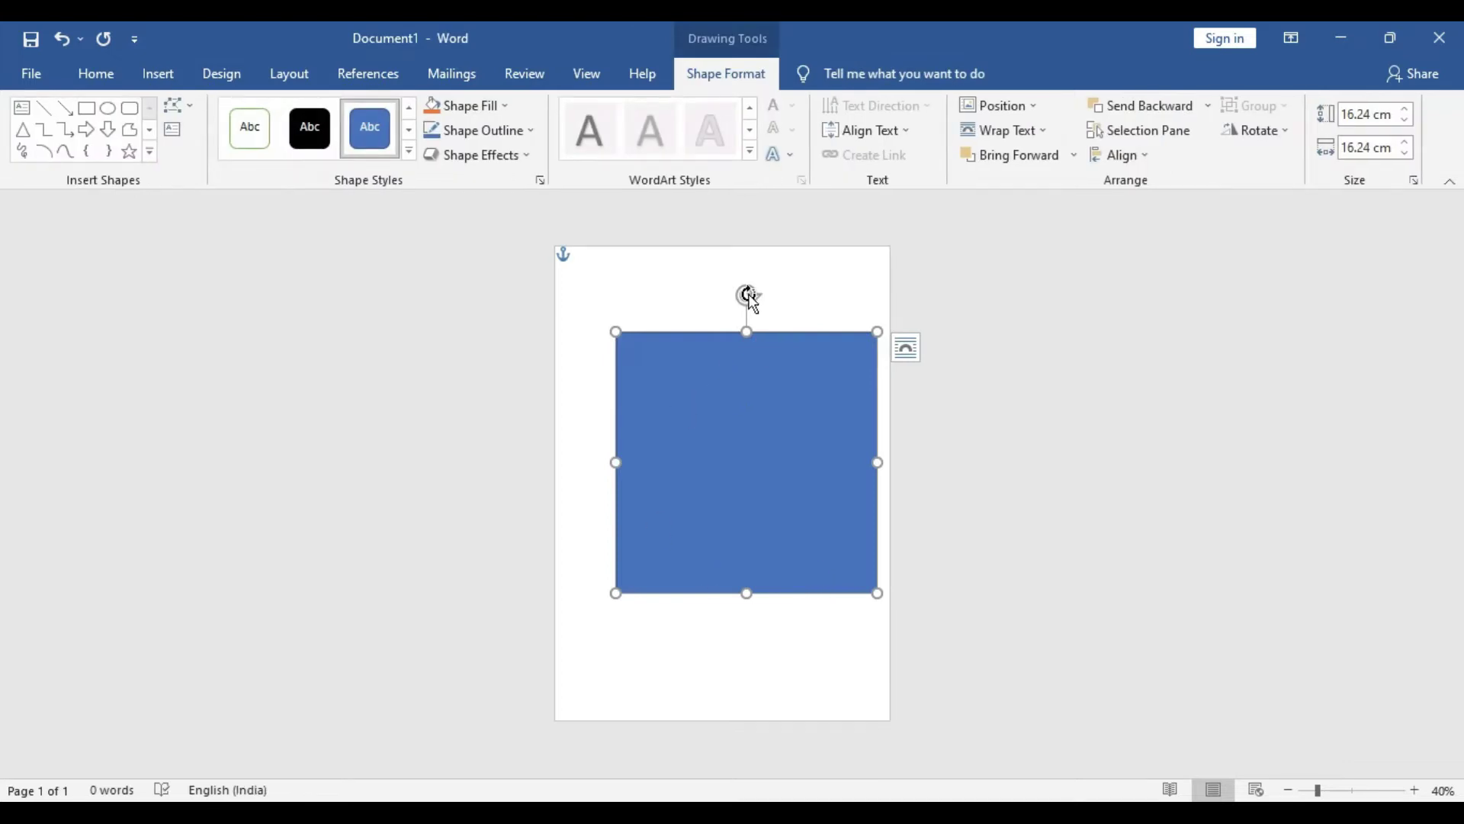
Rotate the square 45° into a 14.77 cm diamond and fit it against the left edge
{"action": "left_click_drag", "start_coordinate": [750, 298], "coordinate": [609, 334]}
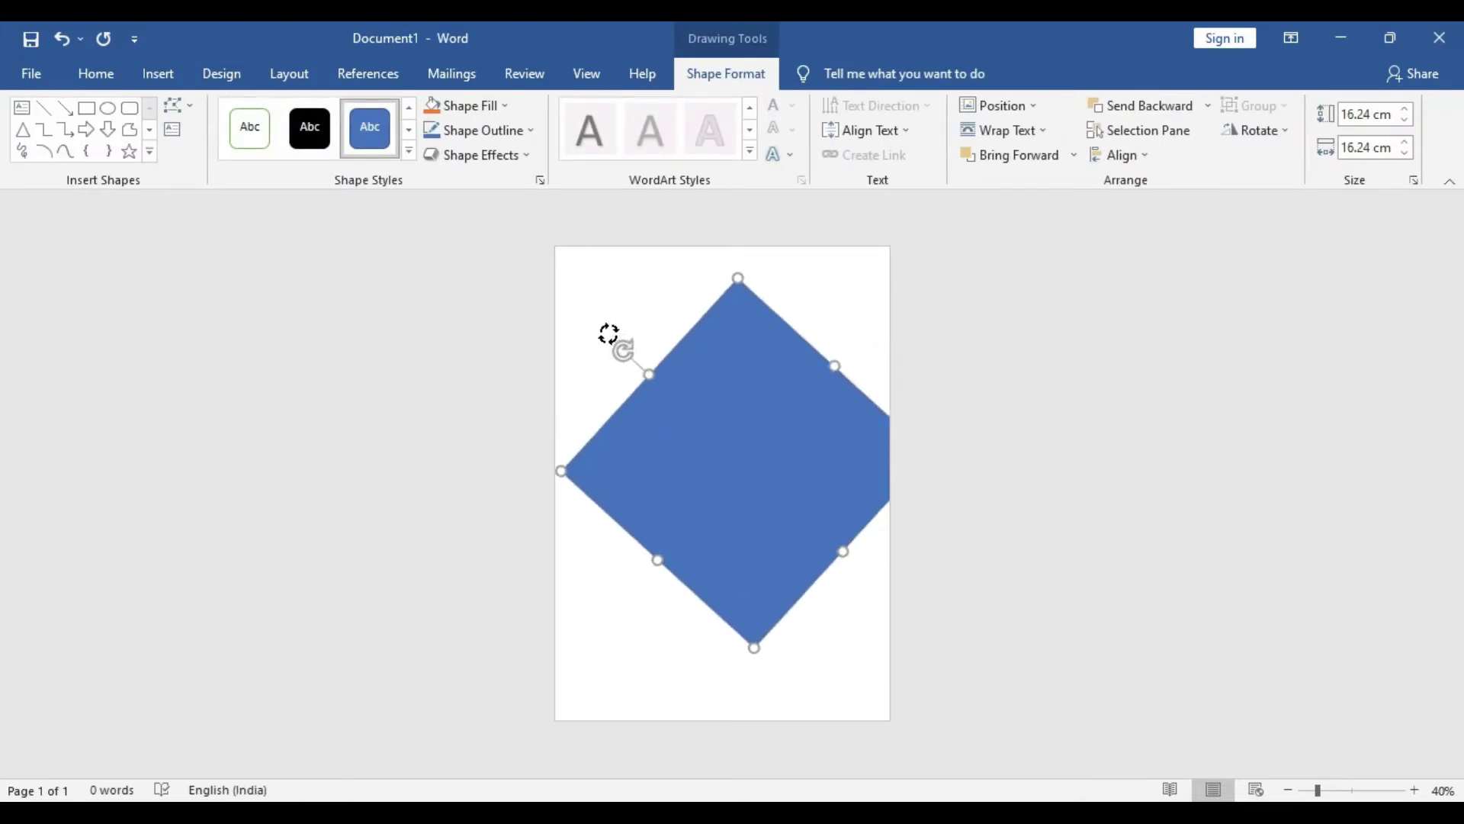
{"action": "left_click_drag", "start_coordinate": [609, 334], "coordinate": [609, 334]}
{"action": "mouse_move", "coordinate": [784, 422]}
{"action": "left_mouse_down"}
{"action": "mouse_move", "coordinate": [662, 425]}
{"action": "mouse_move", "coordinate": [684, 408]}
{"action": "mouse_move", "coordinate": [671, 411]}
{"action": "left_mouse_up"}
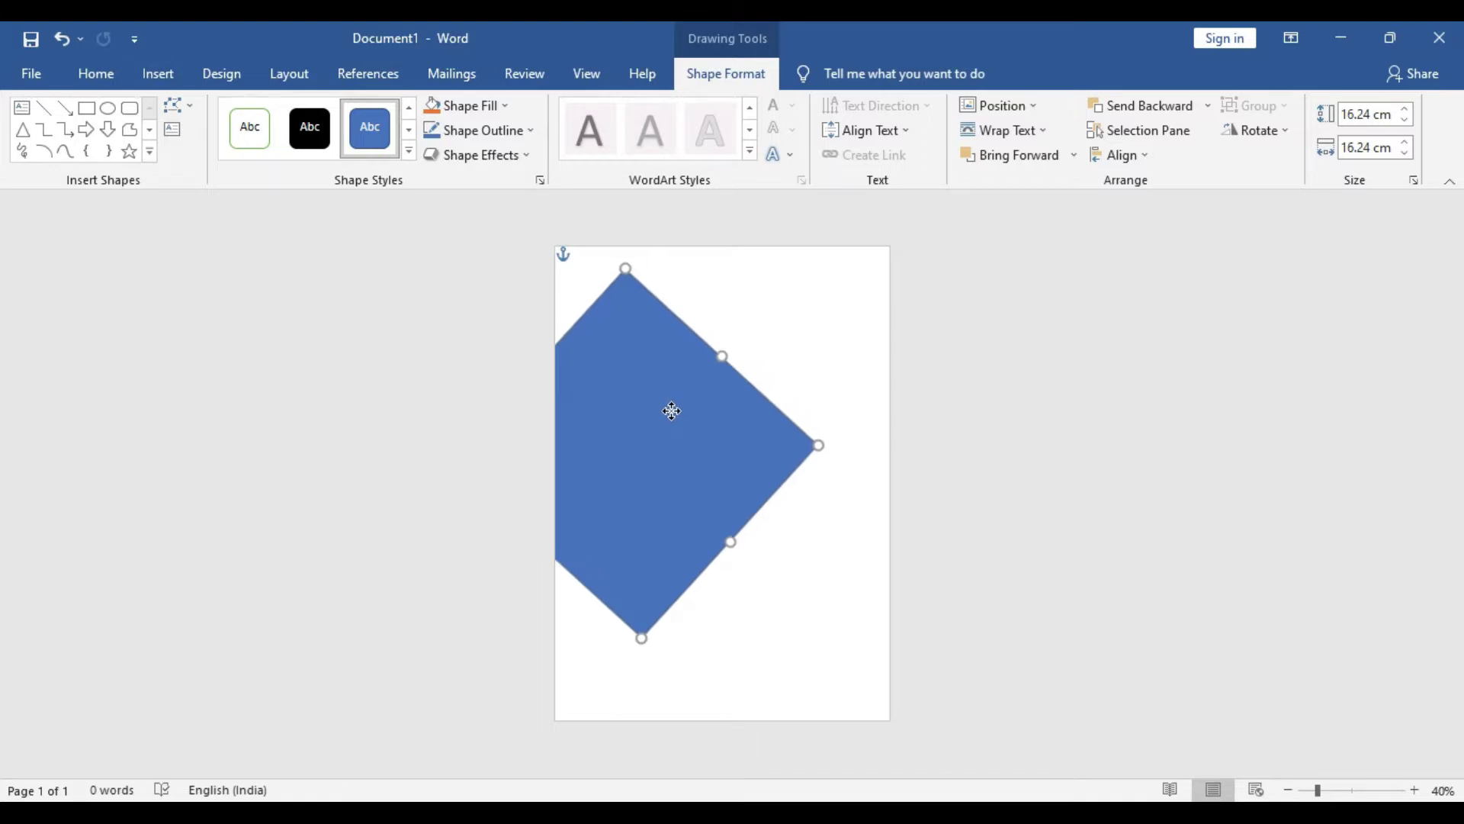
{"action": "left_click_drag", "start_coordinate": [706, 457], "coordinate": [757, 468]}
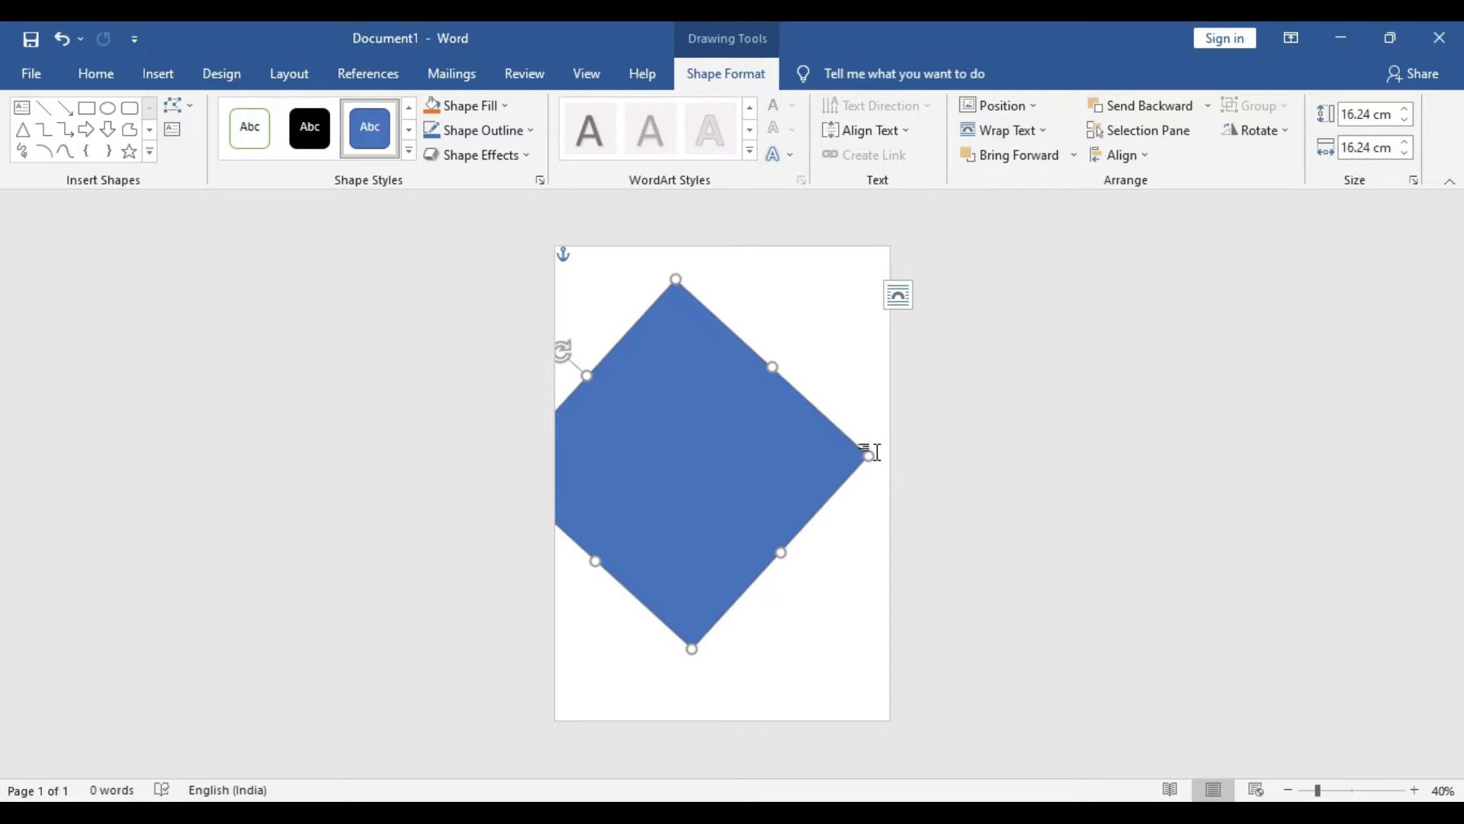
{"action": "left_click_drag", "start_coordinate": [869, 454], "coordinate": [817, 458]}
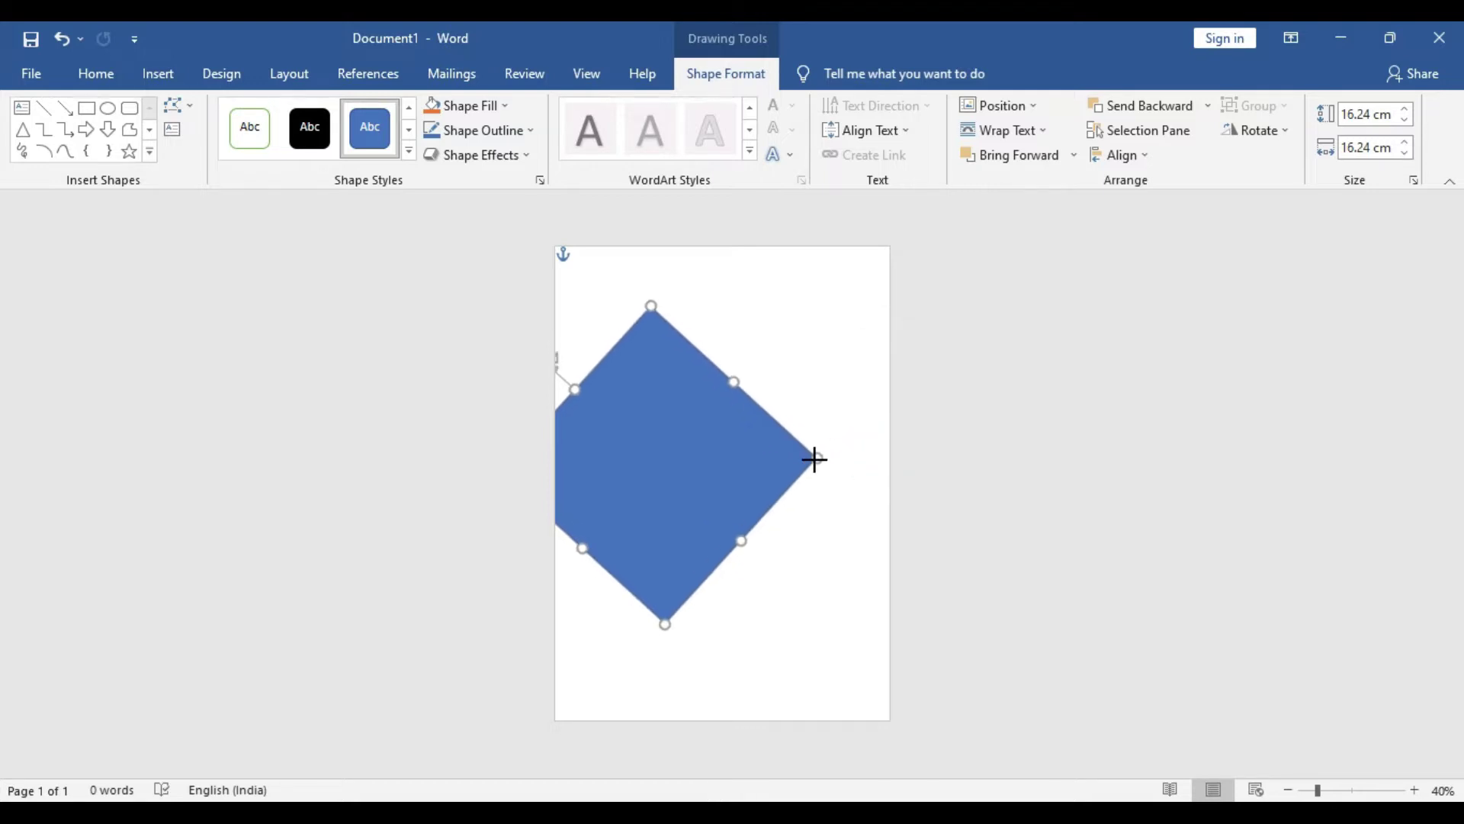
{"action": "left_click_drag", "start_coordinate": [749, 475], "coordinate": [711, 504]}
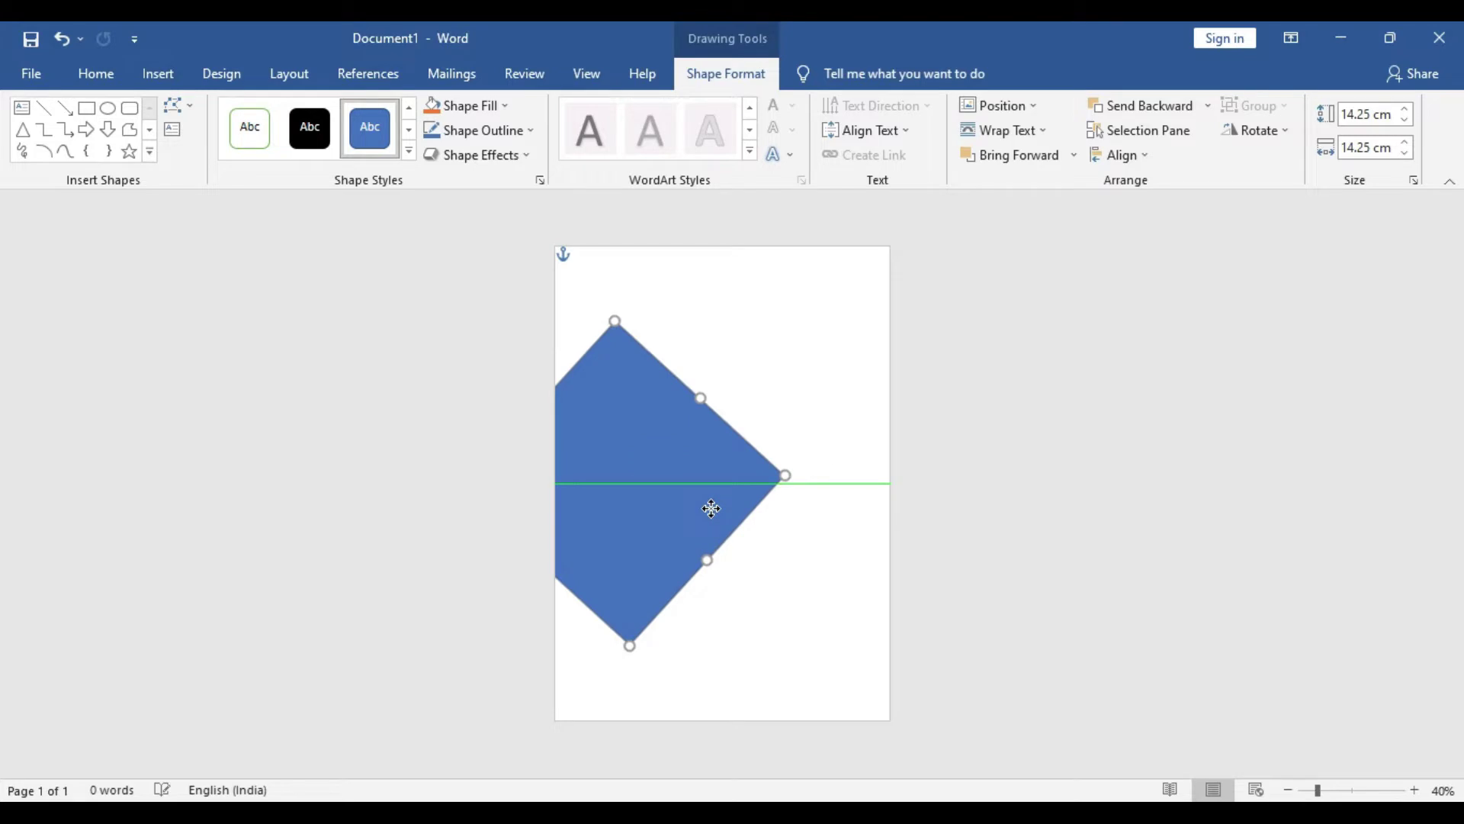
{"action": "mouse_move", "coordinate": [711, 508]}
{"action": "left_mouse_down"}
{"action": "mouse_move", "coordinate": [807, 475]}
{"action": "mouse_move", "coordinate": [736, 484]}
{"action": "left_mouse_up"}
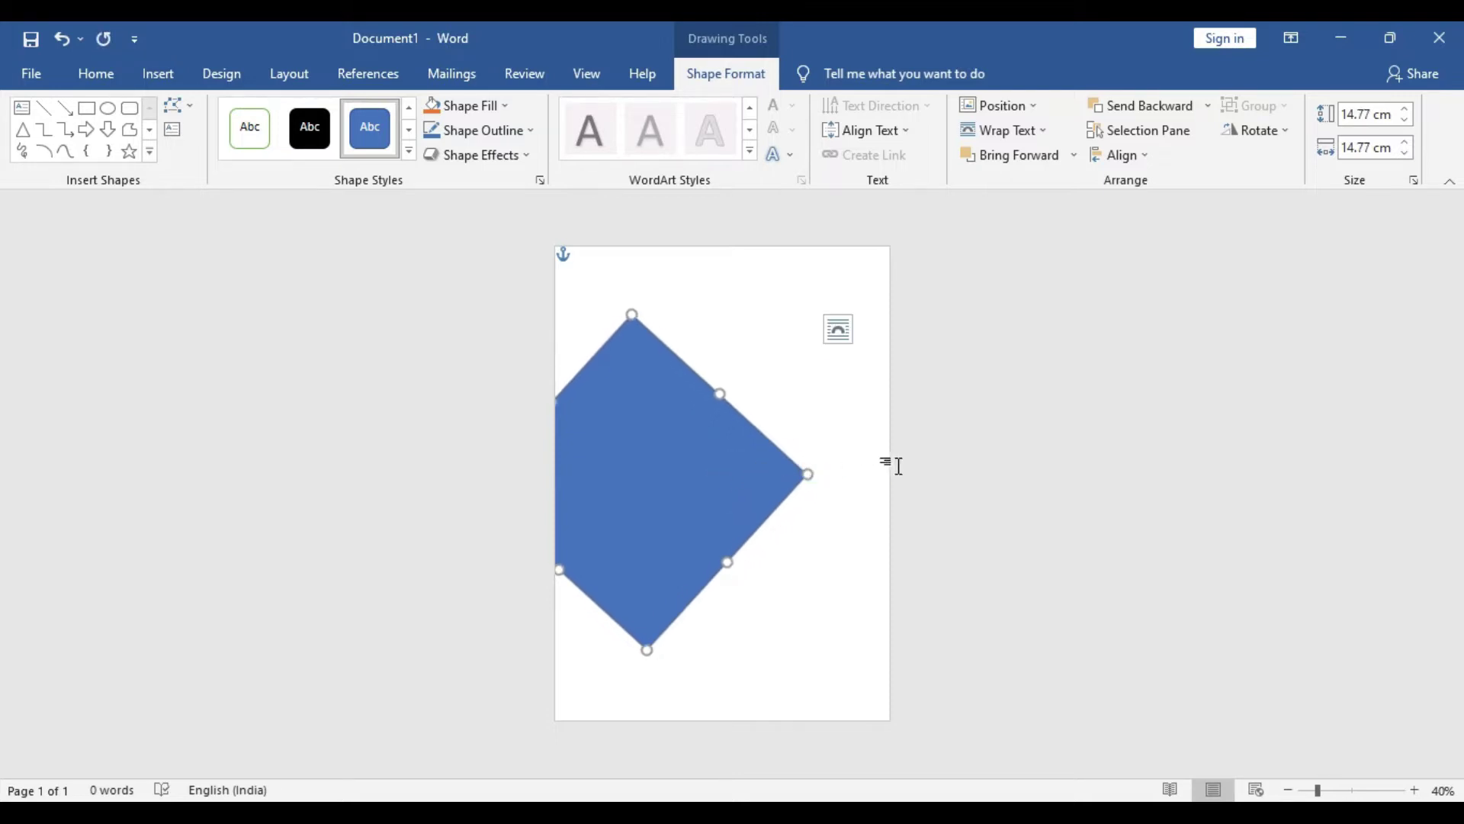
Copy the blue diamond and line the duplicate up down-right of the original
{"action": "left_click", "coordinate": [638, 470]}
{"action": "key", "text": "ctrl+c"}
{"action": "key", "text": "ctrl+v"}
{"action": "mouse_move", "coordinate": [639, 448]}
{"action": "left_mouse_down"}
{"action": "mouse_move", "coordinate": [820, 616]}
{"action": "mouse_move", "coordinate": [804, 604]}
{"action": "left_mouse_up"}
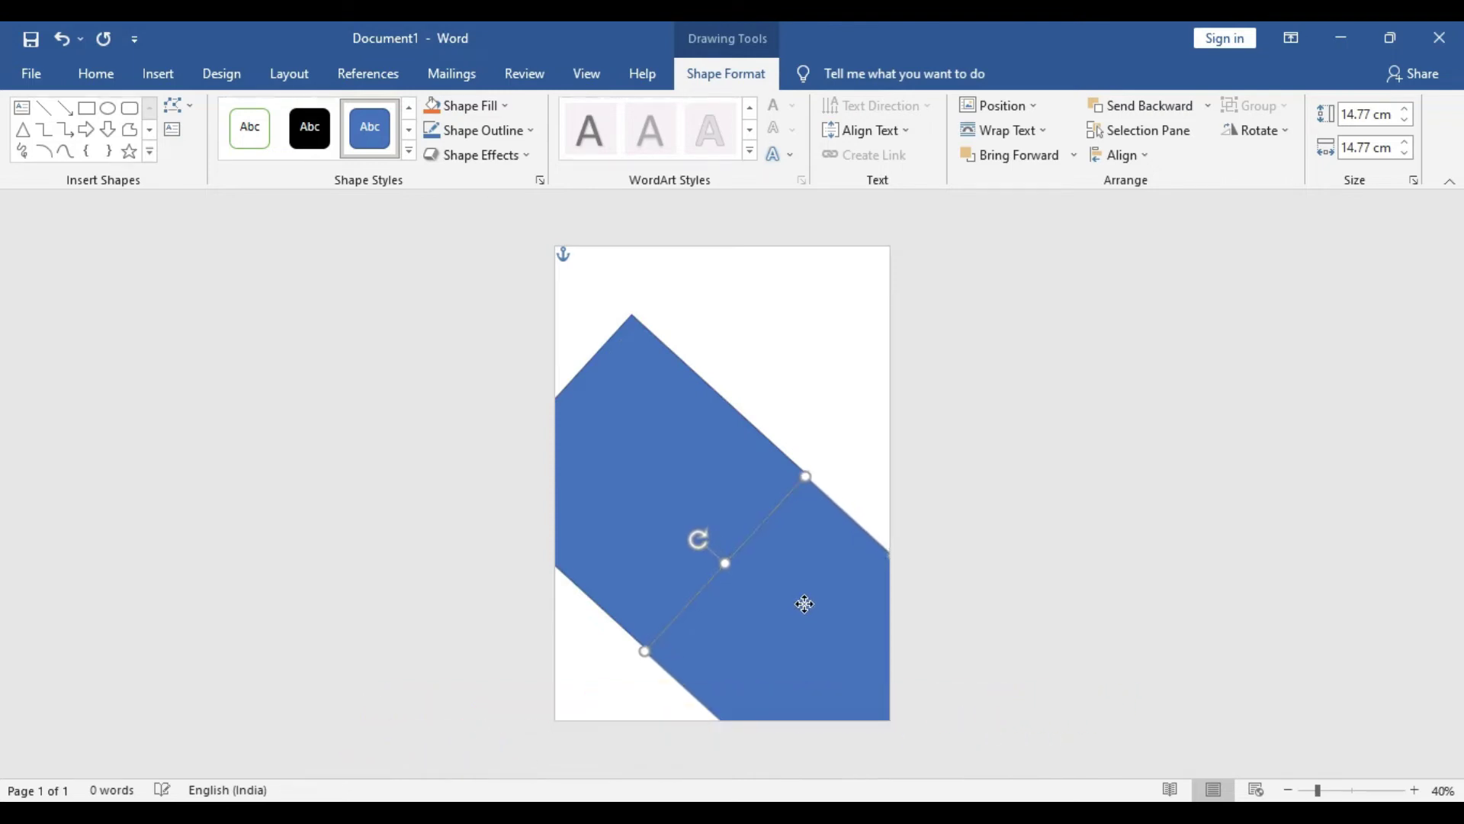
{"action": "left_click", "coordinate": [694, 497]}
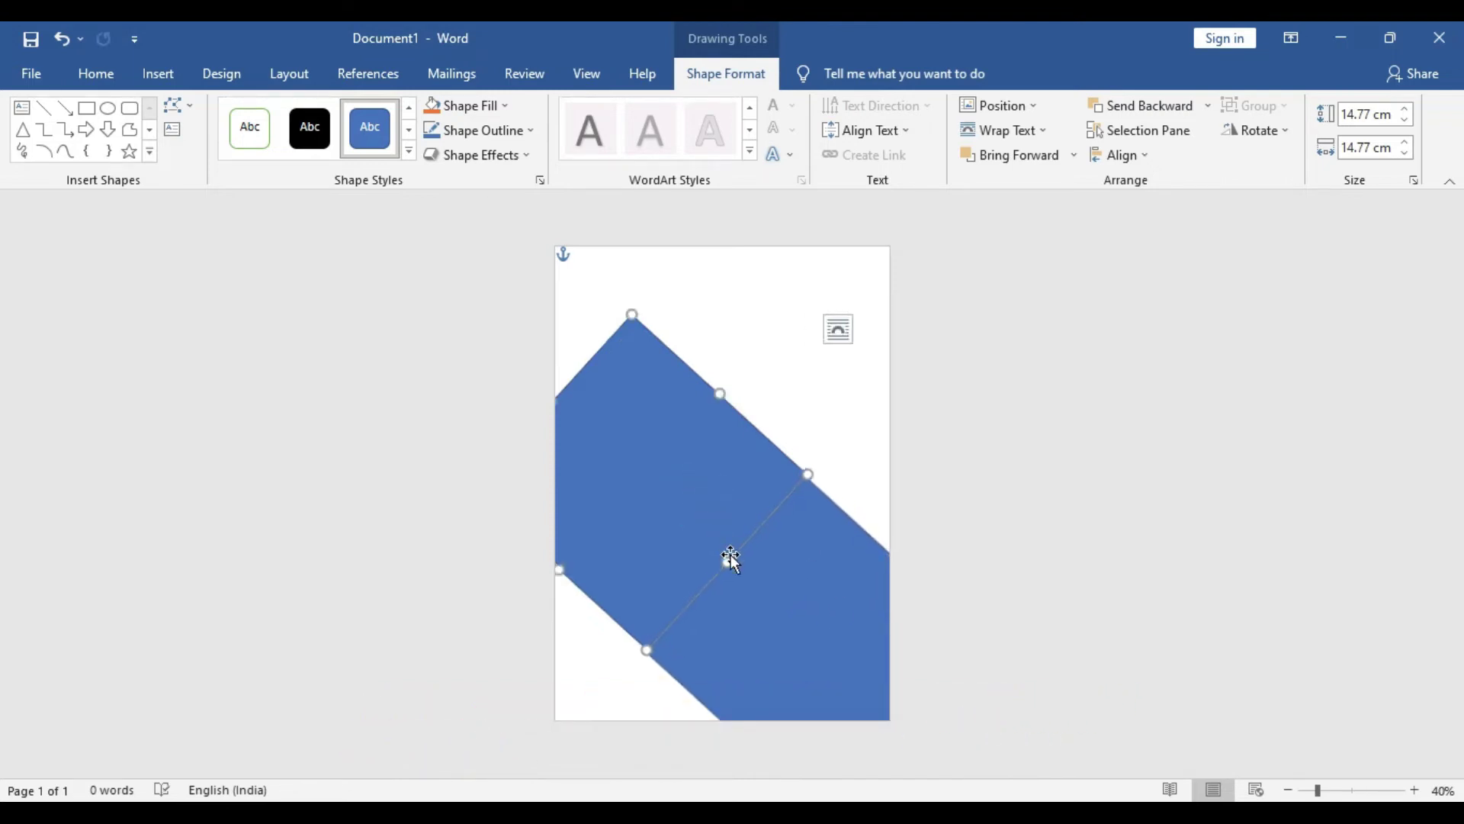
{"action": "left_click", "coordinate": [819, 413]}
{"action": "left_click", "coordinate": [801, 562]}
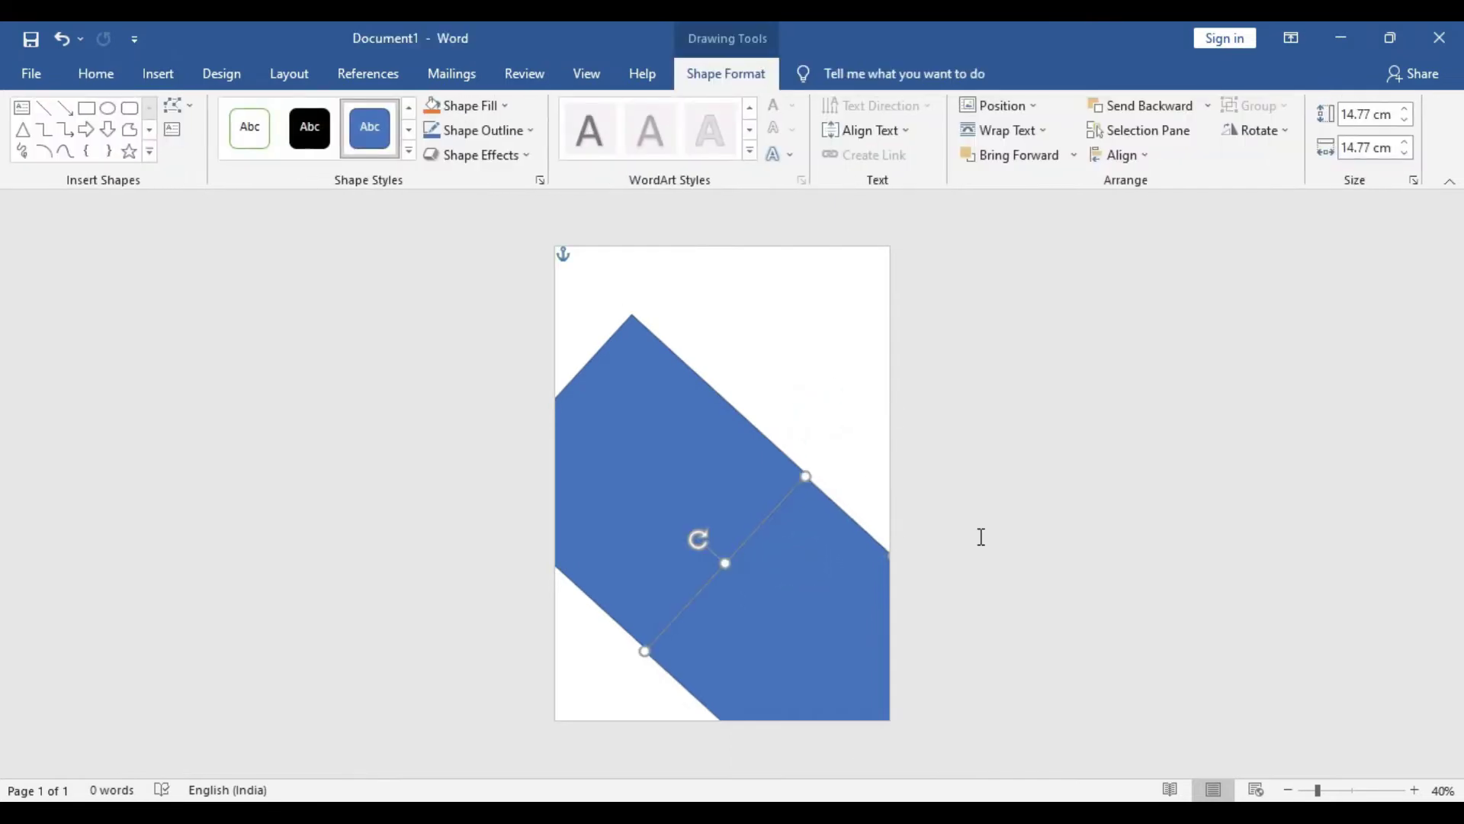
{"action": "left_click", "coordinate": [801, 386]}
{"action": "left_click", "coordinate": [790, 544]}
{"action": "left_click", "coordinate": [819, 398]}
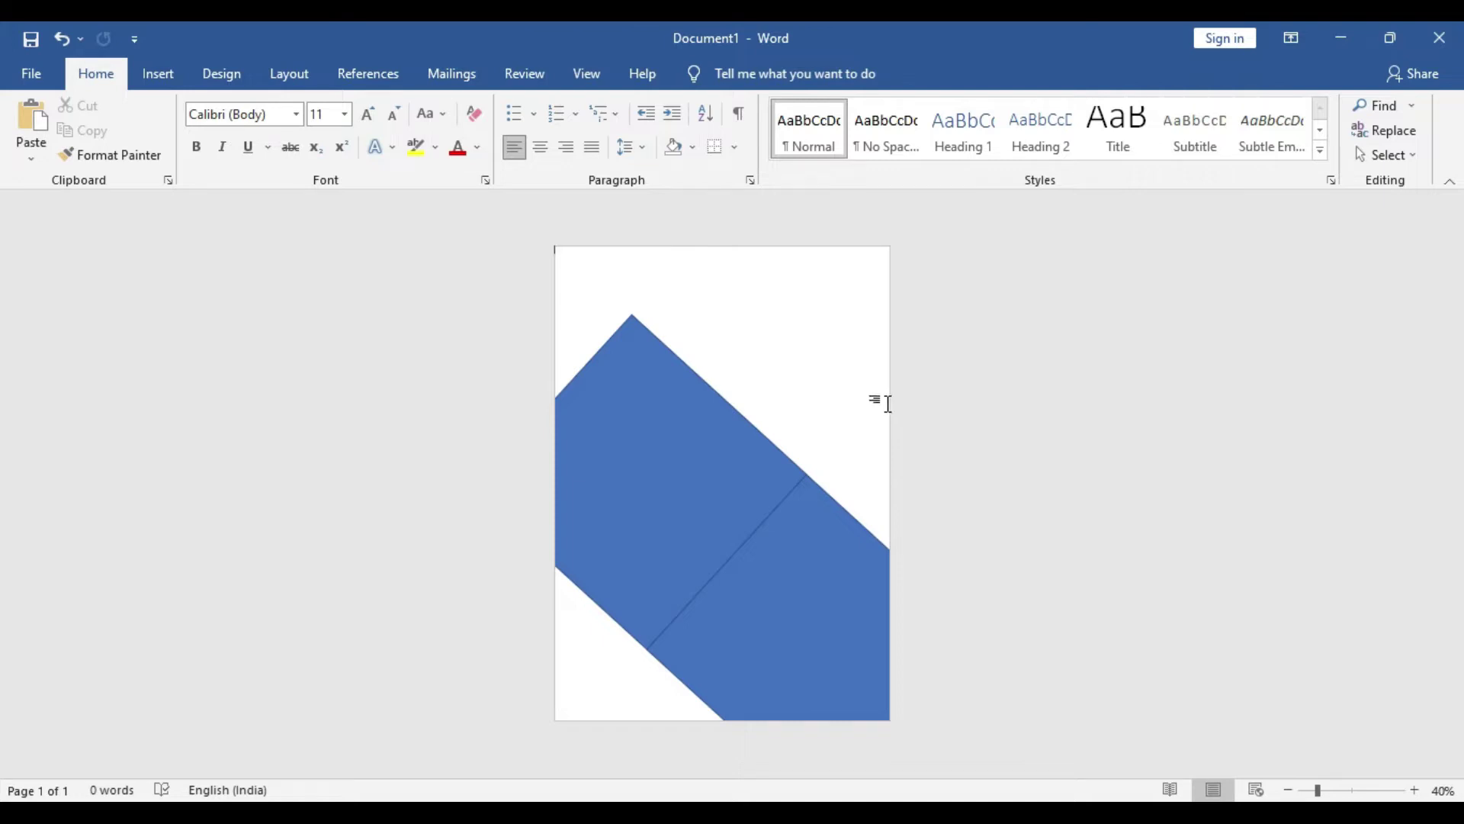
Draw a blue isosceles triangle near the page top and widen it
{"action": "left_click", "coordinate": [157, 74]}
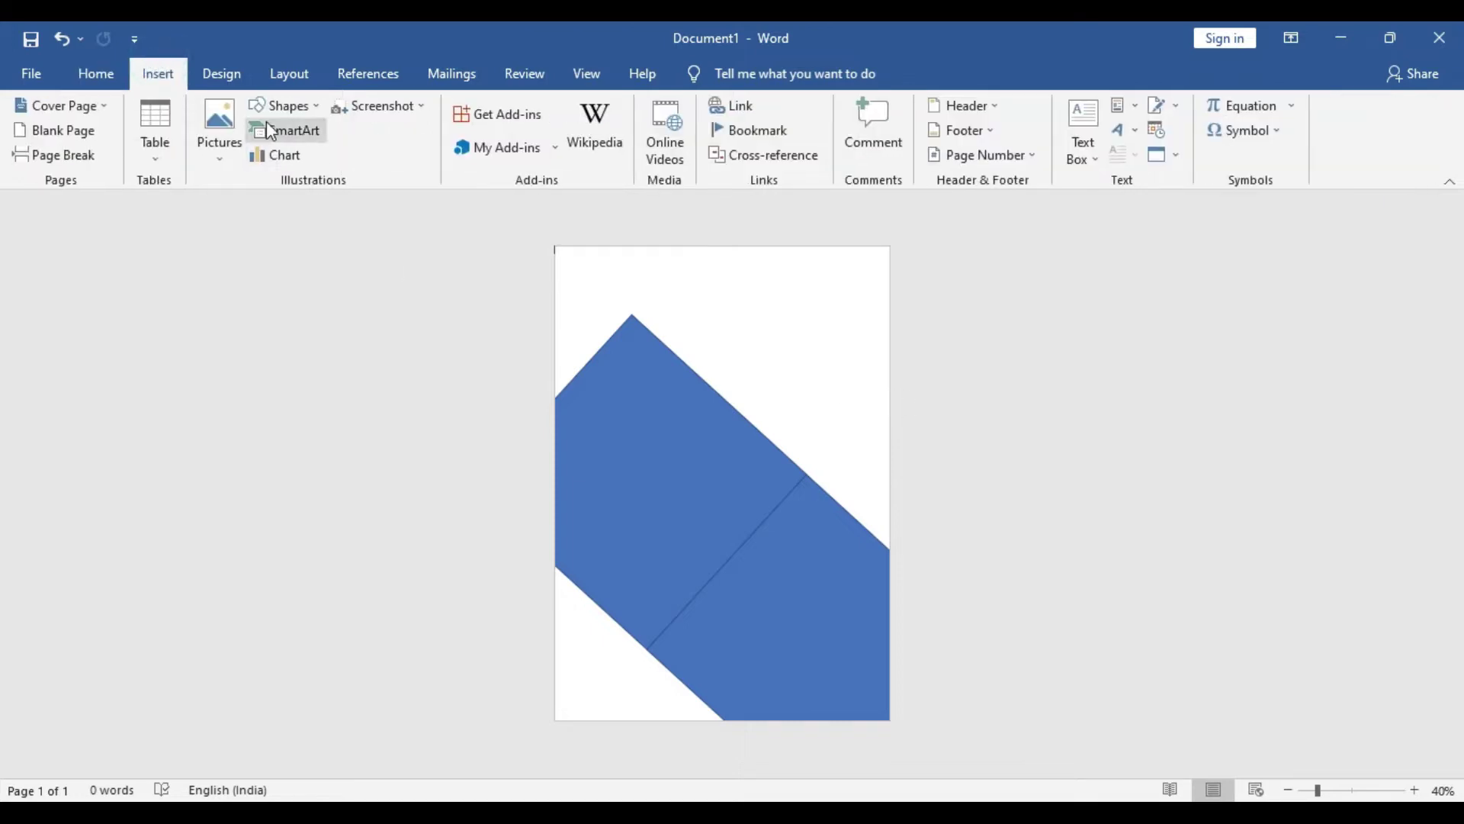
{"action": "left_click", "coordinate": [288, 106]}
{"action": "left_click", "coordinate": [387, 154]}
{"action": "mouse_move", "coordinate": [612, 296]}
{"action": "left_mouse_down"}
{"action": "mouse_move", "coordinate": [705, 455]}
{"action": "mouse_move", "coordinate": [738, 476]}
{"action": "left_mouse_up"}
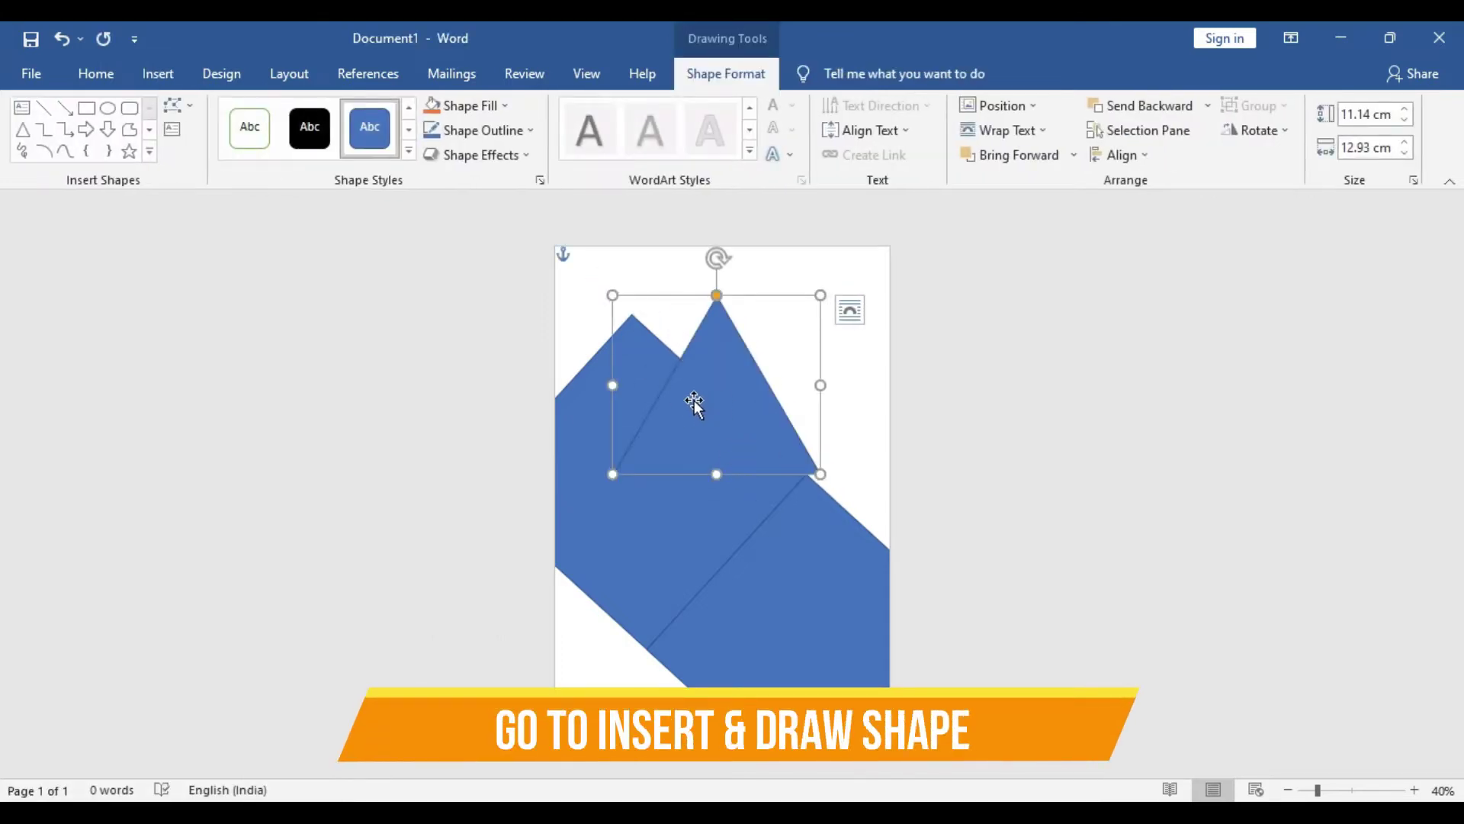
{"action": "left_click_drag", "start_coordinate": [820, 388], "coordinate": [871, 388]}
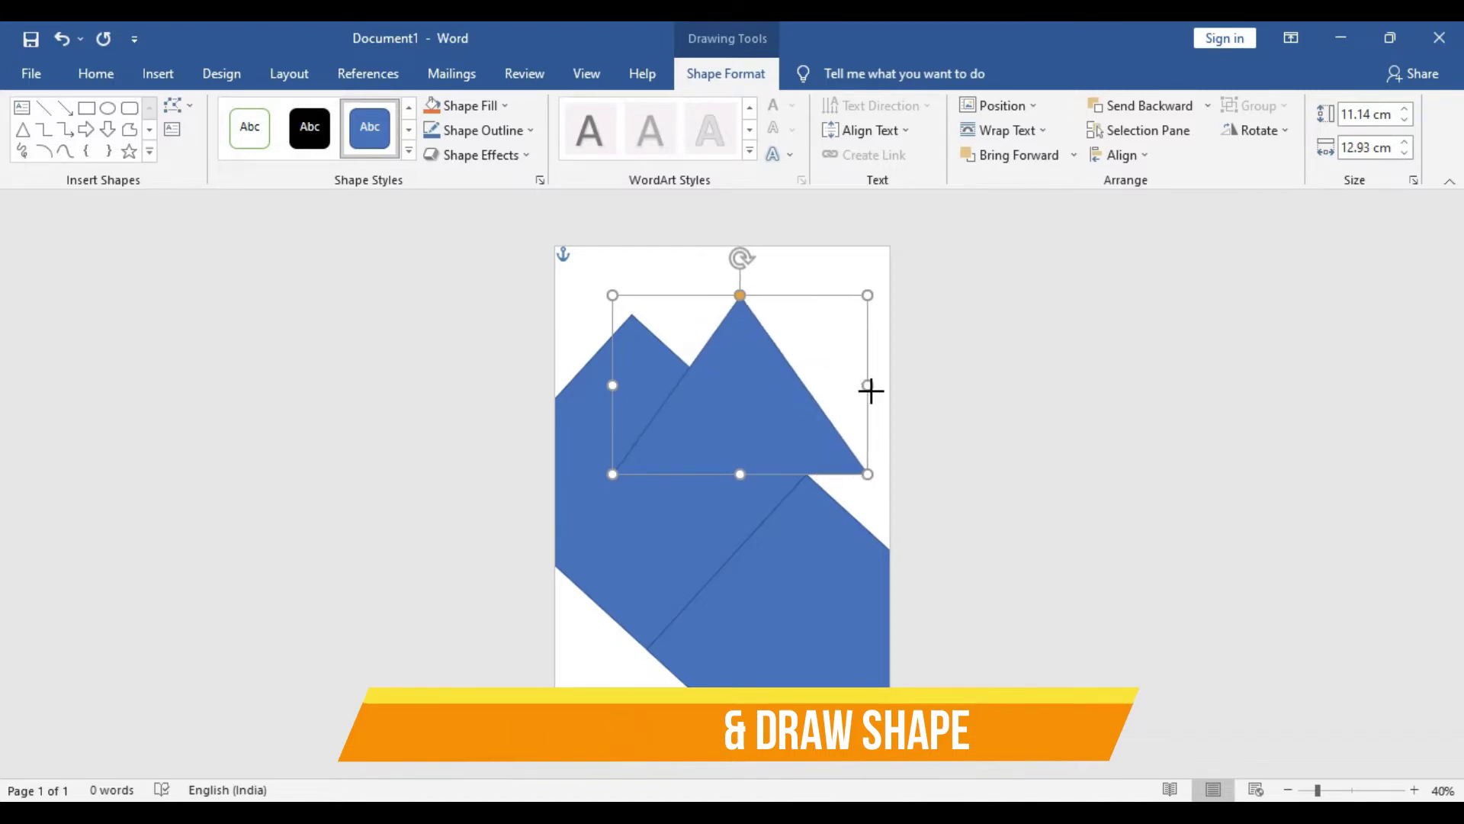
Rotate the 11.14 × 16.12 cm triangle and tuck it into the top-left corner
{"action": "left_click_drag", "start_coordinate": [742, 256], "coordinate": [742, 480]}
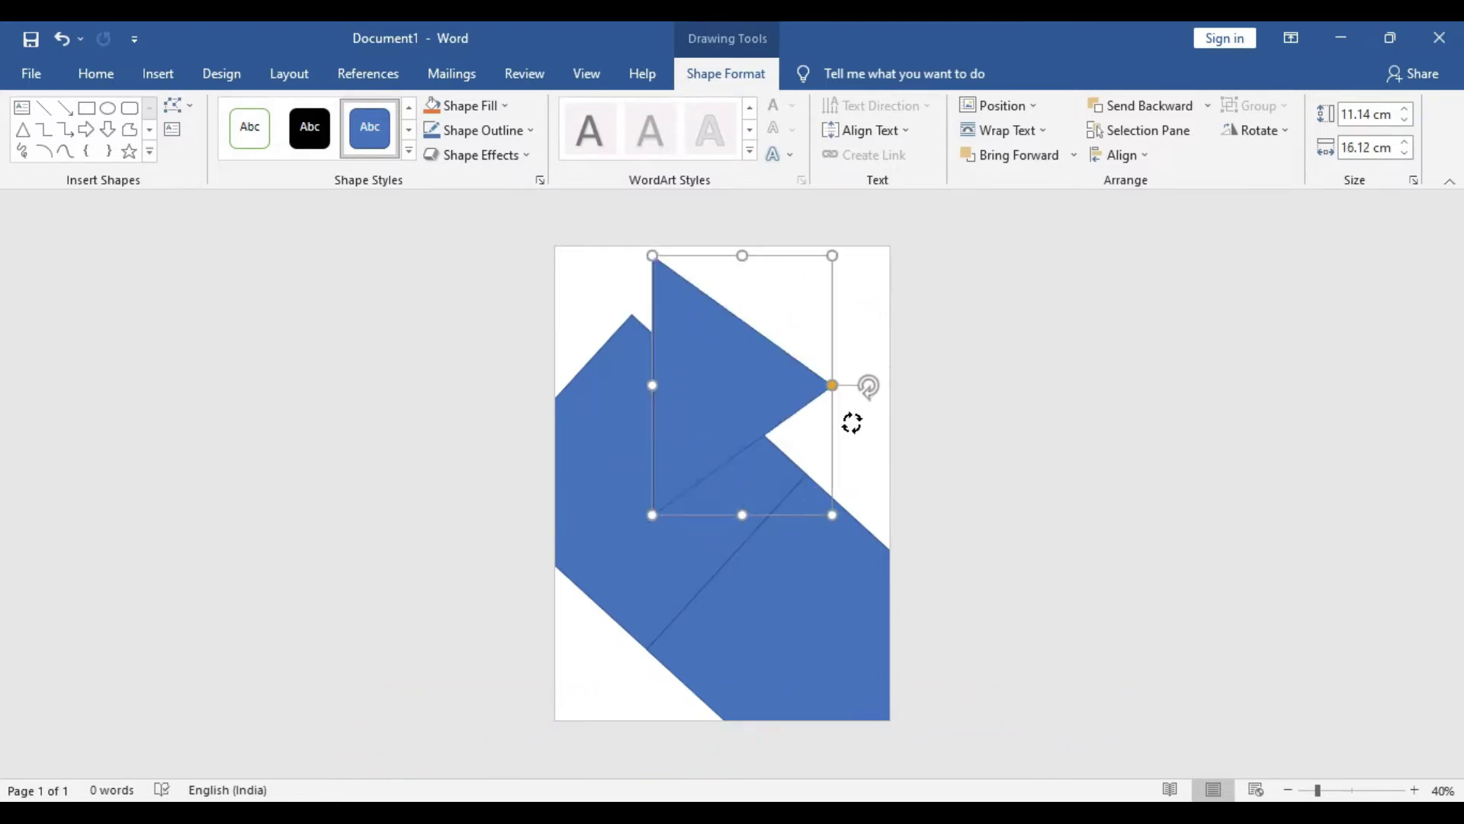
{"action": "mouse_move", "coordinate": [739, 365]}
{"action": "left_mouse_down"}
{"action": "mouse_move", "coordinate": [656, 308]}
{"action": "mouse_move", "coordinate": [591, 345]}
{"action": "mouse_move", "coordinate": [612, 340]}
{"action": "left_mouse_up"}
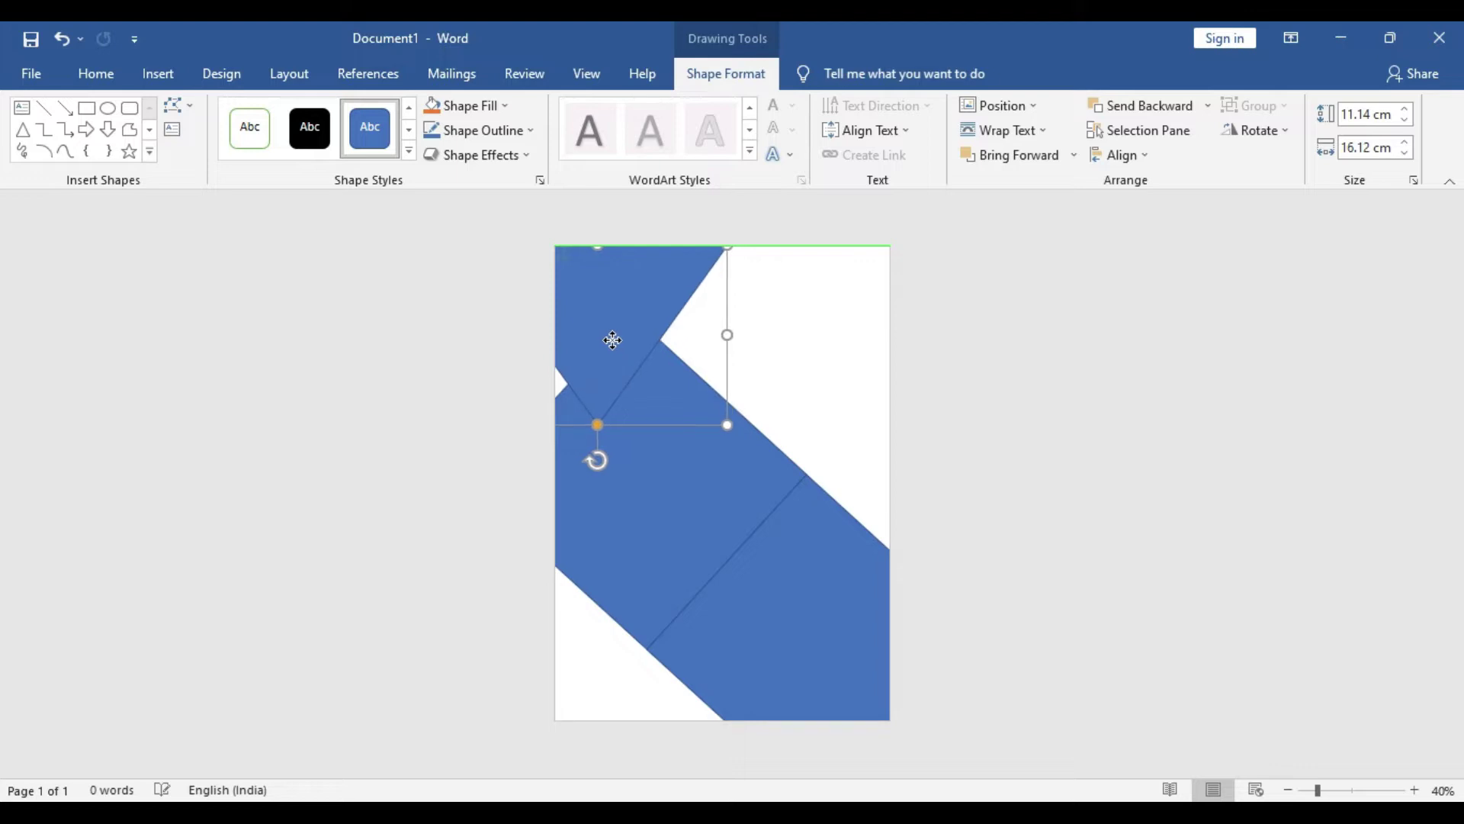
{"action": "left_click_drag", "start_coordinate": [612, 340], "coordinate": [612, 340]}
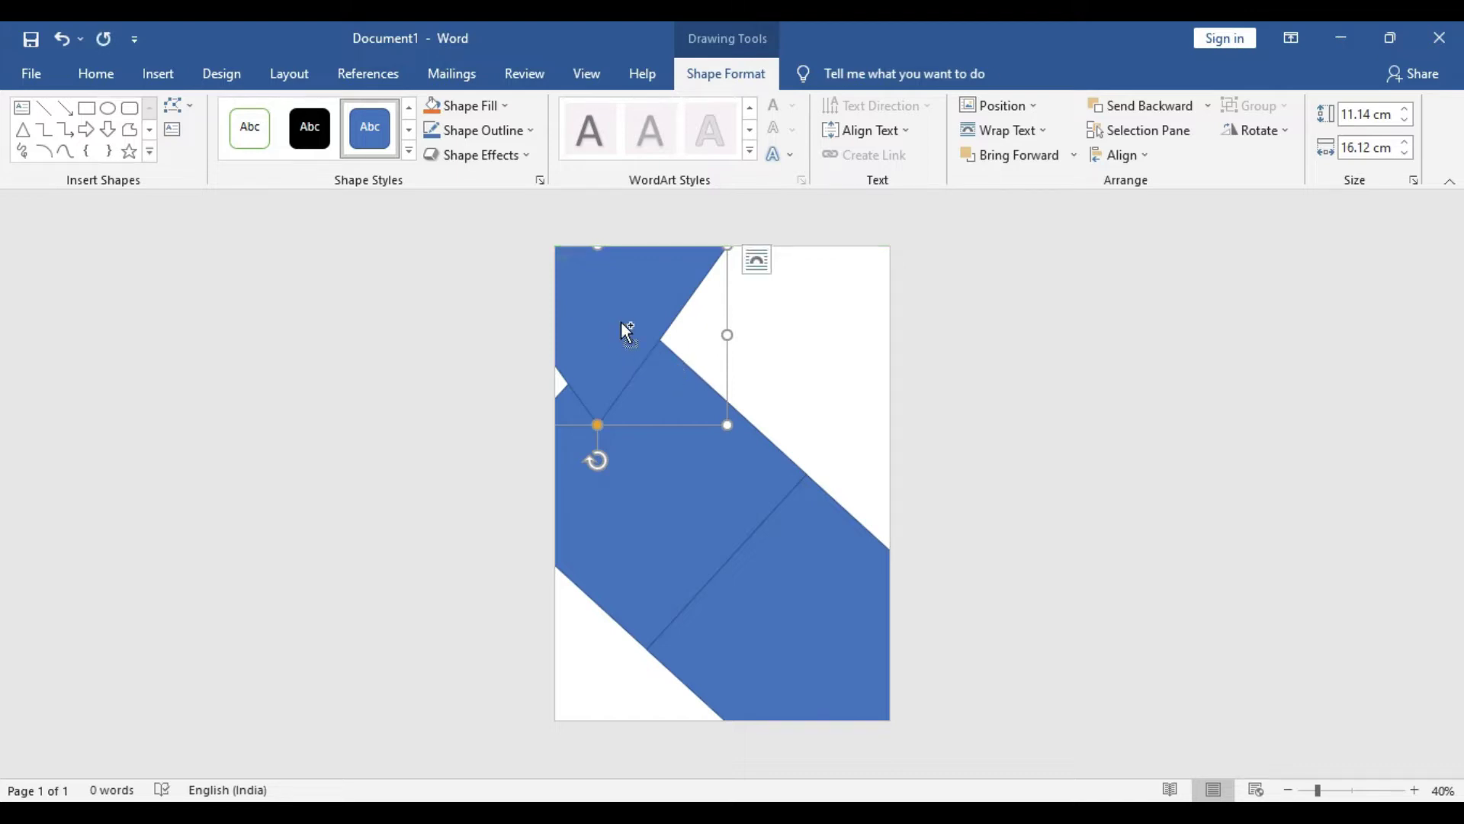
{"action": "mouse_move", "coordinate": [621, 322]}
{"action": "left_mouse_down"}
{"action": "mouse_move", "coordinate": [533, 356]}
{"action": "mouse_move", "coordinate": [595, 305]}
{"action": "left_mouse_up"}
Send the triangle backward and the large blue band to the back
{"action": "right_click", "coordinate": [596, 304]}
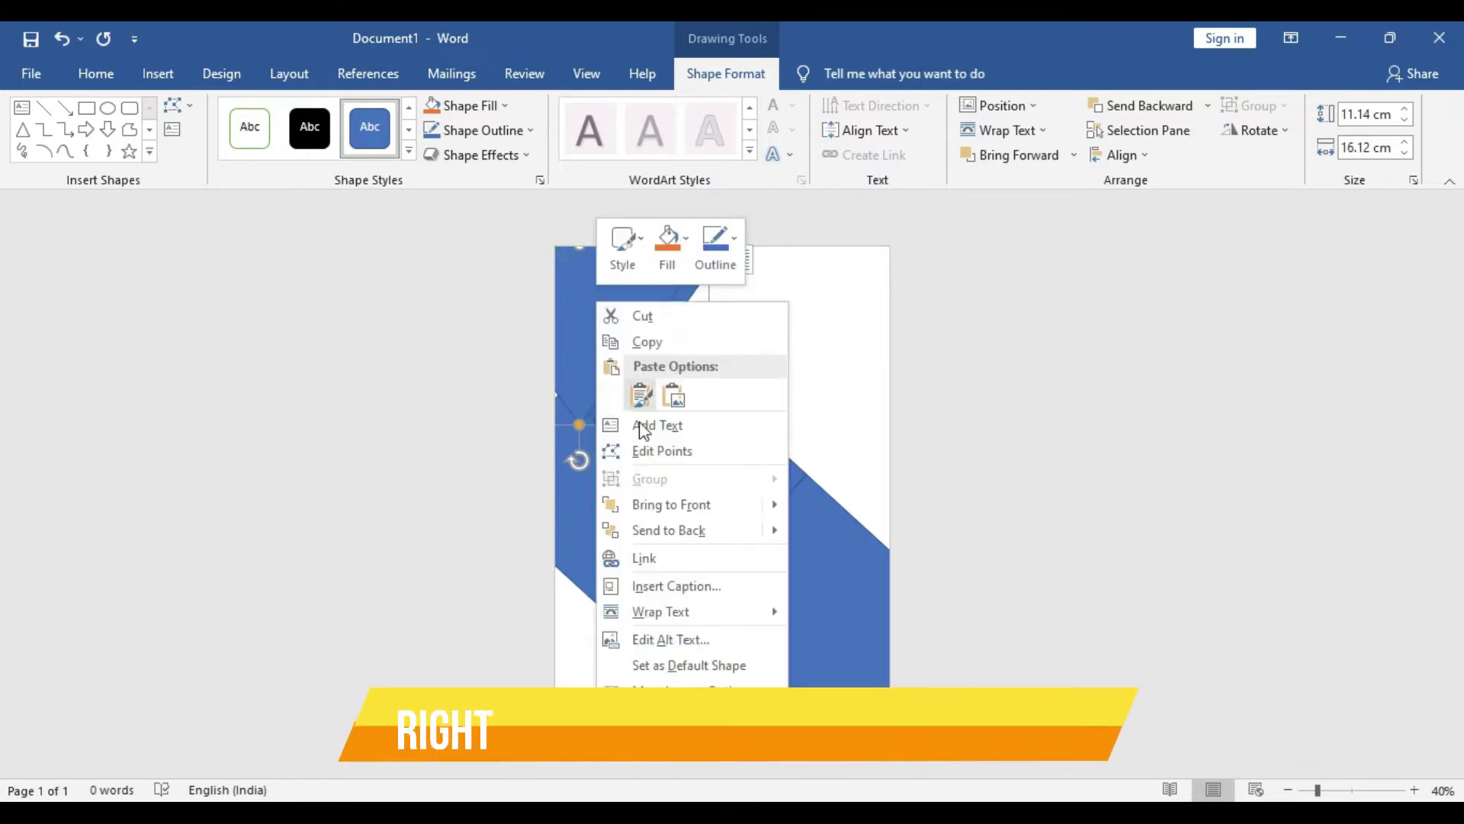
{"action": "left_click", "coordinate": [670, 530]}
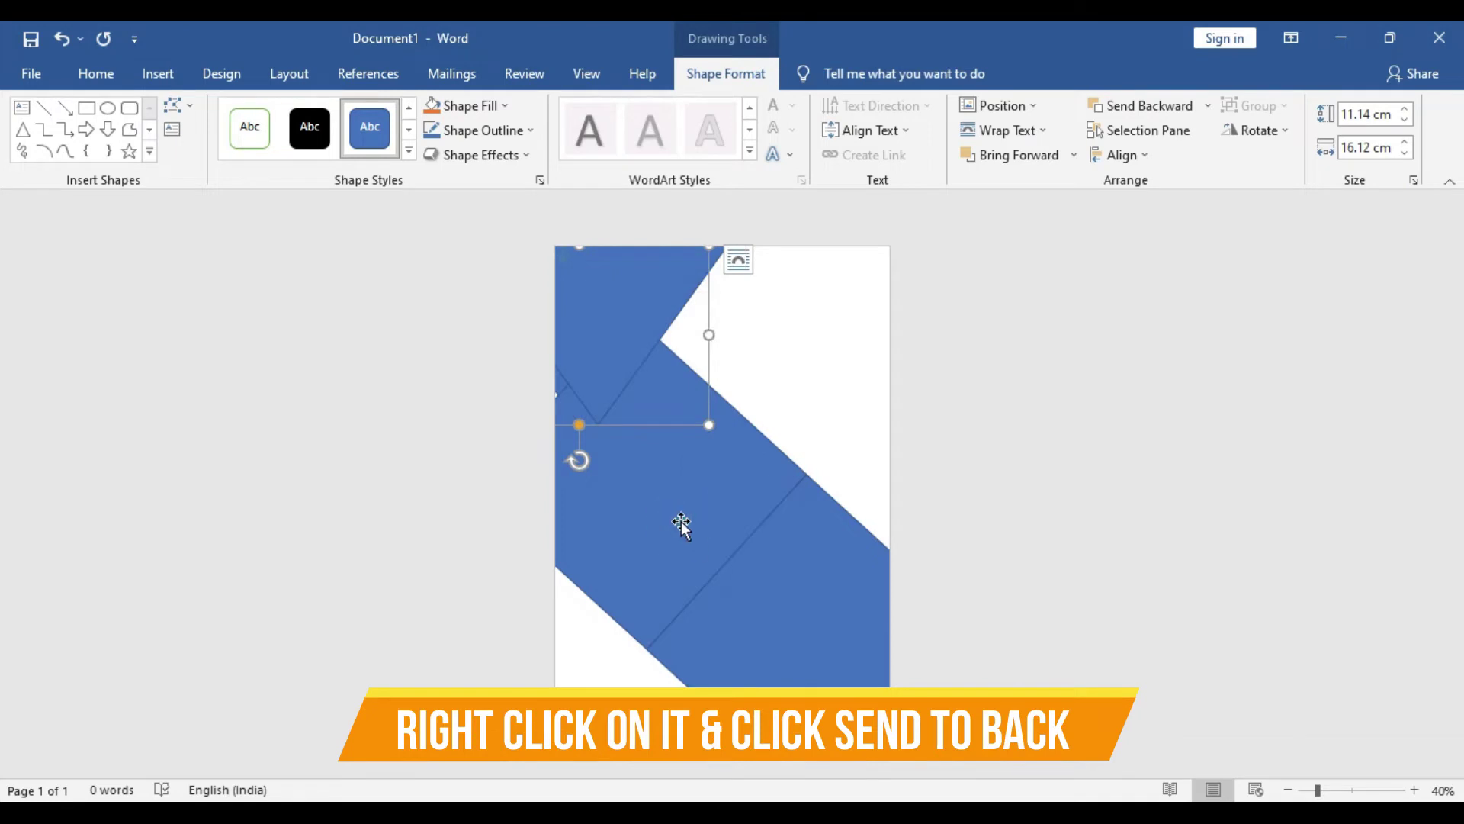
{"action": "left_click", "coordinate": [651, 468]}
{"action": "right_click", "coordinate": [651, 468]}
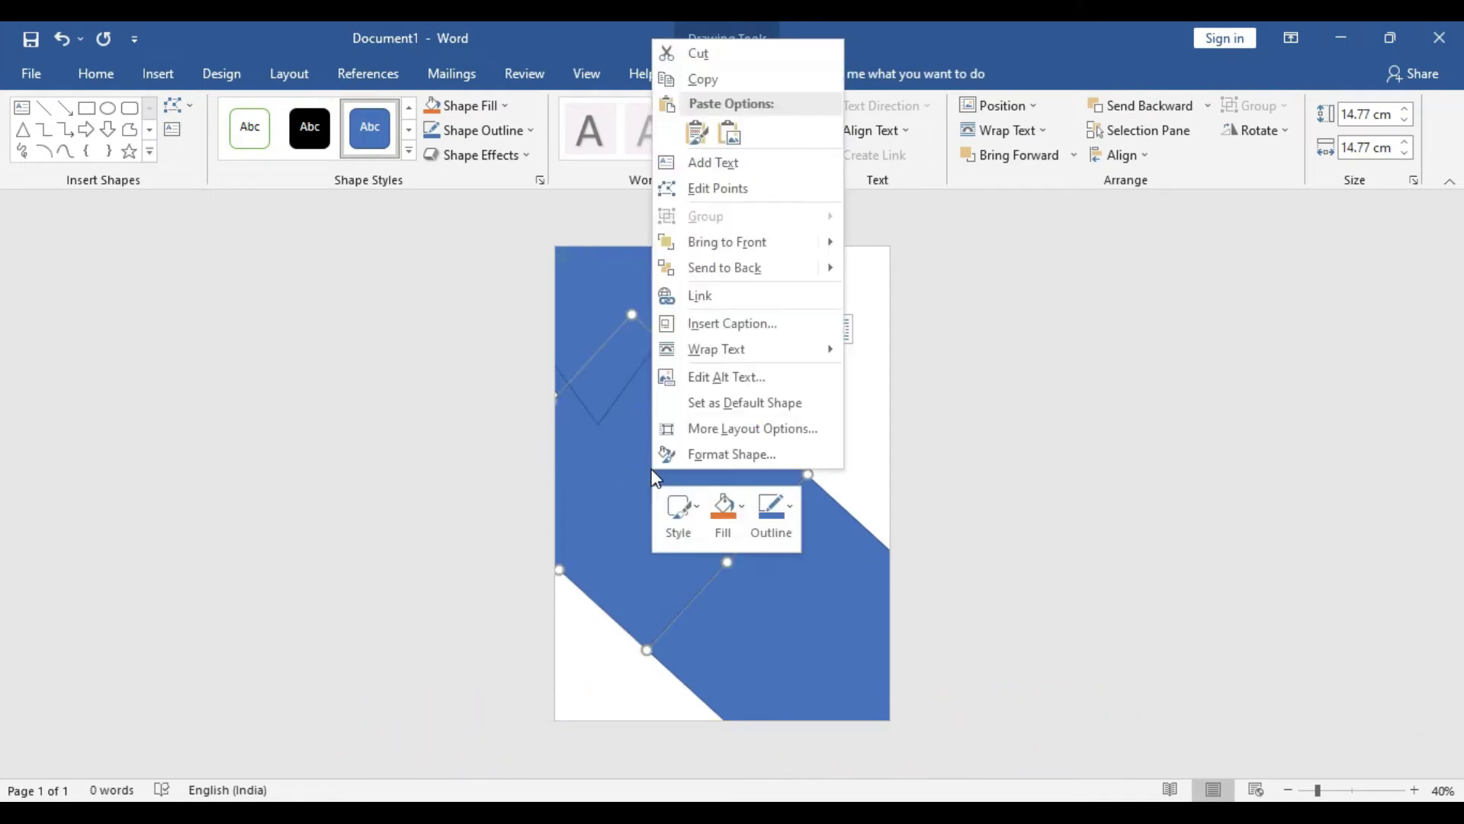
{"action": "left_click", "coordinate": [724, 267]}
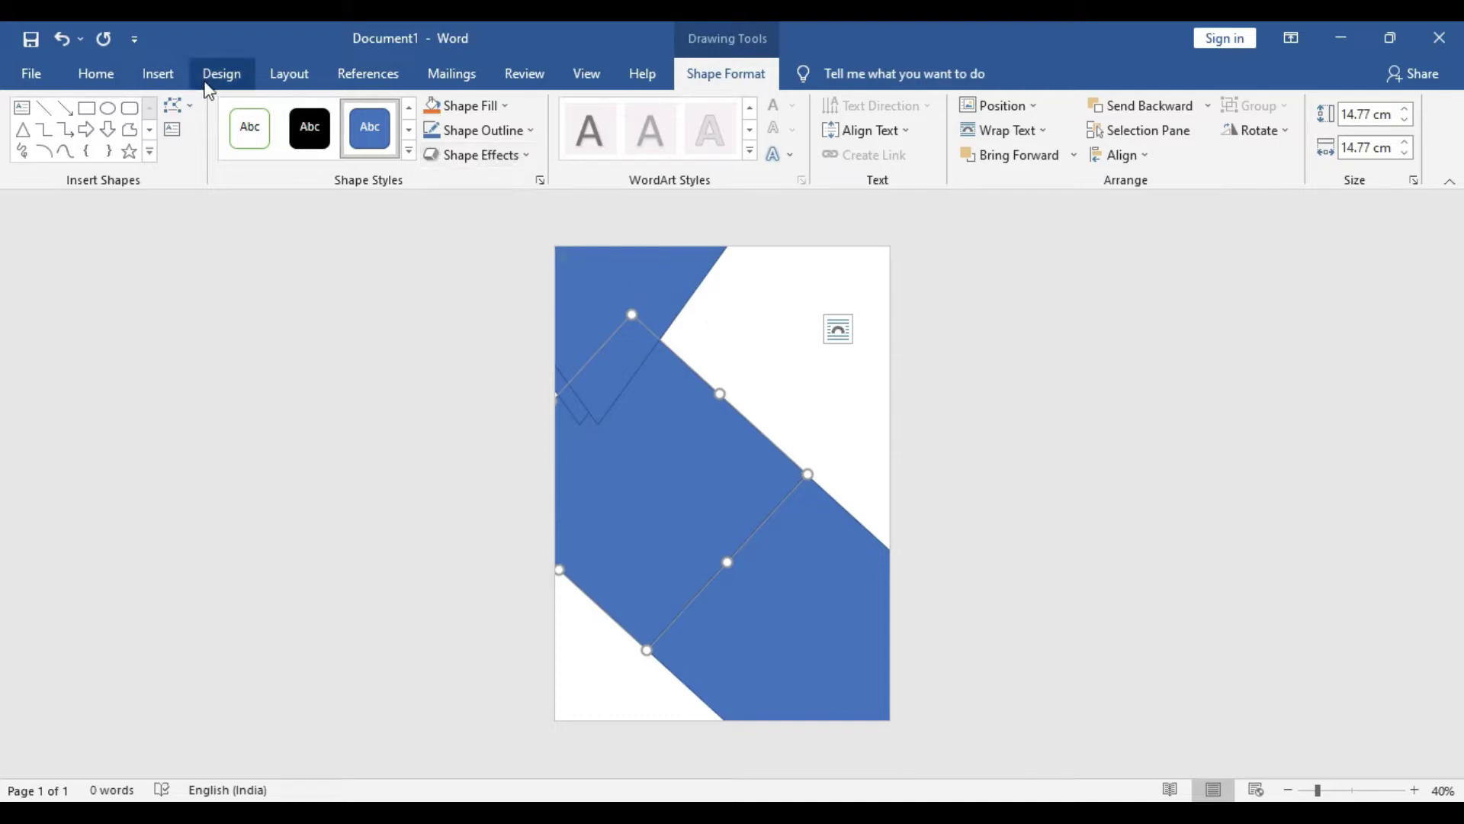
Pick a triangle from the Shapes gallery, ready to draw
{"action": "left_click", "coordinate": [158, 74]}
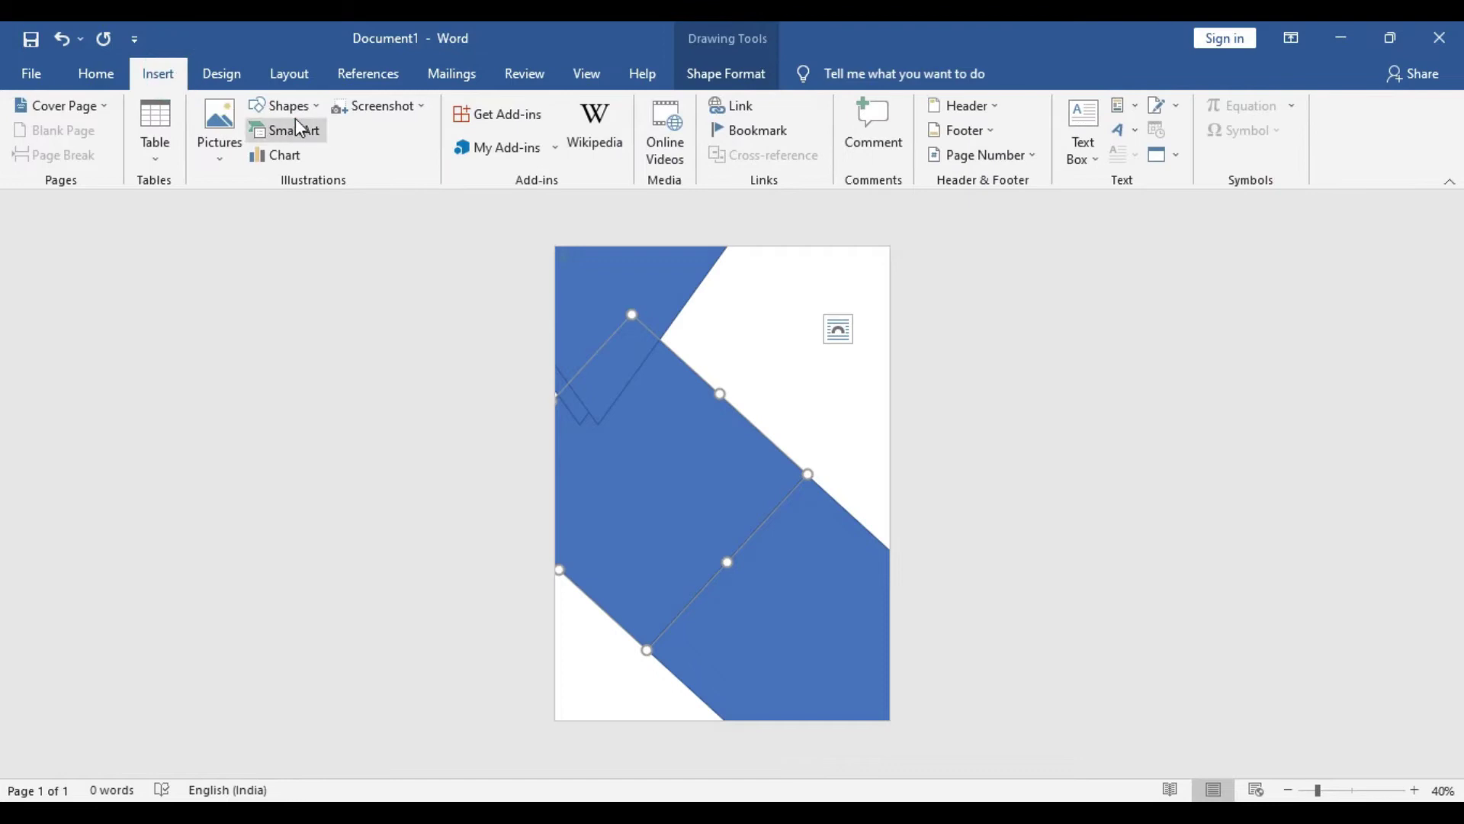
{"action": "left_click", "coordinate": [294, 106]}
{"action": "left_click", "coordinate": [392, 163]}
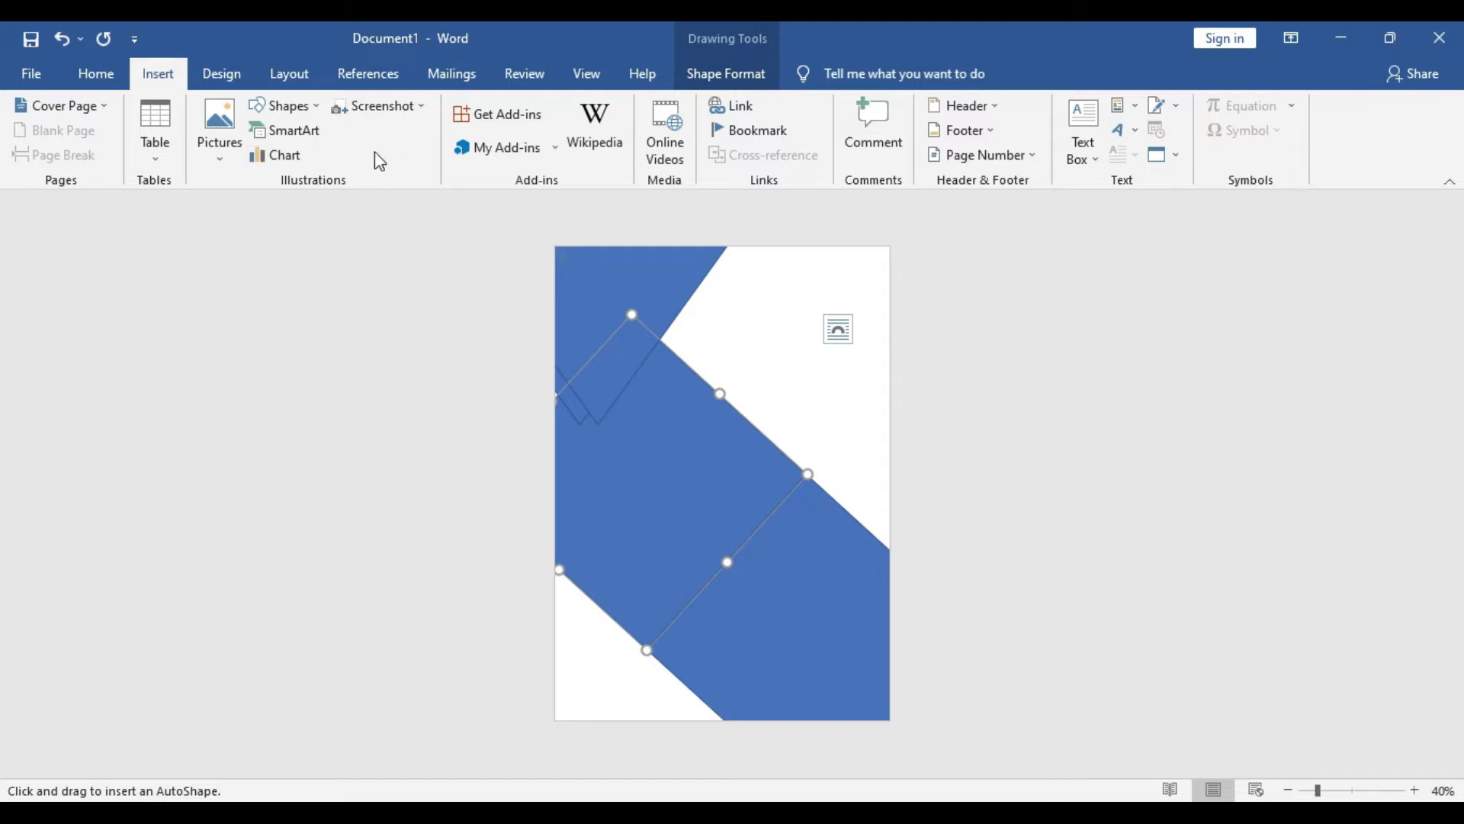
Draw an 8.62 × 10.16 cm blue triangle in the upper-right white area, nudged slightly up
{"action": "left_click", "coordinate": [295, 106]}
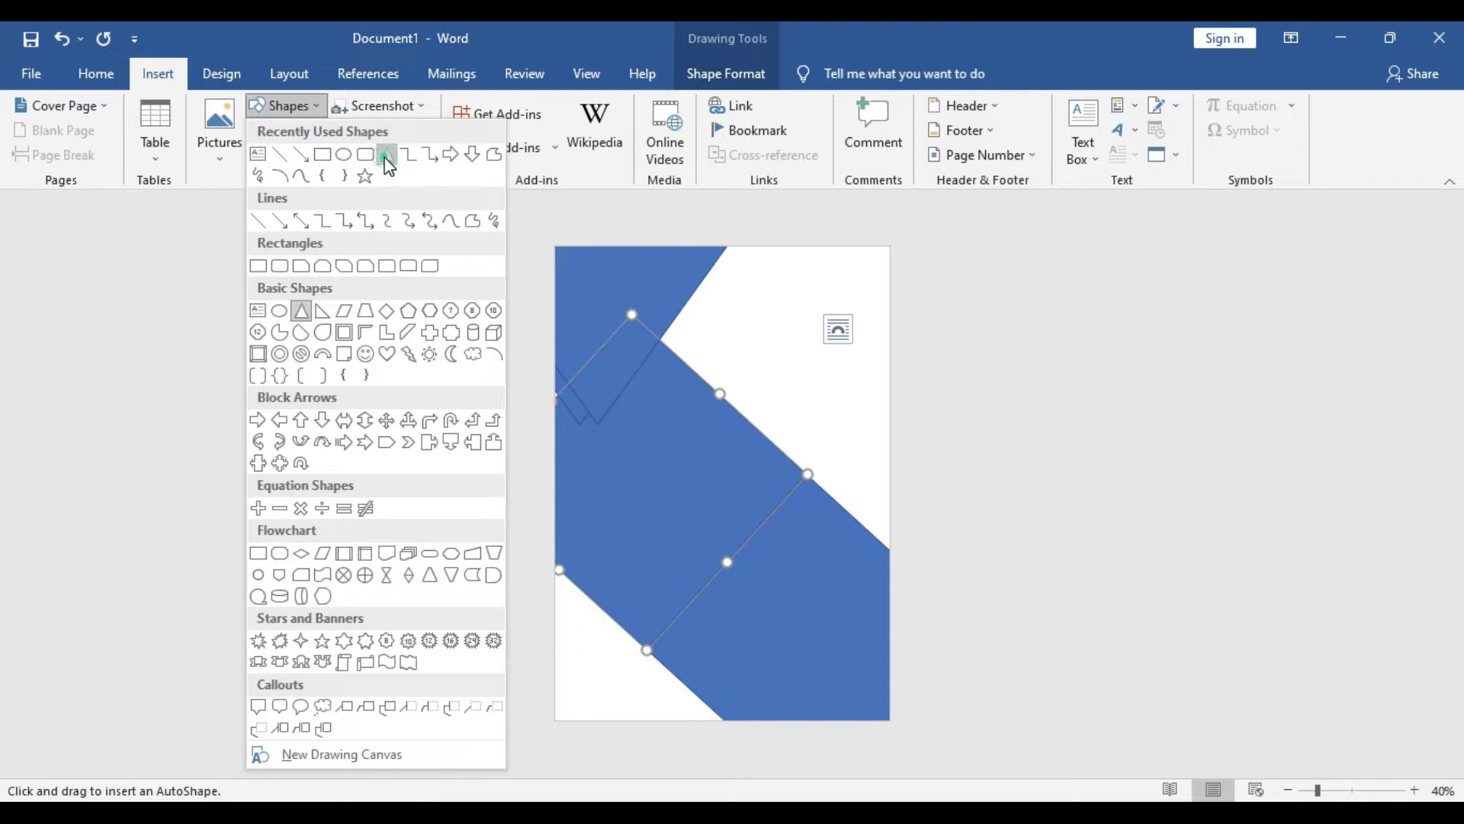
{"action": "left_click", "coordinate": [387, 155]}
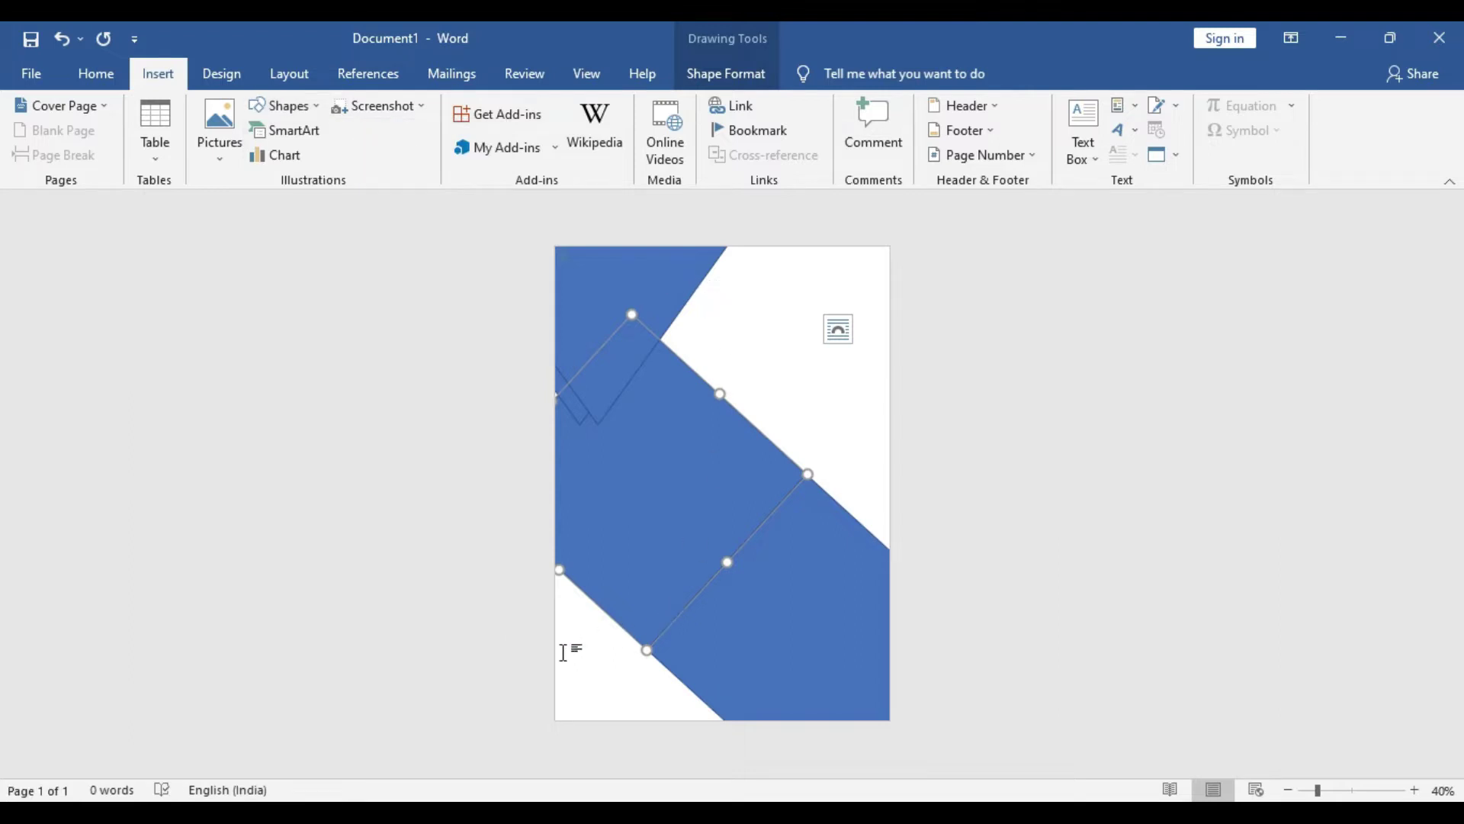
{"action": "left_click", "coordinate": [591, 650]}
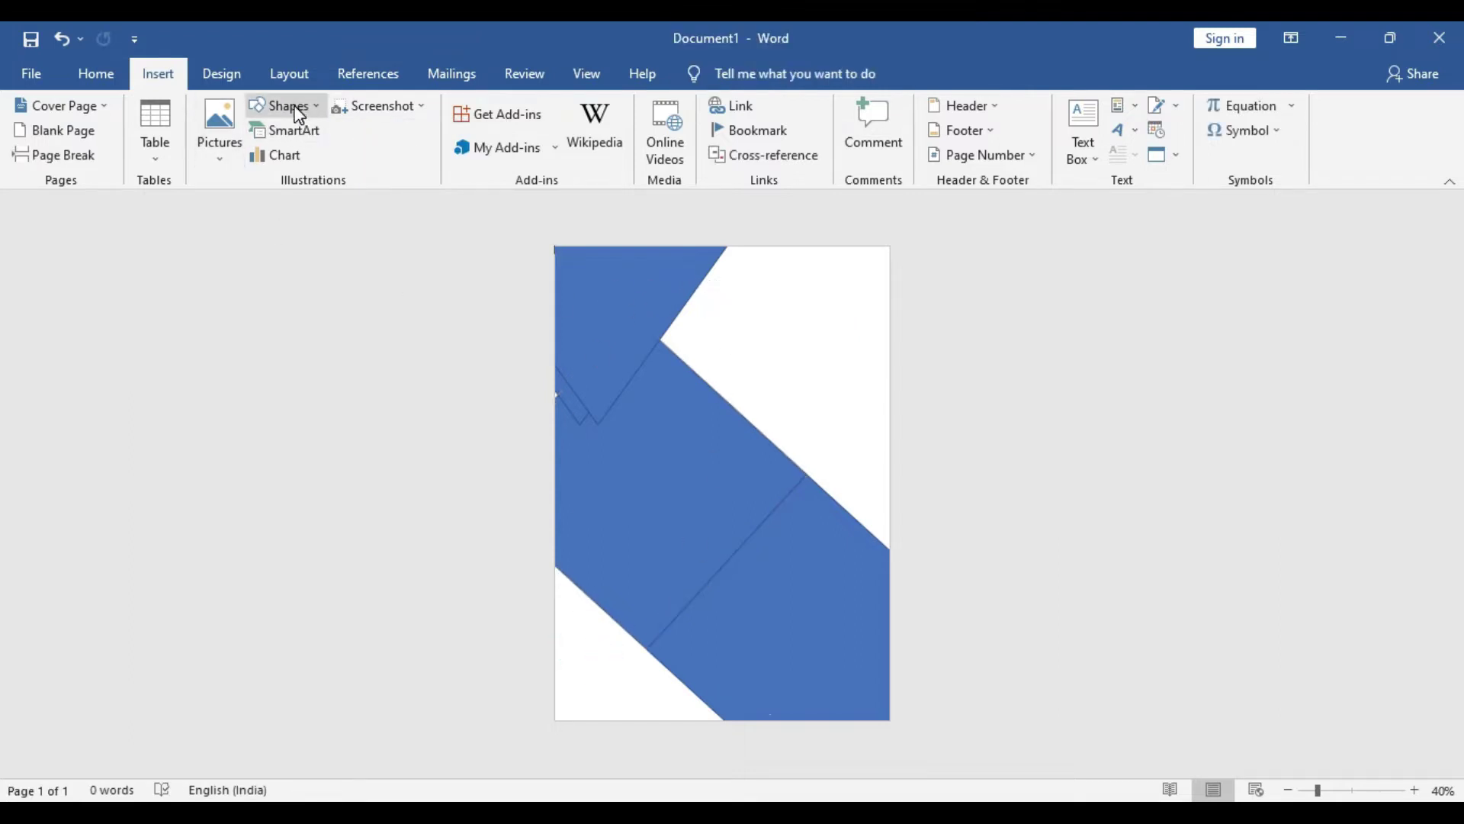
{"action": "left_click", "coordinate": [286, 105]}
{"action": "left_click", "coordinate": [387, 155]}
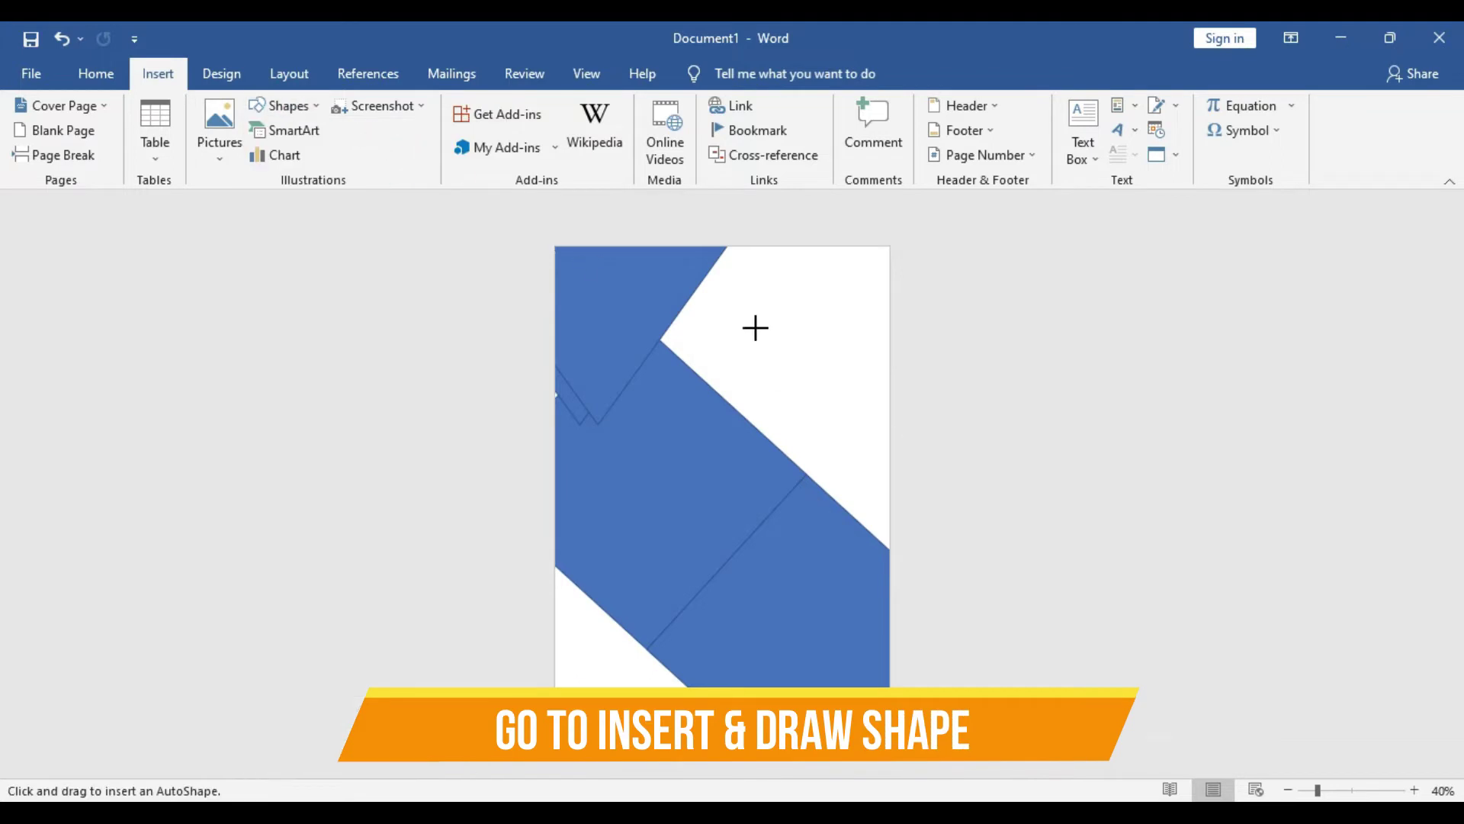
{"action": "left_click_drag", "start_coordinate": [706, 311], "coordinate": [870, 450]}
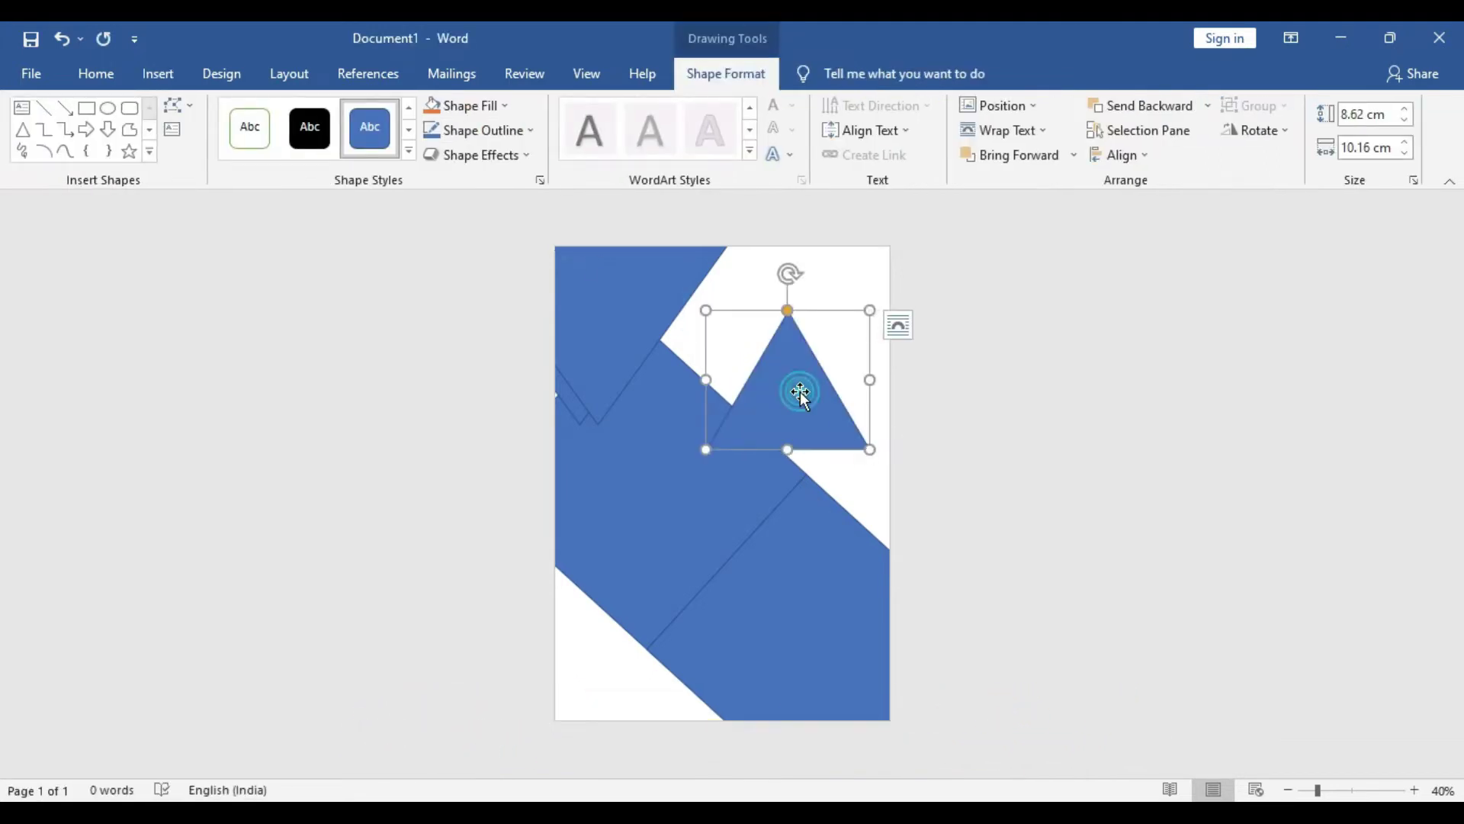
{"action": "left_click_drag", "start_coordinate": [800, 393], "coordinate": [797, 375]}
{"action": "left_click", "coordinate": [789, 373]}
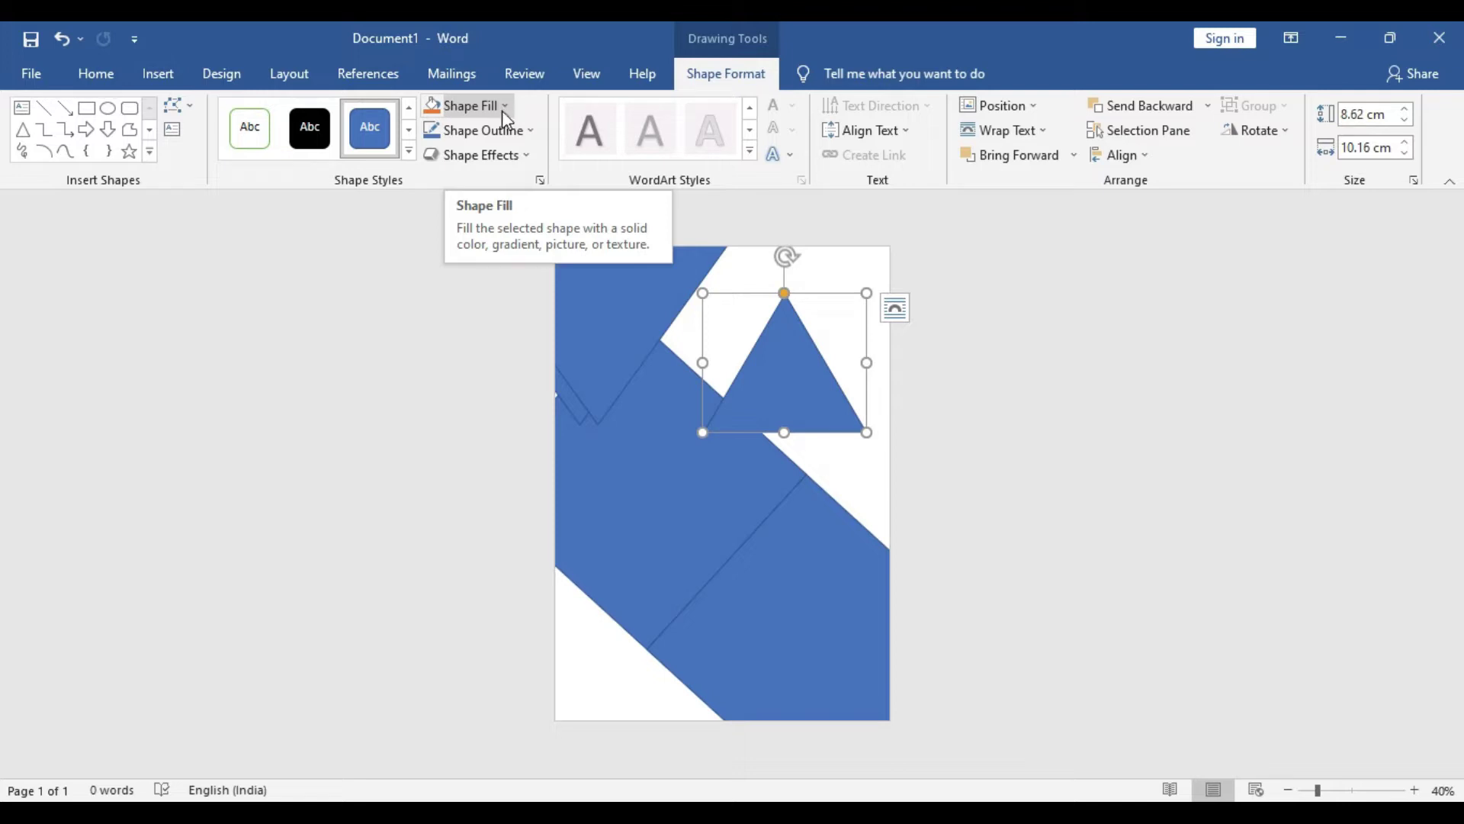
Edit the triangle's points outward so it becomes 42.99 × 19.78 cm, covering the upper right
{"action": "left_click", "coordinate": [182, 107]}
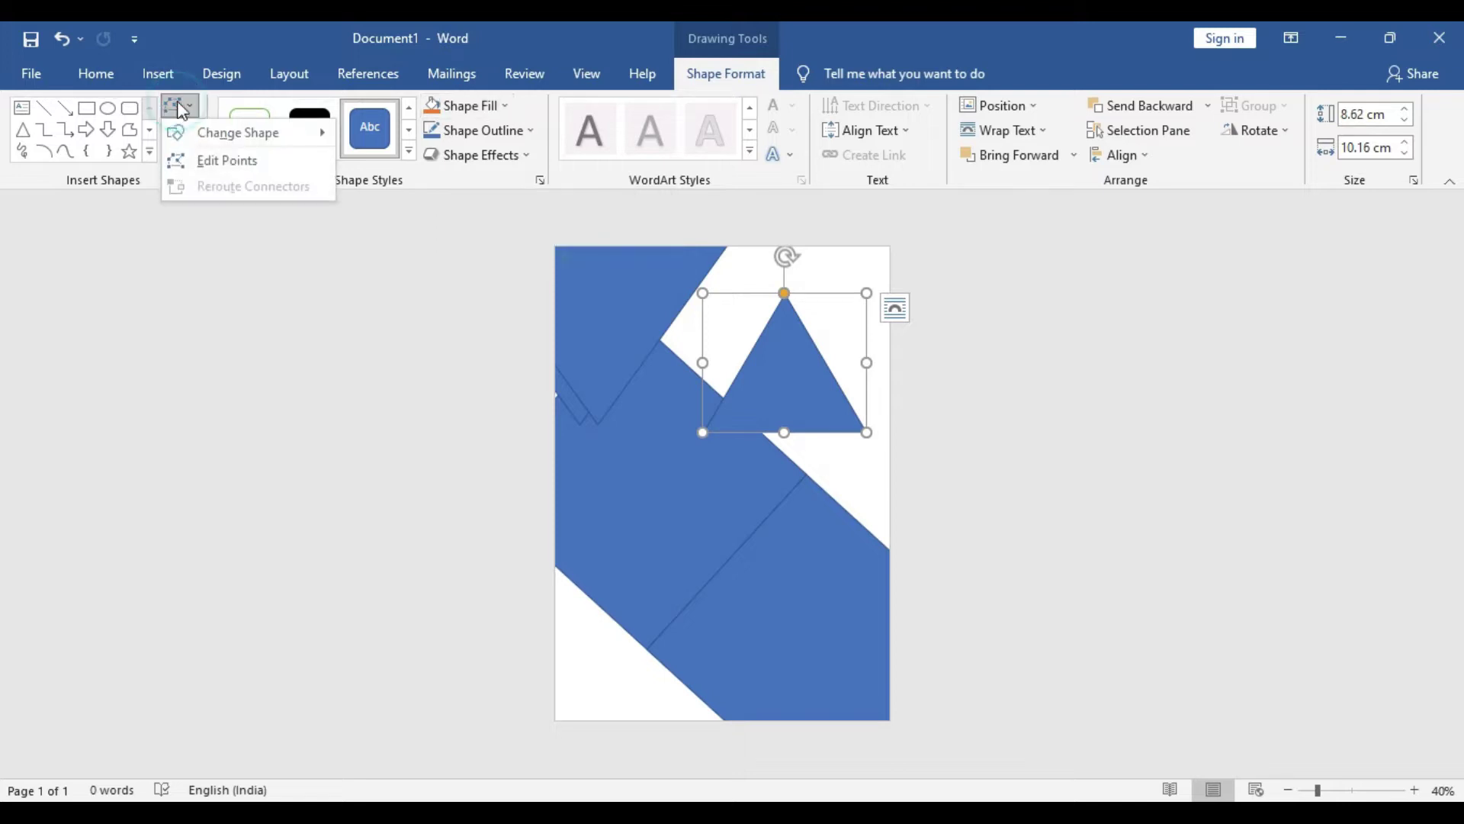
{"action": "left_click", "coordinate": [203, 159]}
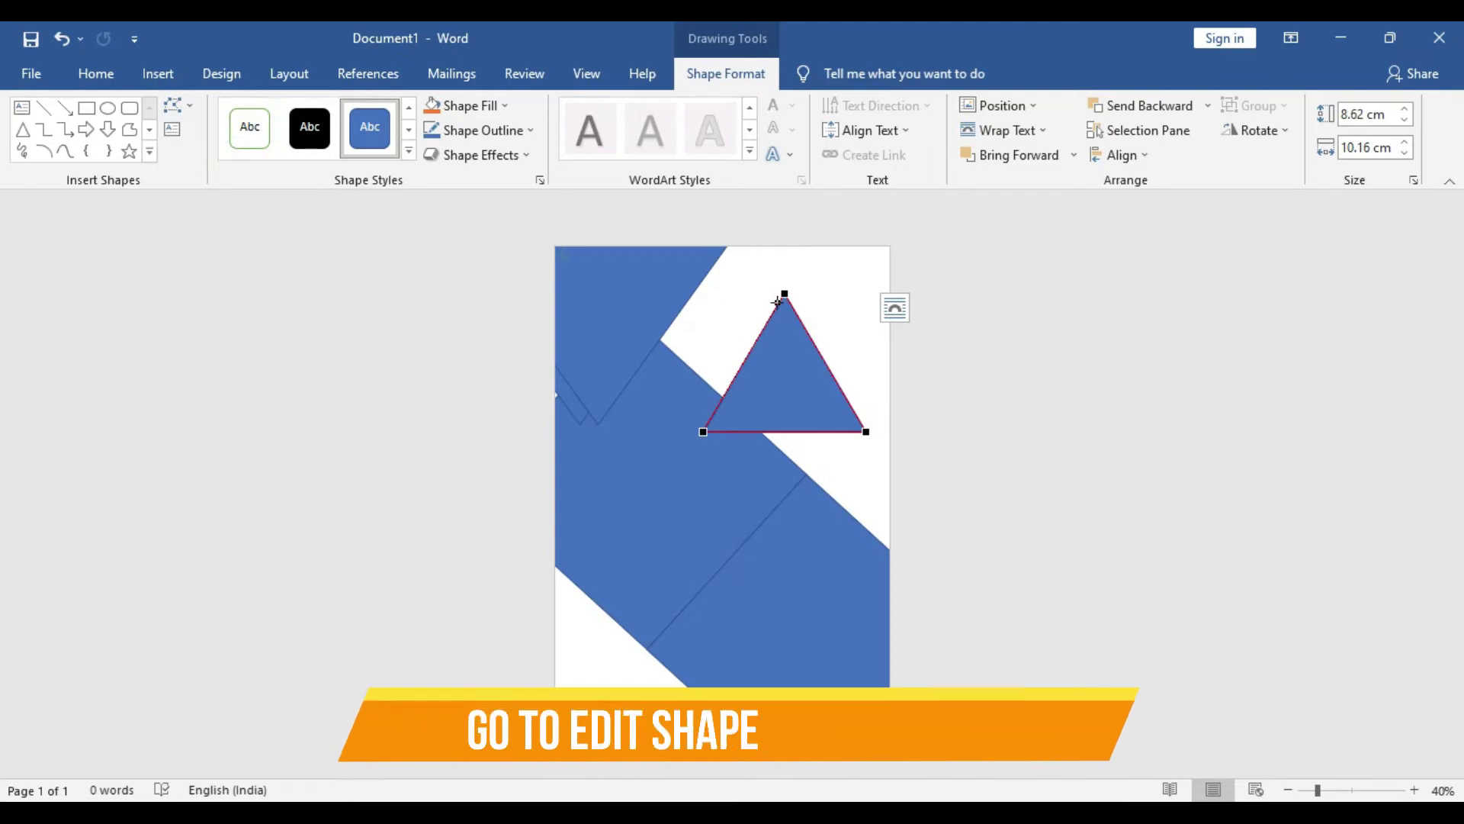
{"action": "left_click_drag", "start_coordinate": [787, 293], "coordinate": [660, 340]}
{"action": "left_click_drag", "start_coordinate": [867, 431], "coordinate": [809, 134]}
{"action": "left_click_drag", "start_coordinate": [703, 434], "coordinate": [927, 584]}
Edit the neighbouring blue shape's corner points and move it up to close the gap
{"action": "scroll", "coordinate": [822, 431], "scroll_direction": "down", "scroll_amount": 2}
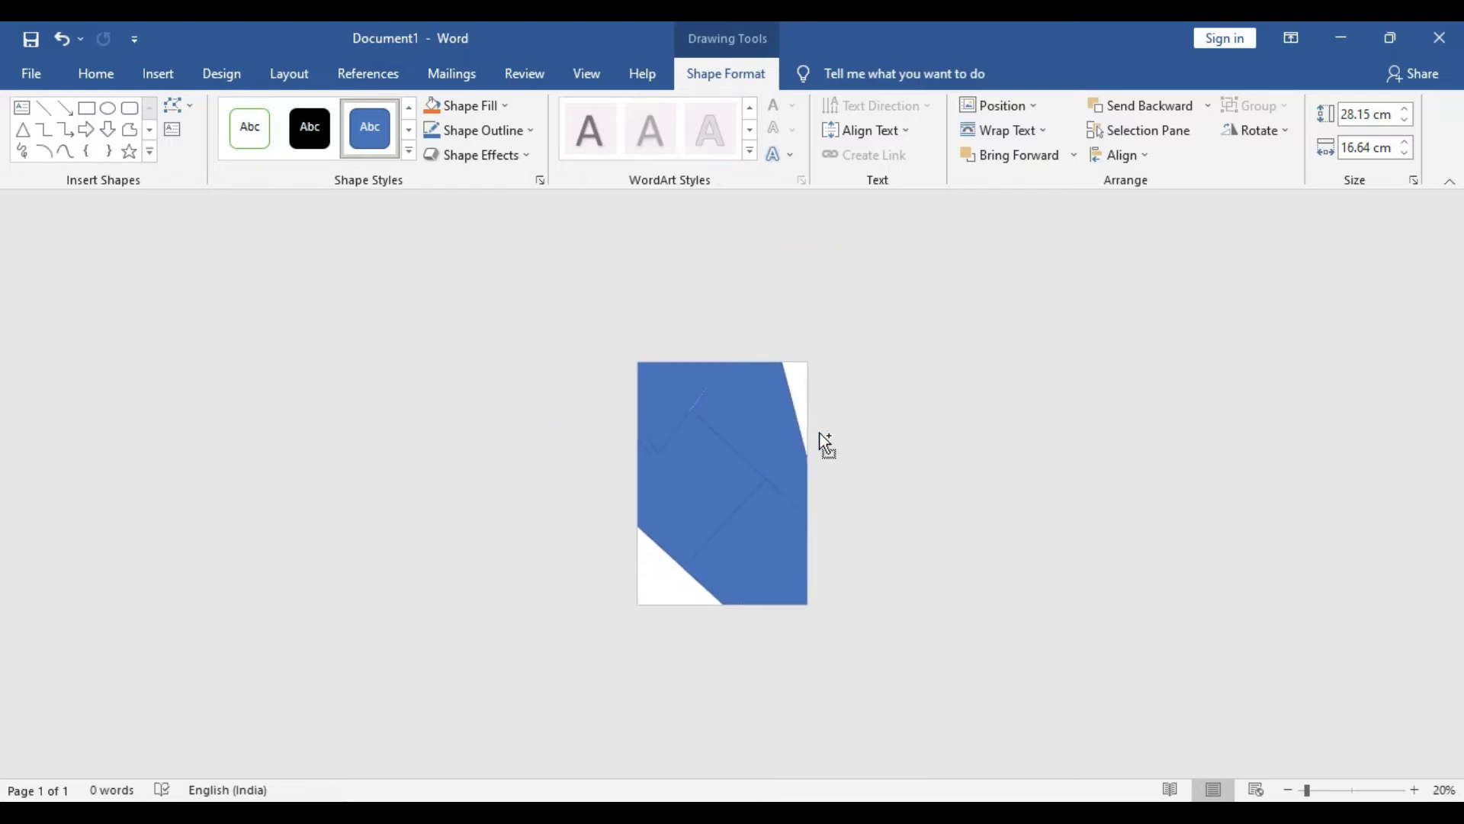
{"action": "left_click", "coordinate": [749, 391]}
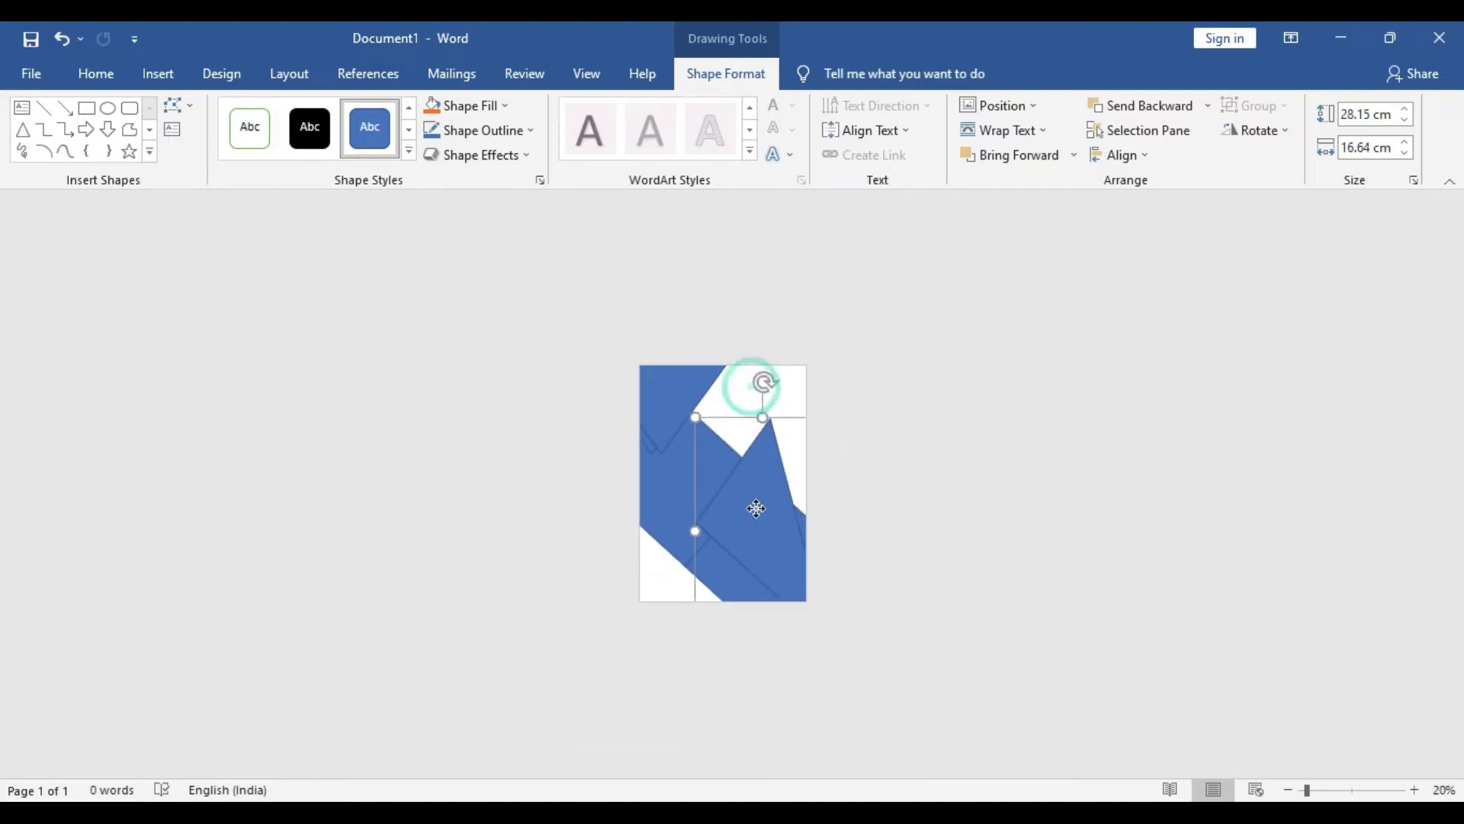
{"action": "left_click", "coordinate": [179, 106]}
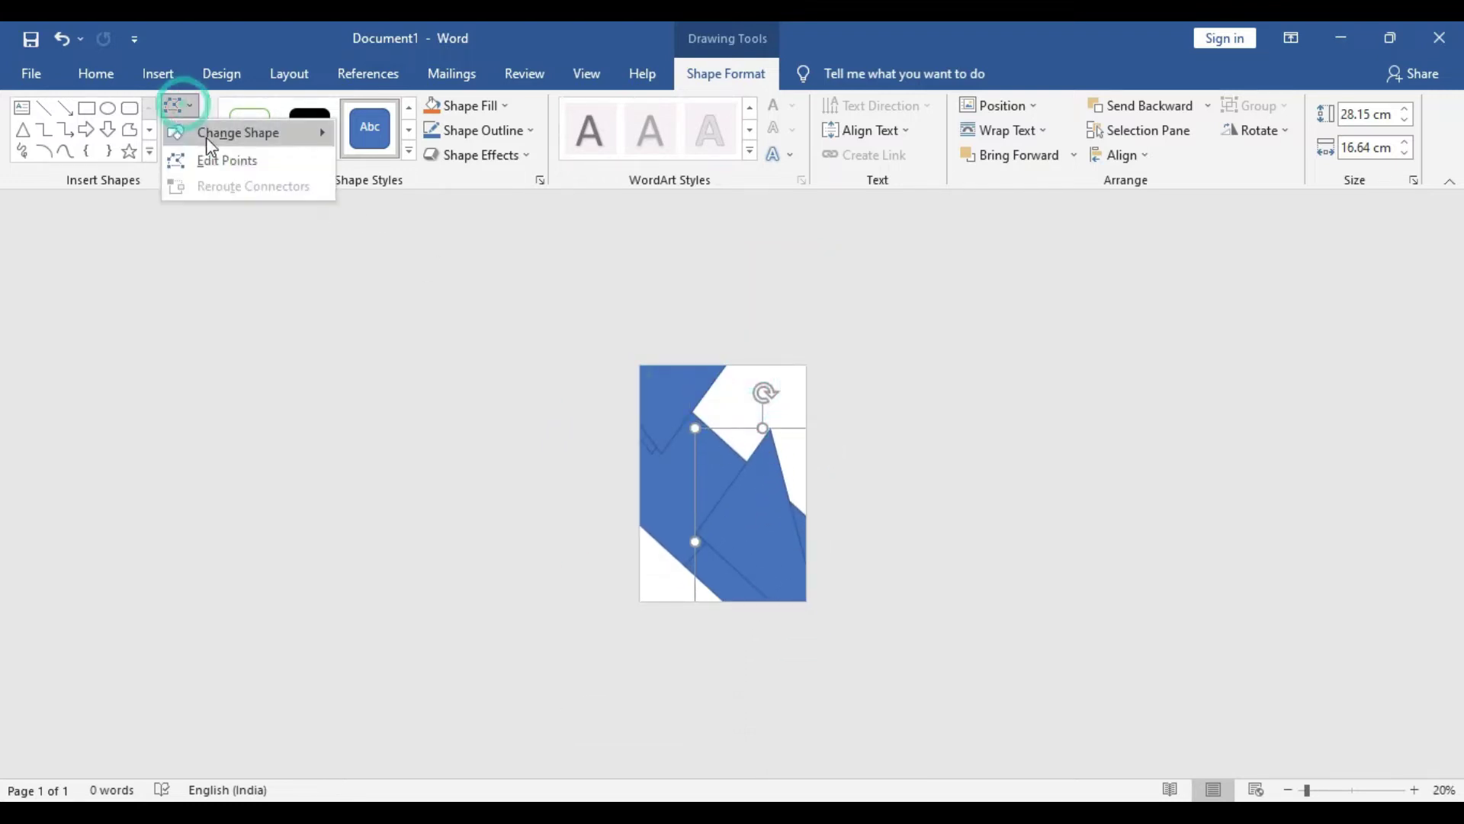
{"action": "left_click", "coordinate": [234, 161]}
{"action": "left_click_drag", "start_coordinate": [772, 430], "coordinate": [857, 311]}
{"action": "left_click_drag", "start_coordinate": [857, 311], "coordinate": [817, 455]}
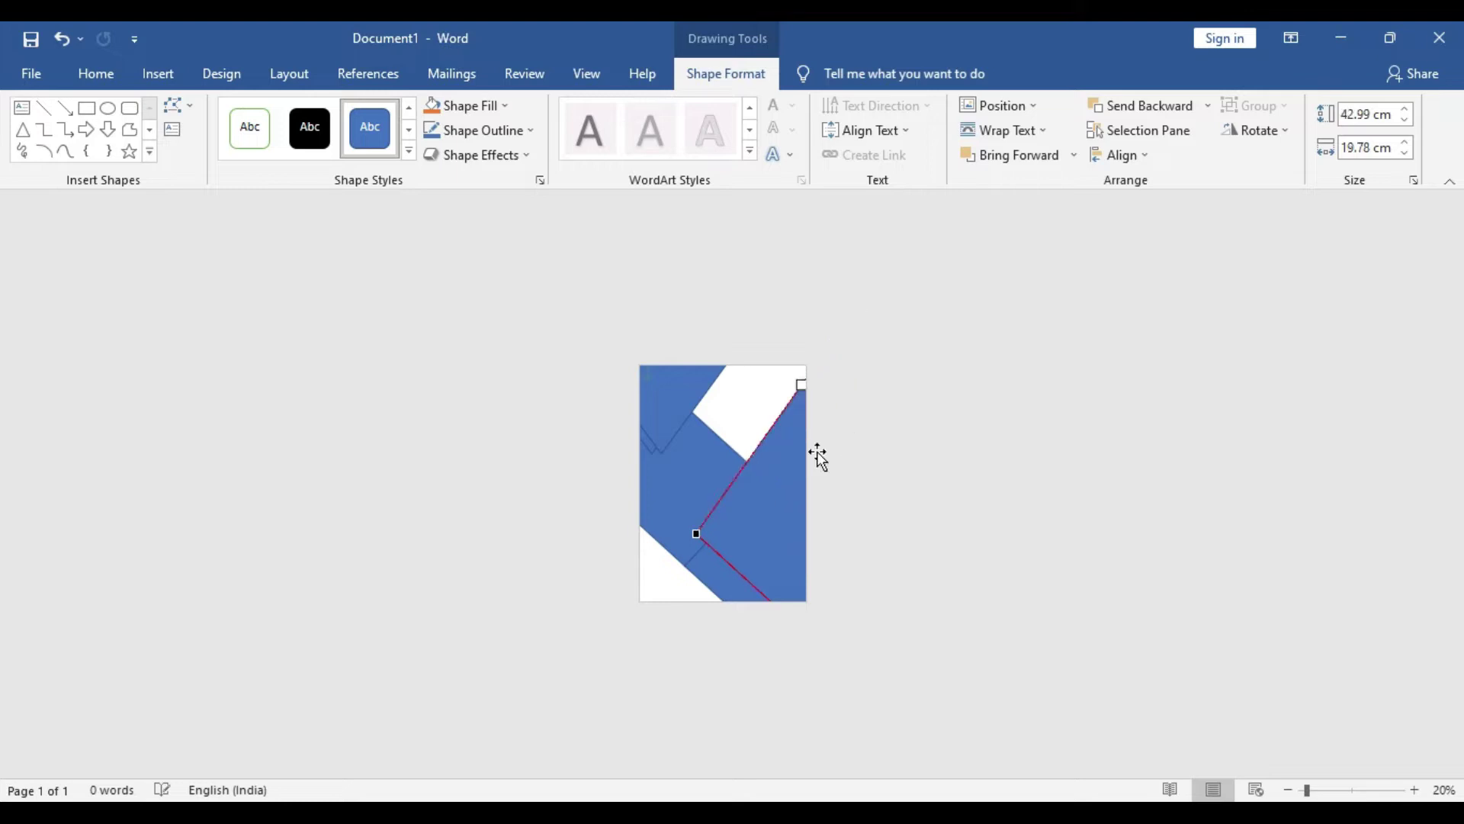
{"action": "left_click_drag", "start_coordinate": [777, 525], "coordinate": [774, 404]}
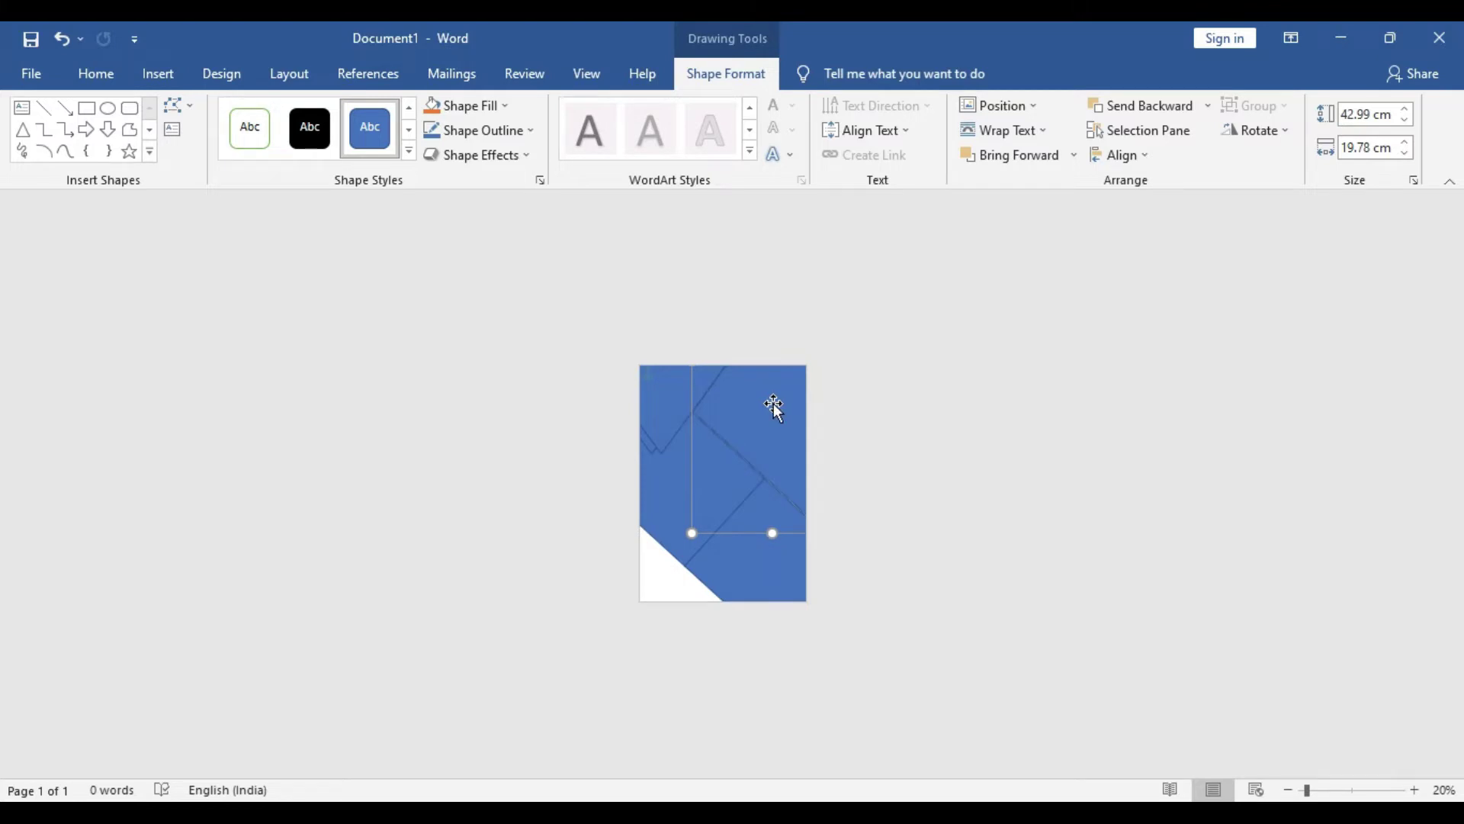
Set No Outline on the selected shape, the rotated square and a neighbouring blue shape
{"action": "scroll", "coordinate": [774, 404], "scroll_direction": "up", "scroll_amount": 5}
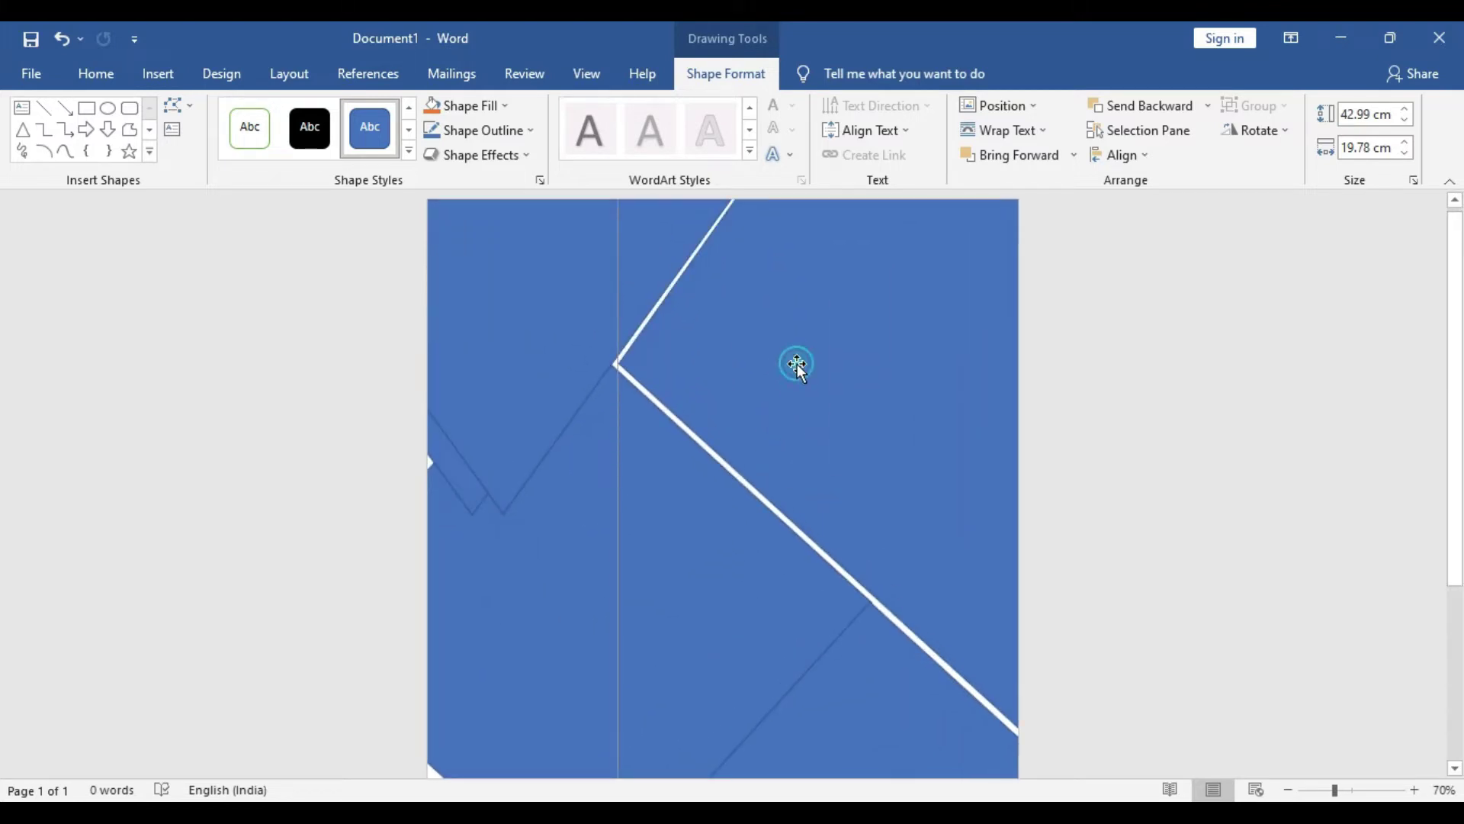
{"action": "left_click", "coordinate": [508, 136]}
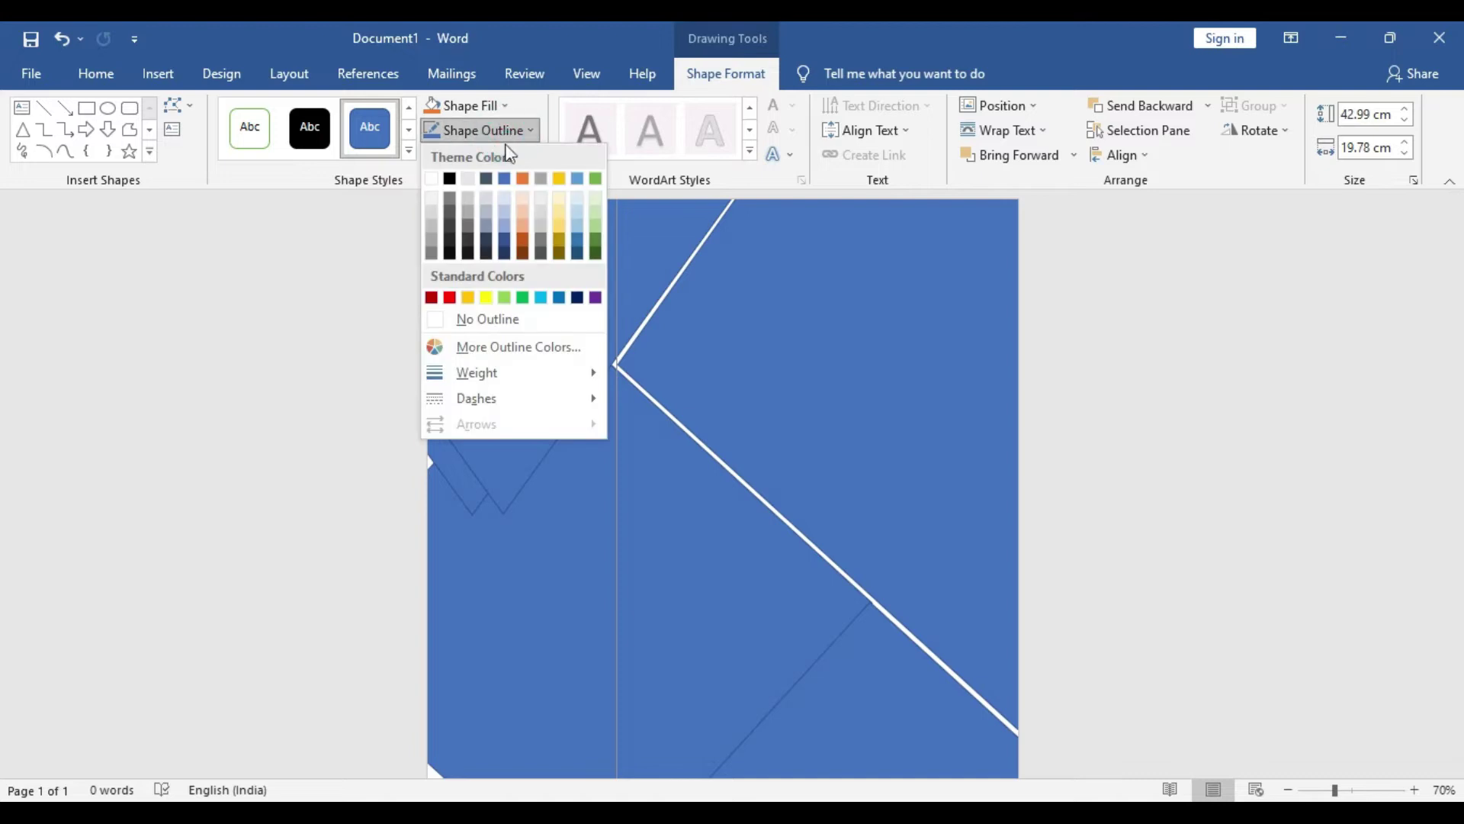
{"action": "left_click", "coordinate": [505, 316]}
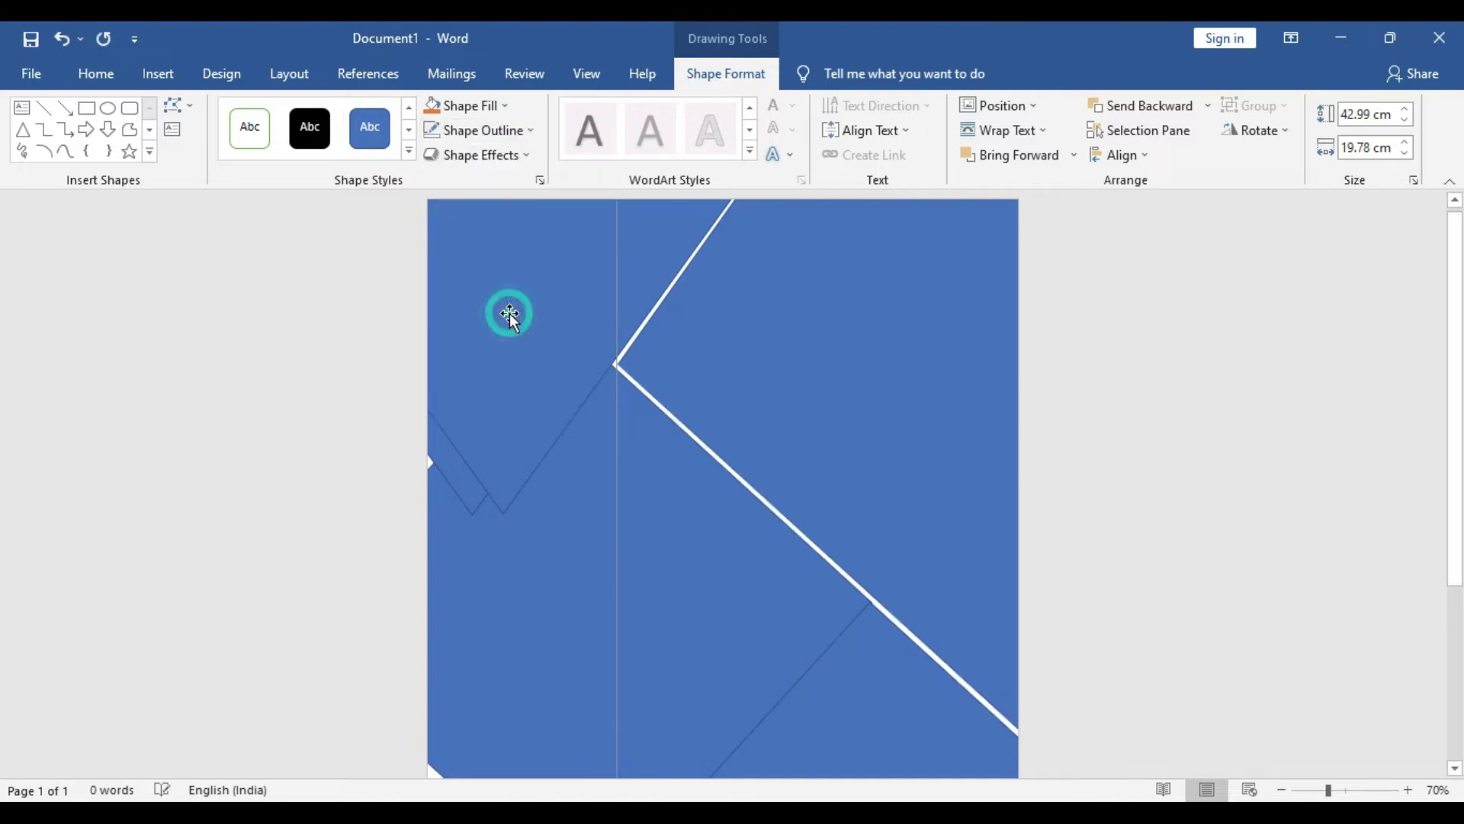
{"action": "left_click", "coordinate": [679, 497]}
{"action": "left_click", "coordinate": [492, 138]}
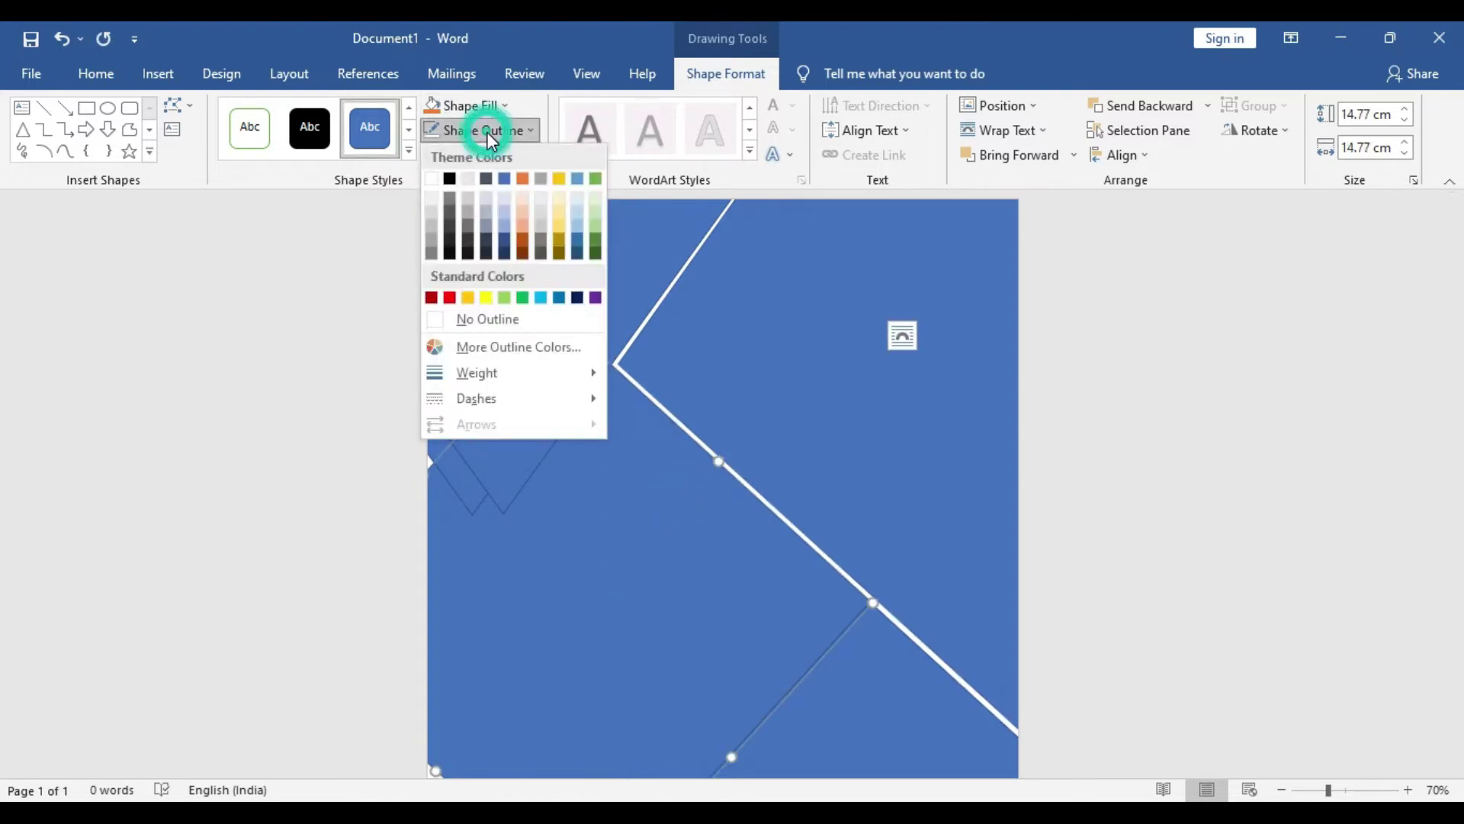
{"action": "left_click", "coordinate": [496, 319]}
{"action": "left_click", "coordinate": [523, 285]}
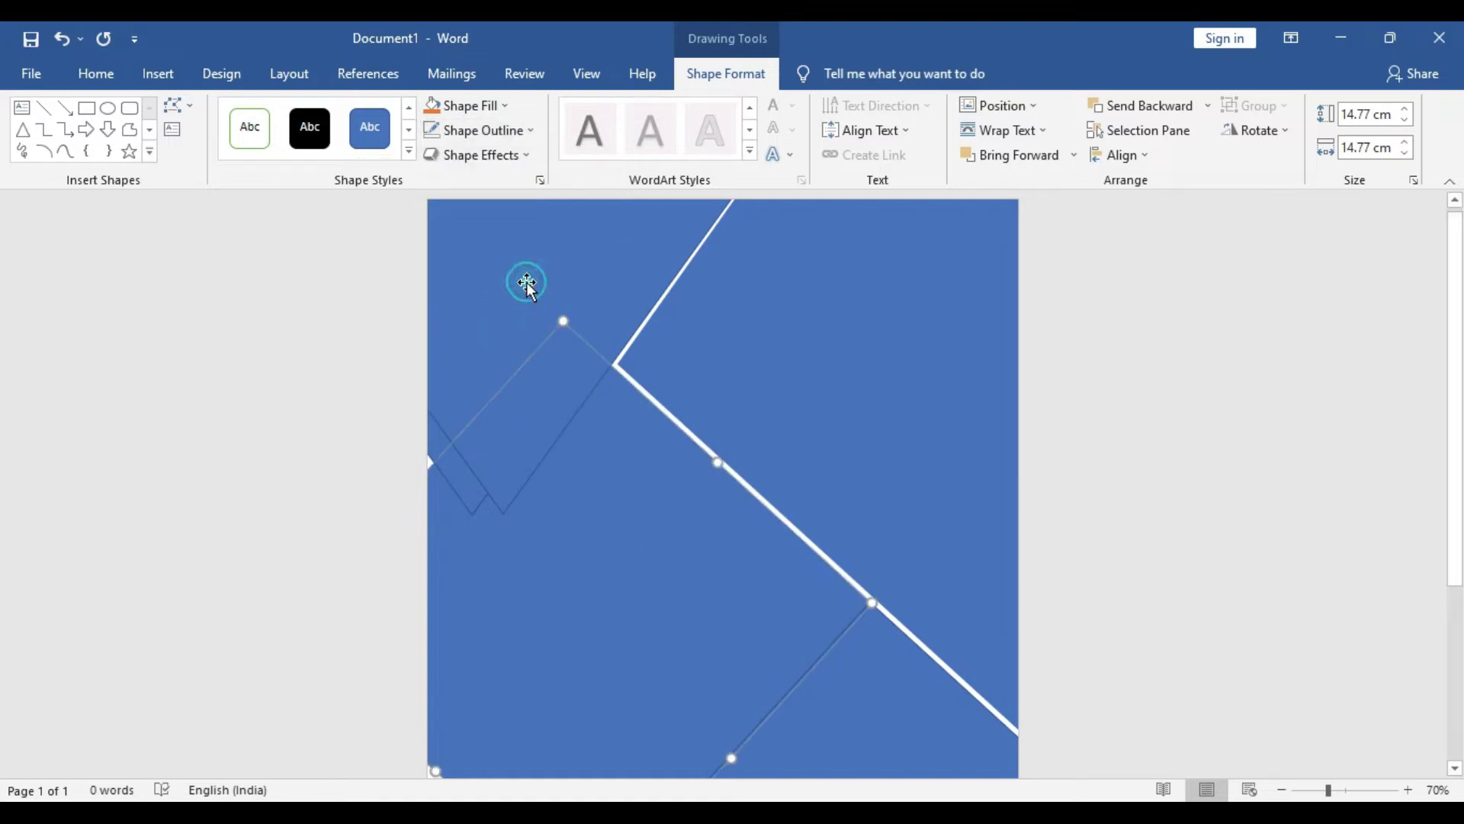
{"action": "left_click", "coordinate": [483, 132]}
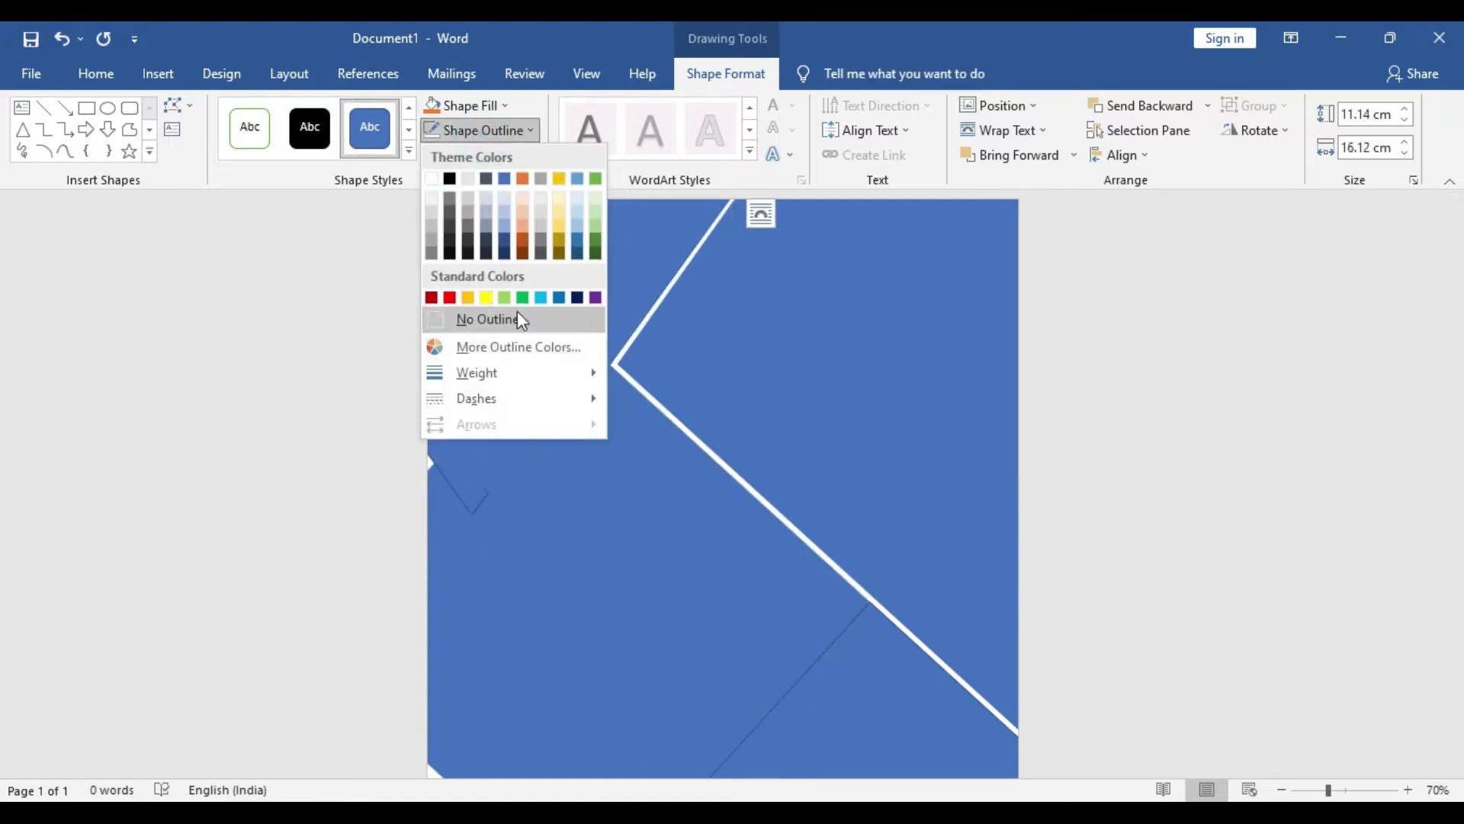
{"action": "left_click", "coordinate": [454, 319]}
{"action": "left_click", "coordinate": [460, 485]}
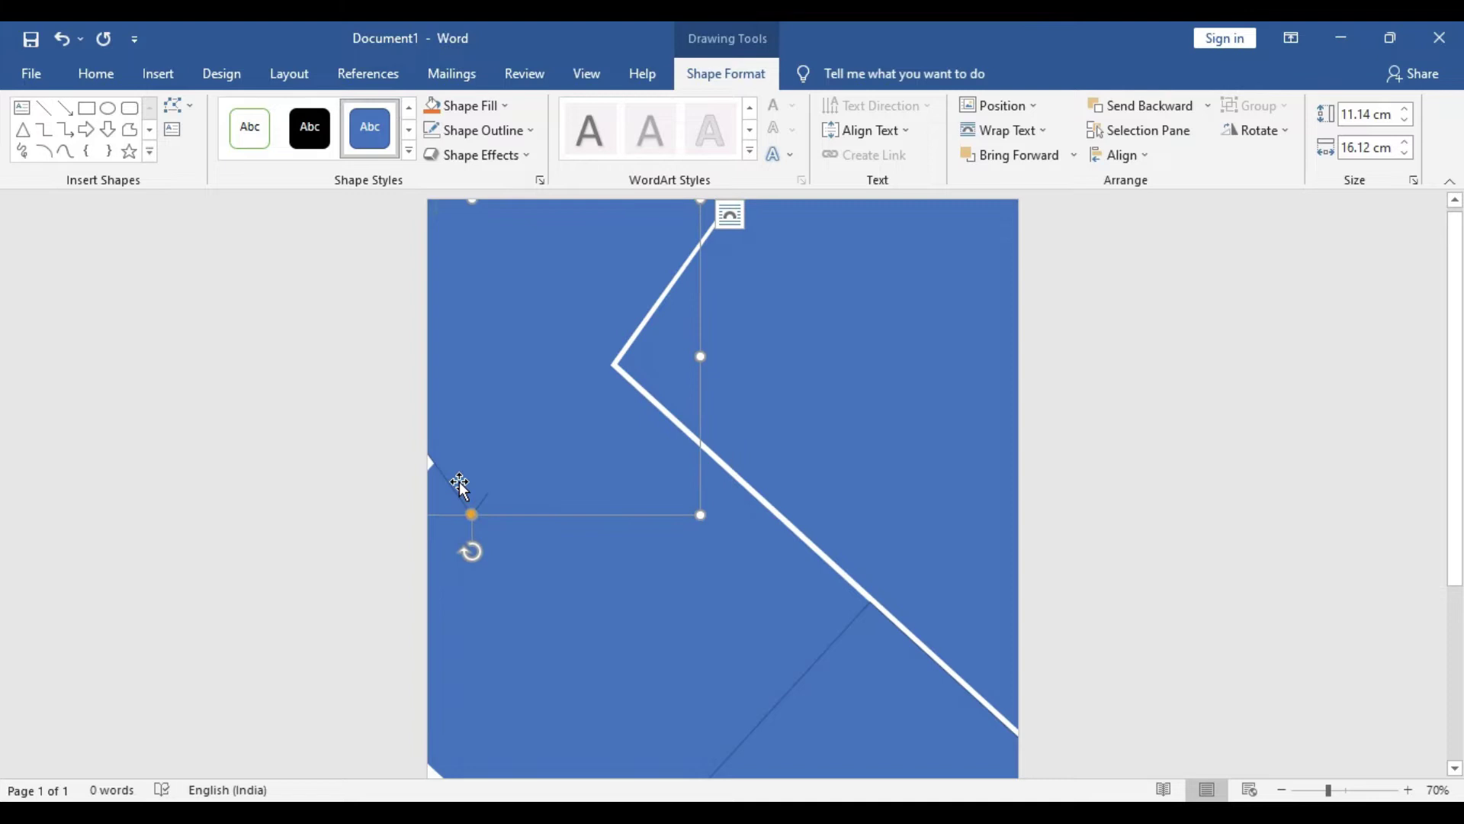
Set No Outline on the remaining shapes, including the lower diagonal one
{"action": "left_click", "coordinate": [451, 481]}
{"action": "left_click", "coordinate": [492, 130]}
{"action": "left_click", "coordinate": [490, 320]}
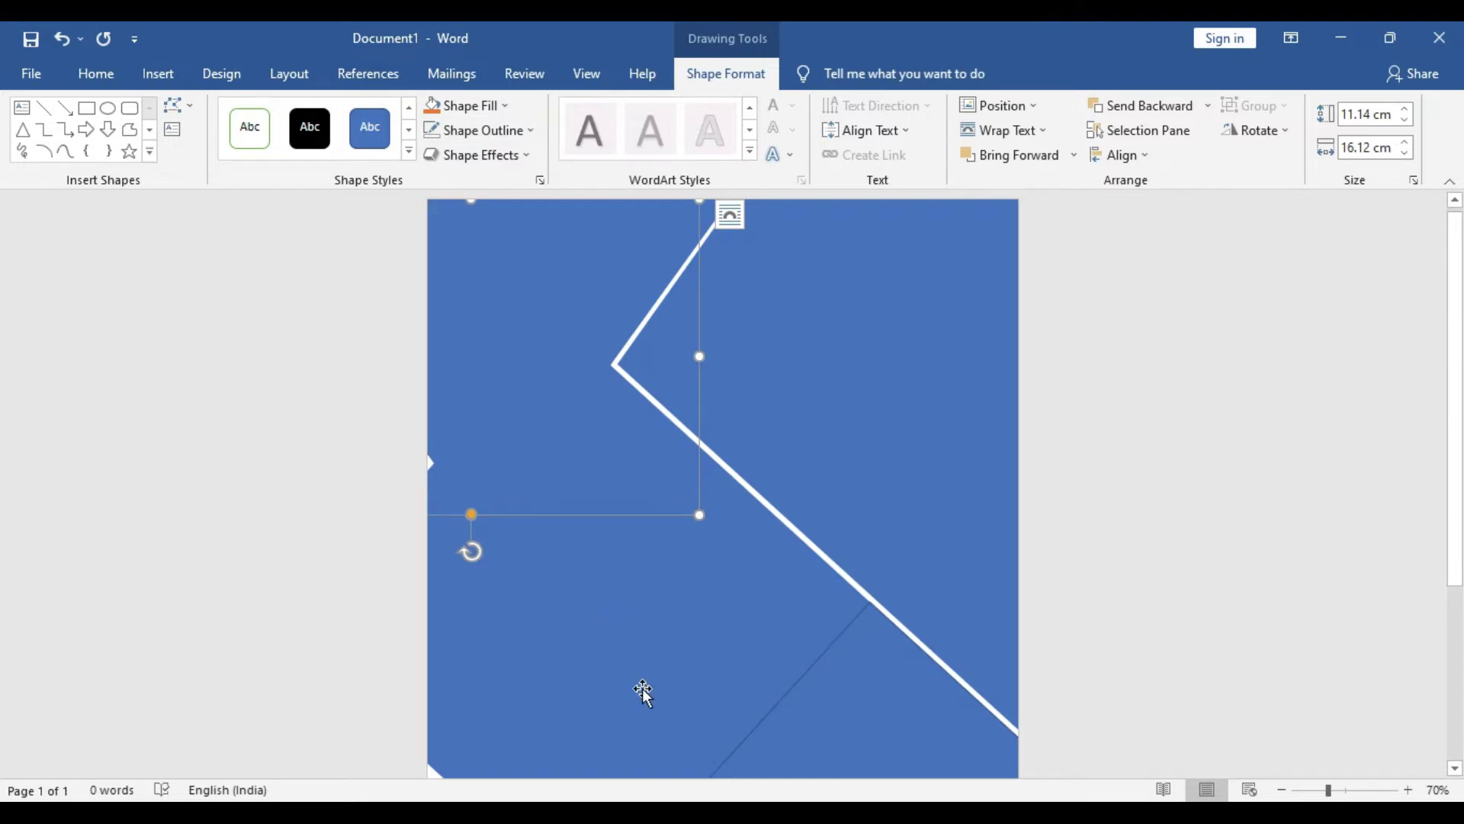
{"action": "left_click", "coordinate": [872, 729]}
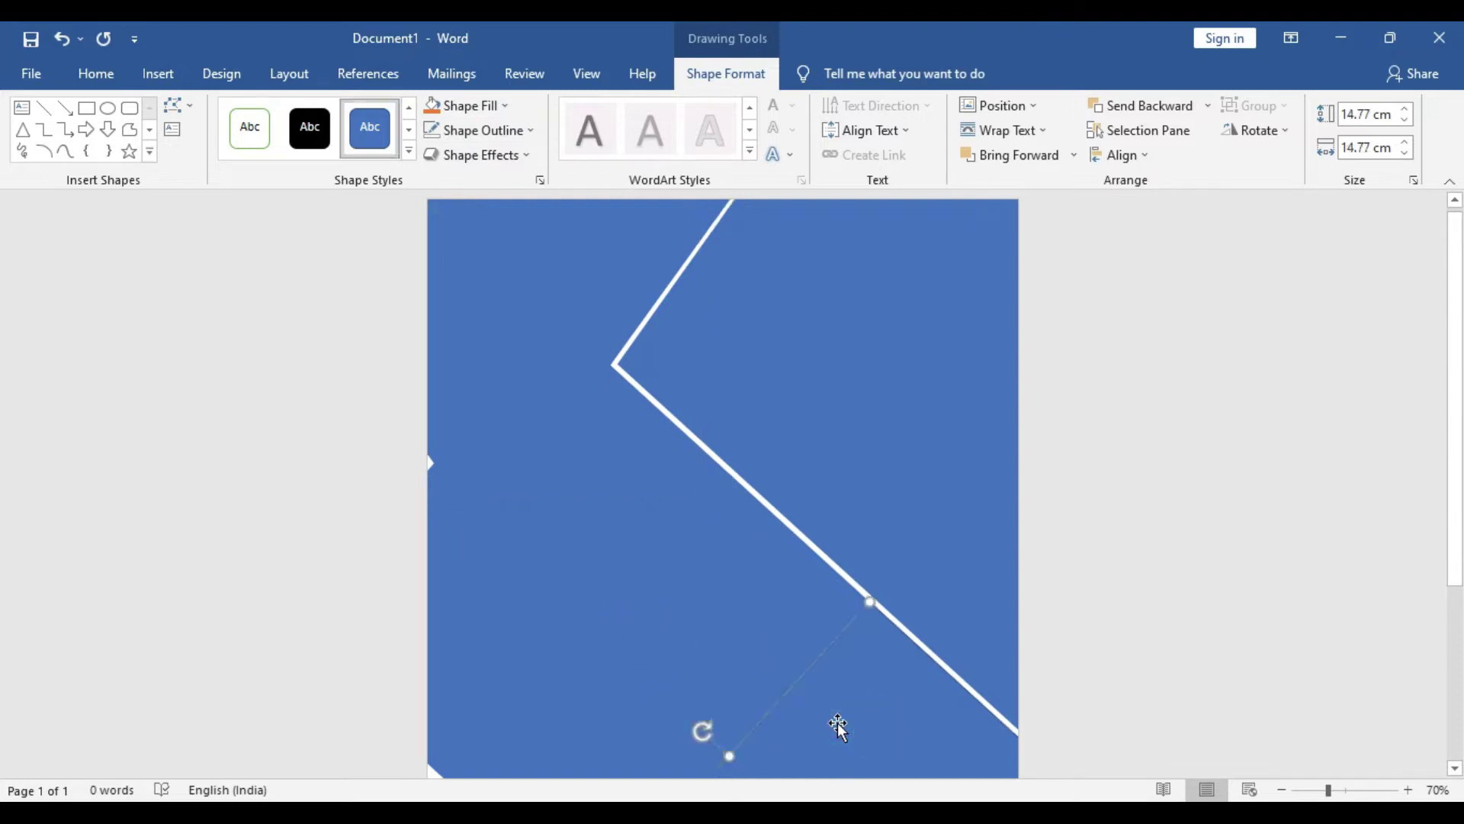
{"action": "left_click", "coordinate": [488, 129]}
{"action": "left_click", "coordinate": [490, 321]}
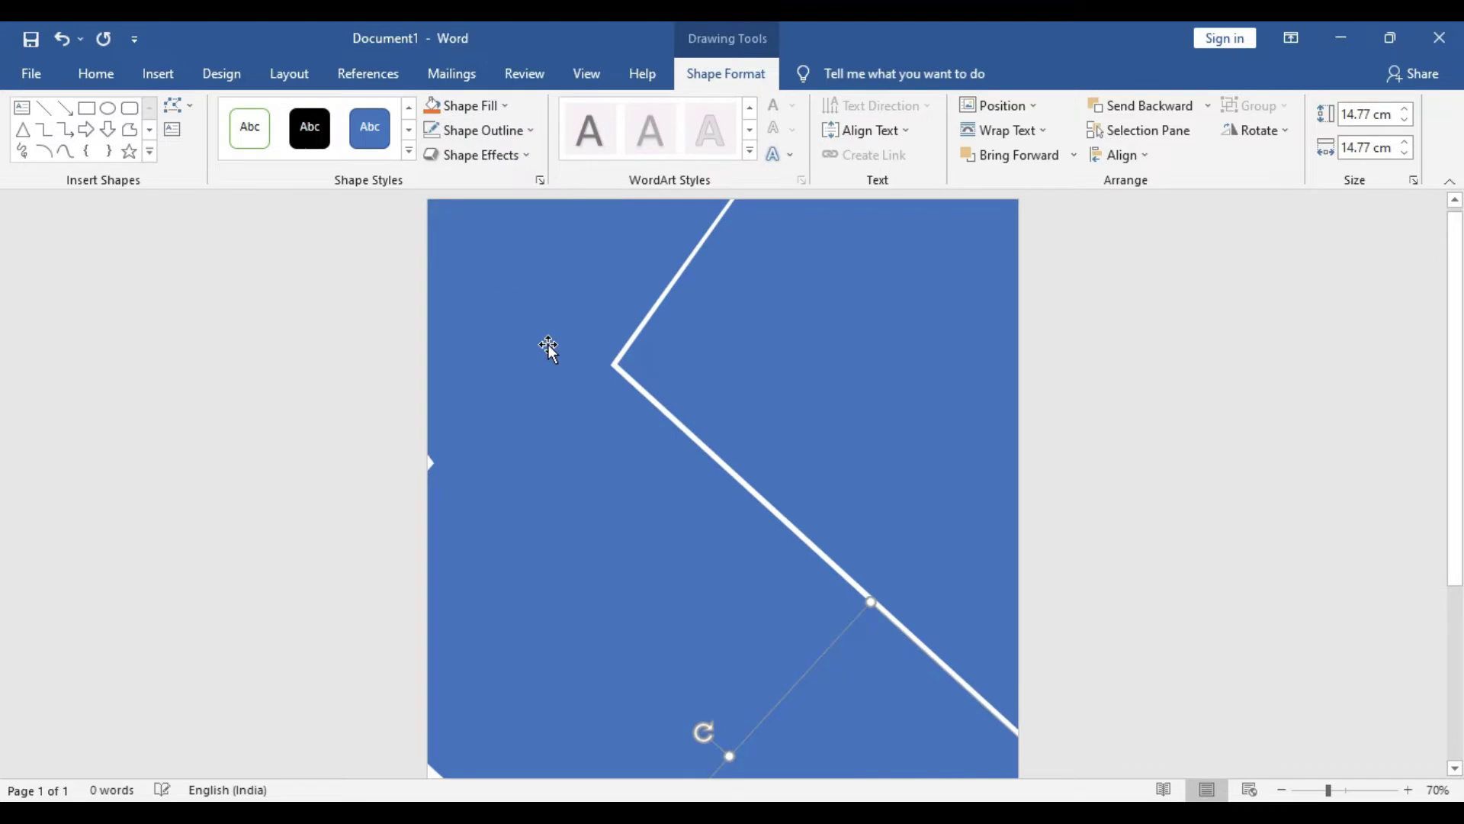
Nudge the small top-left shape left with the arrow keys
{"action": "left_click", "coordinate": [436, 450]}
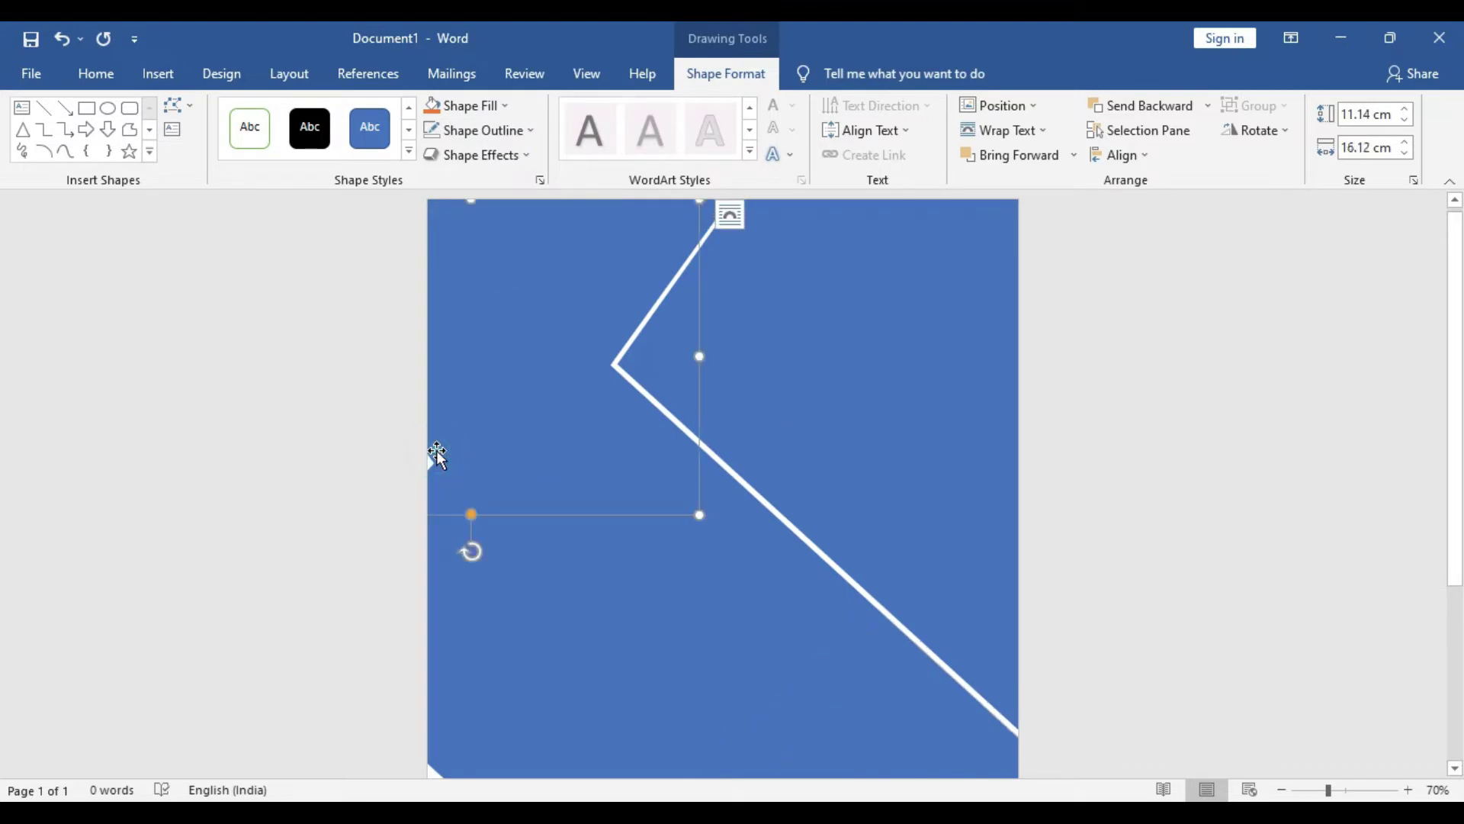
{"action": "key", "text": "Left"}
{"action": "key", "text": "Left"}
{"action": "key", "text": "Left"}
{"action": "key", "text": "Left"}
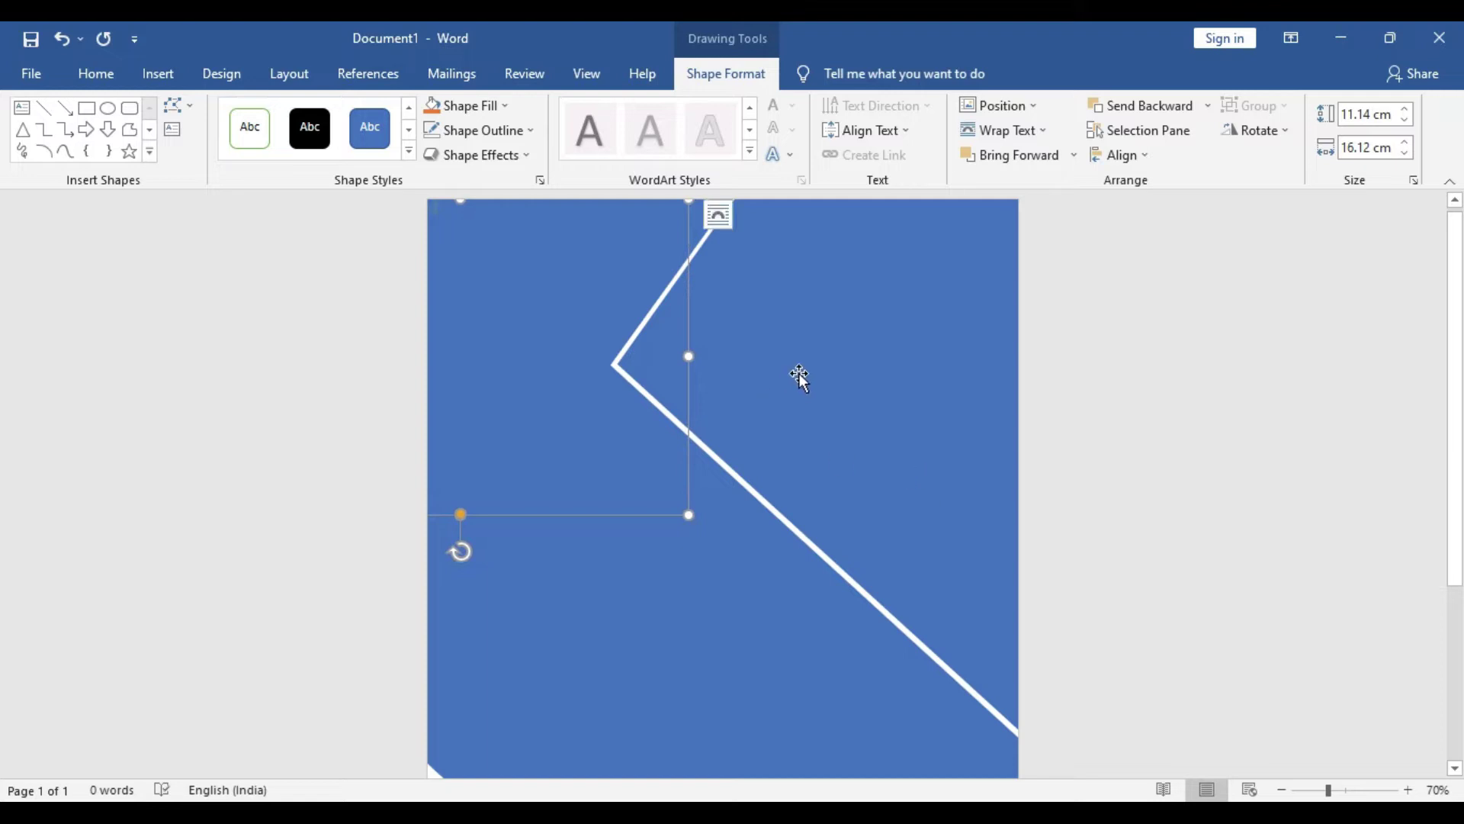
{"action": "left_click", "coordinate": [797, 374]}
{"action": "key", "text": "Left"}
{"action": "key", "text": "Left"}
{"action": "key", "text": "Left"}
{"action": "key", "text": "Left"}
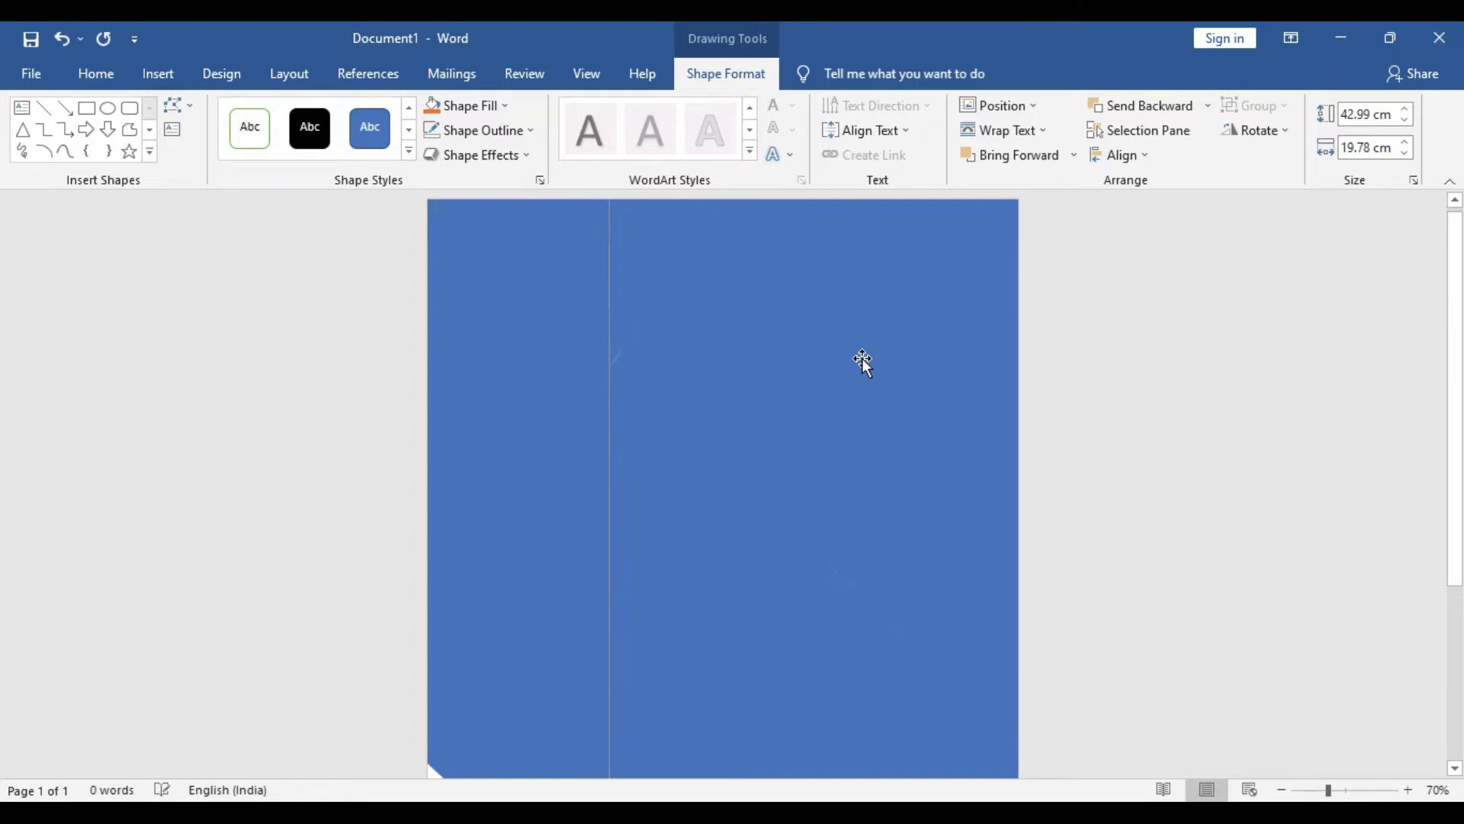
Nudge the background shape left and fill the upper-right shapes with yellow
{"action": "key", "text": "Left"}
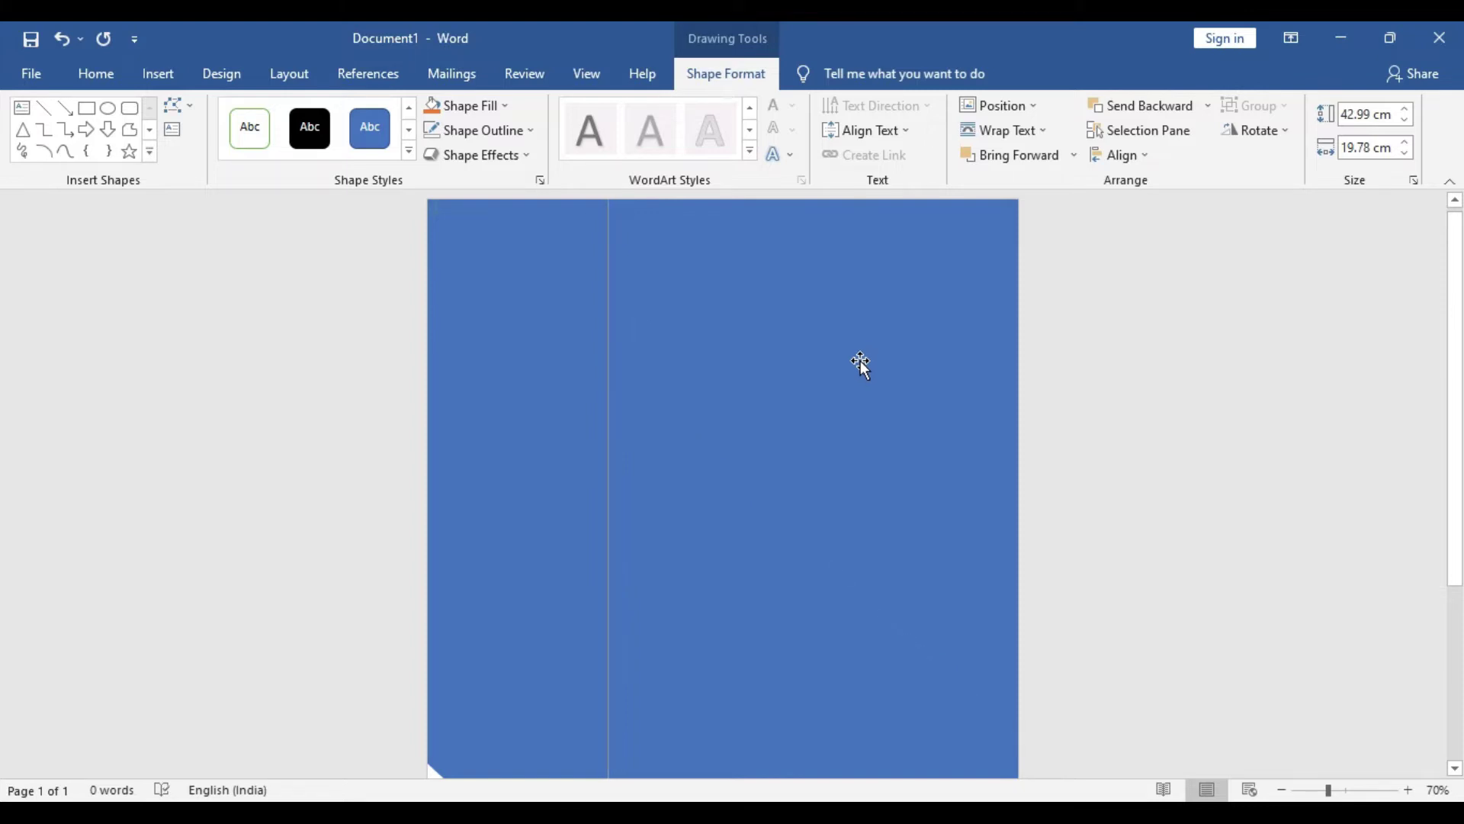
{"action": "scroll", "coordinate": [839, 369], "scroll_direction": "down", "scroll_amount": 3}
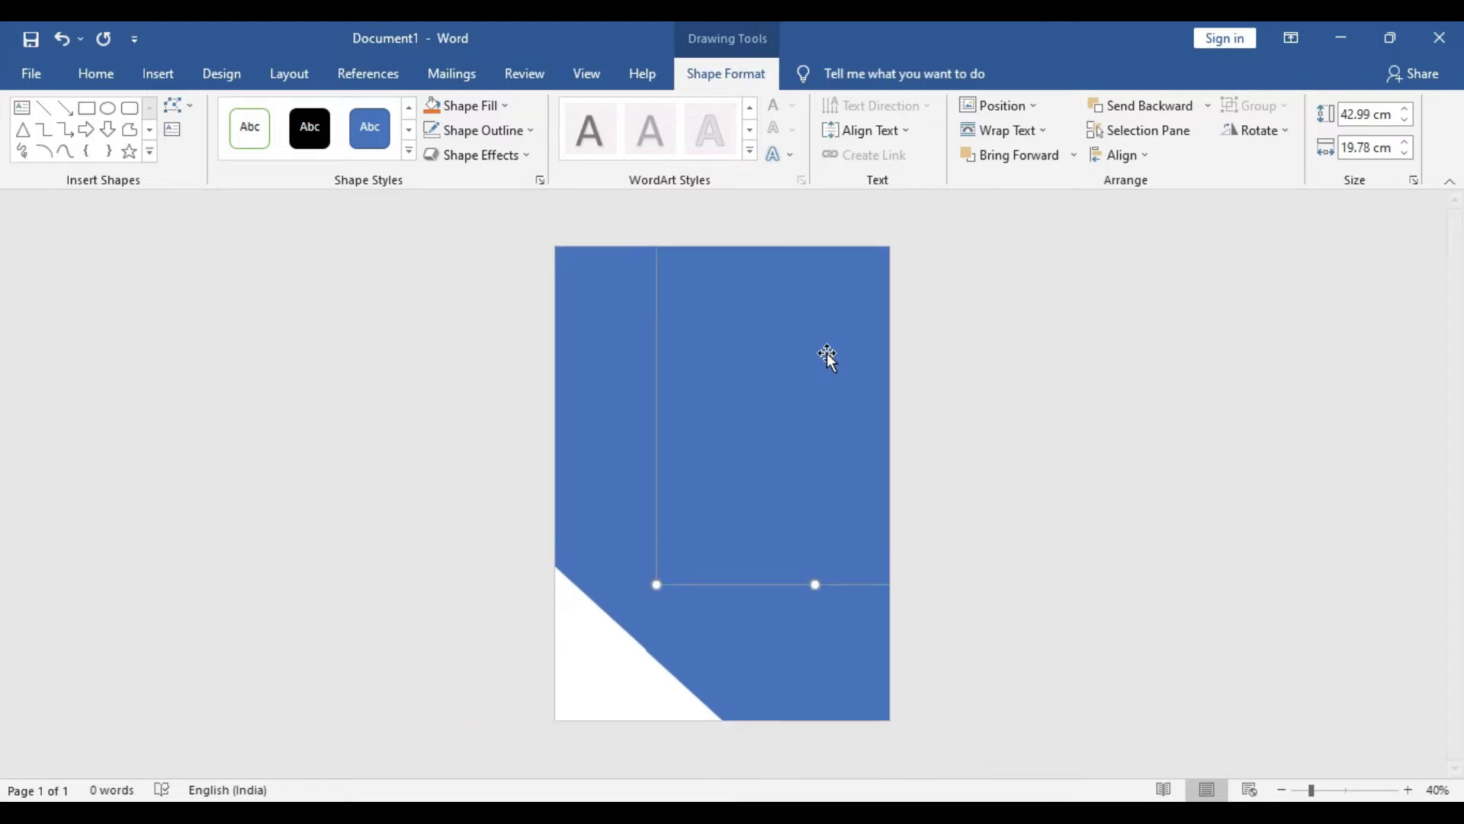
{"action": "left_click", "coordinate": [493, 107]}
{"action": "left_click", "coordinate": [559, 154]}
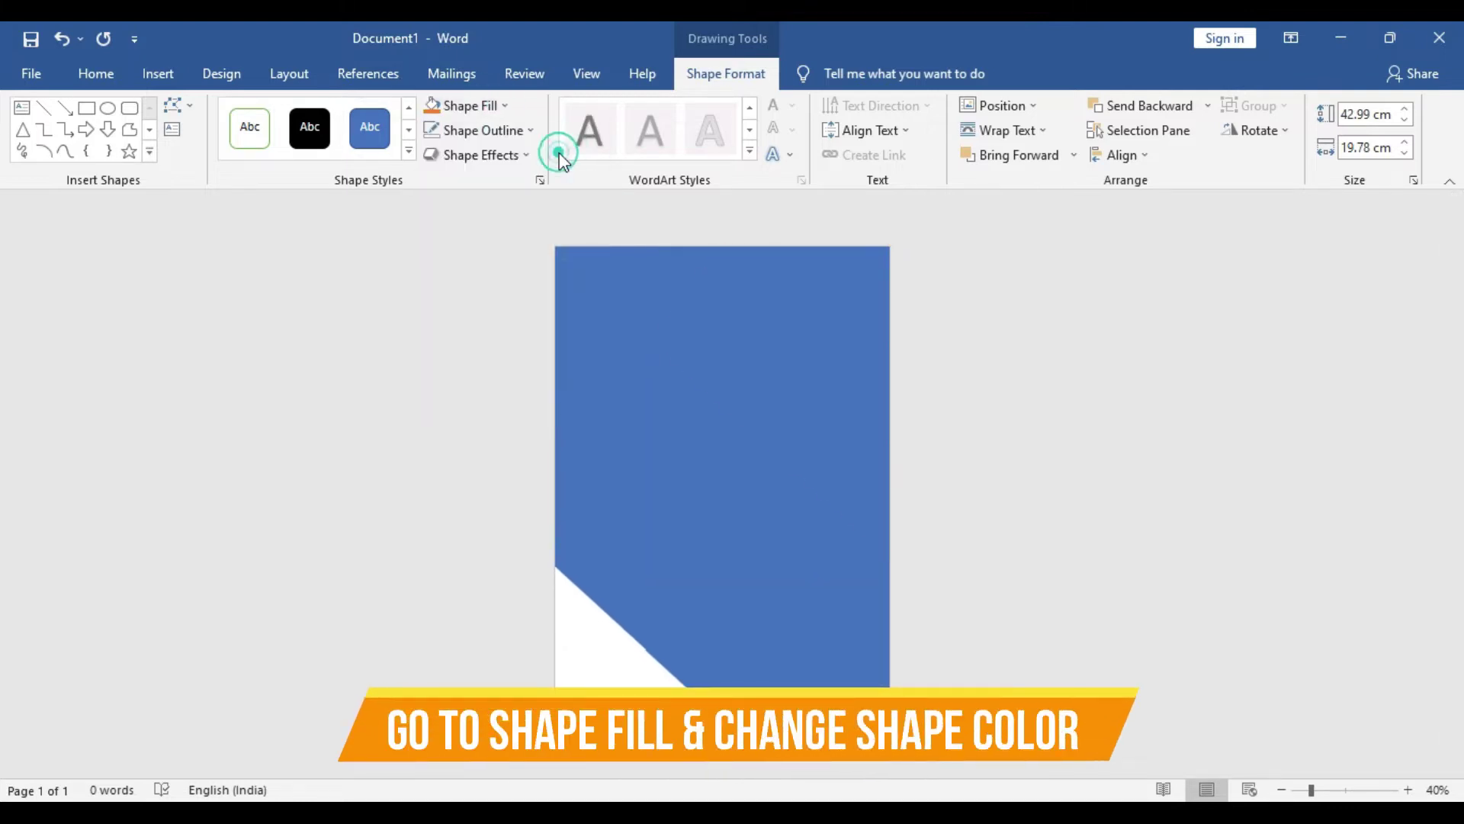
{"action": "left_click", "coordinate": [559, 373]}
{"action": "left_click", "coordinate": [431, 107]}
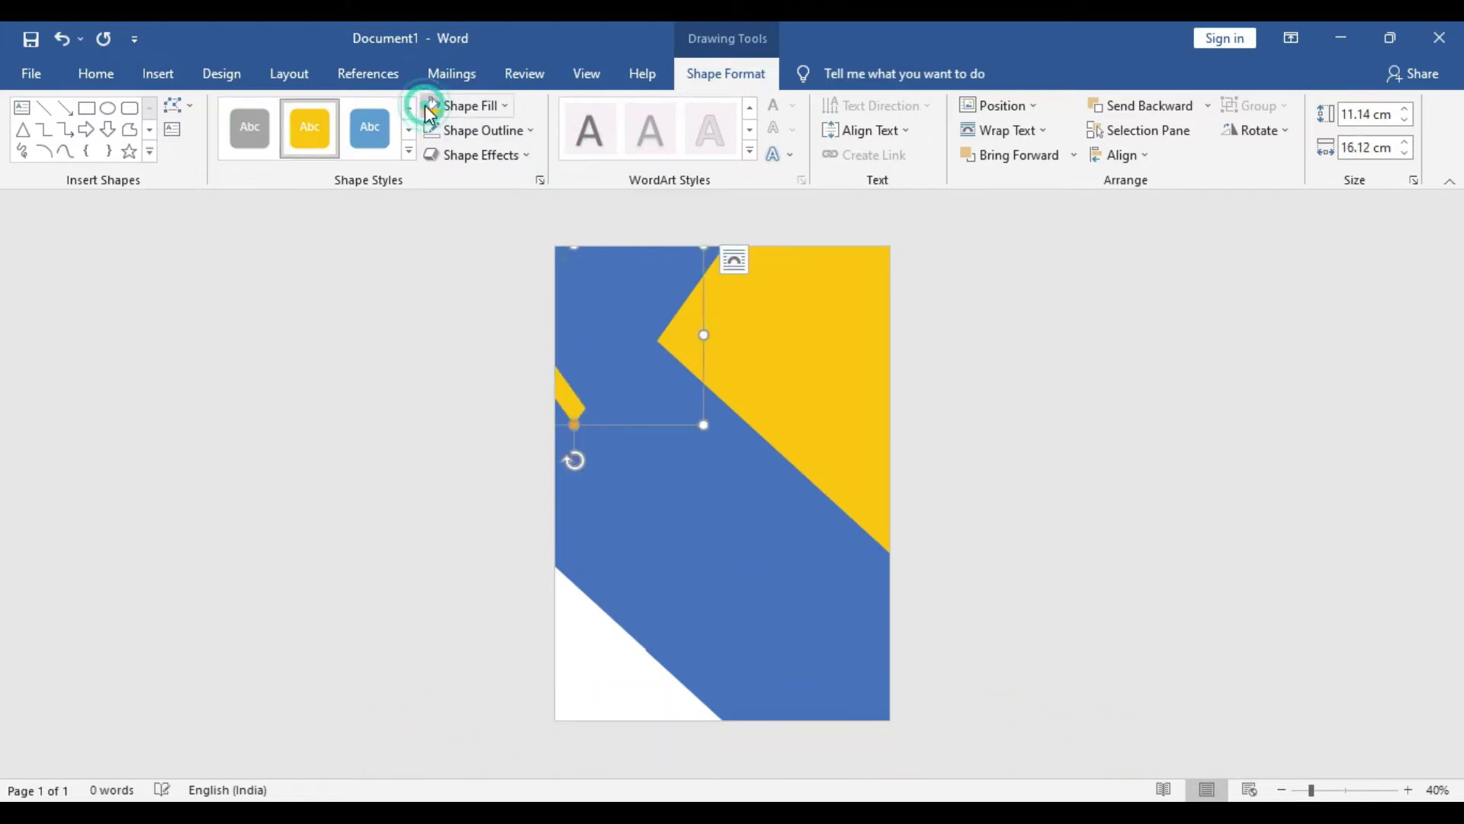
Fill the lower-right diagonal shape with dark navy blue and paste a duplicate of it
{"action": "left_click", "coordinate": [824, 617]}
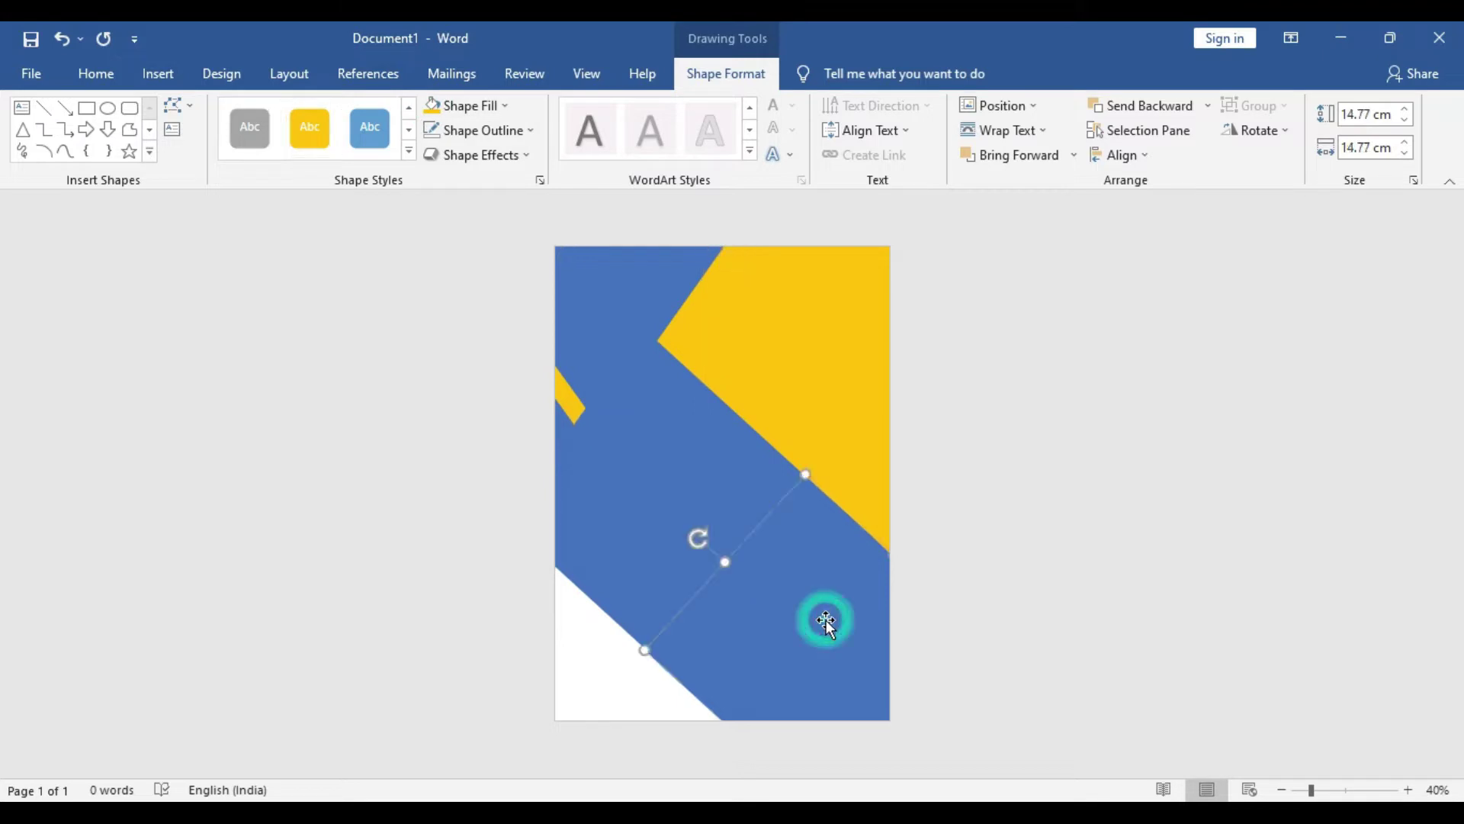
{"action": "left_click", "coordinate": [496, 105]}
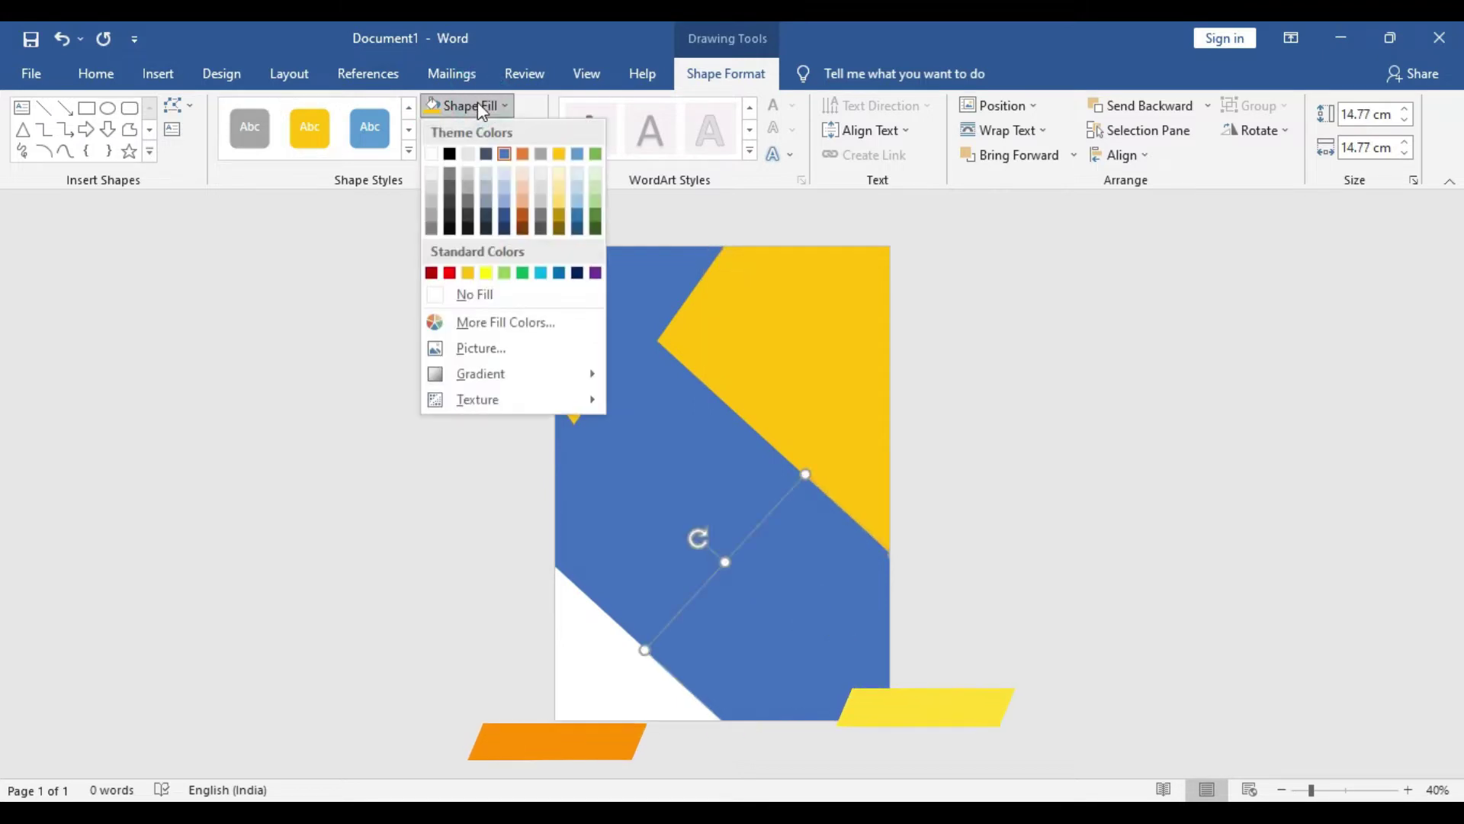
{"action": "left_click", "coordinate": [577, 229]}
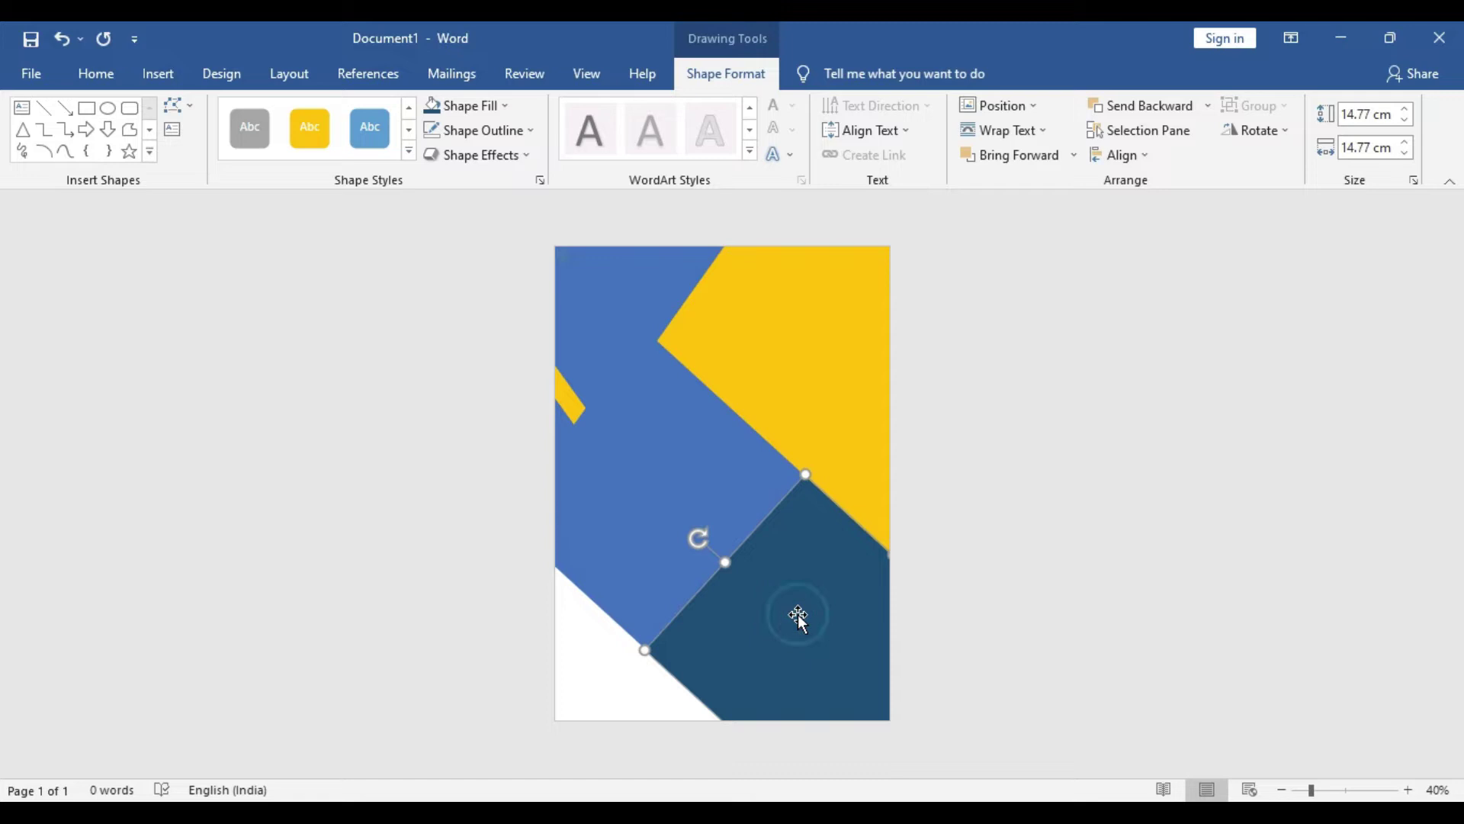
{"action": "key", "text": "ctrl+c"}
{"action": "key", "text": "ctrl+v"}
Move the duplicate down, send it to the back and fill it gold
{"action": "mouse_move", "coordinate": [798, 587]}
{"action": "left_mouse_down"}
{"action": "mouse_move", "coordinate": [742, 732]}
{"action": "mouse_move", "coordinate": [807, 613]}
{"action": "left_mouse_up"}
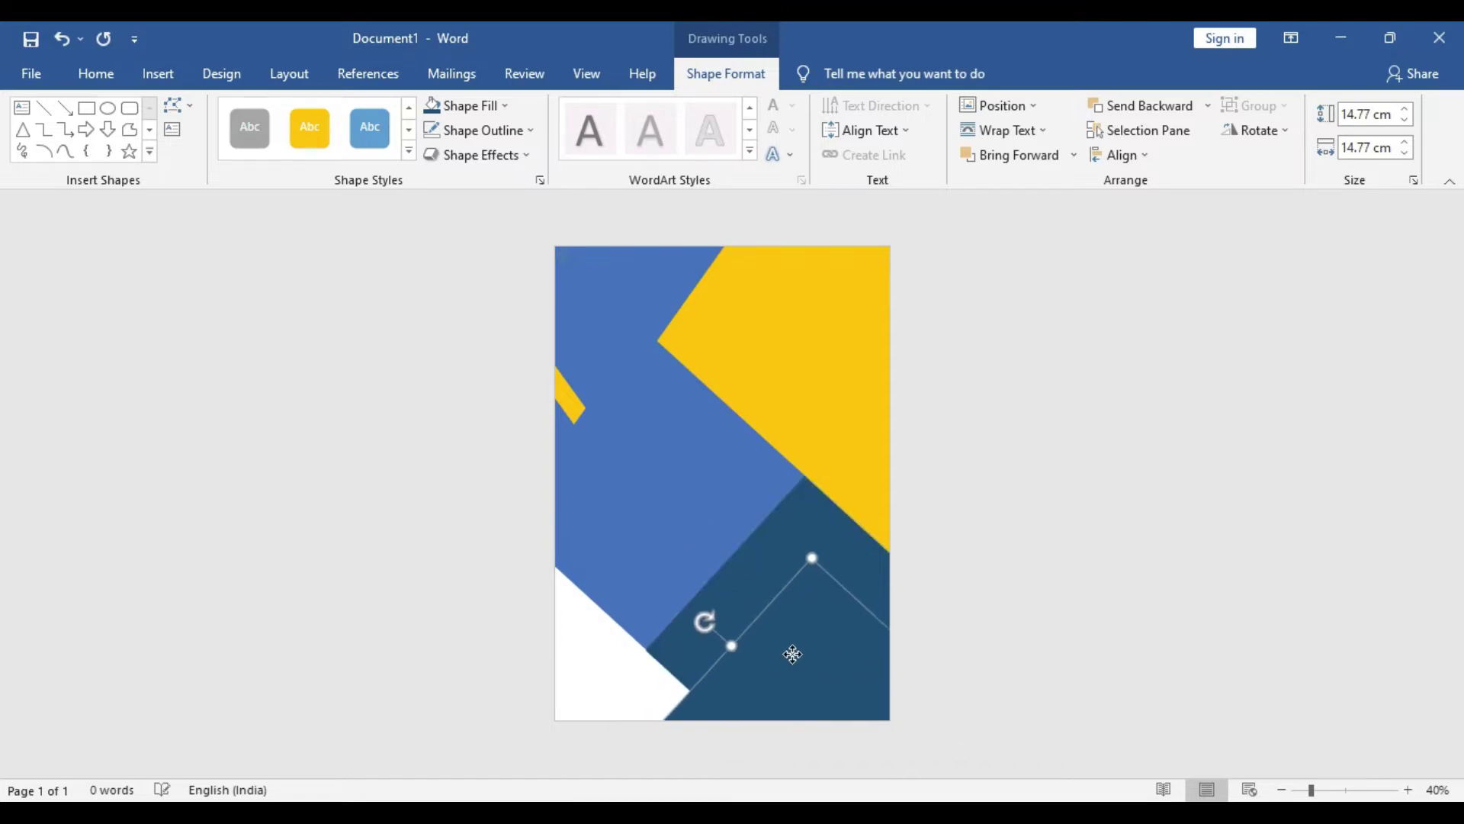
{"action": "right_click", "coordinate": [807, 613]}
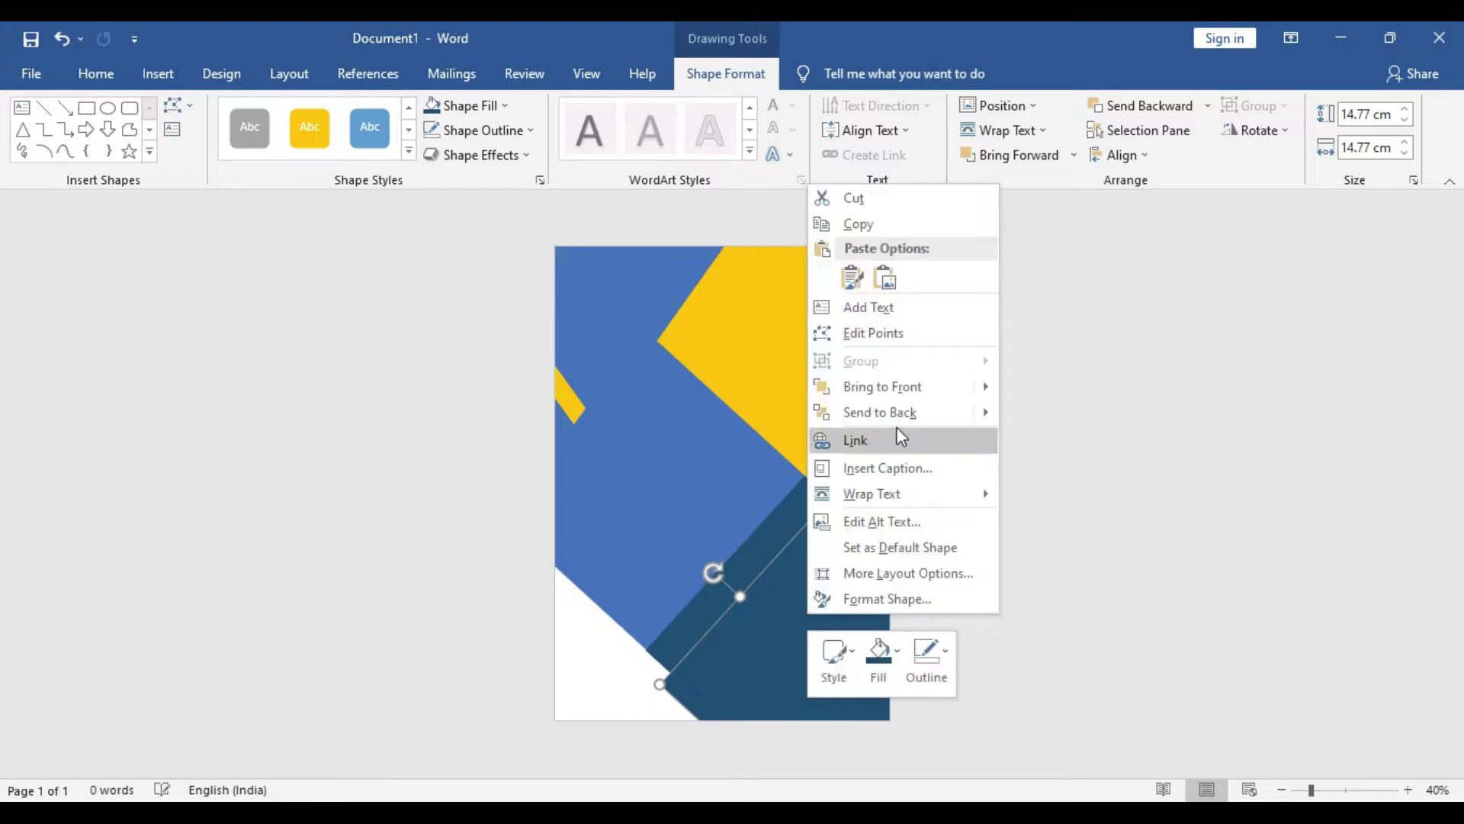
{"action": "left_click", "coordinate": [882, 410]}
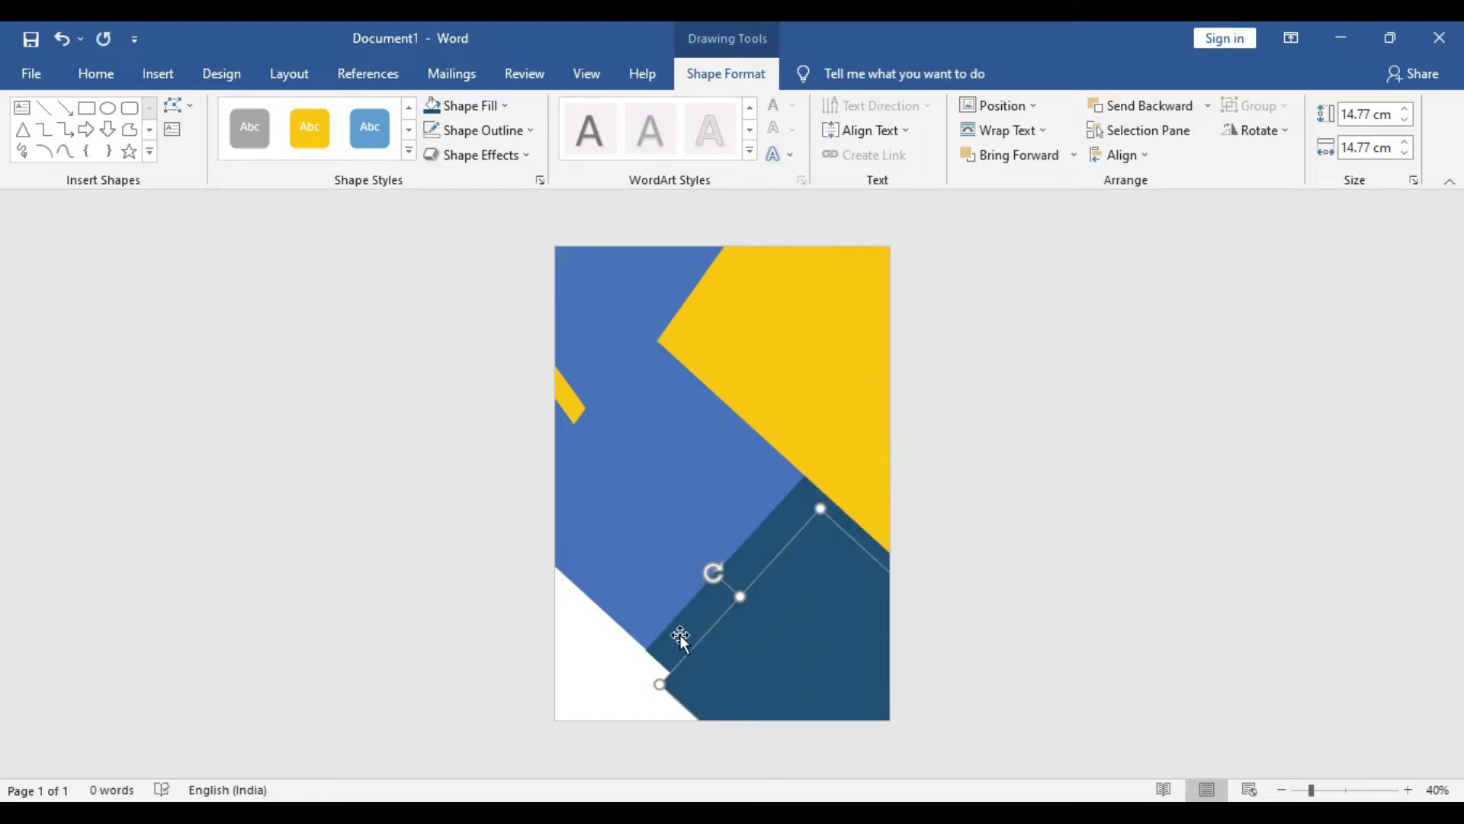
{"action": "left_click", "coordinate": [579, 667]}
{"action": "right_click", "coordinate": [744, 663]}
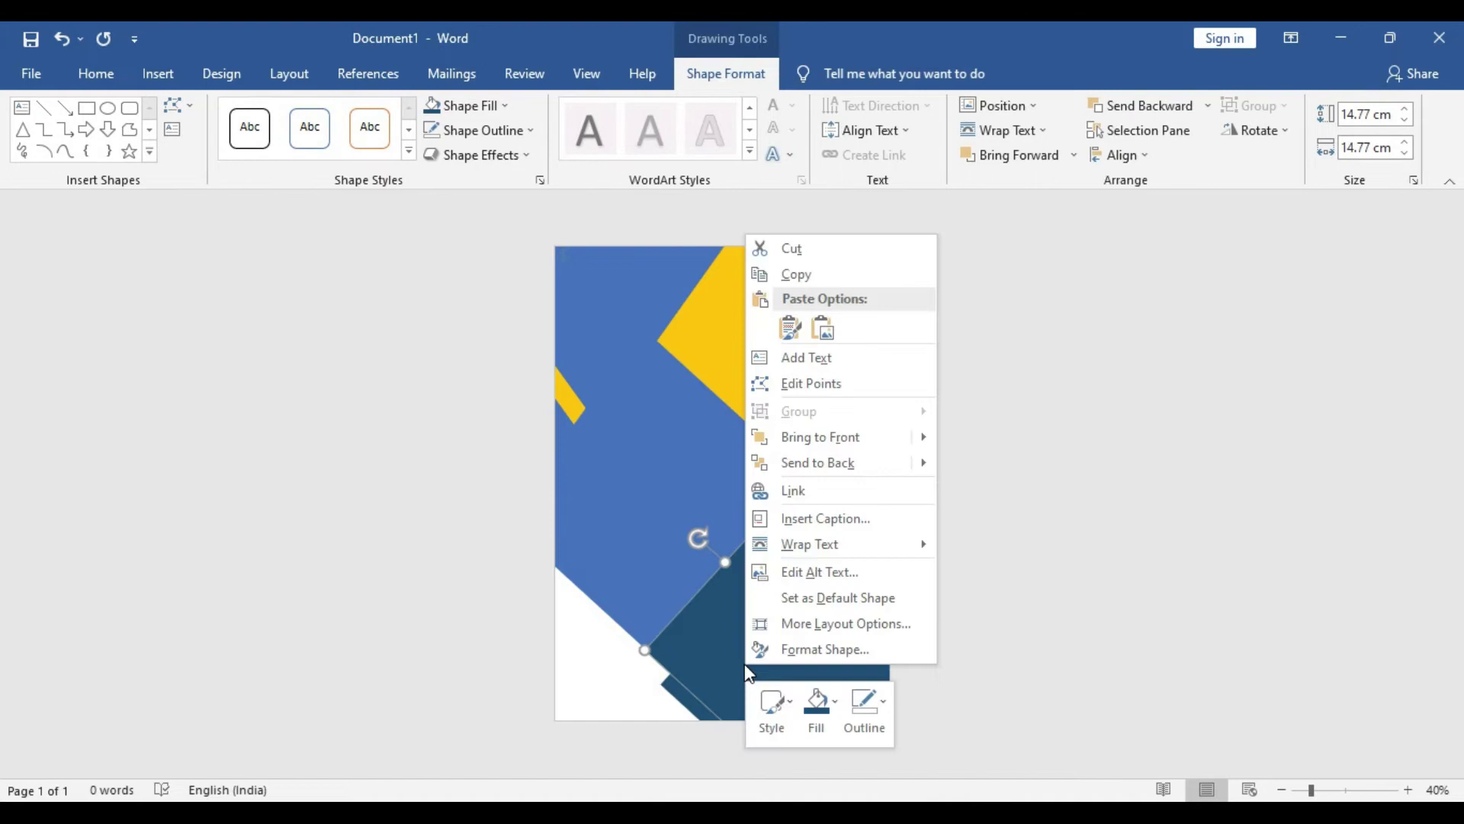
{"action": "left_click", "coordinate": [713, 698]}
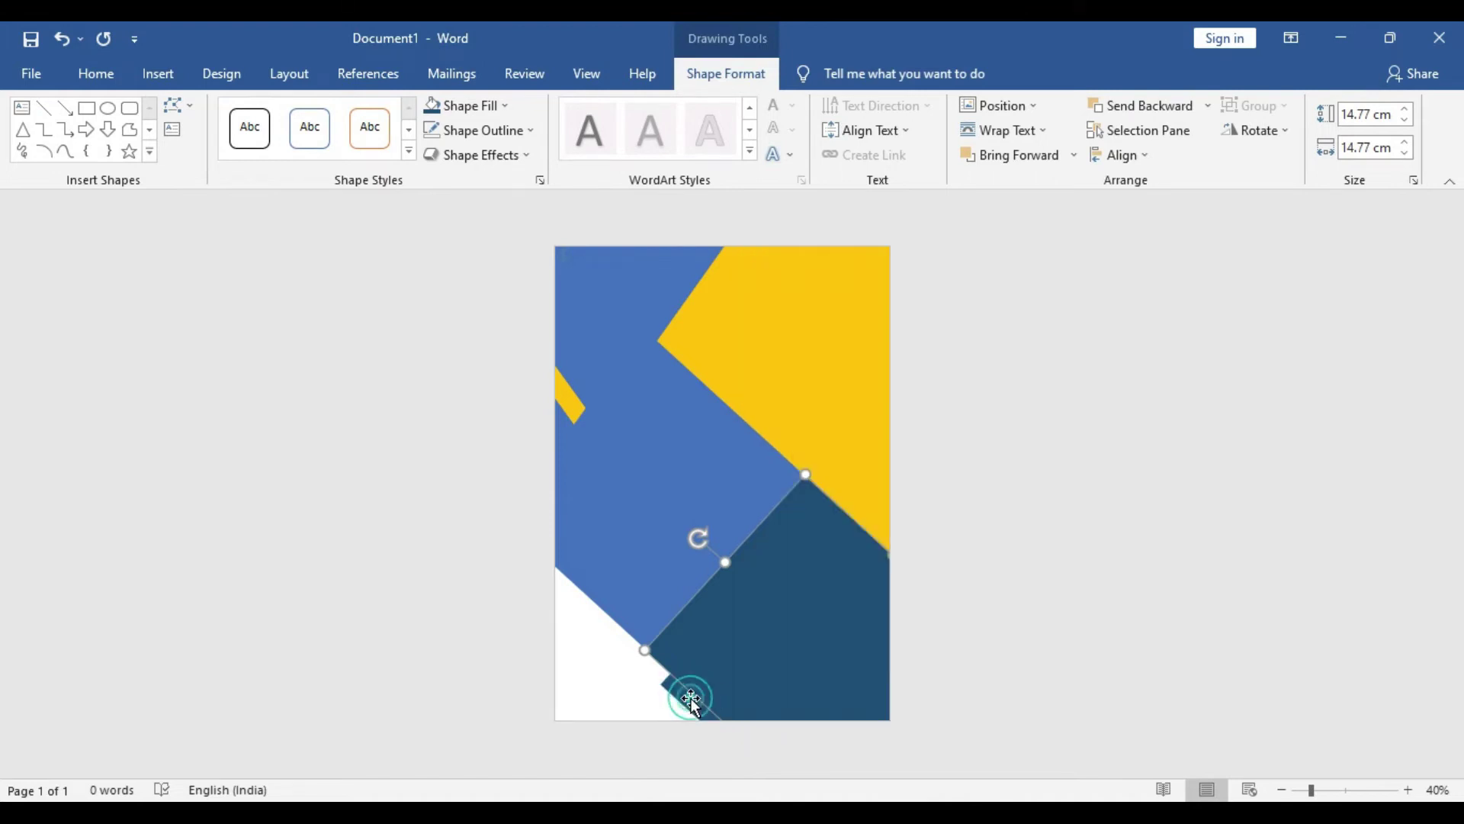
{"action": "left_click", "coordinate": [469, 105]}
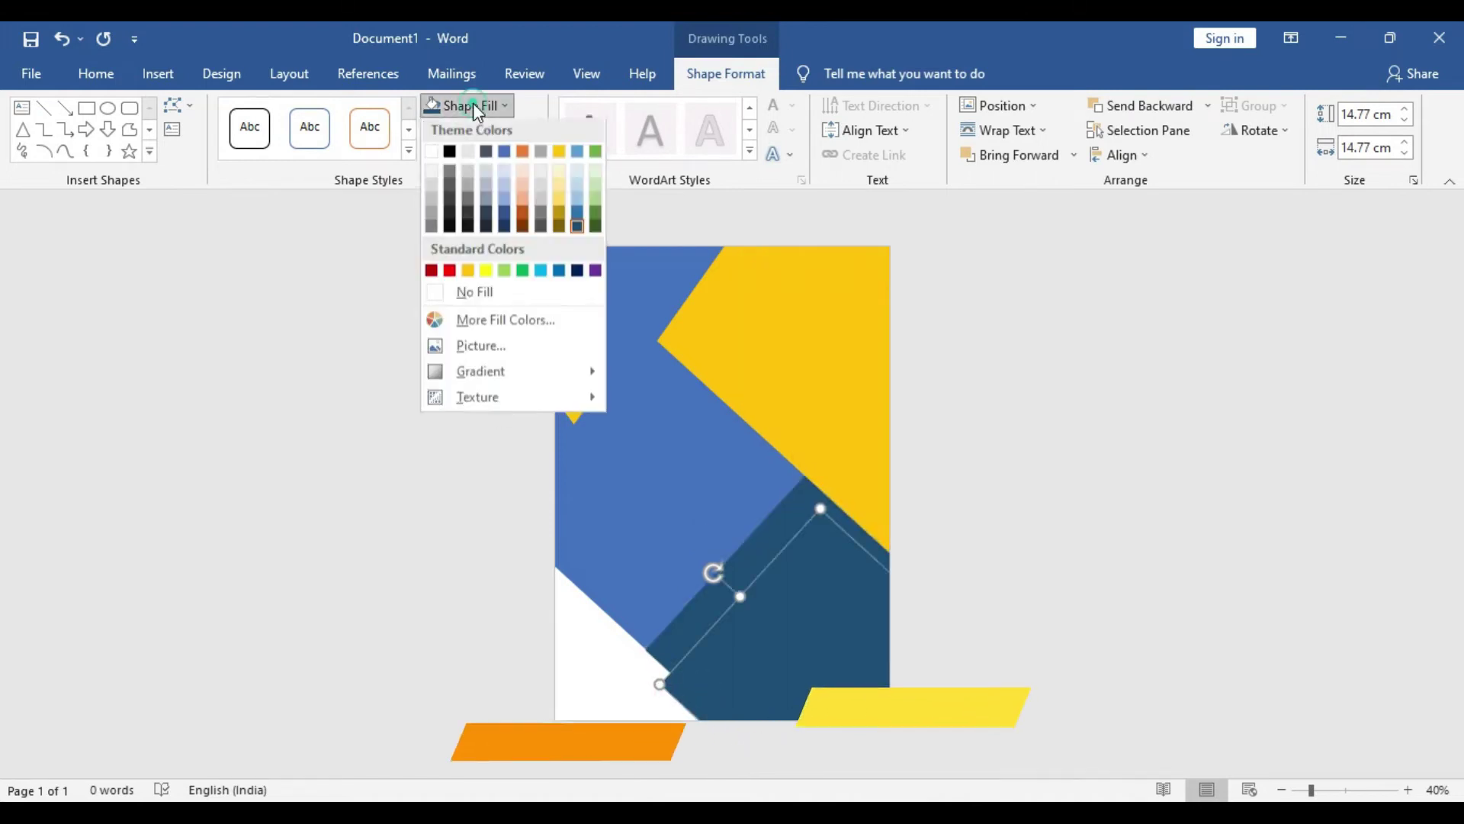
{"action": "left_click", "coordinate": [557, 154]}
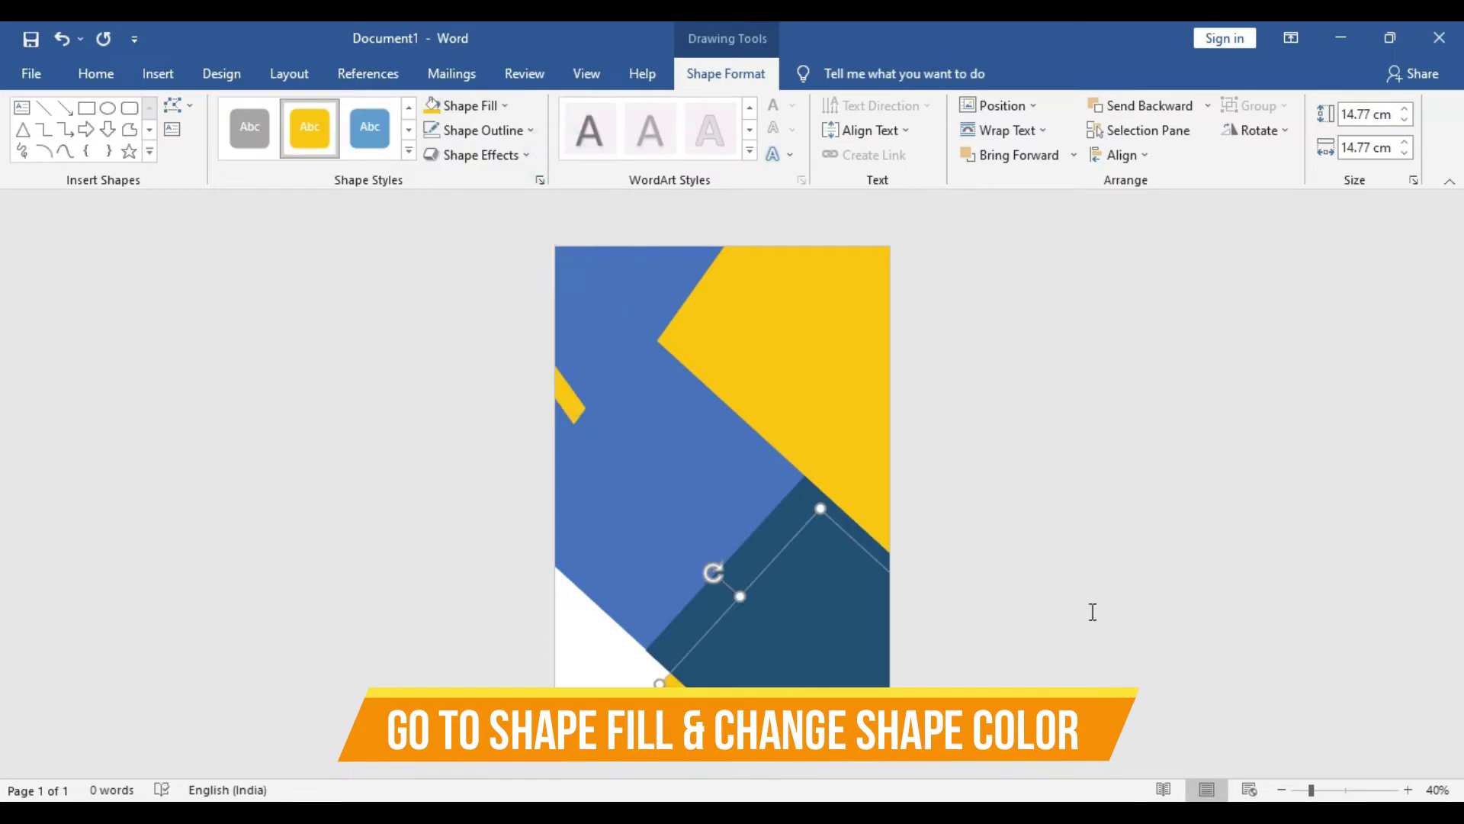
Select and deselect the blue and navy shapes to check the yellow stripe along the bottom
{"action": "left_click", "coordinate": [1051, 534]}
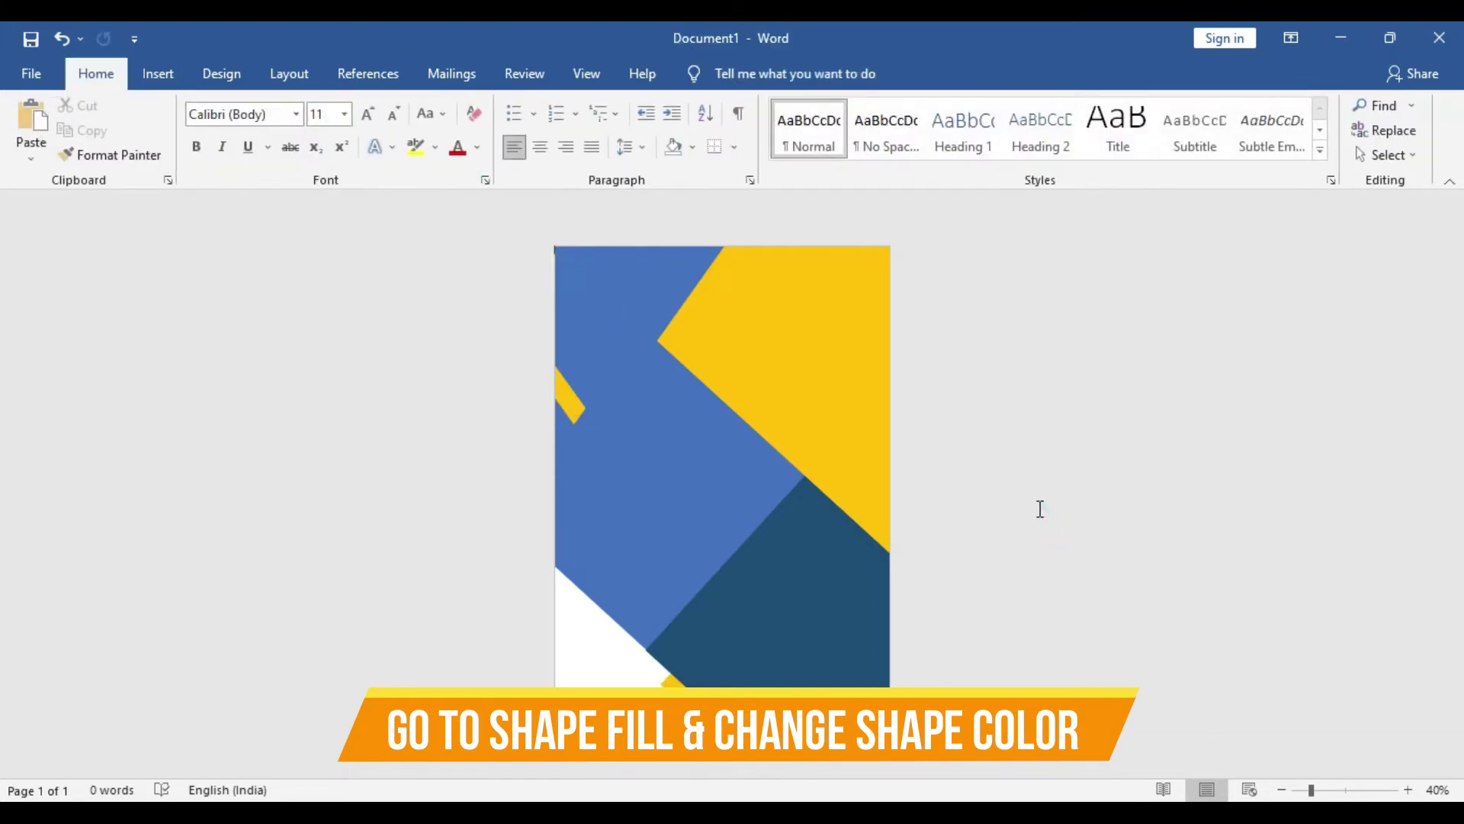
{"action": "left_click", "coordinate": [620, 557]}
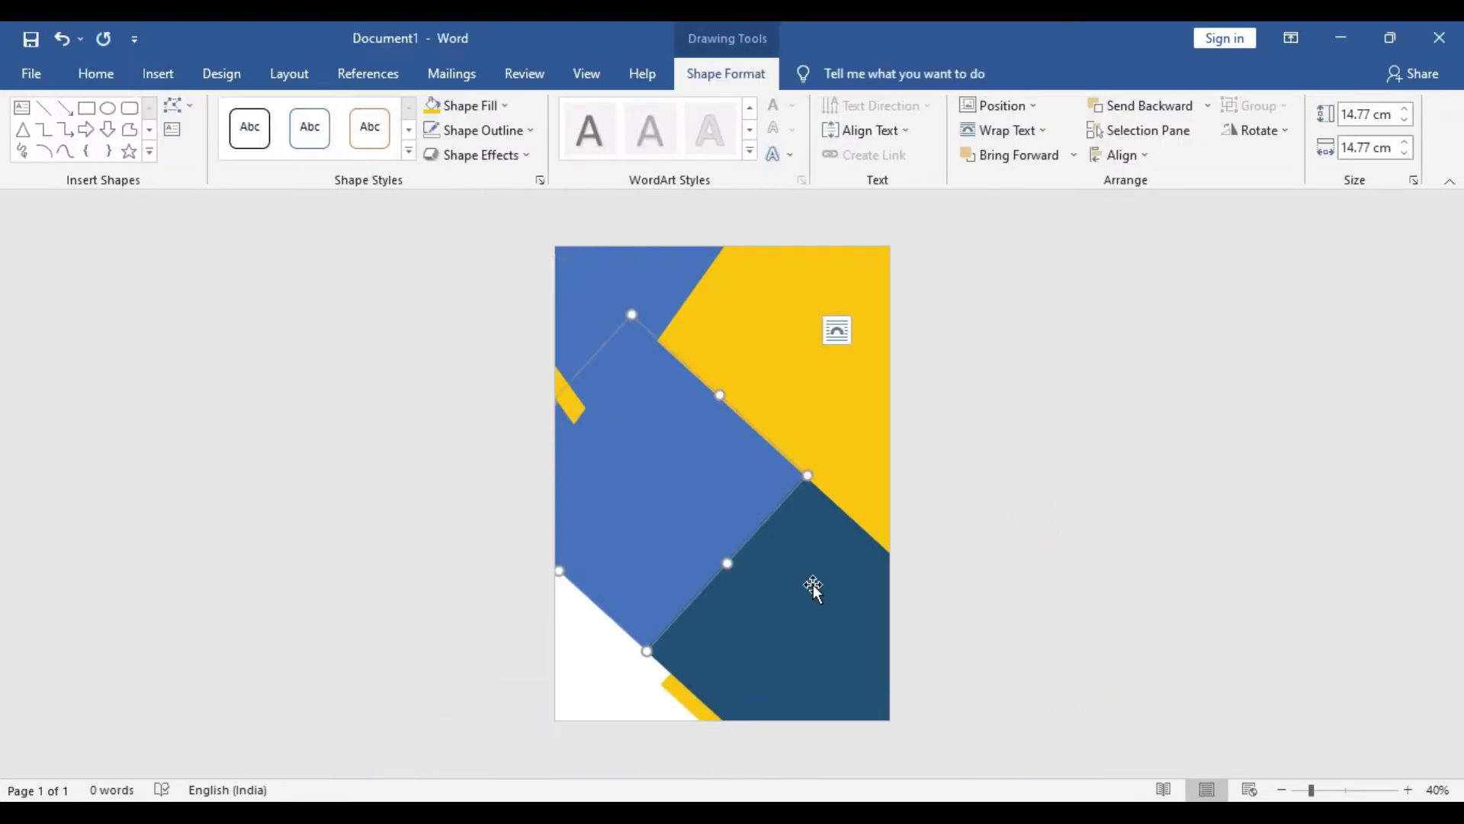
{"action": "left_click", "coordinate": [1096, 526]}
{"action": "left_click", "coordinate": [649, 558]}
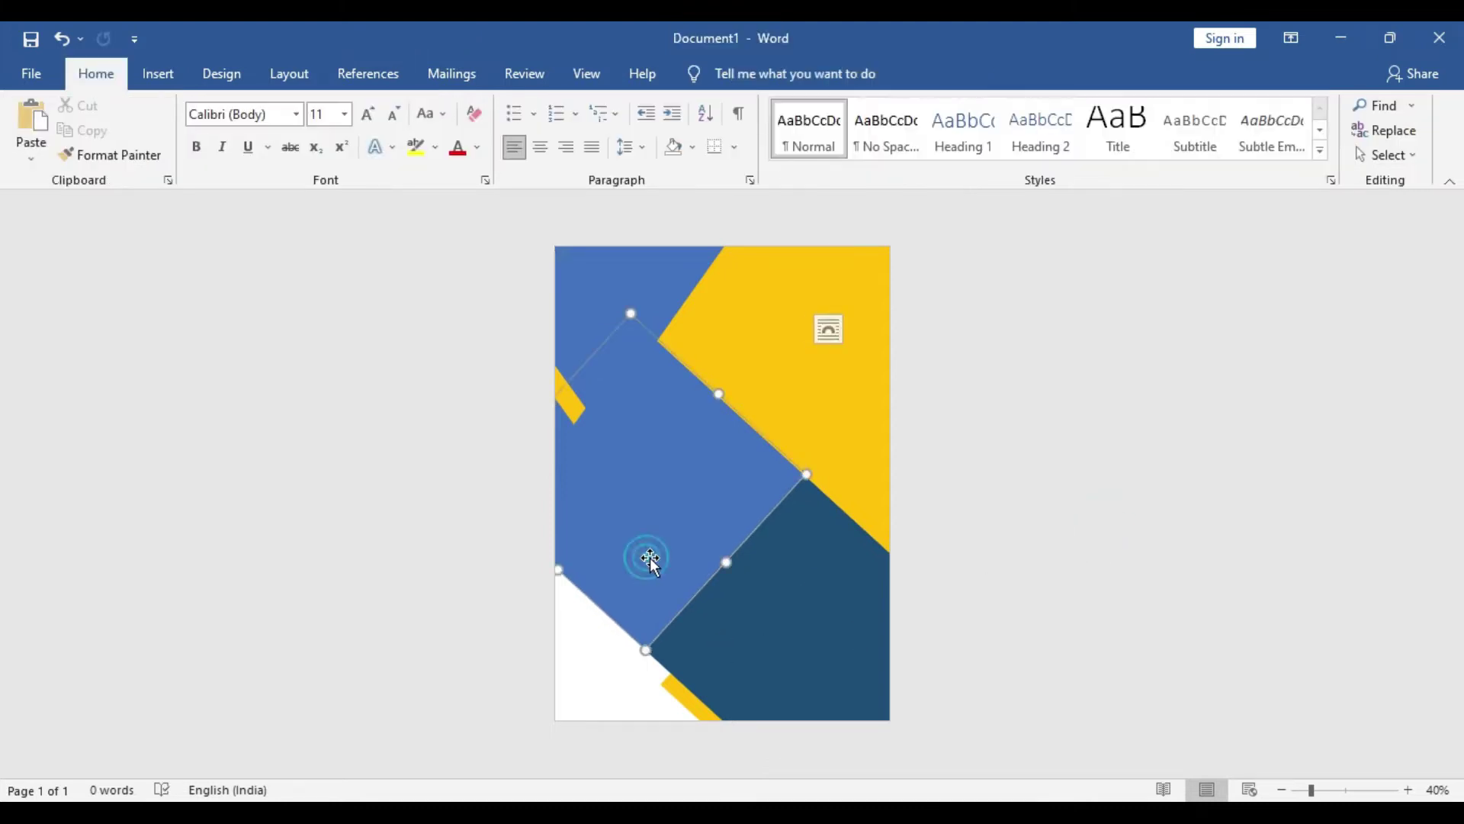
{"action": "left_click", "coordinate": [965, 552]}
{"action": "left_click", "coordinate": [787, 594]}
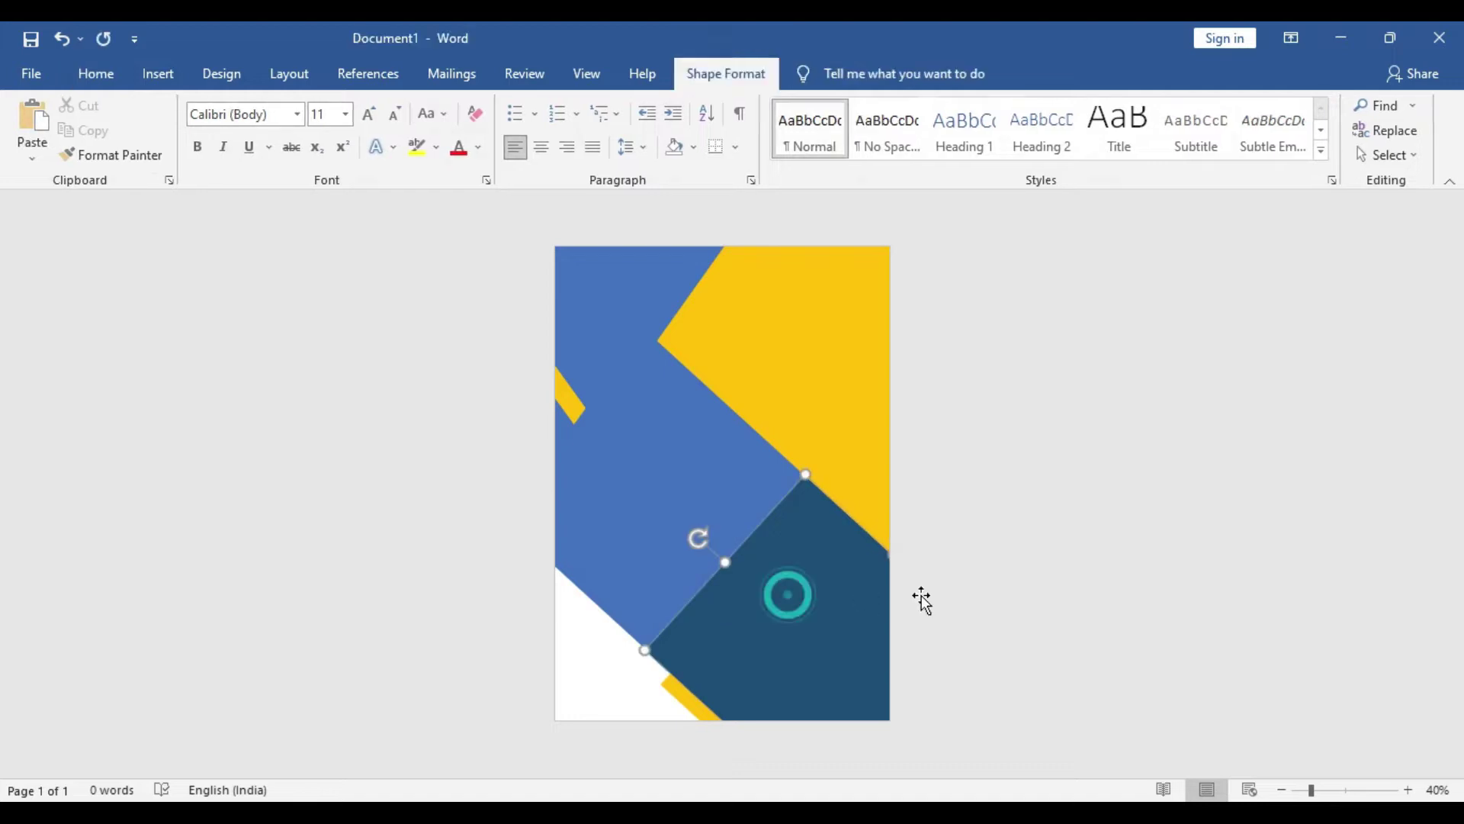
{"action": "left_click", "coordinate": [940, 581]}
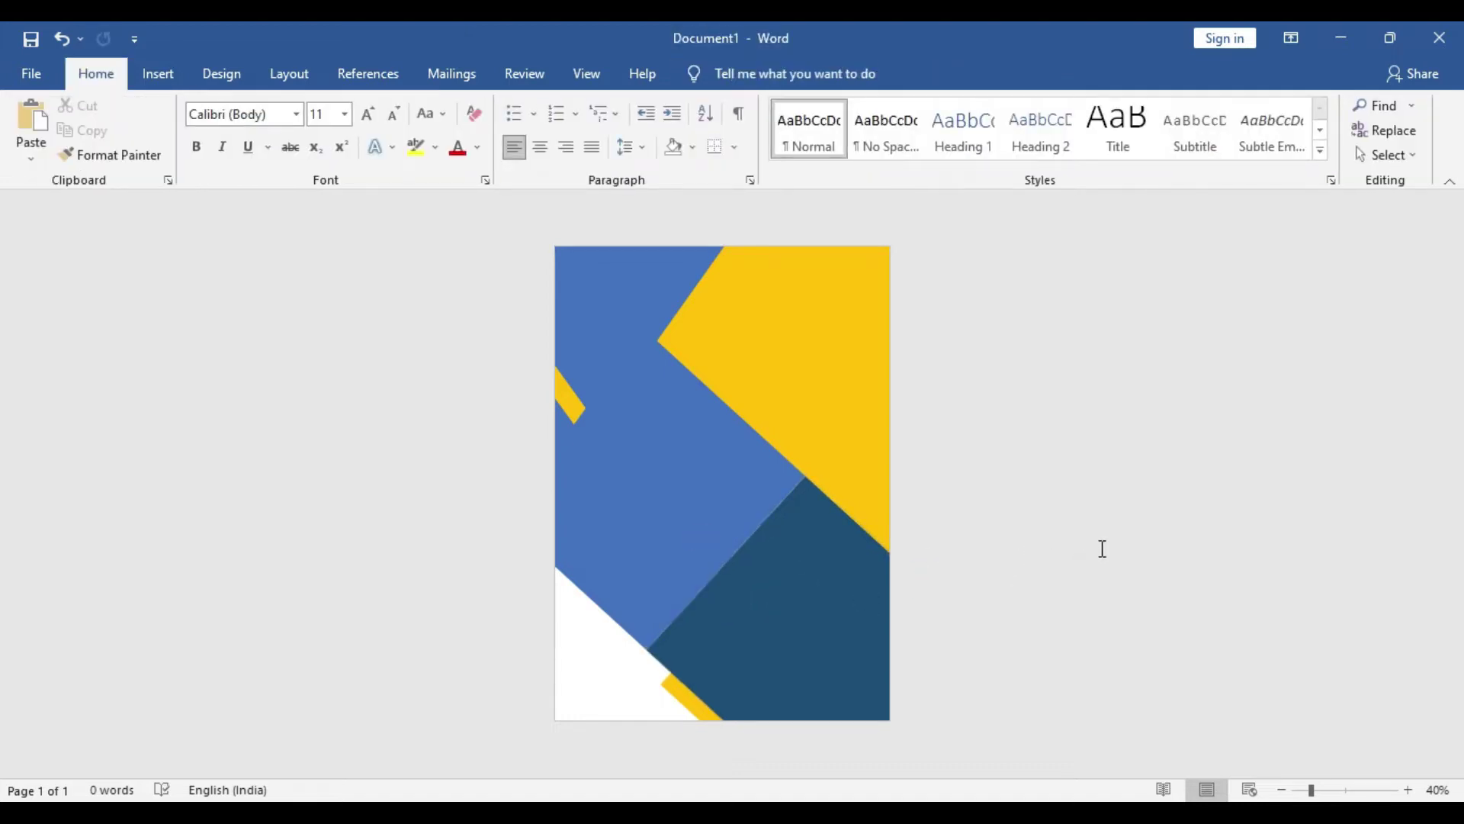
Resize the navy shape up and right, then move the yellow strip up along its edge
{"action": "left_click", "coordinate": [819, 611]}
{"action": "left_click_drag", "start_coordinate": [647, 652], "coordinate": [665, 628]}
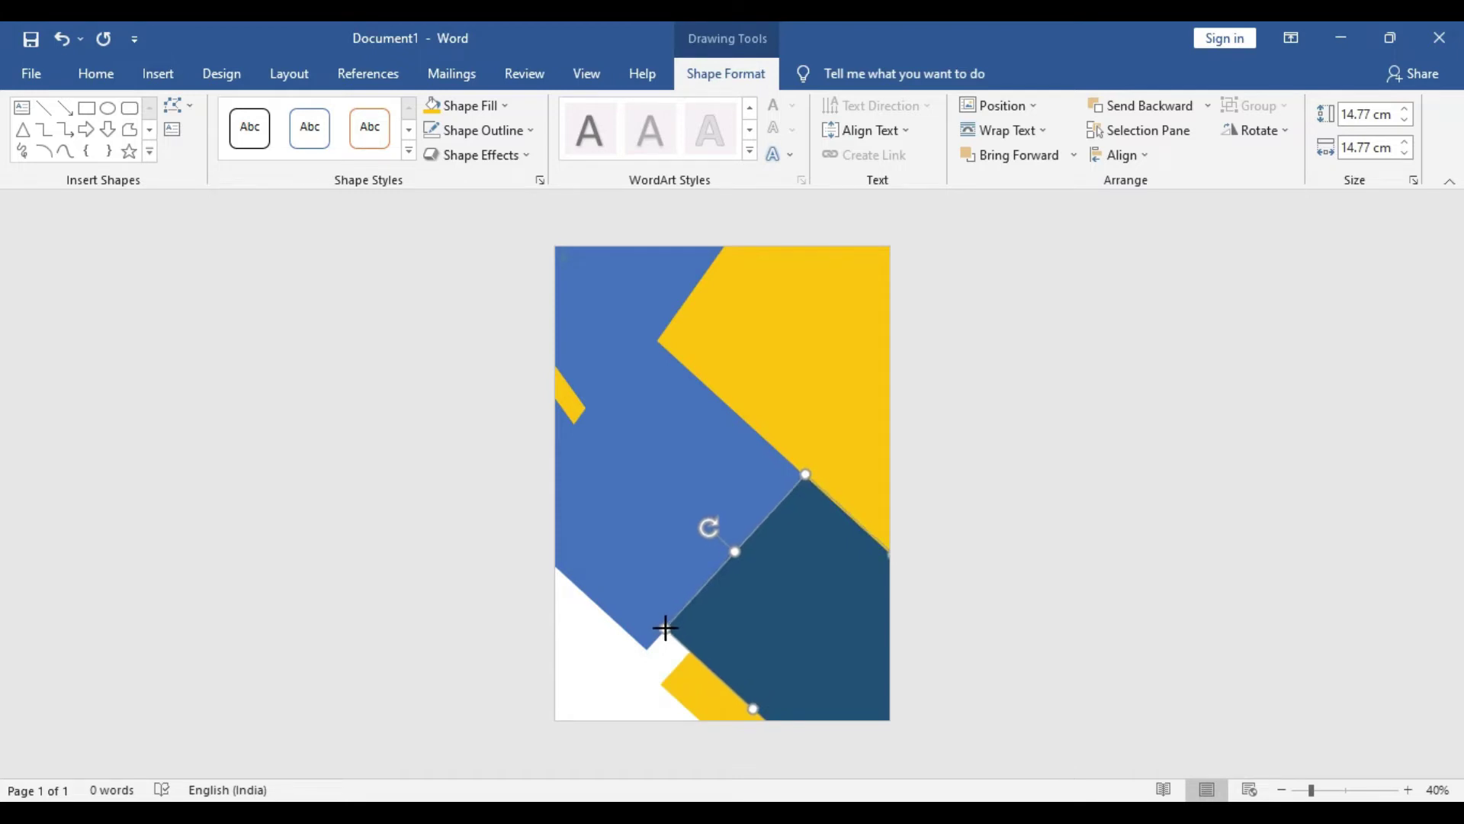
{"action": "left_click_drag", "start_coordinate": [665, 628], "coordinate": [665, 628]}
{"action": "left_click", "coordinate": [639, 569]}
{"action": "left_click", "coordinate": [764, 625]}
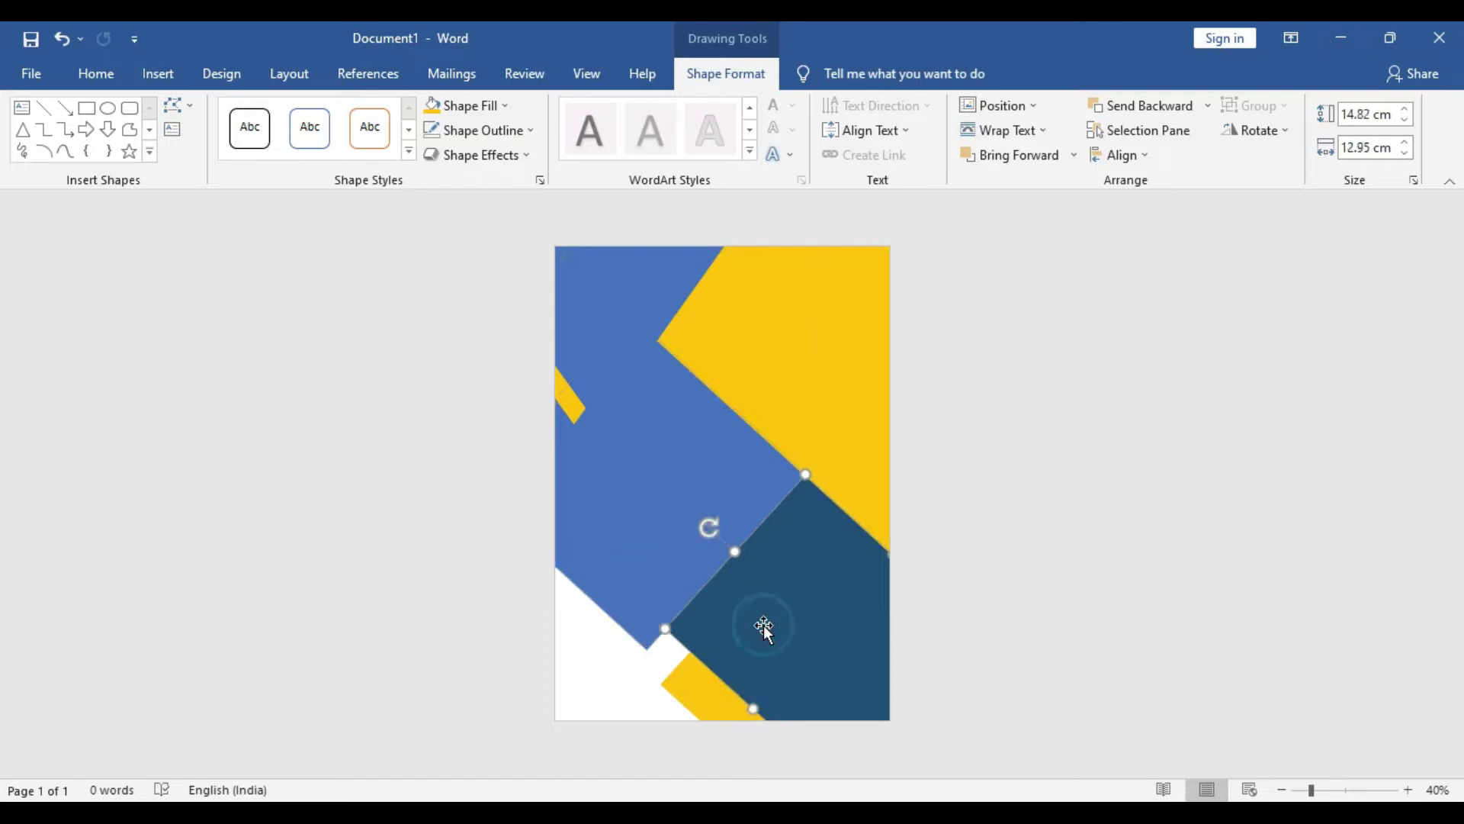
{"action": "left_click_drag", "start_coordinate": [703, 693], "coordinate": [729, 681]}
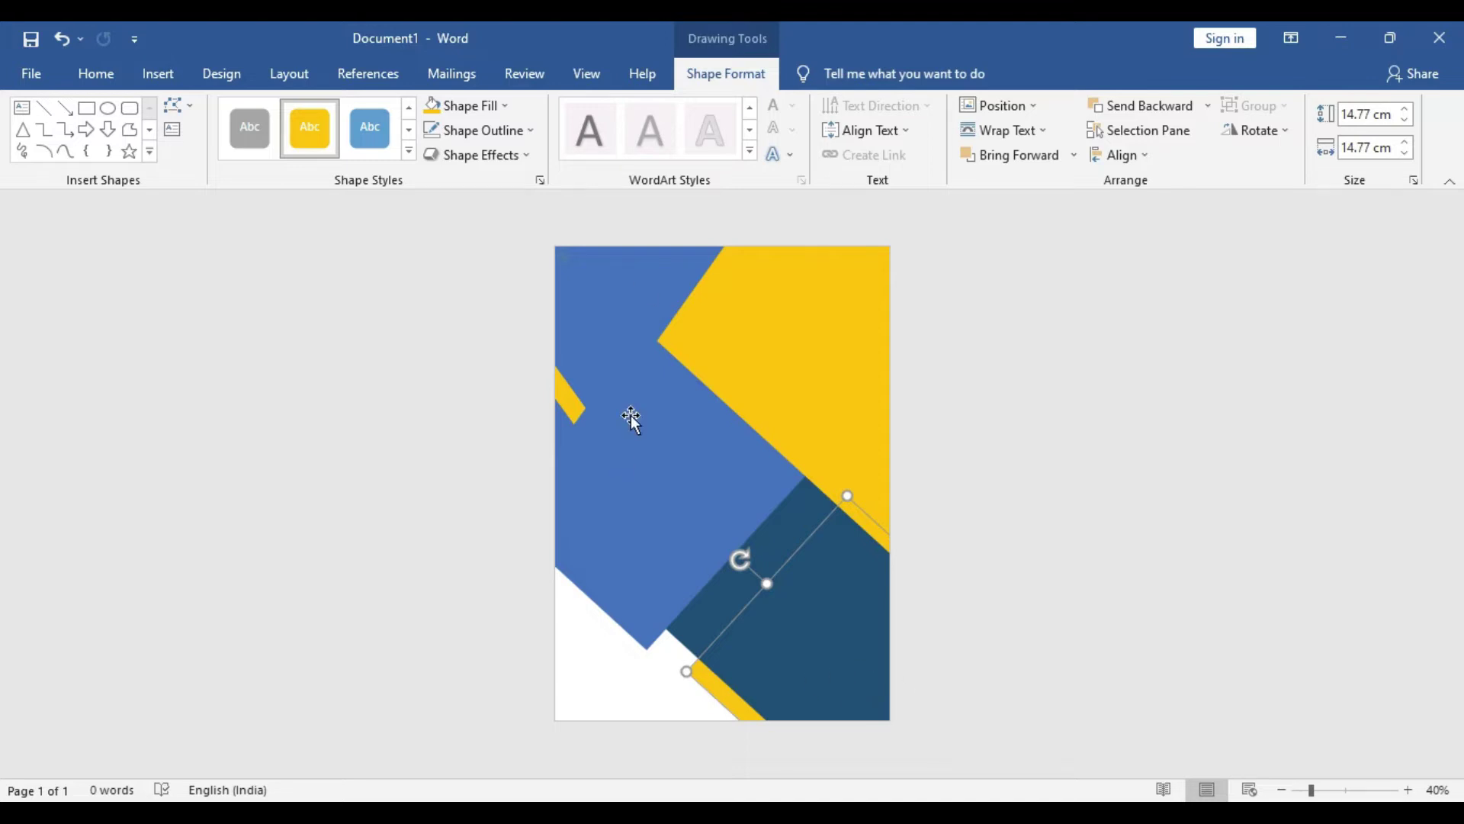
Fill the top-left corner shape with dark navy
{"action": "left_click", "coordinate": [631, 274]}
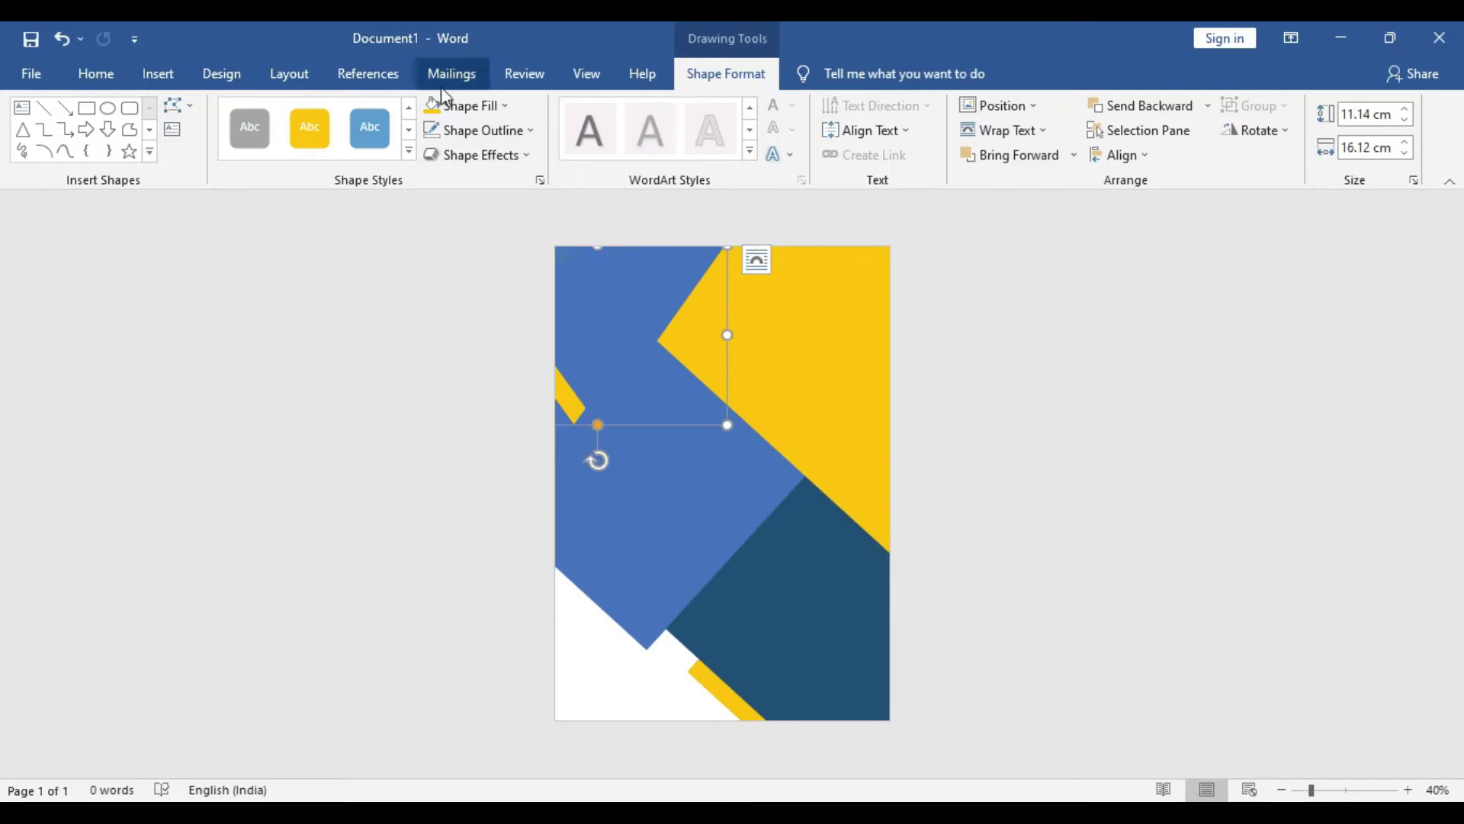
{"action": "left_click", "coordinate": [493, 109]}
{"action": "left_click", "coordinate": [574, 231]}
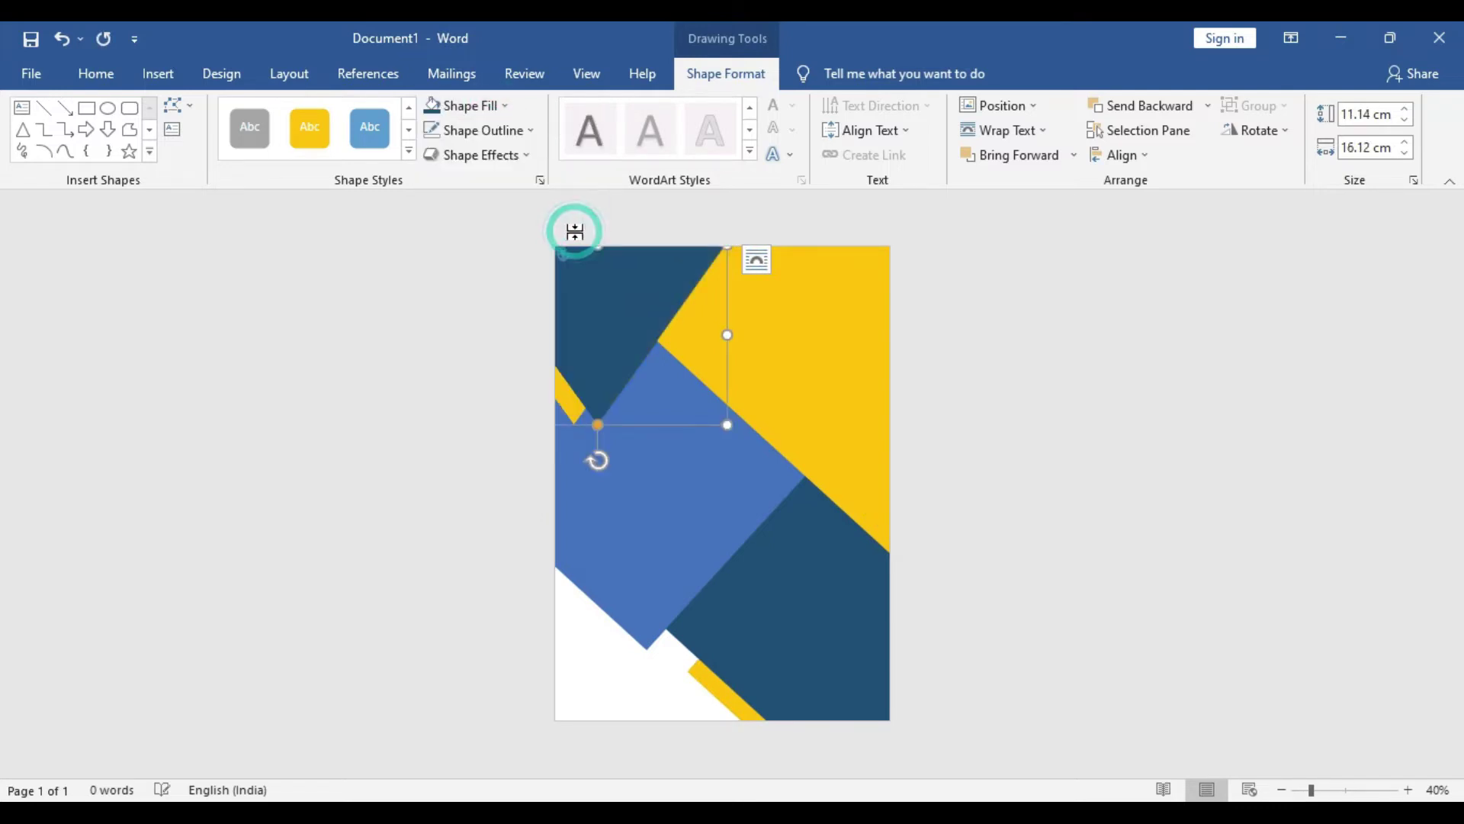
{"action": "left_click", "coordinate": [1082, 542]}
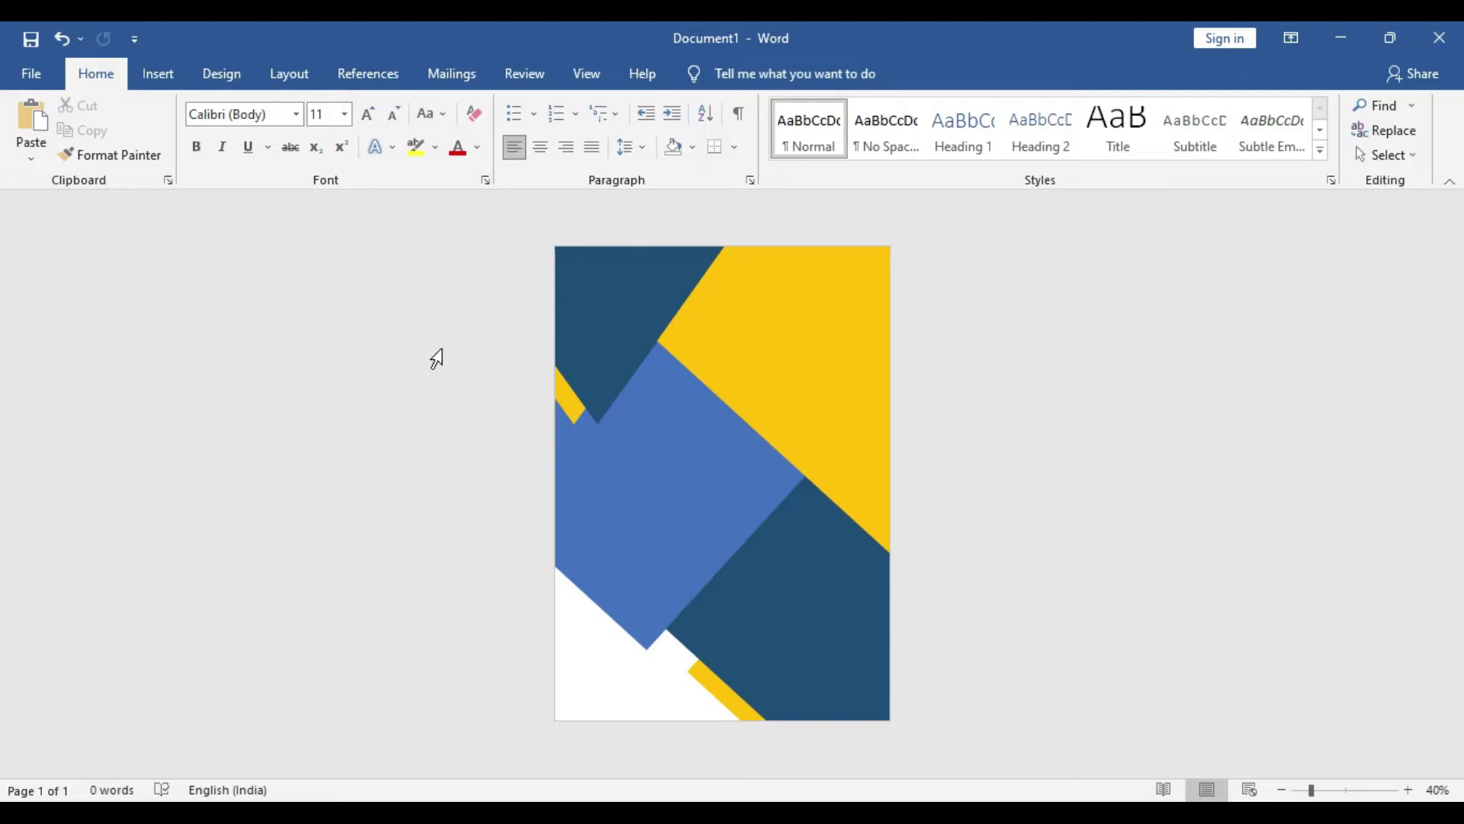
Draw a text box in the upper yellow area and type BUSINESS
{"action": "left_click", "coordinate": [162, 75]}
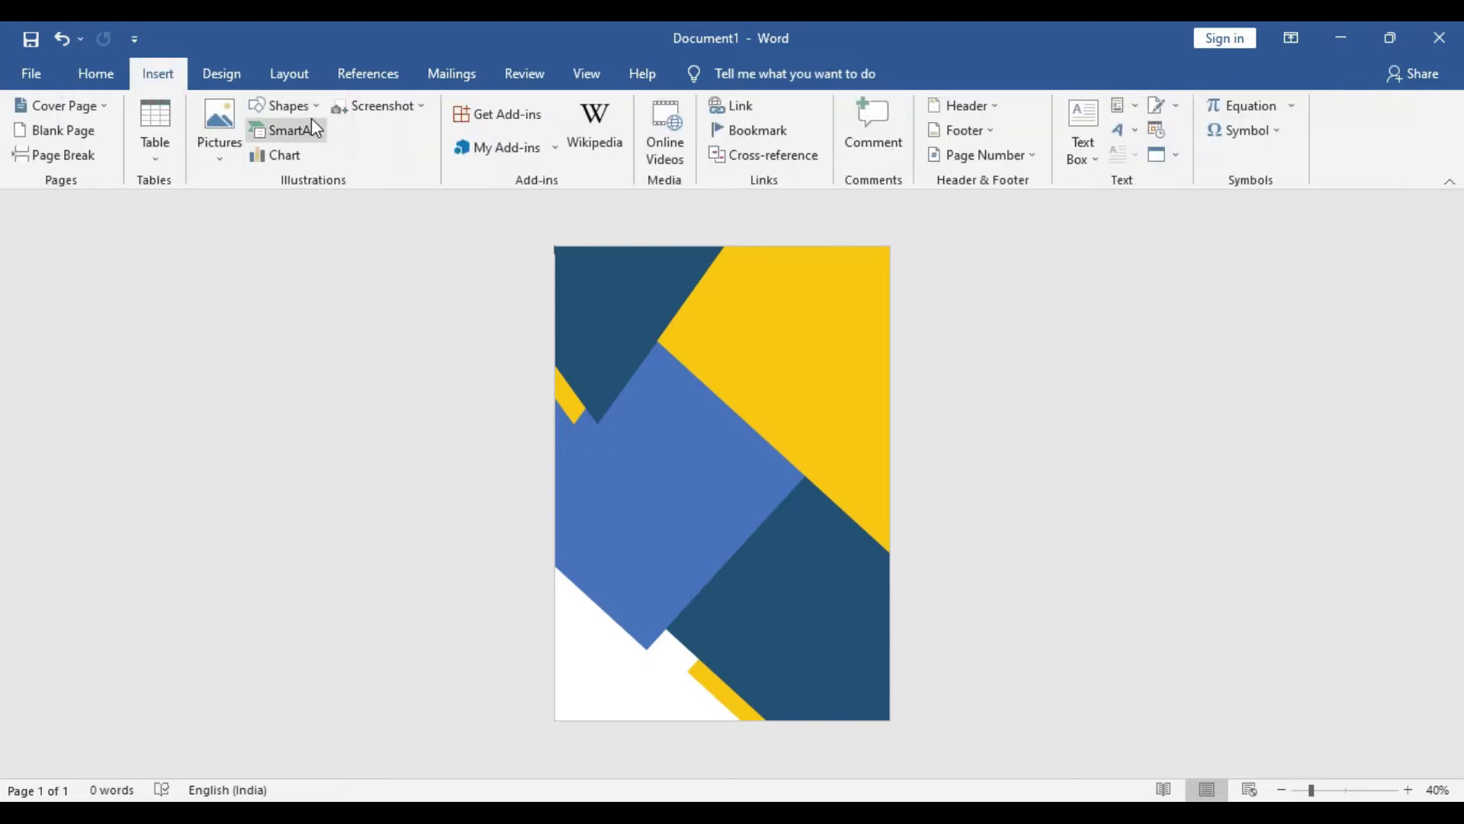
{"action": "left_click", "coordinate": [303, 110]}
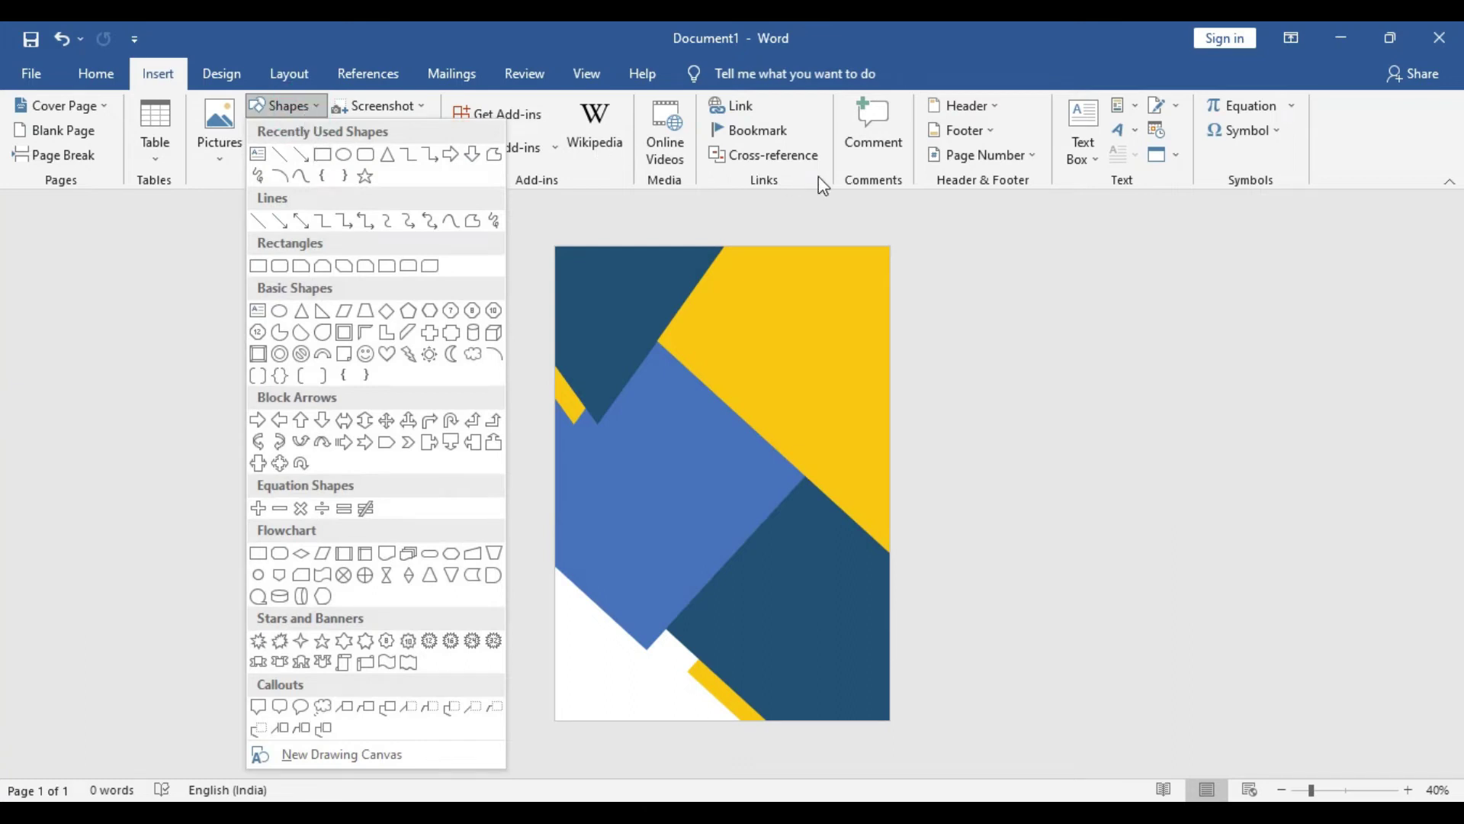
{"action": "left_click", "coordinate": [1083, 144]}
{"action": "left_click", "coordinate": [1090, 153]}
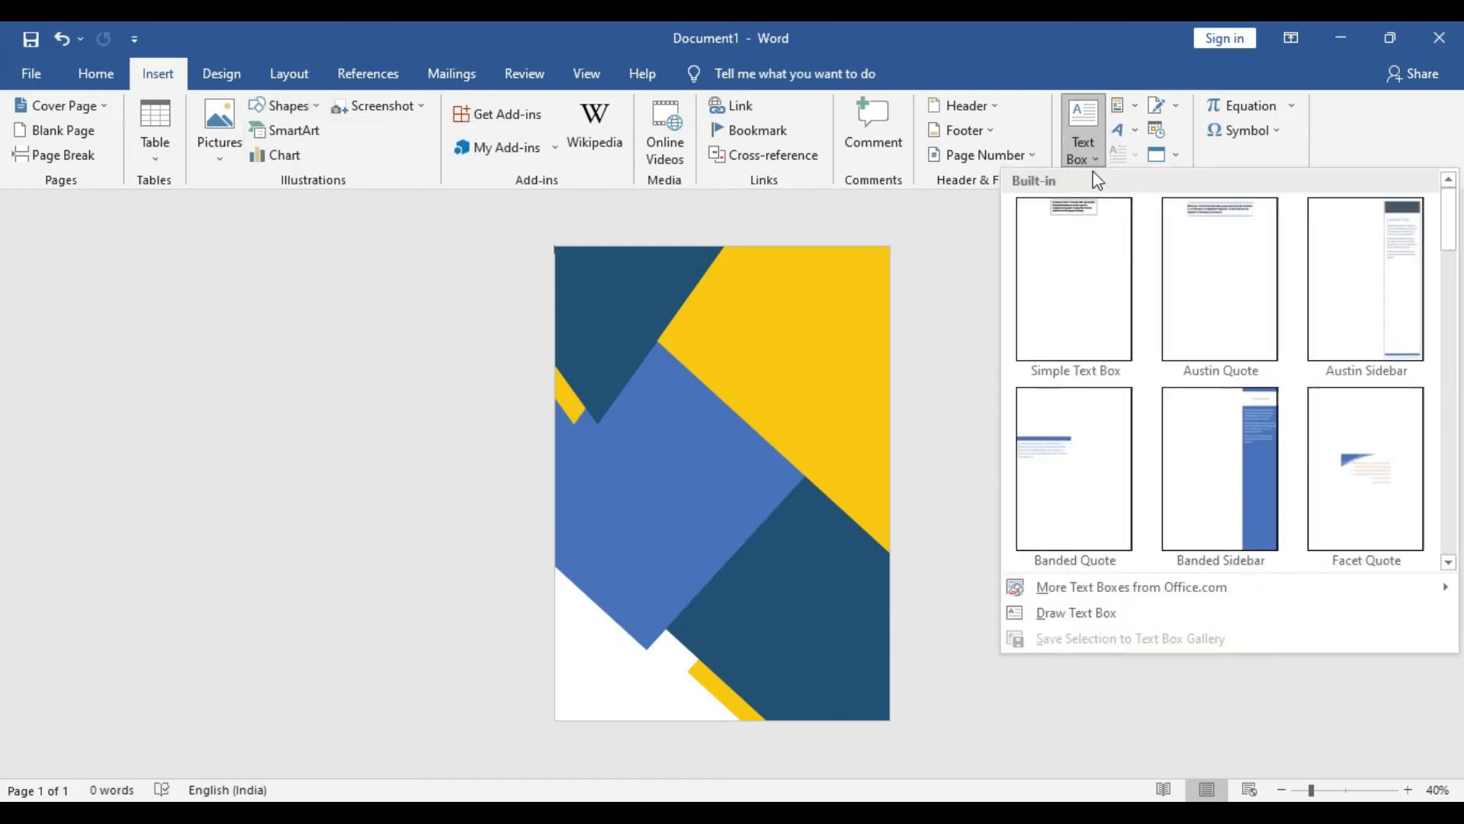
{"action": "left_click", "coordinate": [1090, 614]}
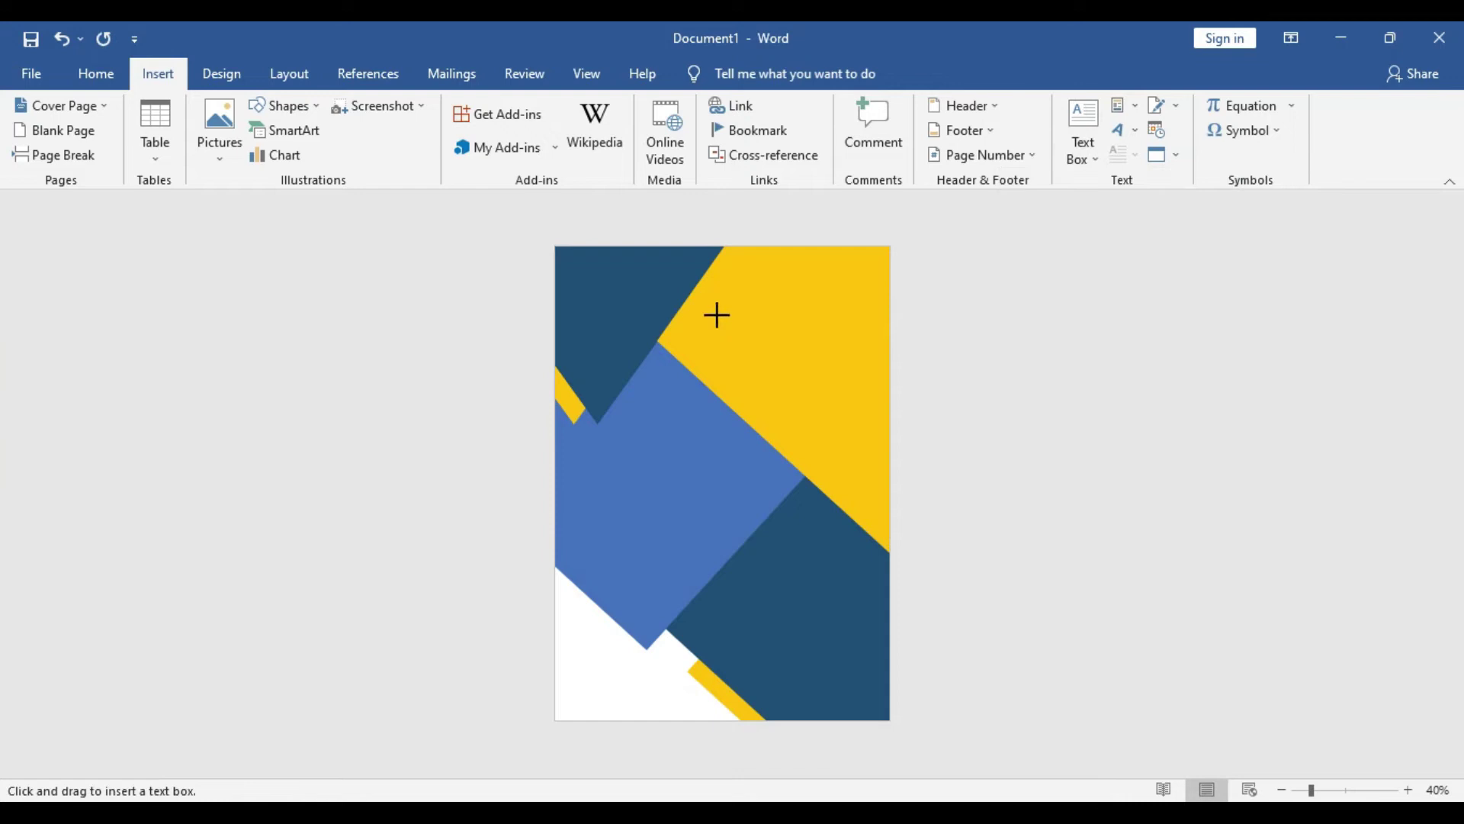
{"action": "left_click_drag", "start_coordinate": [693, 311], "coordinate": [880, 370]}
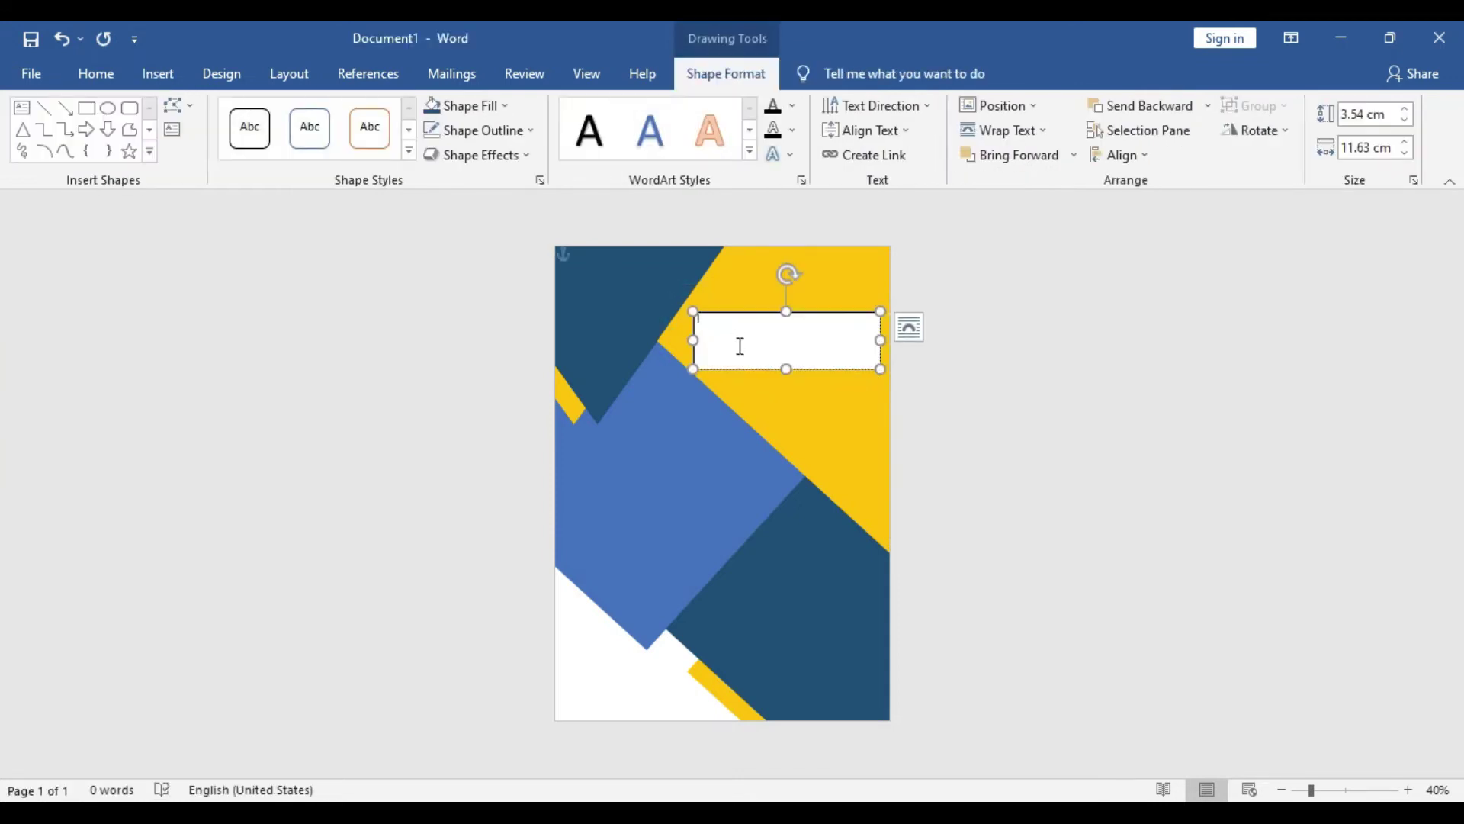
{"action": "type", "text": "ess"}
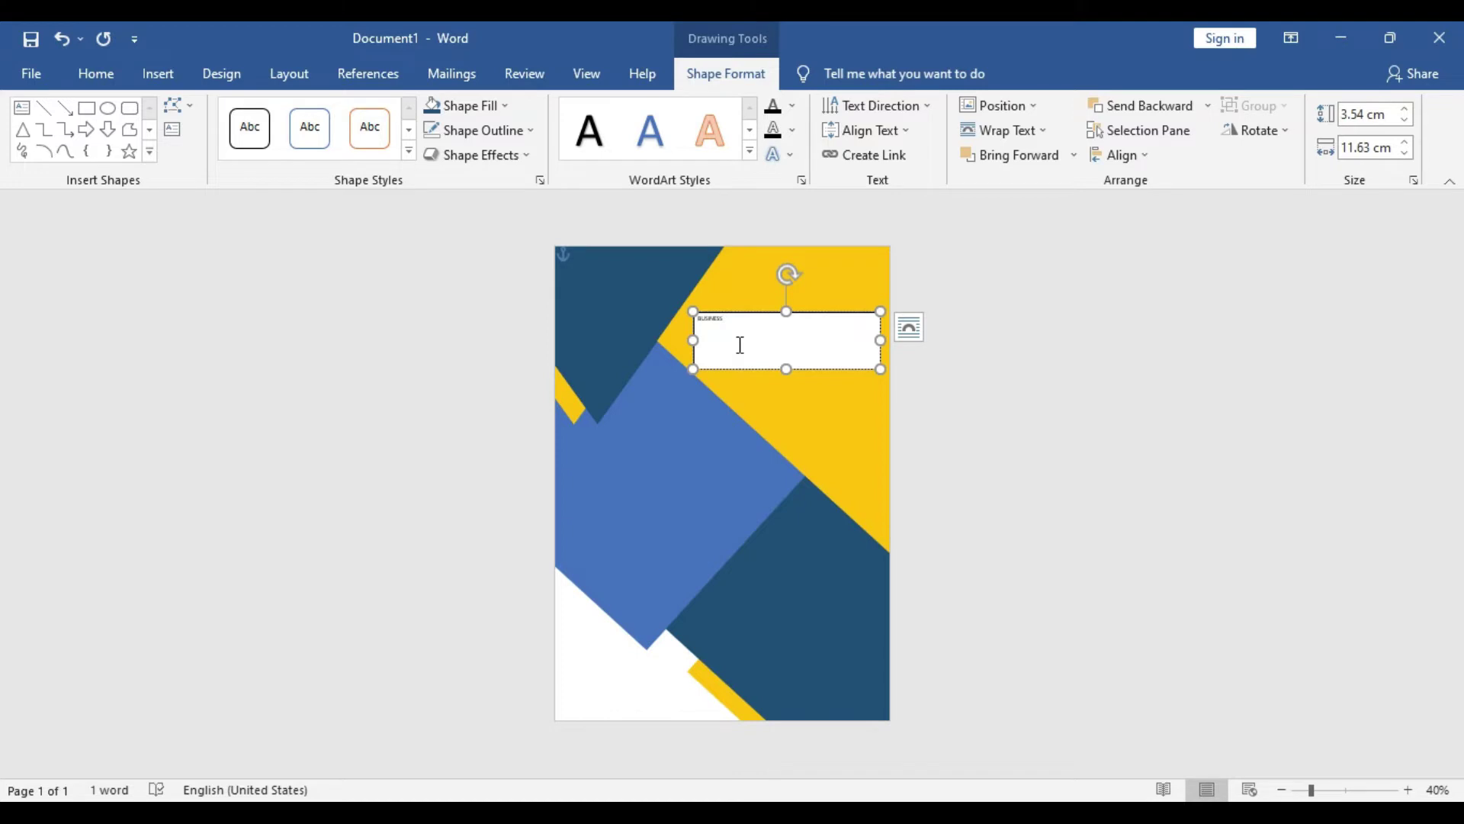
Set BUSINESS to Arial Black 48 pt and shrink the box to fit
{"action": "double_click", "coordinate": [703, 320]}
{"action": "left_click", "coordinate": [867, 254]}
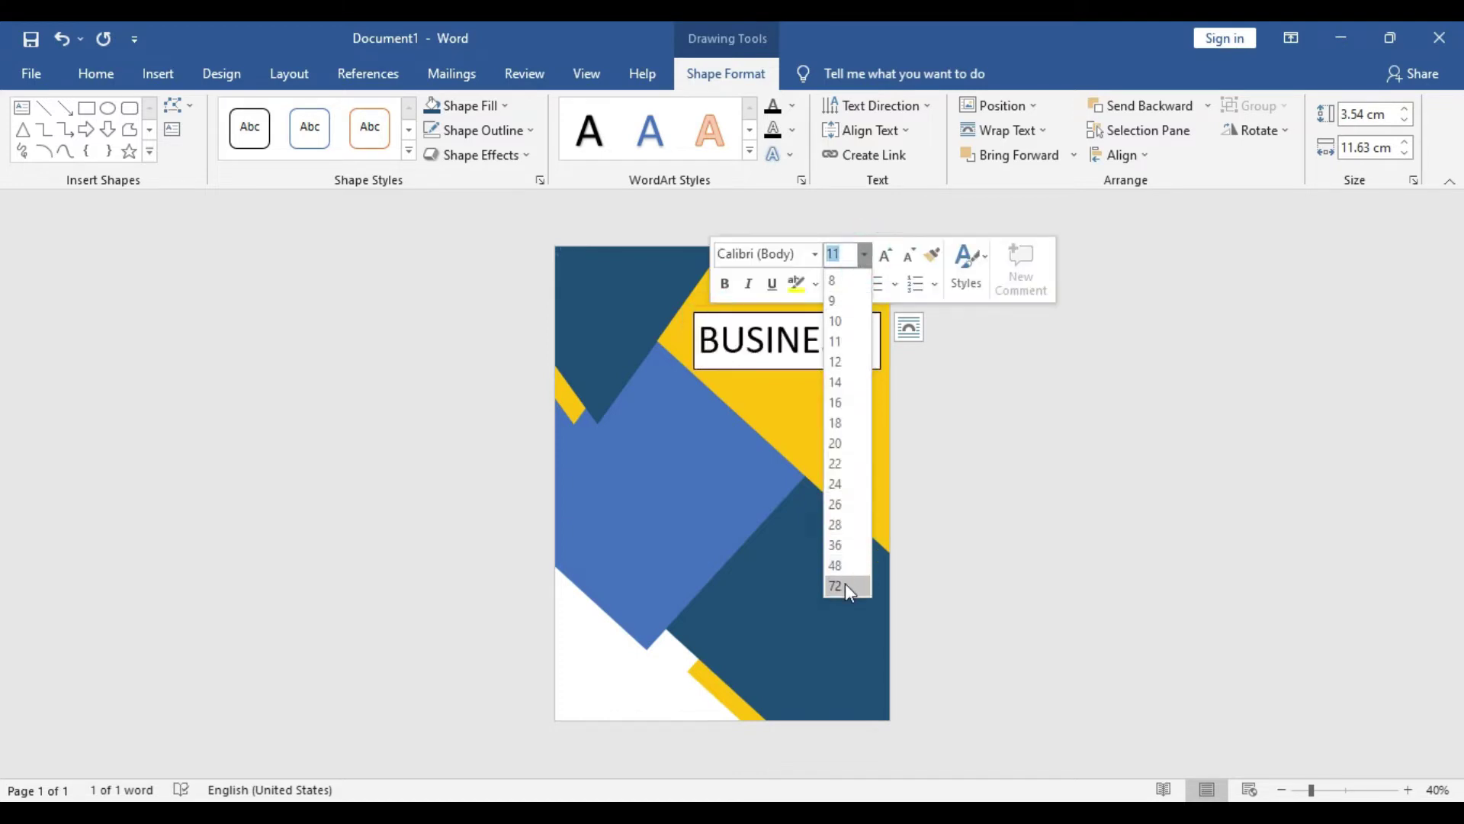
{"action": "left_click", "coordinate": [839, 566]}
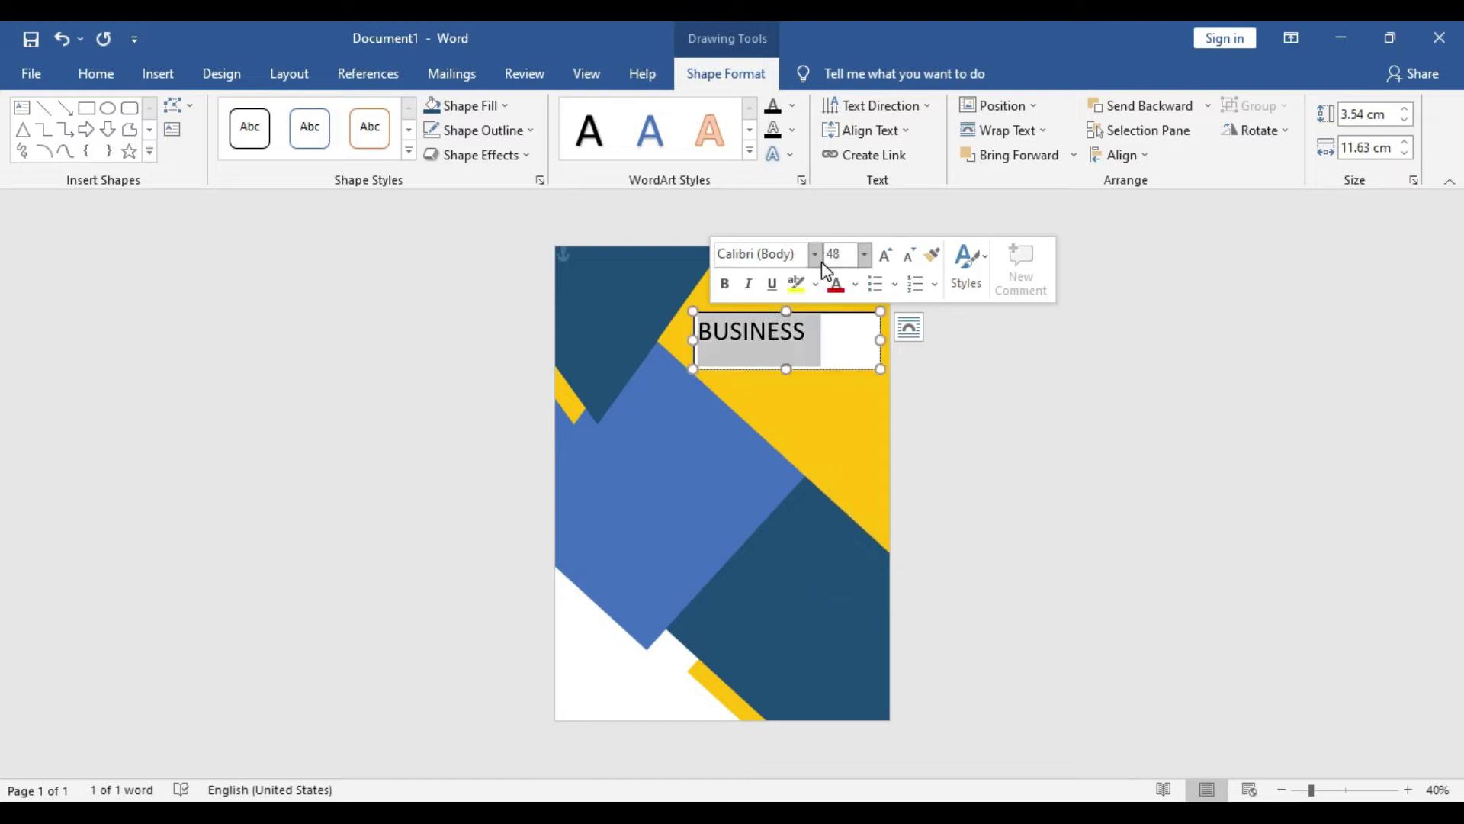
{"action": "left_click", "coordinate": [817, 257]}
{"action": "left_click", "coordinate": [821, 412]}
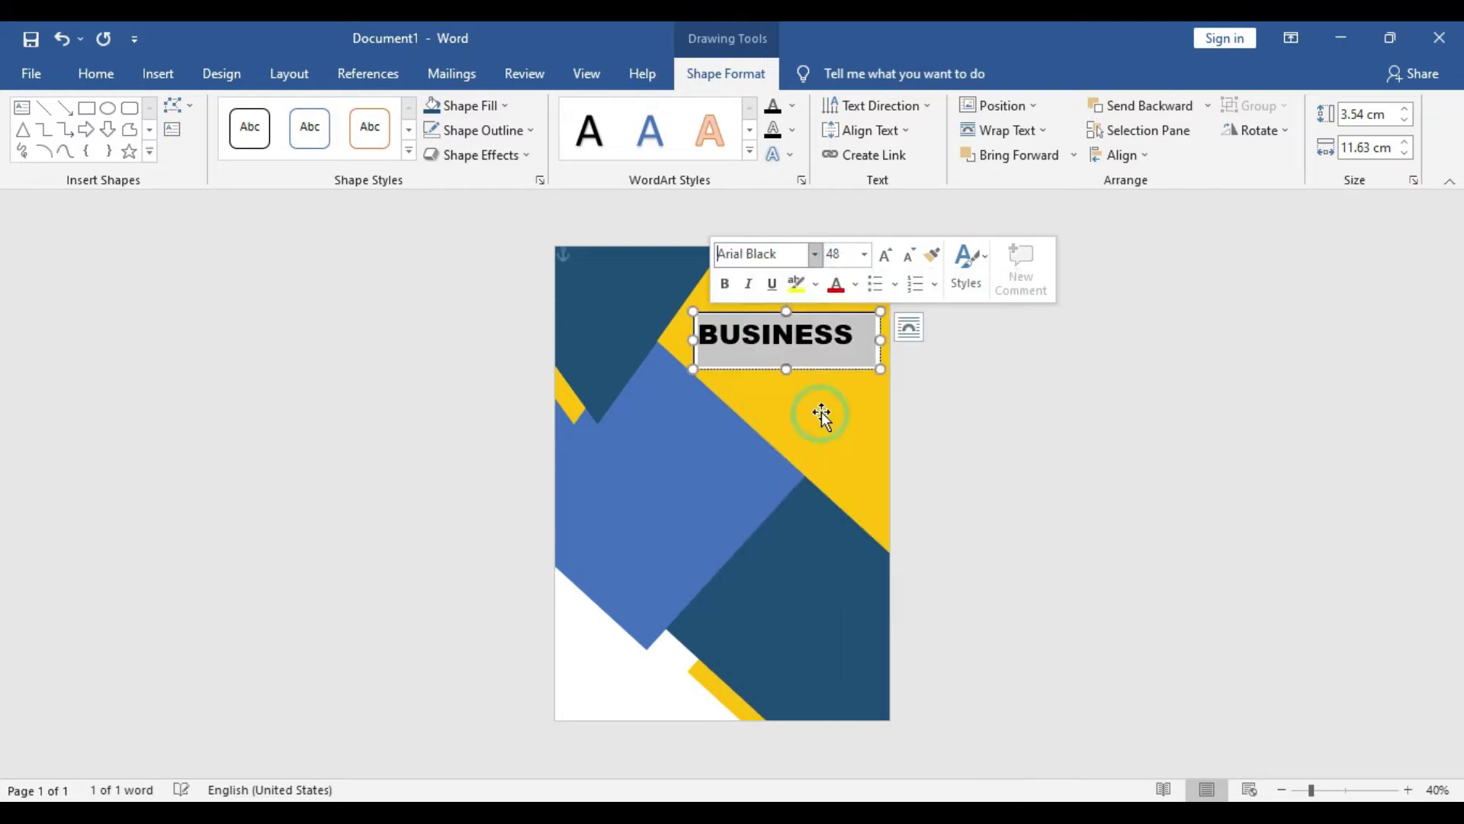
{"action": "left_click_drag", "start_coordinate": [879, 369], "coordinate": [862, 353]}
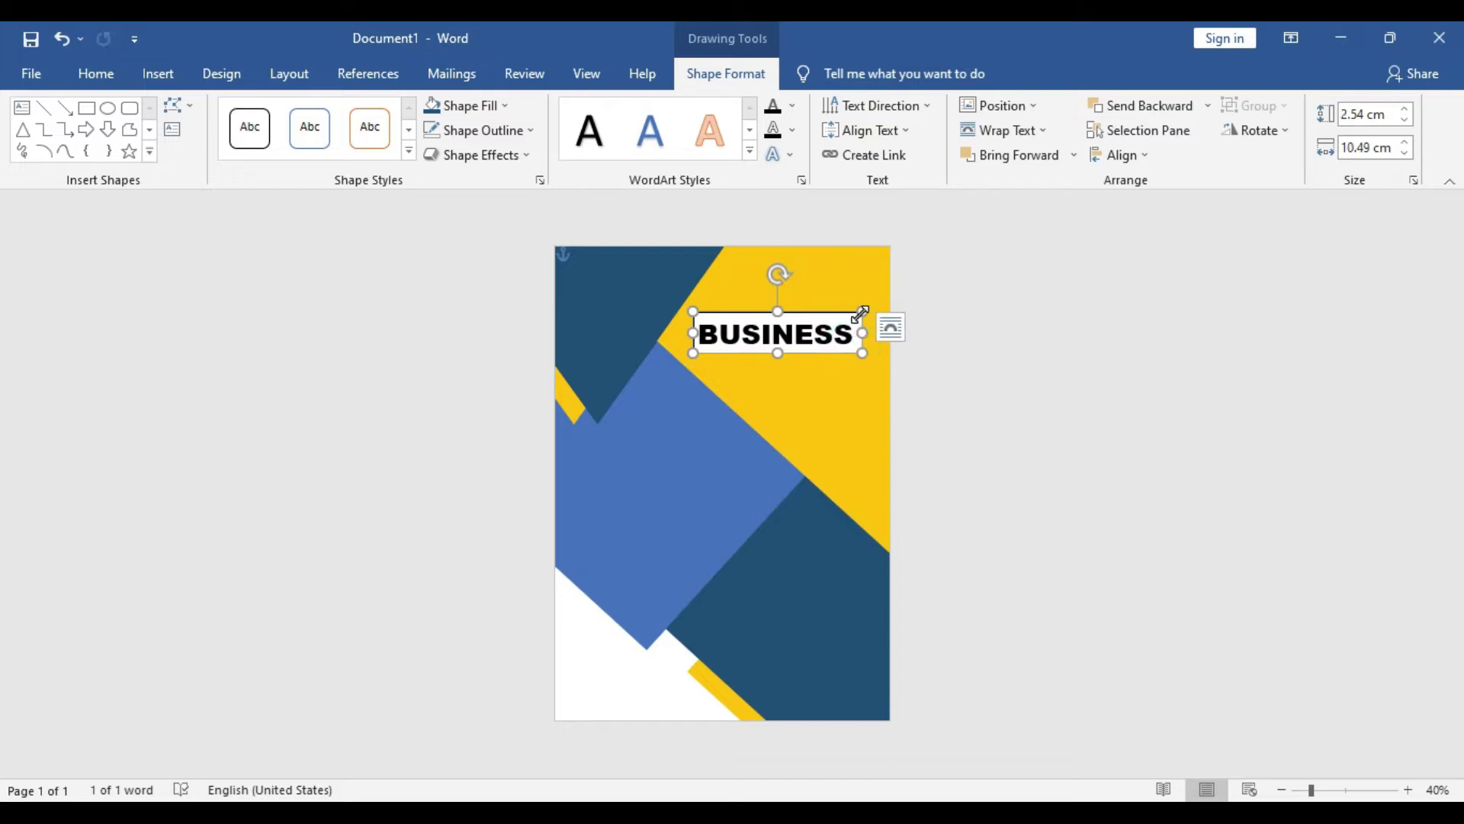
Give the BUSINESS box No Fill and No Outline, then nudge it up and right
{"action": "left_click", "coordinate": [496, 100]}
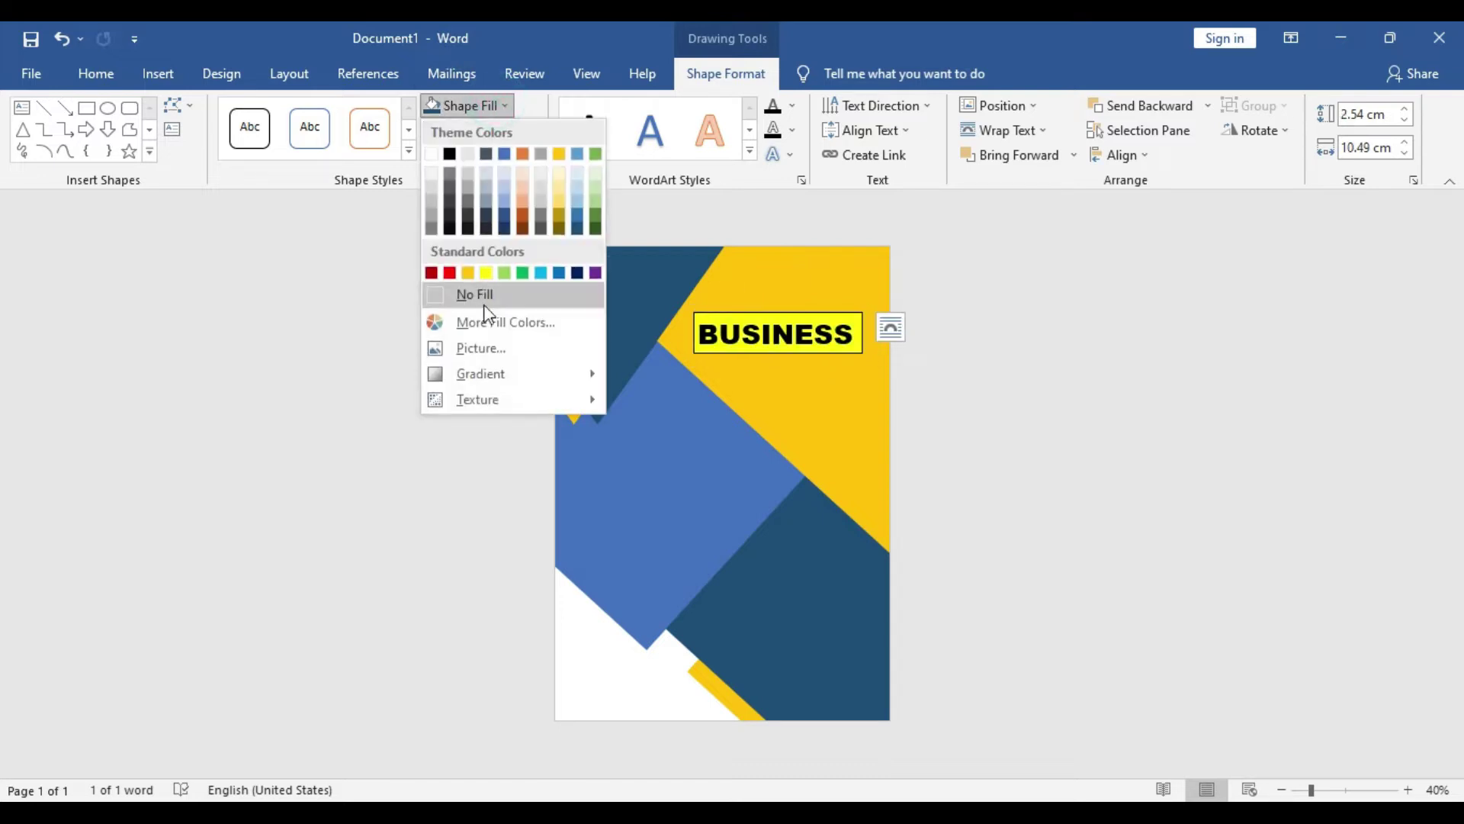
{"action": "left_click", "coordinate": [497, 296]}
{"action": "left_click", "coordinate": [484, 130]}
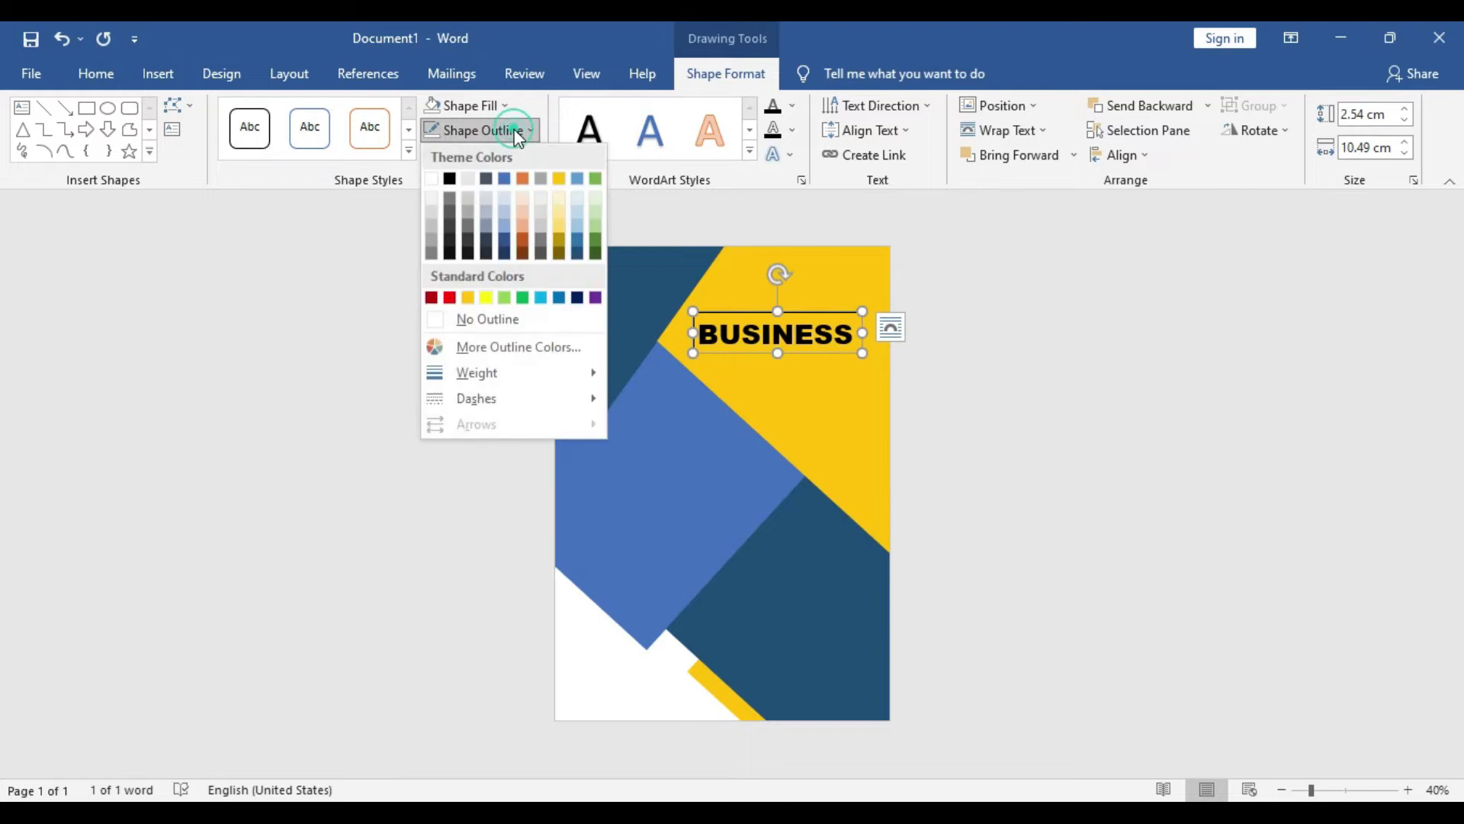
{"action": "left_click", "coordinate": [488, 316]}
{"action": "left_click_drag", "start_coordinate": [832, 351], "coordinate": [844, 341]}
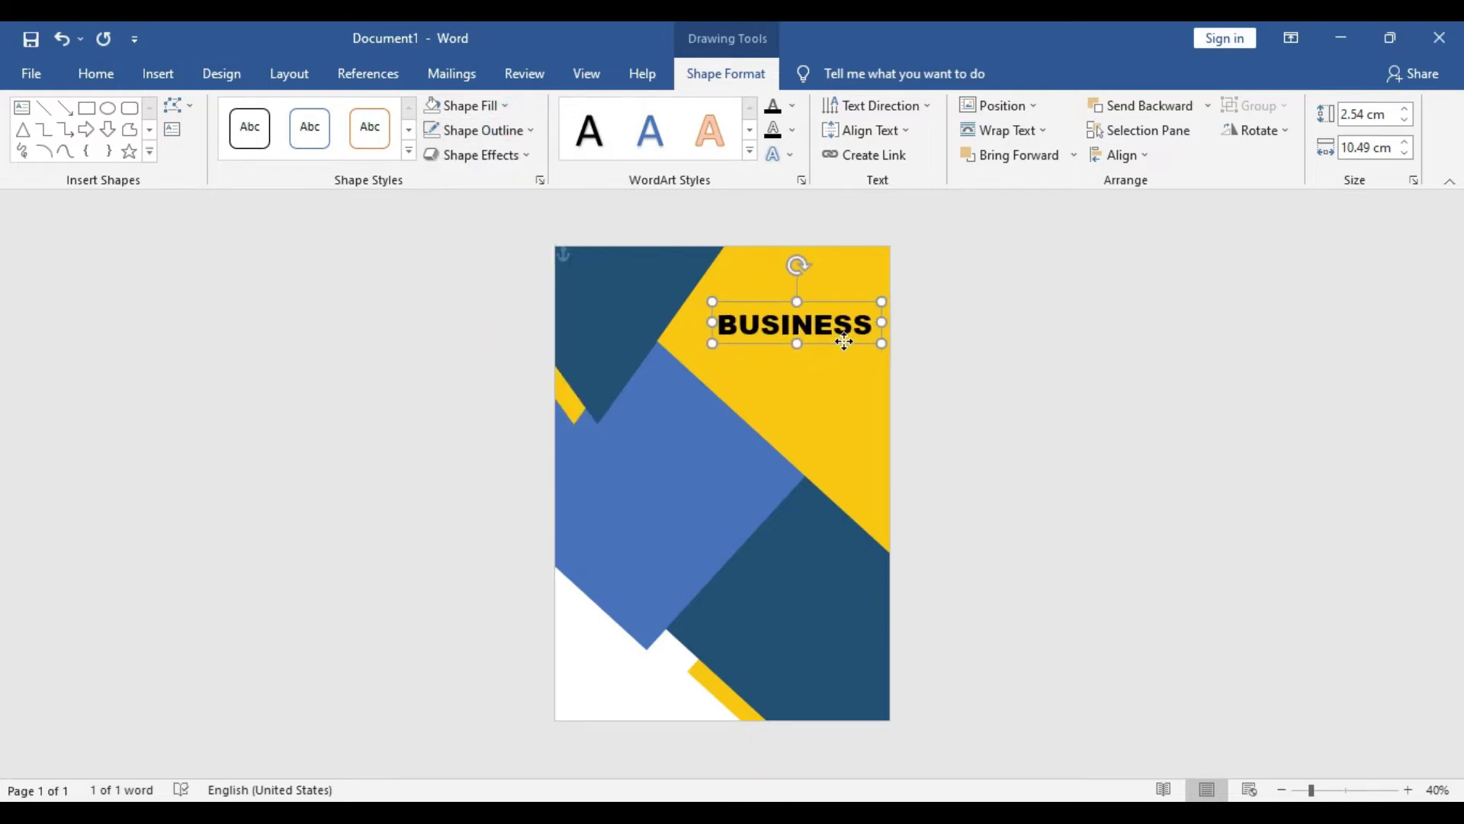
Duplicate the BUSINESS box above the original and change its text to MAKE YOUR
{"action": "key", "text": "ctrl+v"}
{"action": "left_click_drag", "start_coordinate": [848, 349], "coordinate": [829, 296]}
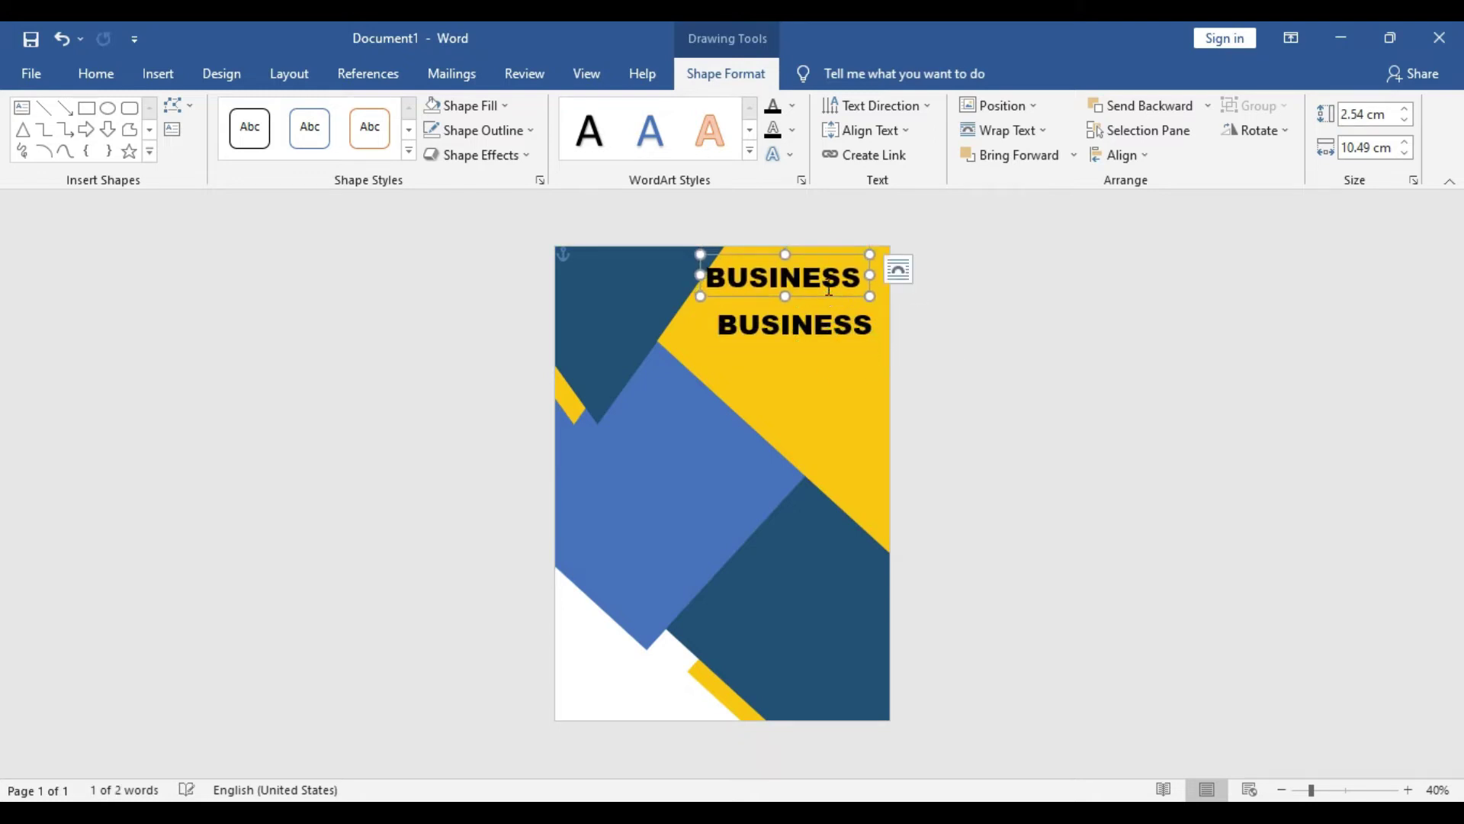
{"action": "double_click", "coordinate": [819, 273]}
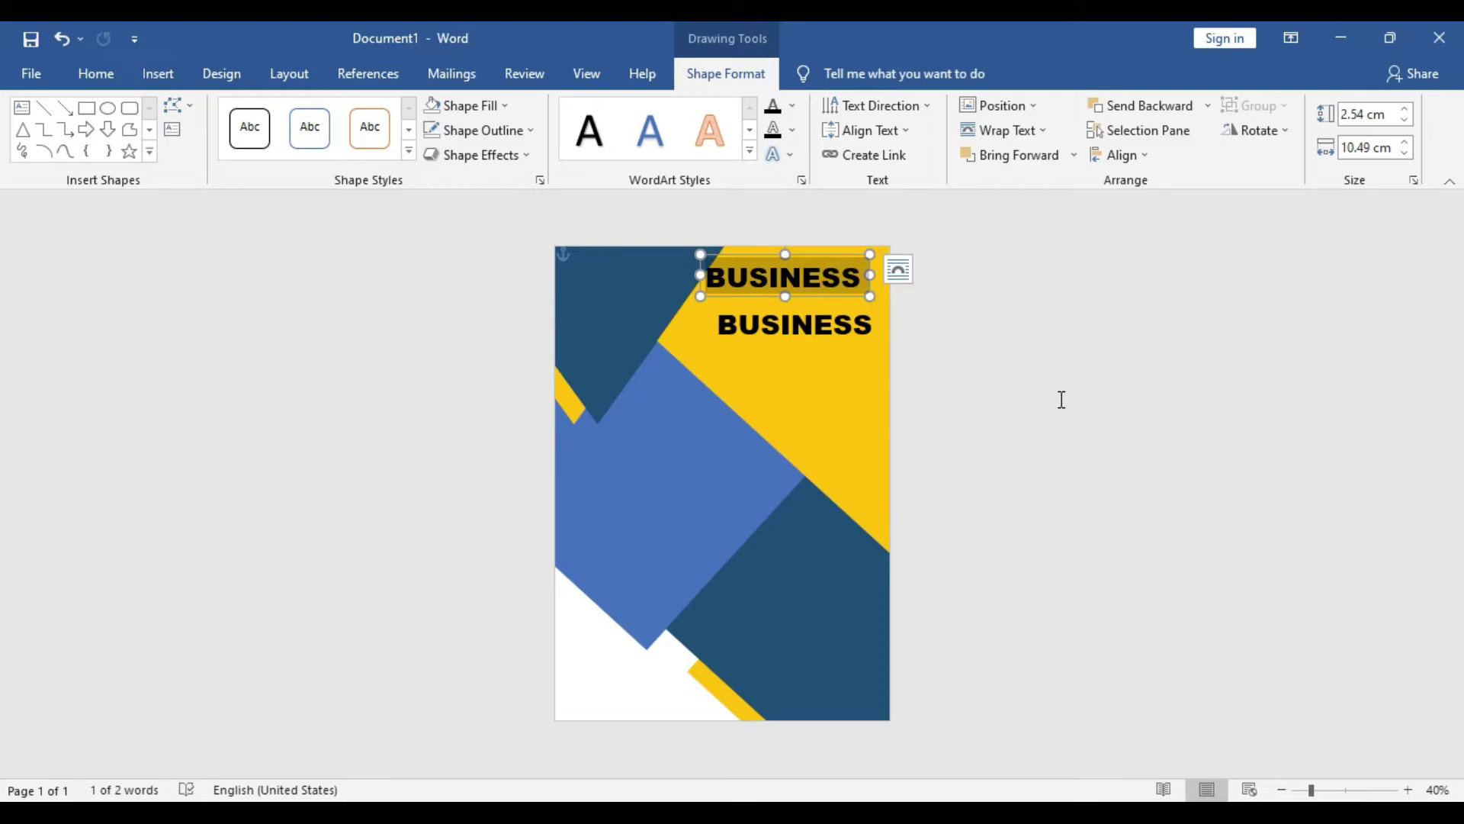
{"action": "type", "text": "MAKEYOUR"}
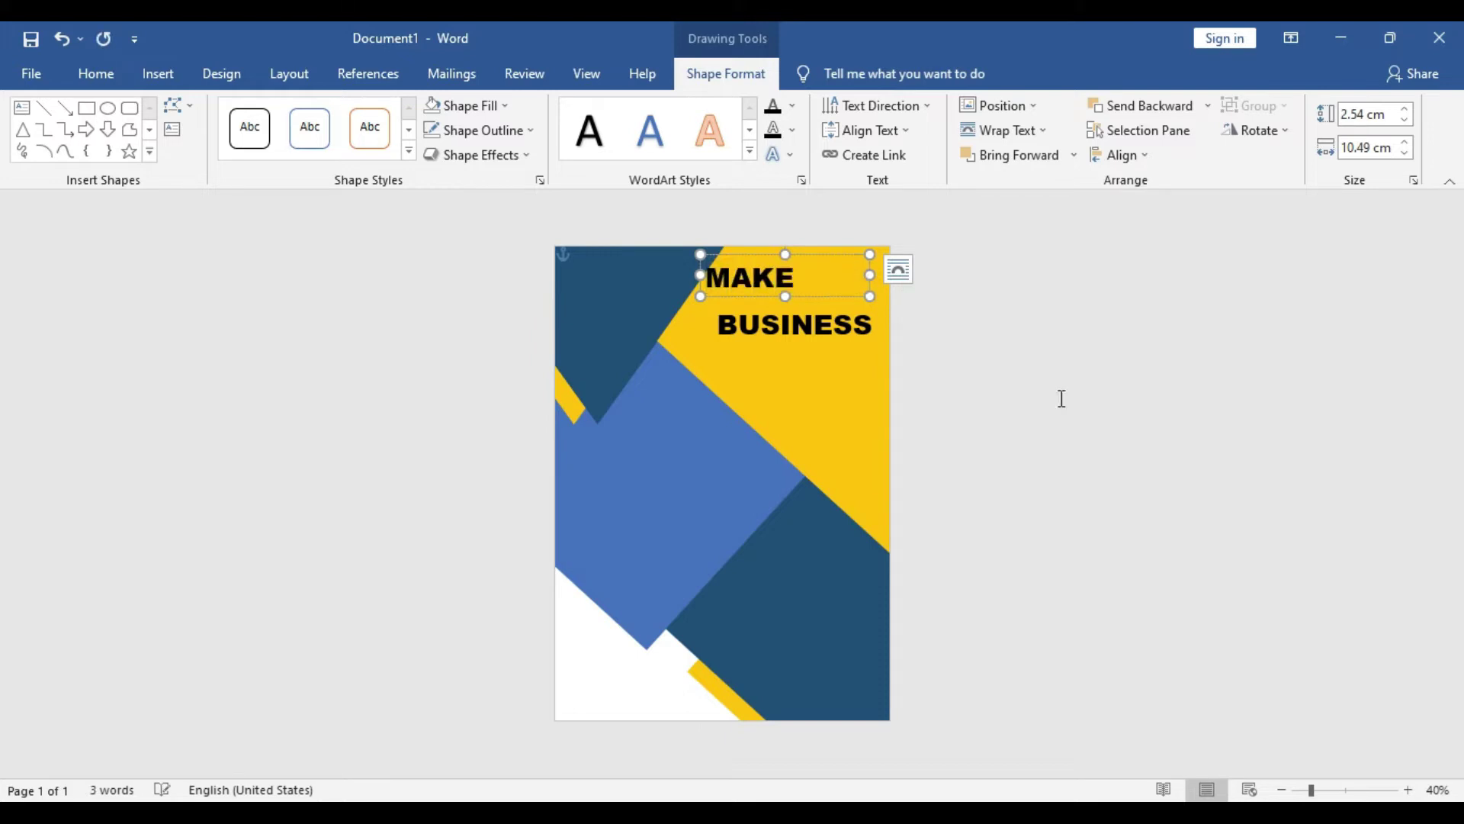
Format MAKE YOUR as bold Calibri Light 36 pt and resize its box to fit
{"action": "triple_click", "coordinate": [752, 278]}
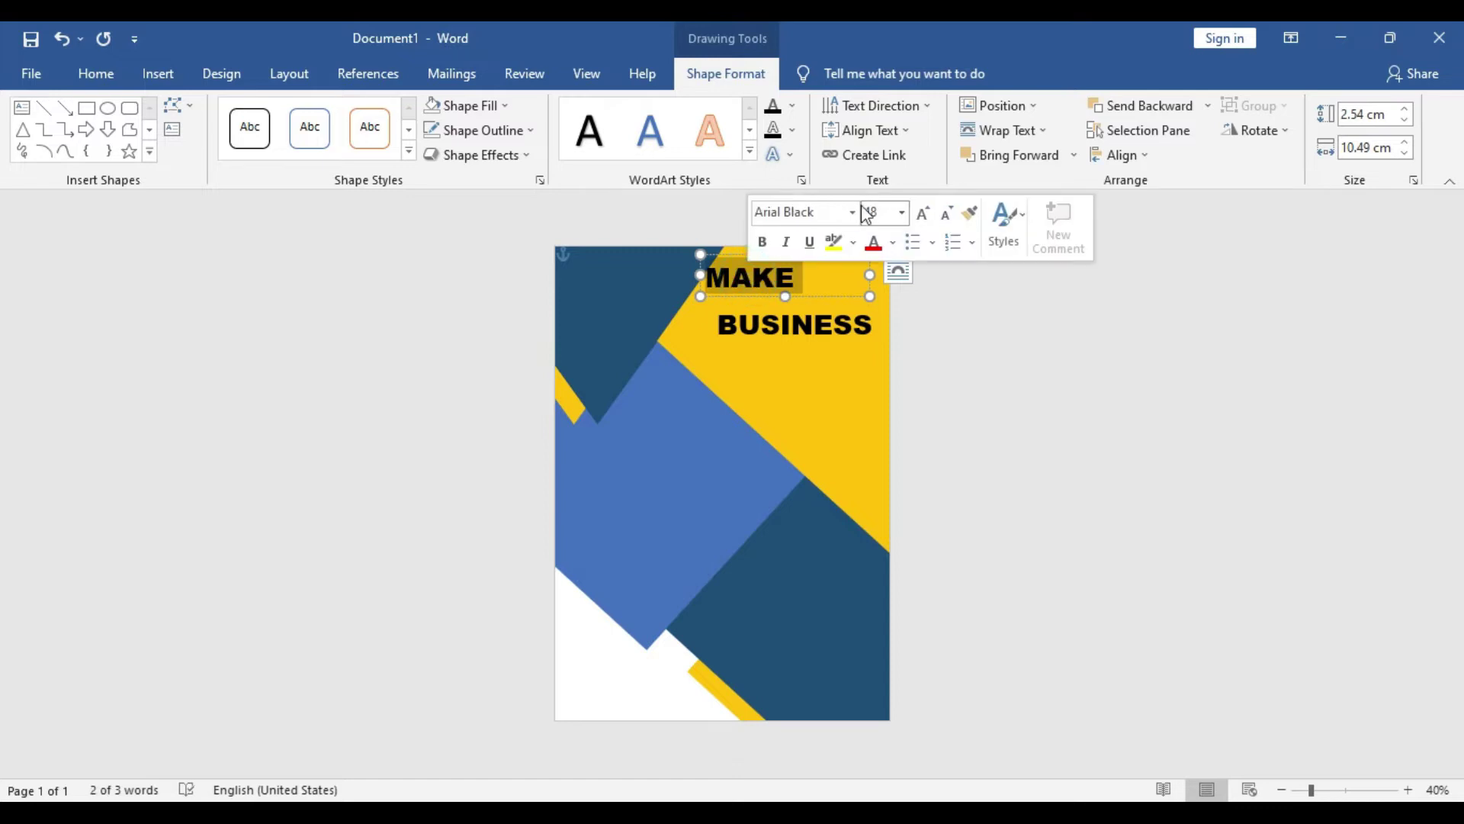
{"action": "left_click", "coordinate": [855, 212]}
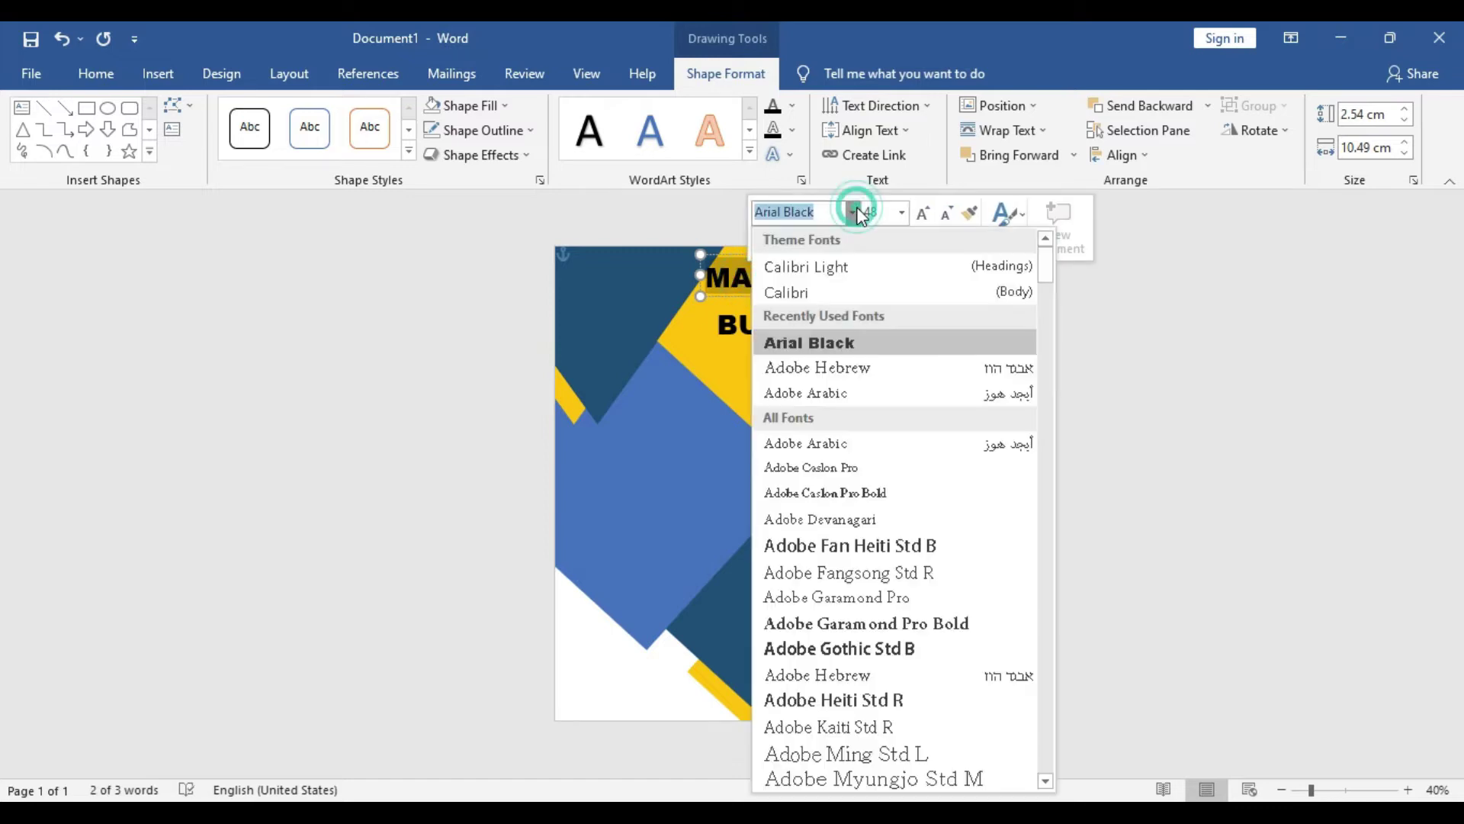
{"action": "left_click", "coordinate": [854, 270]}
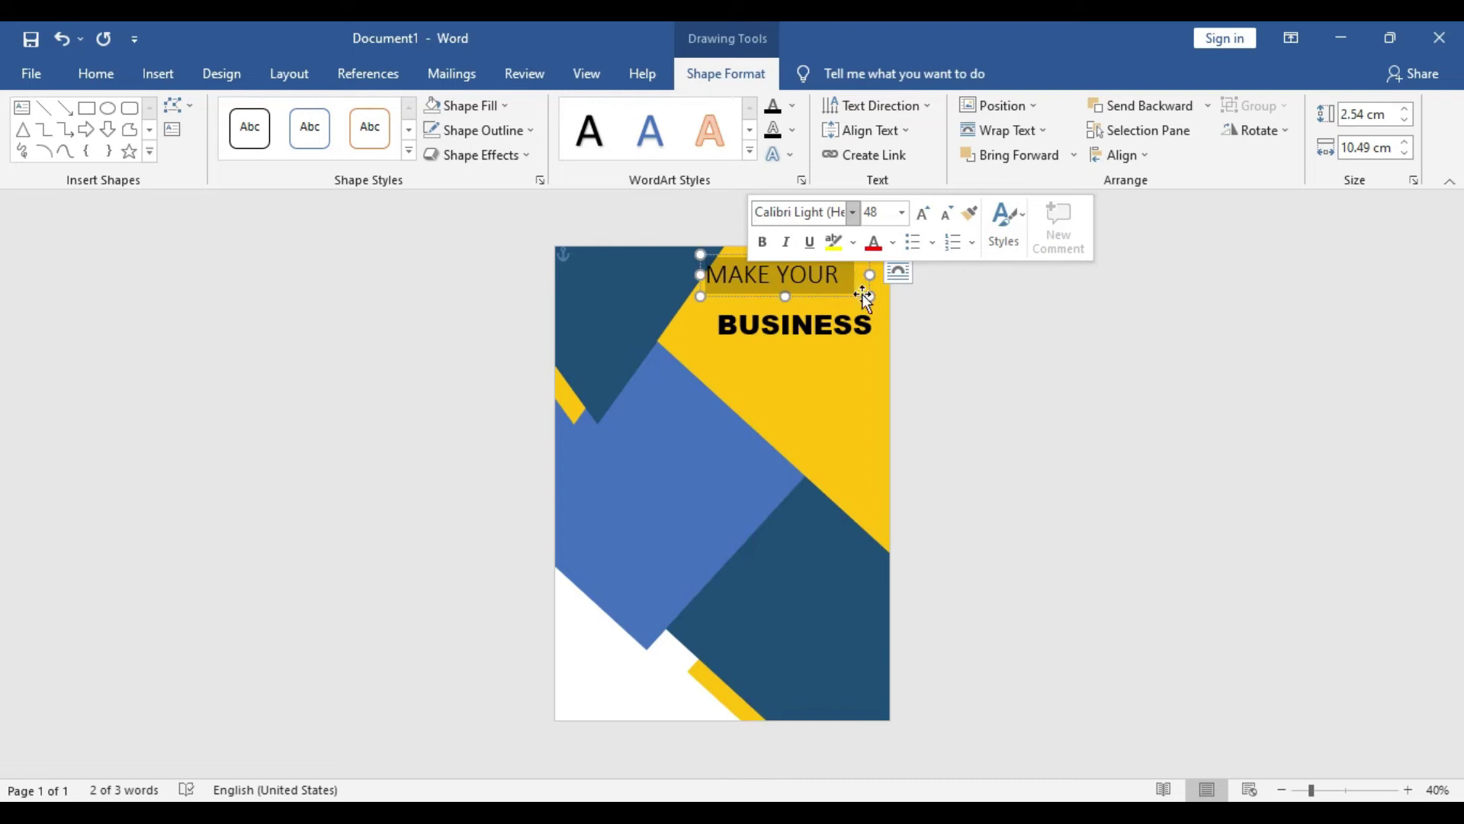
{"action": "left_click", "coordinate": [858, 293]}
{"action": "left_click_drag", "start_coordinate": [858, 294], "coordinate": [849, 290]}
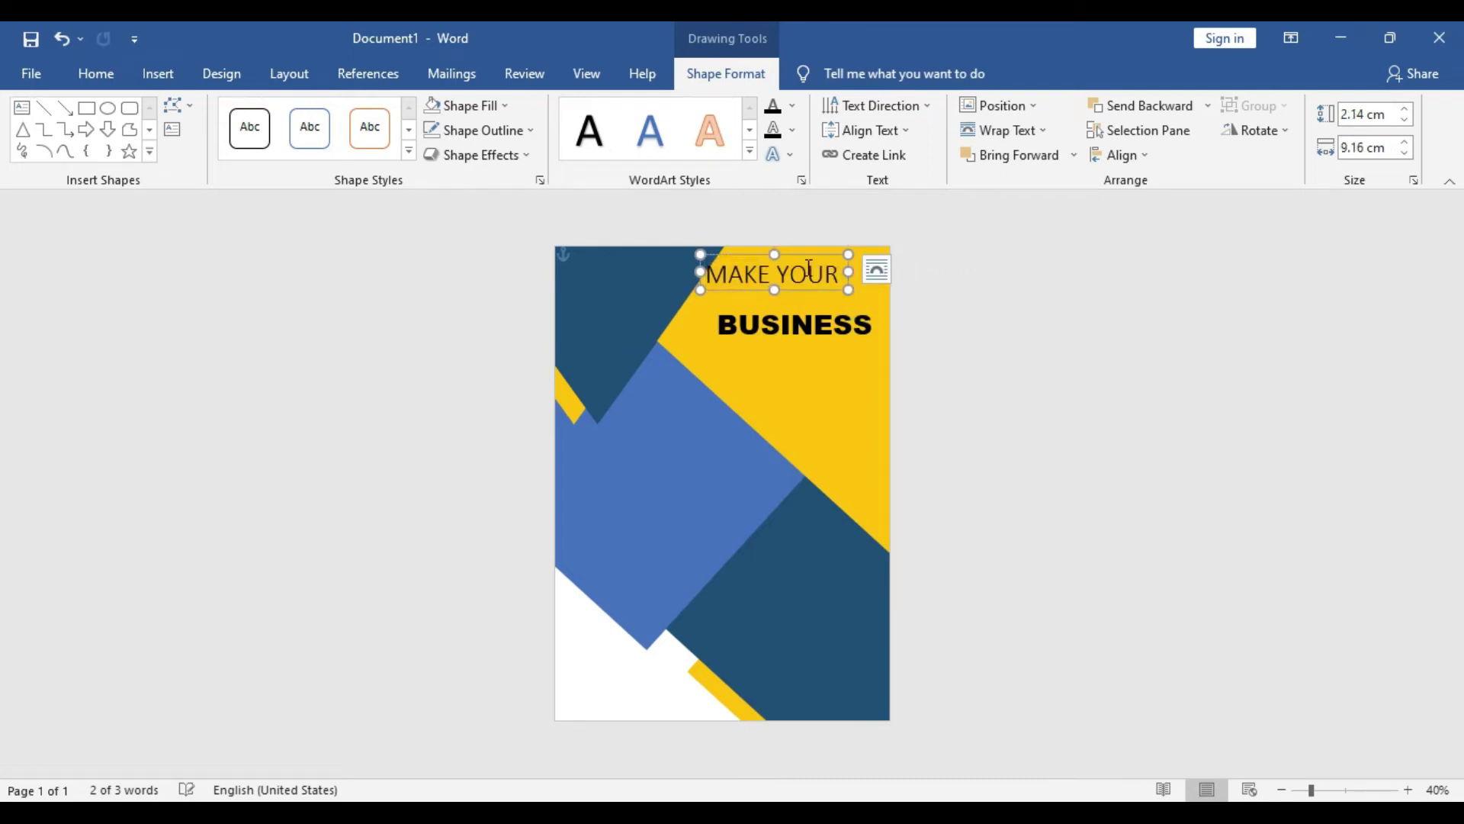
{"action": "triple_click", "coordinate": [808, 273]}
{"action": "left_click", "coordinate": [819, 231]}
{"action": "left_click", "coordinate": [960, 202]}
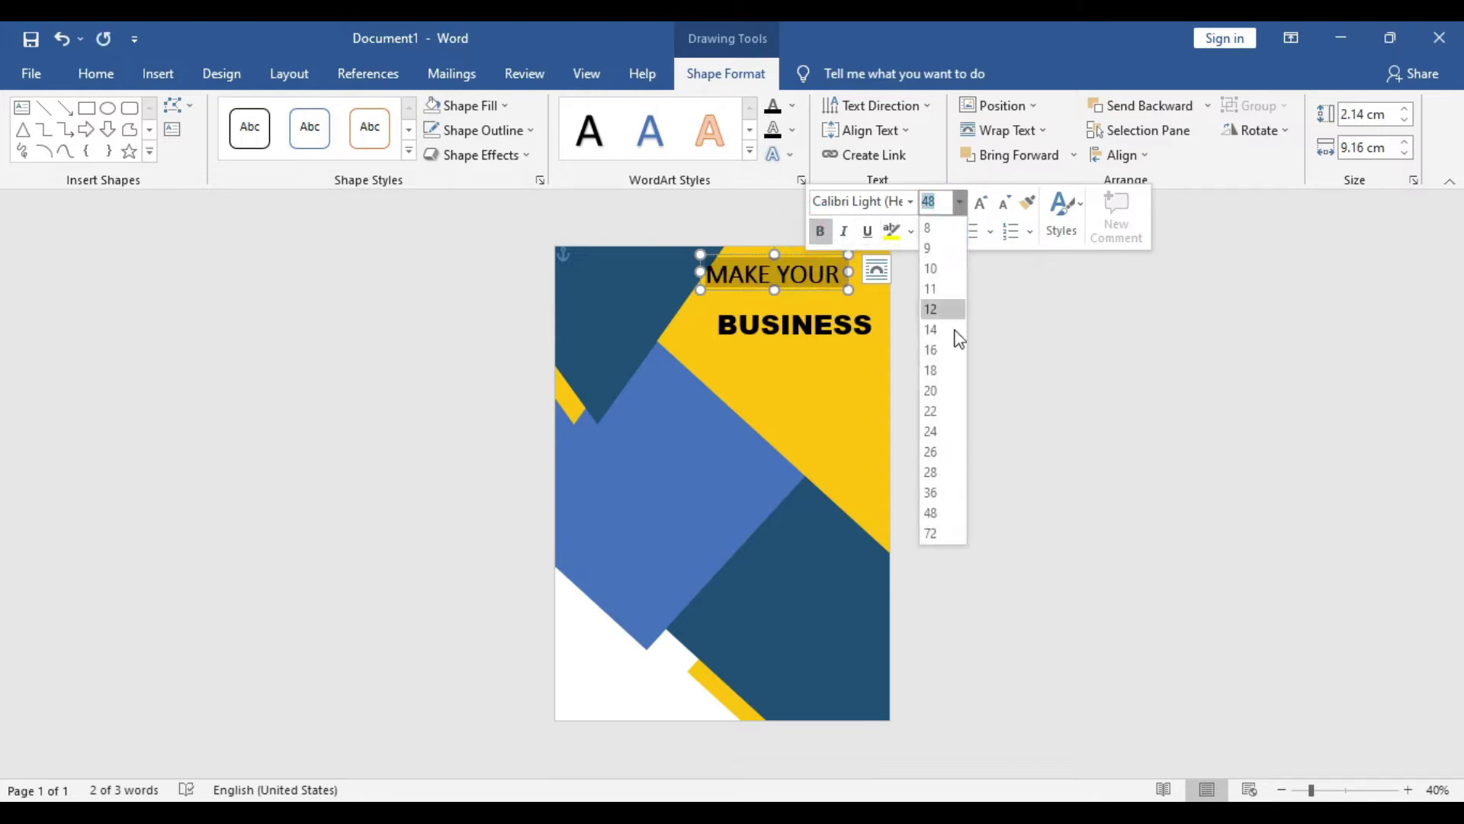
{"action": "left_click", "coordinate": [931, 493]}
{"action": "mouse_move", "coordinate": [849, 290]}
{"action": "left_mouse_down"}
{"action": "mouse_move", "coordinate": [814, 281]}
{"action": "mouse_move", "coordinate": [856, 313]}
{"action": "left_mouse_up"}
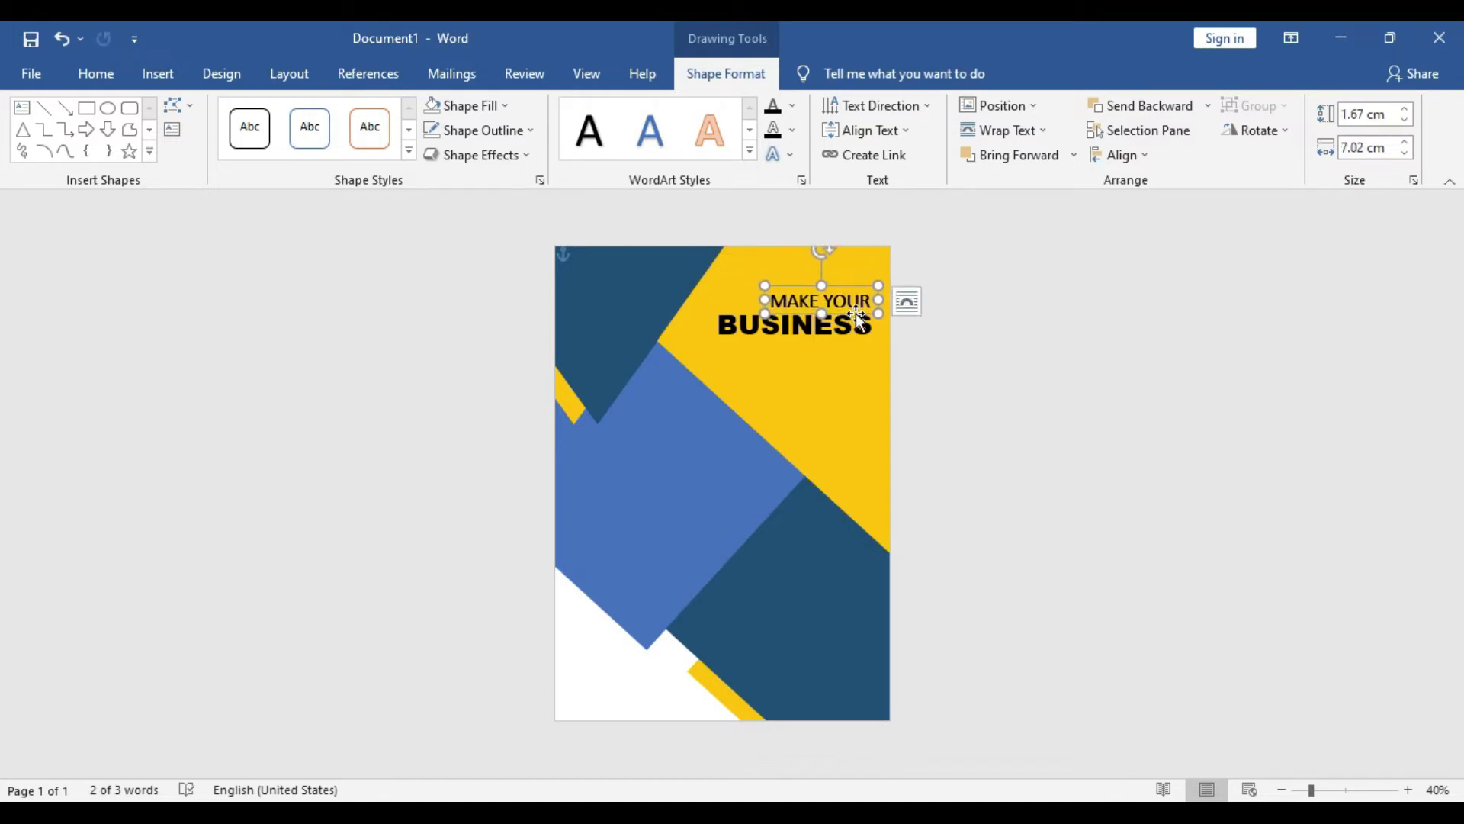
Copy the MAKE YOUR box above it, change the text to WE, and color it white
{"action": "key", "text": "ctrl+v"}
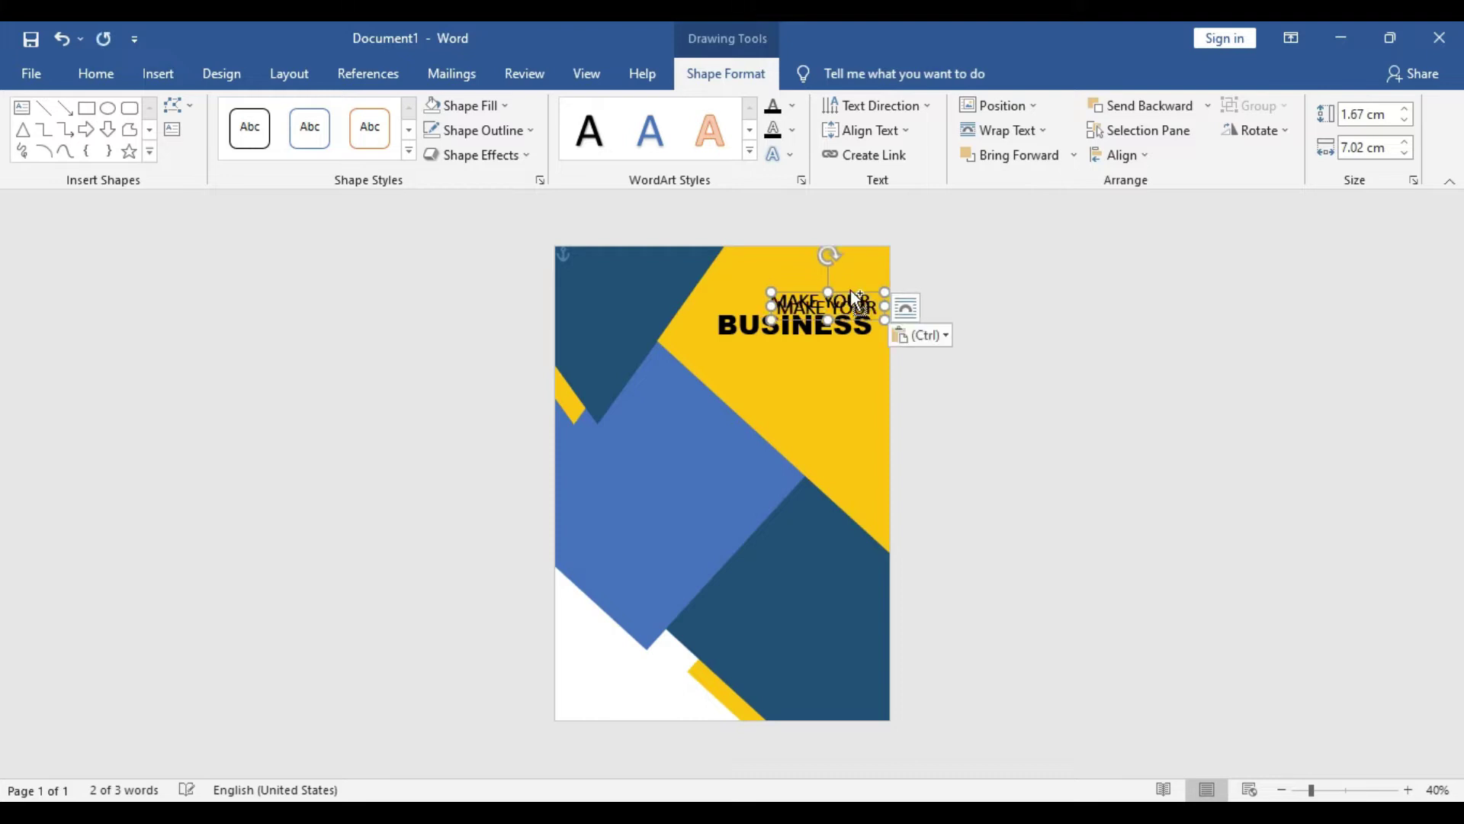
{"action": "left_click_drag", "start_coordinate": [857, 297], "coordinate": [864, 262]}
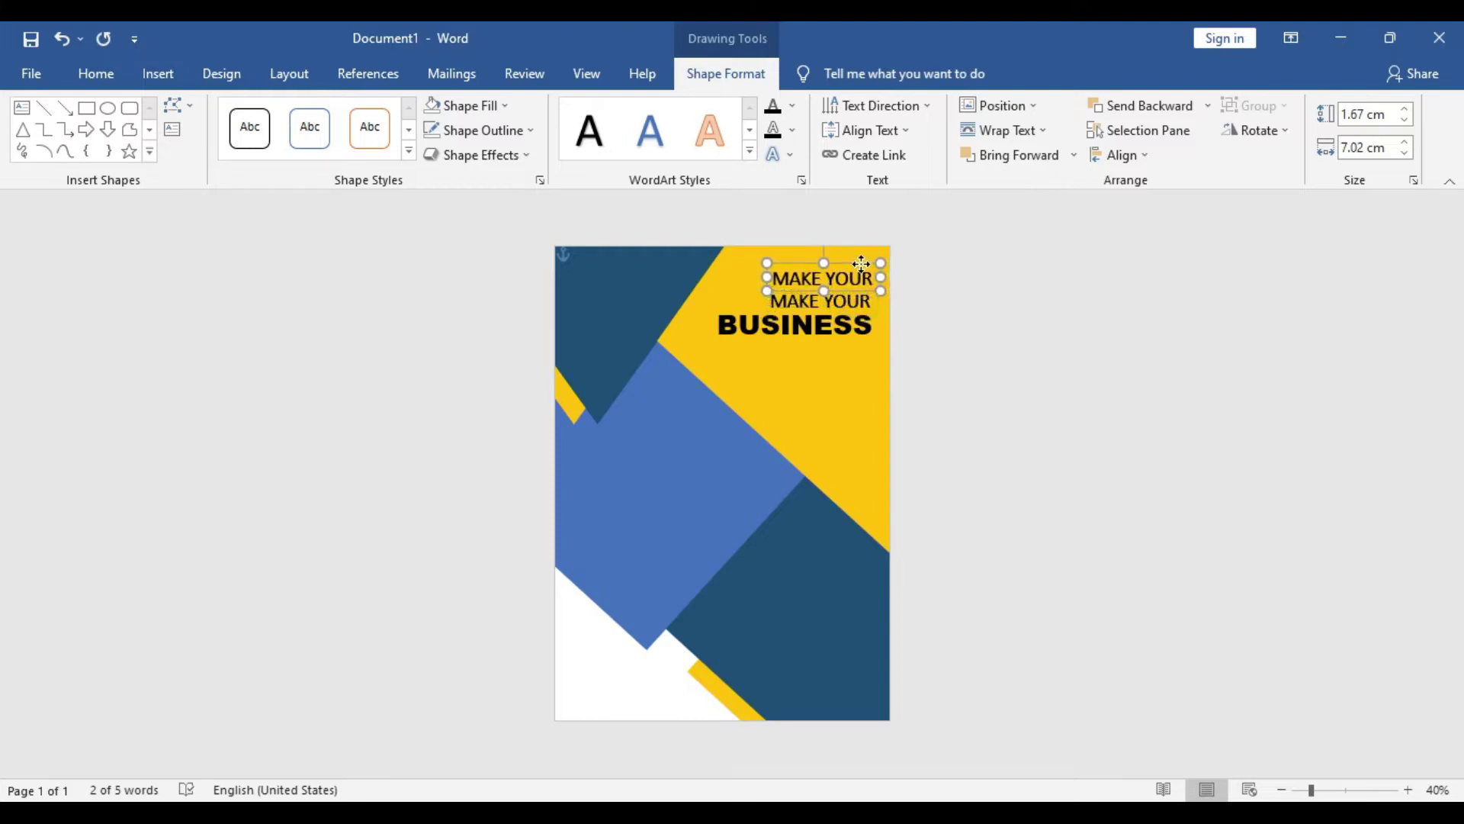
{"action": "double_click", "coordinate": [858, 279]}
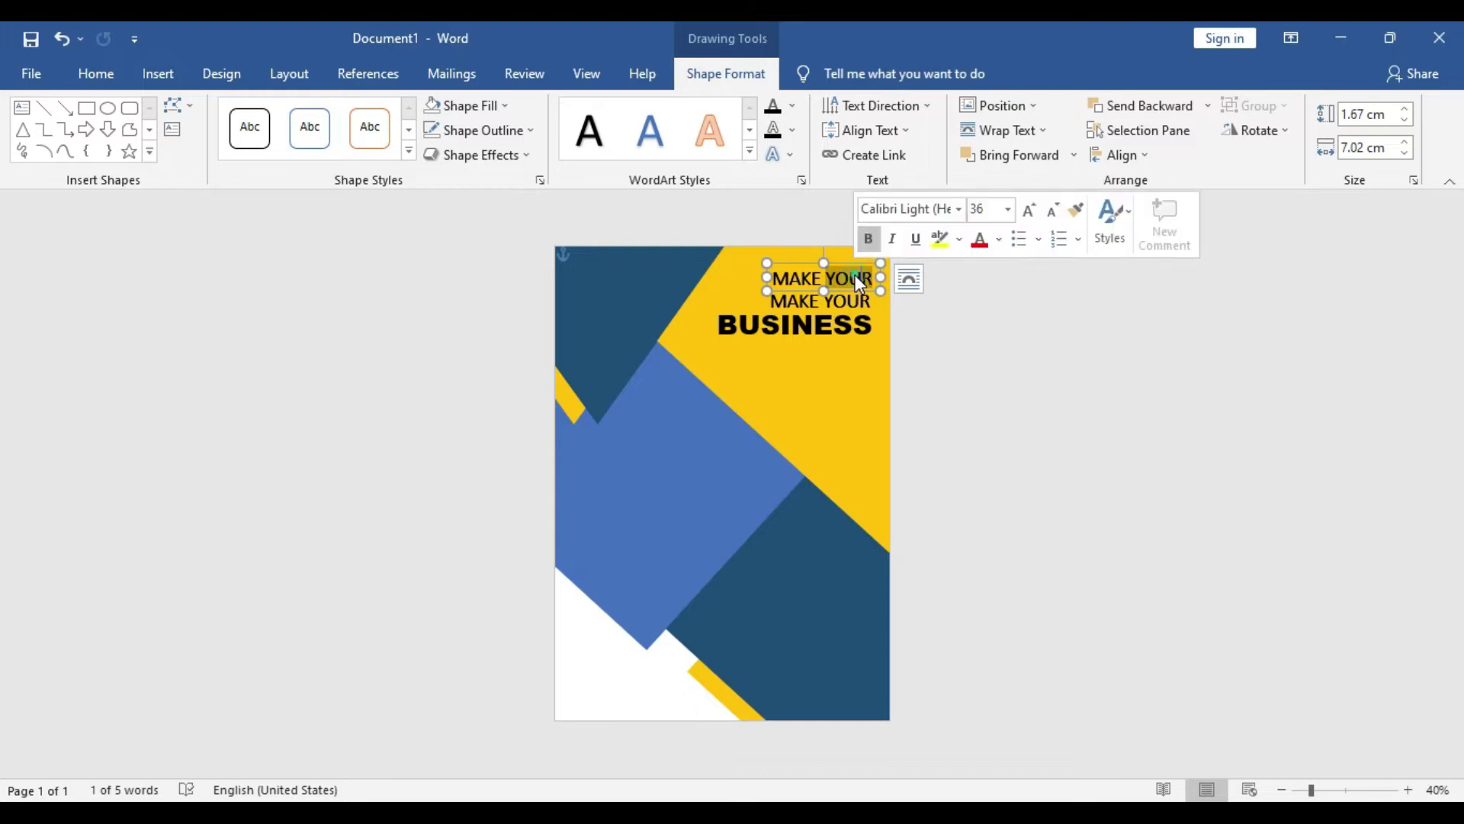
{"action": "triple_click", "coordinate": [858, 279]}
{"action": "type", "text": "WE"}
{"action": "mouse_move", "coordinate": [880, 286]}
{"action": "left_mouse_down"}
{"action": "mouse_move", "coordinate": [810, 290]}
{"action": "mouse_move", "coordinate": [861, 262]}
{"action": "left_mouse_up"}
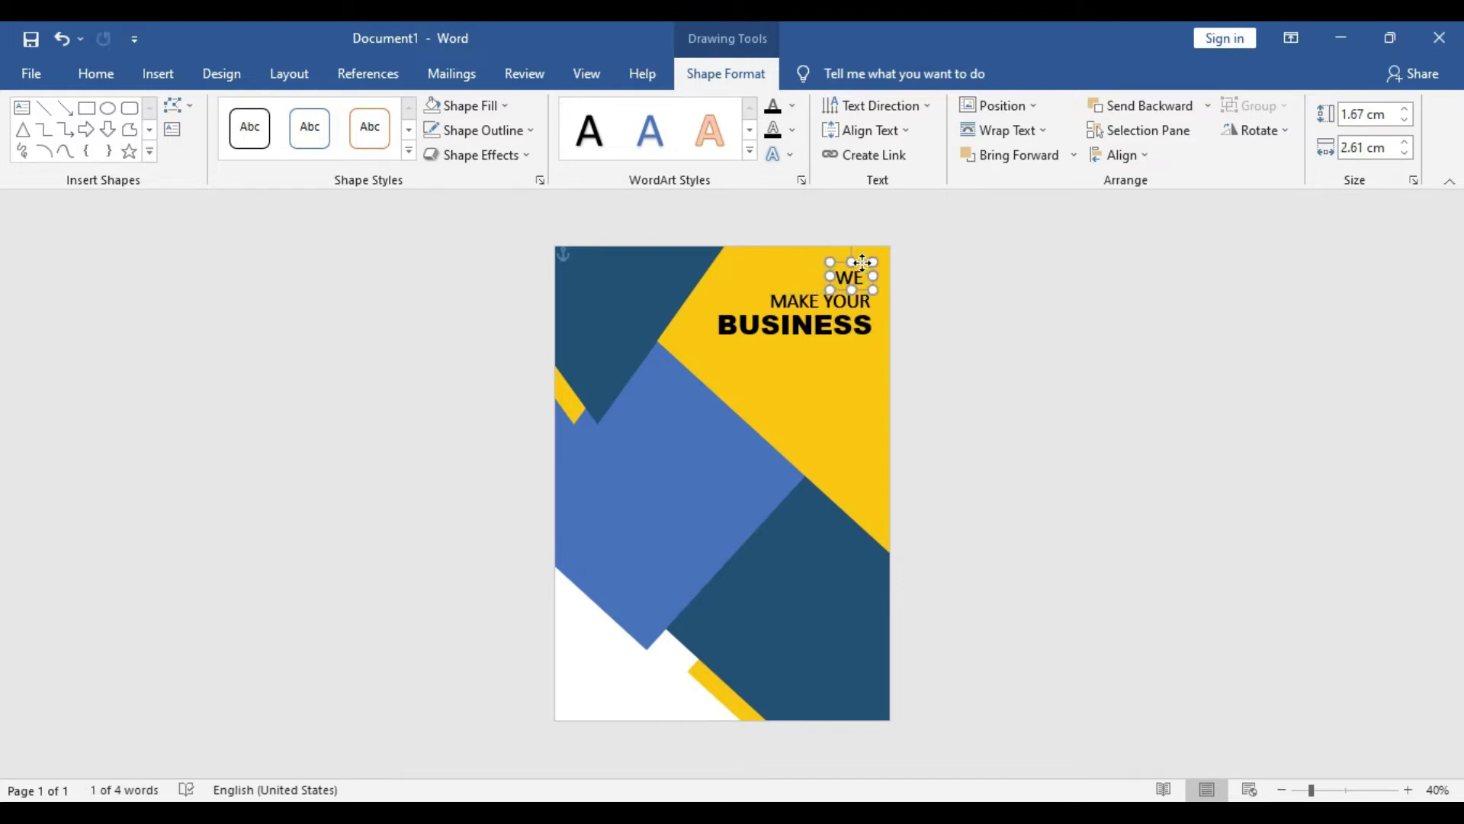
{"action": "left_click_drag", "start_coordinate": [862, 262], "coordinate": [870, 265]}
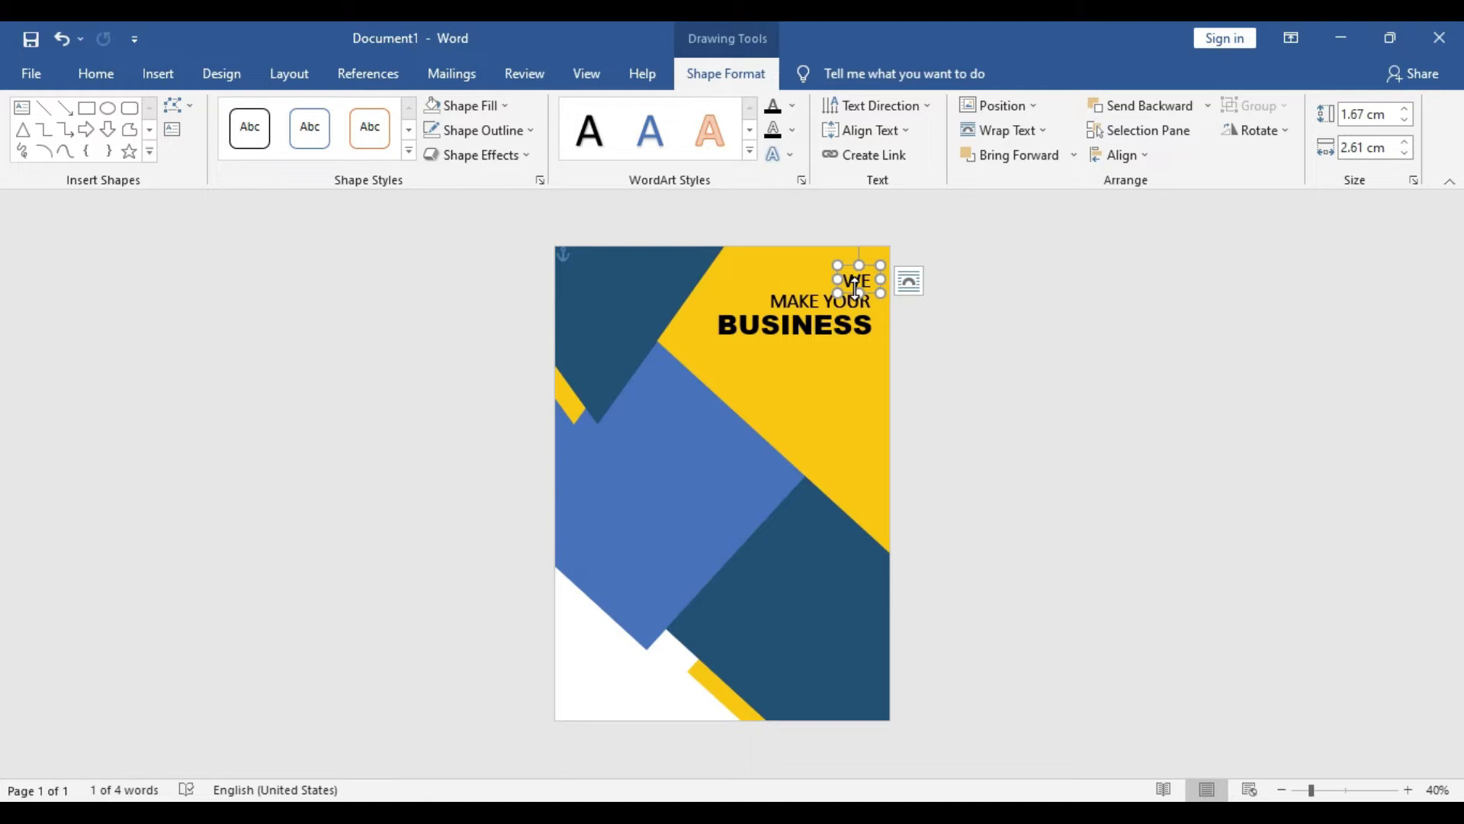
{"action": "double_click", "coordinate": [856, 282]}
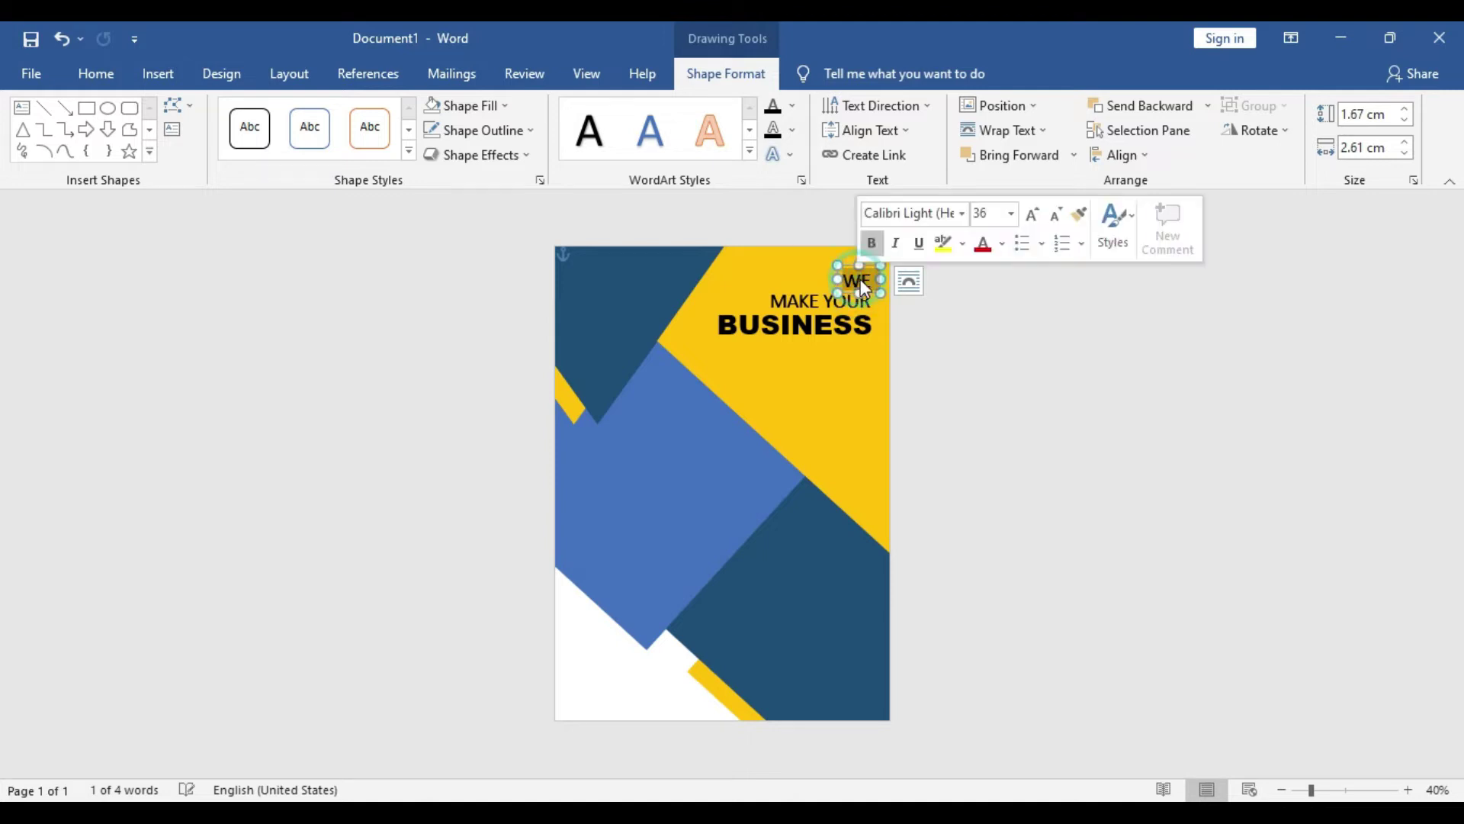
{"action": "left_click", "coordinate": [1004, 243]}
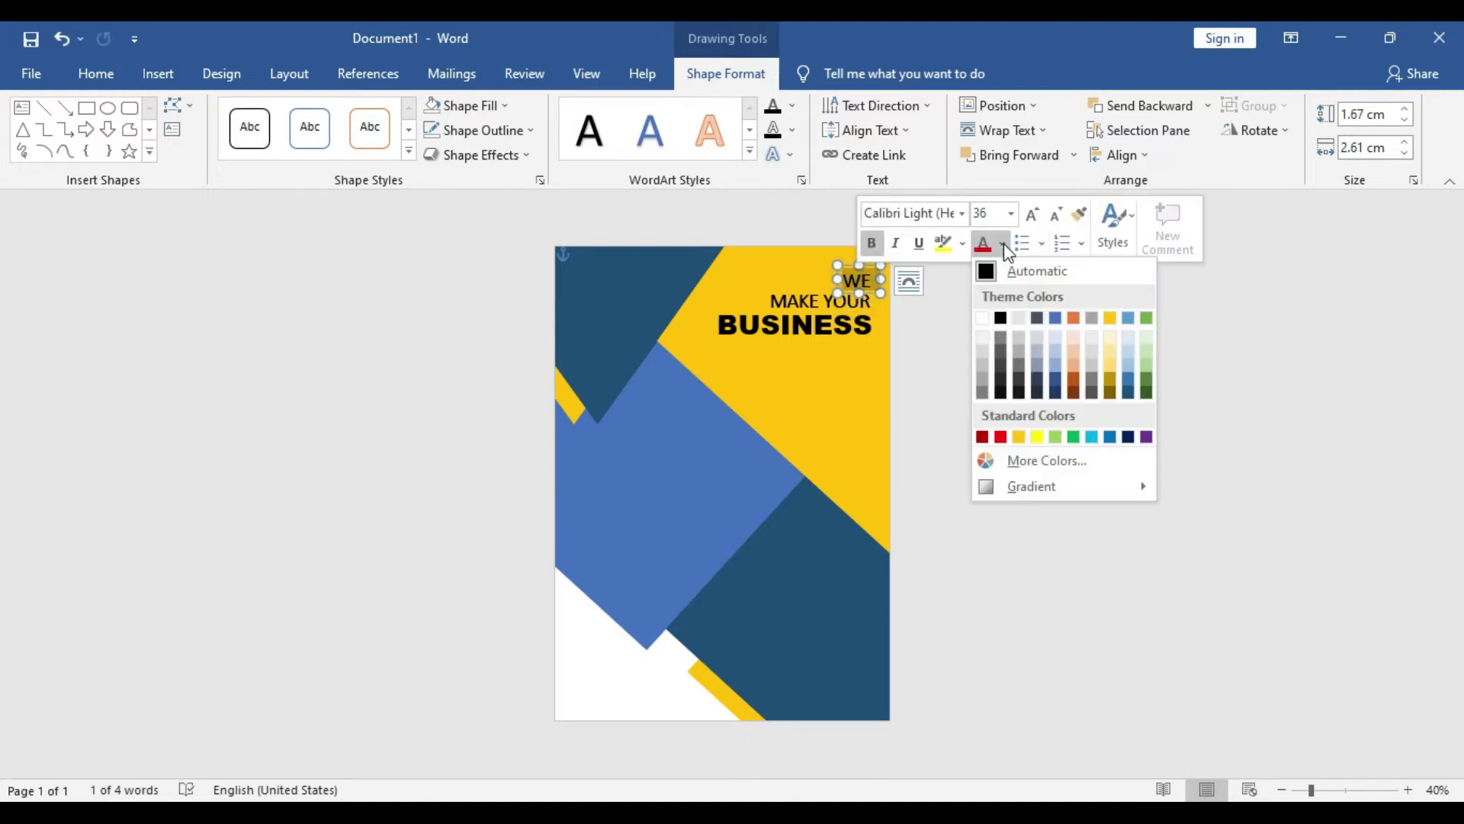
{"action": "left_click", "coordinate": [986, 315]}
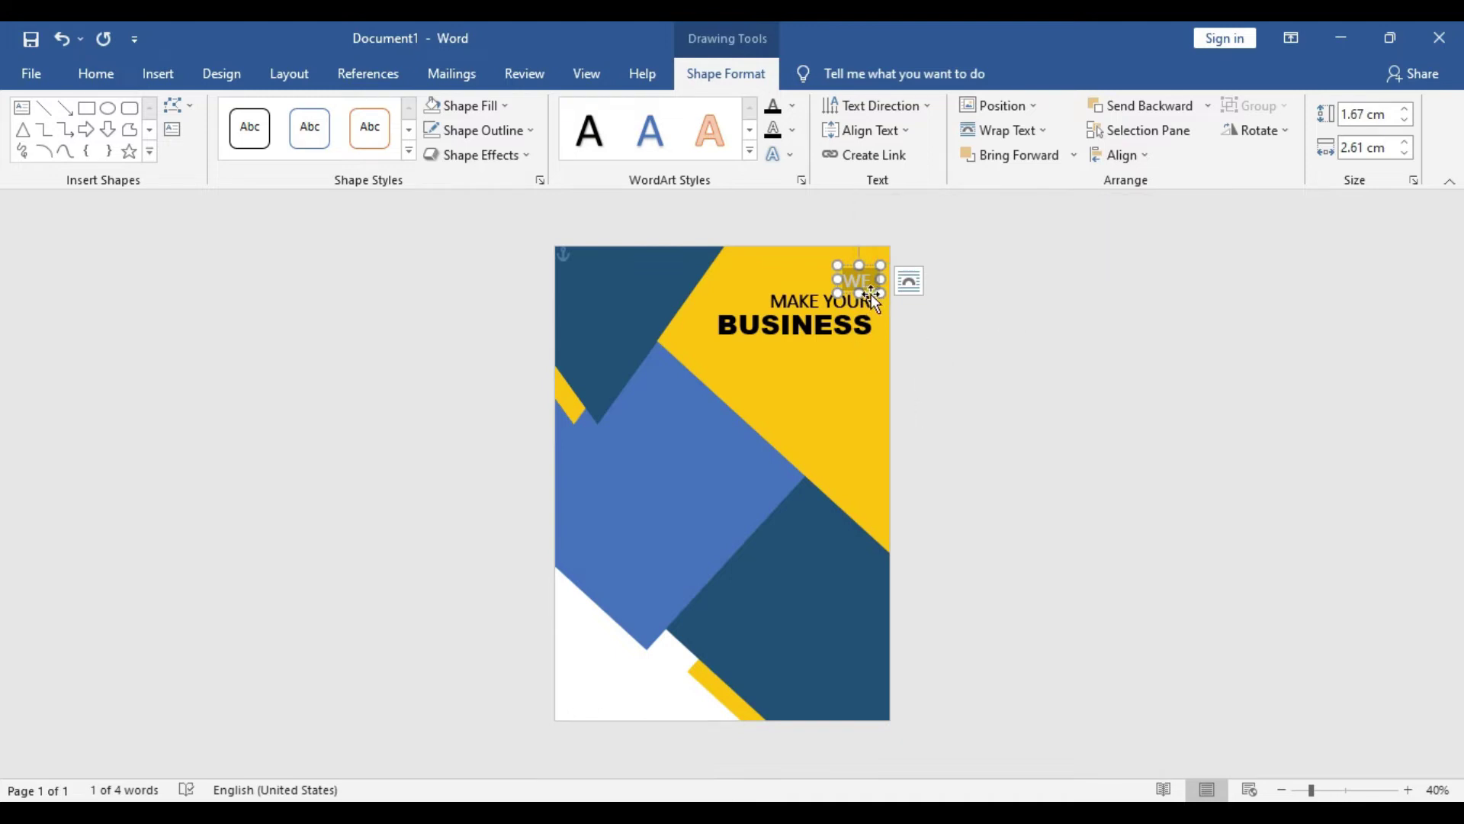
Copy the WE box below BUSINESS and change its text to MORE CREATIVE
{"action": "key", "text": "ctrl+c"}
{"action": "key", "text": "ctrl+v"}
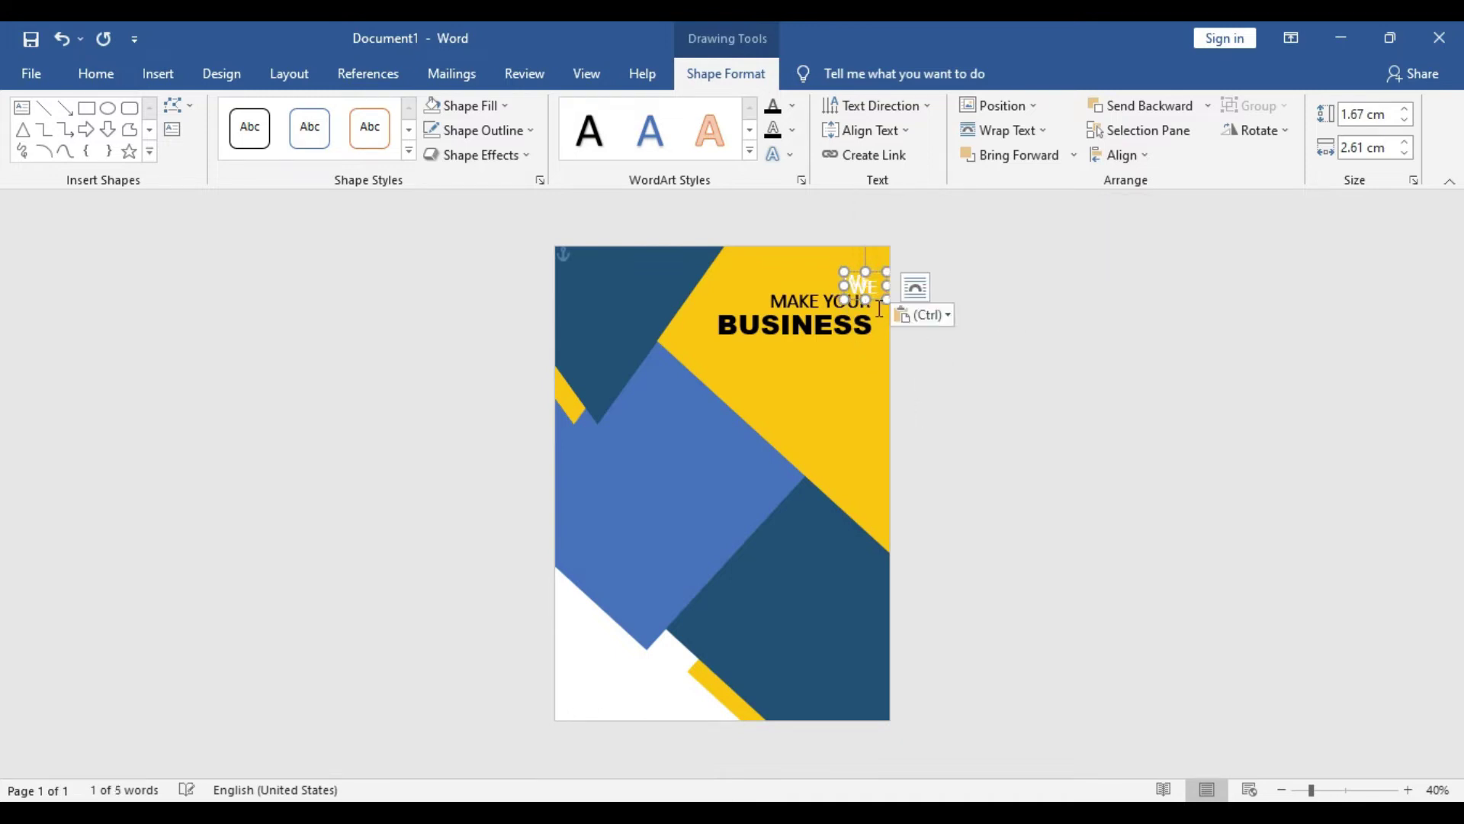
{"action": "mouse_move", "coordinate": [871, 295]}
{"action": "left_mouse_down"}
{"action": "mouse_move", "coordinate": [750, 395]}
{"action": "mouse_move", "coordinate": [742, 362]}
{"action": "mouse_move", "coordinate": [874, 355]}
{"action": "left_mouse_up"}
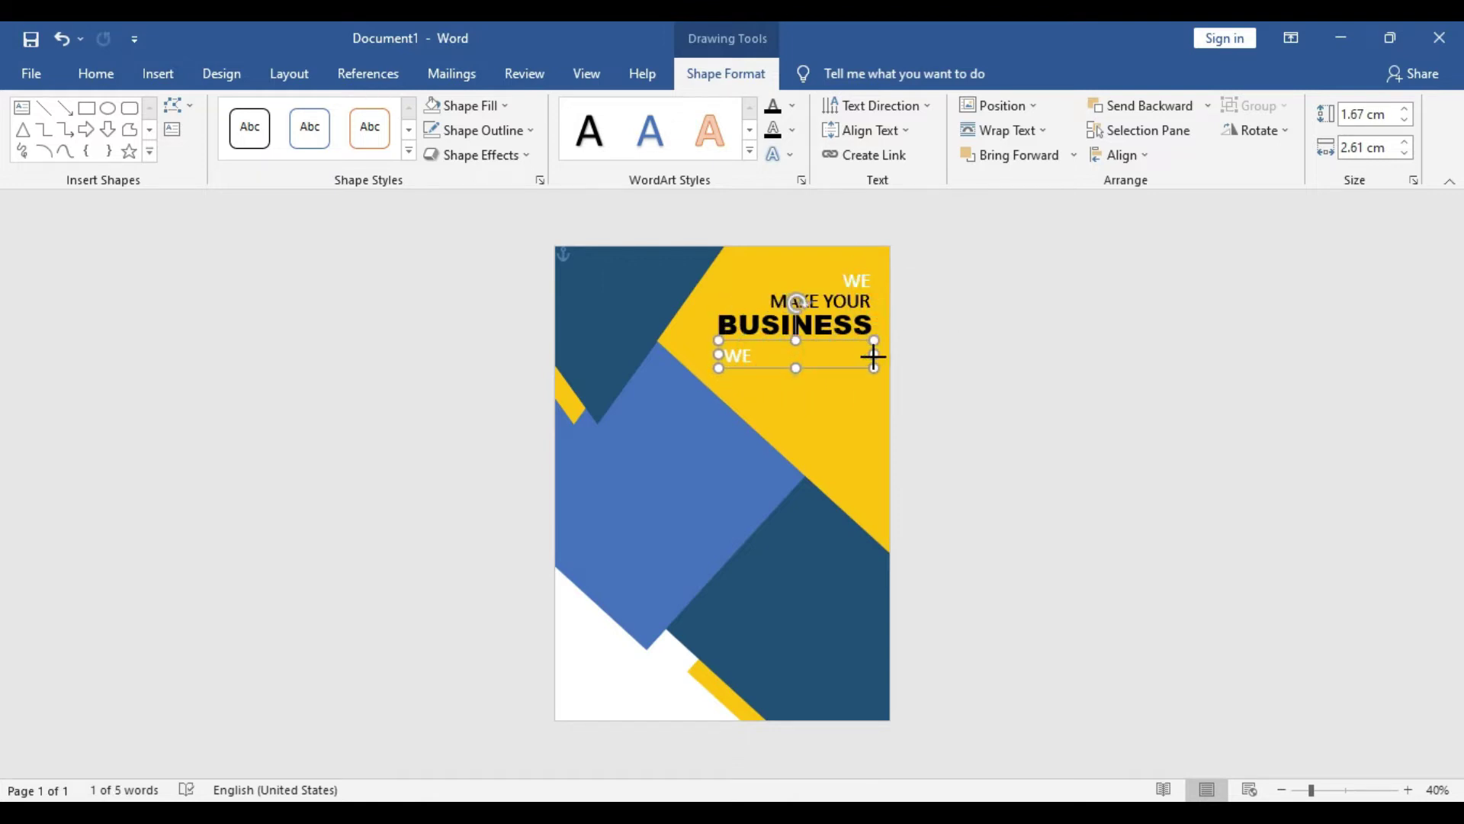
{"action": "double_click", "coordinate": [745, 356]}
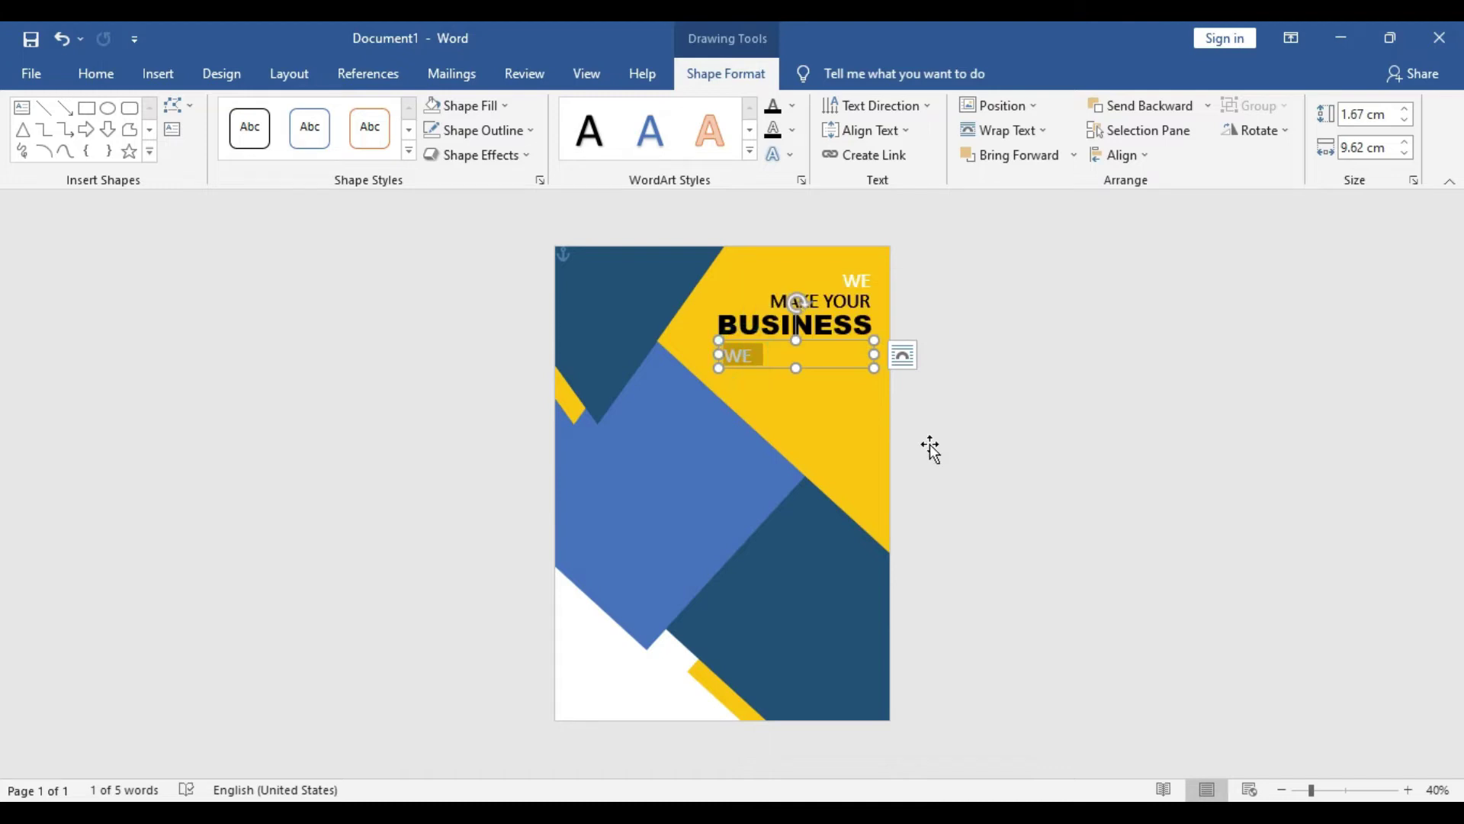
{"action": "type", "text": "MORE CREATIVE"}
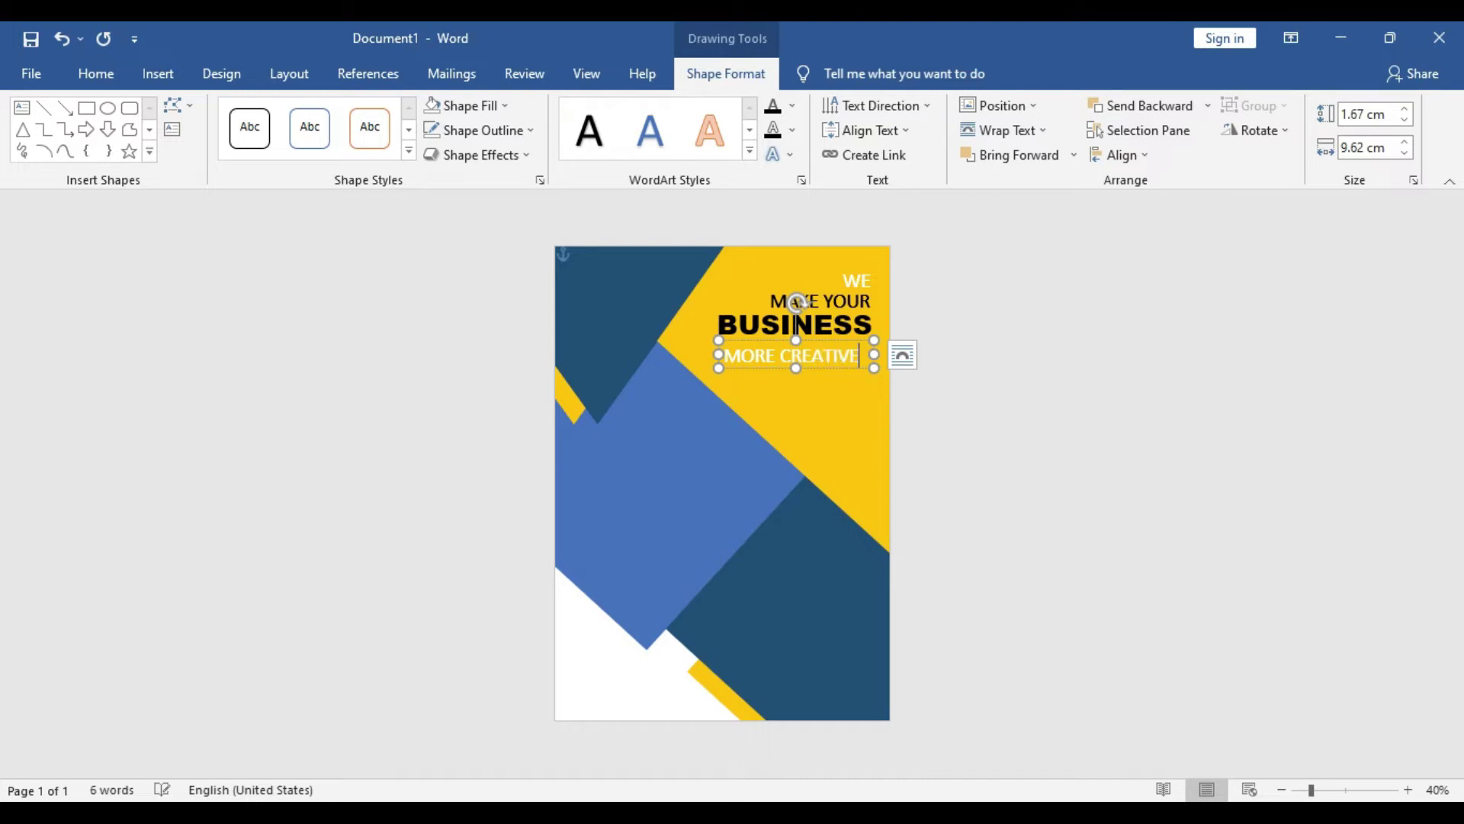
{"action": "left_click_drag", "start_coordinate": [874, 355], "coordinate": [860, 357]}
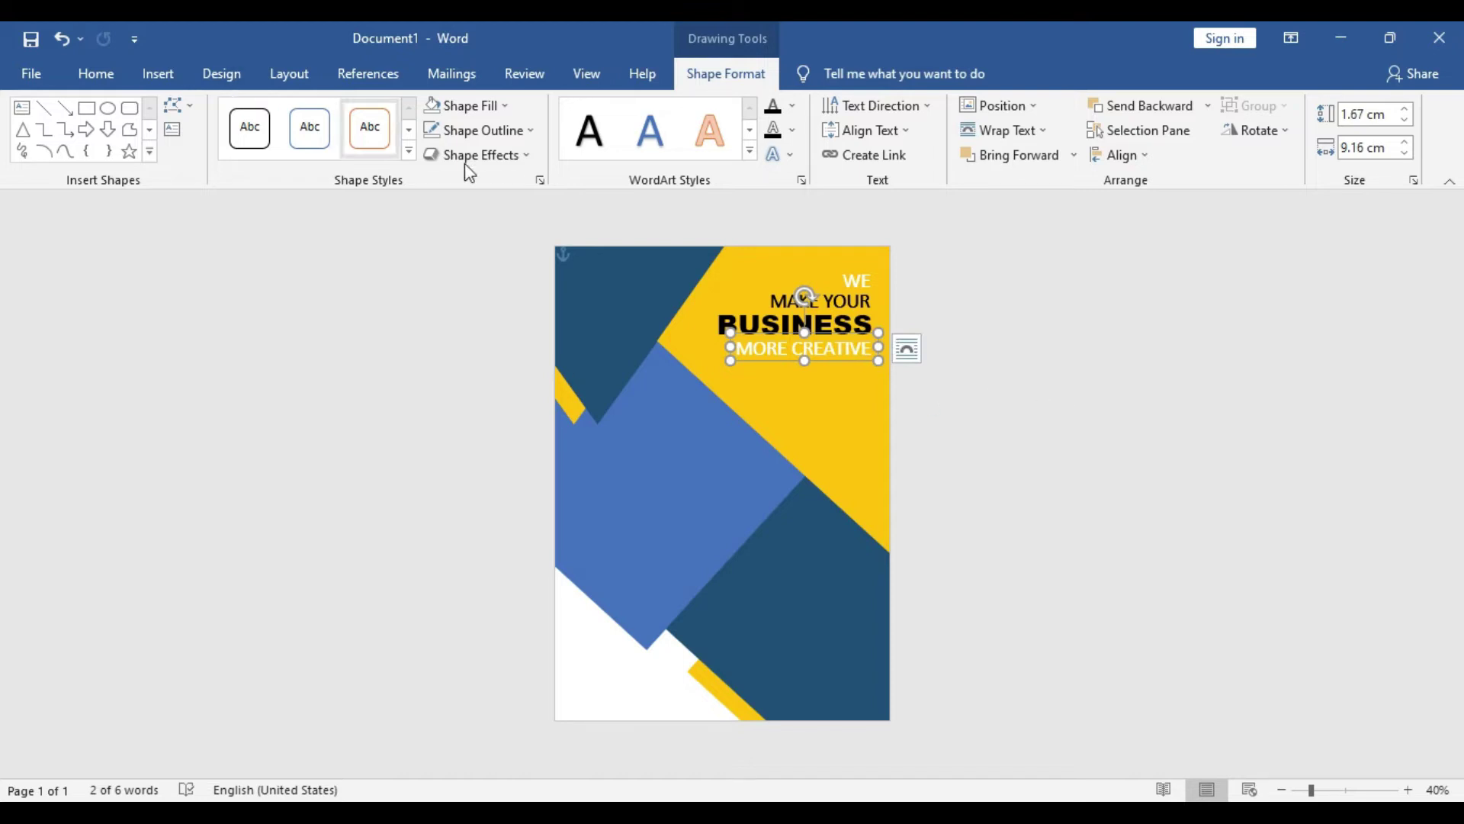
Draw a thin rectangle under MORE CREATIVE with white fill and white outline
{"action": "left_click", "coordinate": [156, 73]}
{"action": "left_click", "coordinate": [288, 107]}
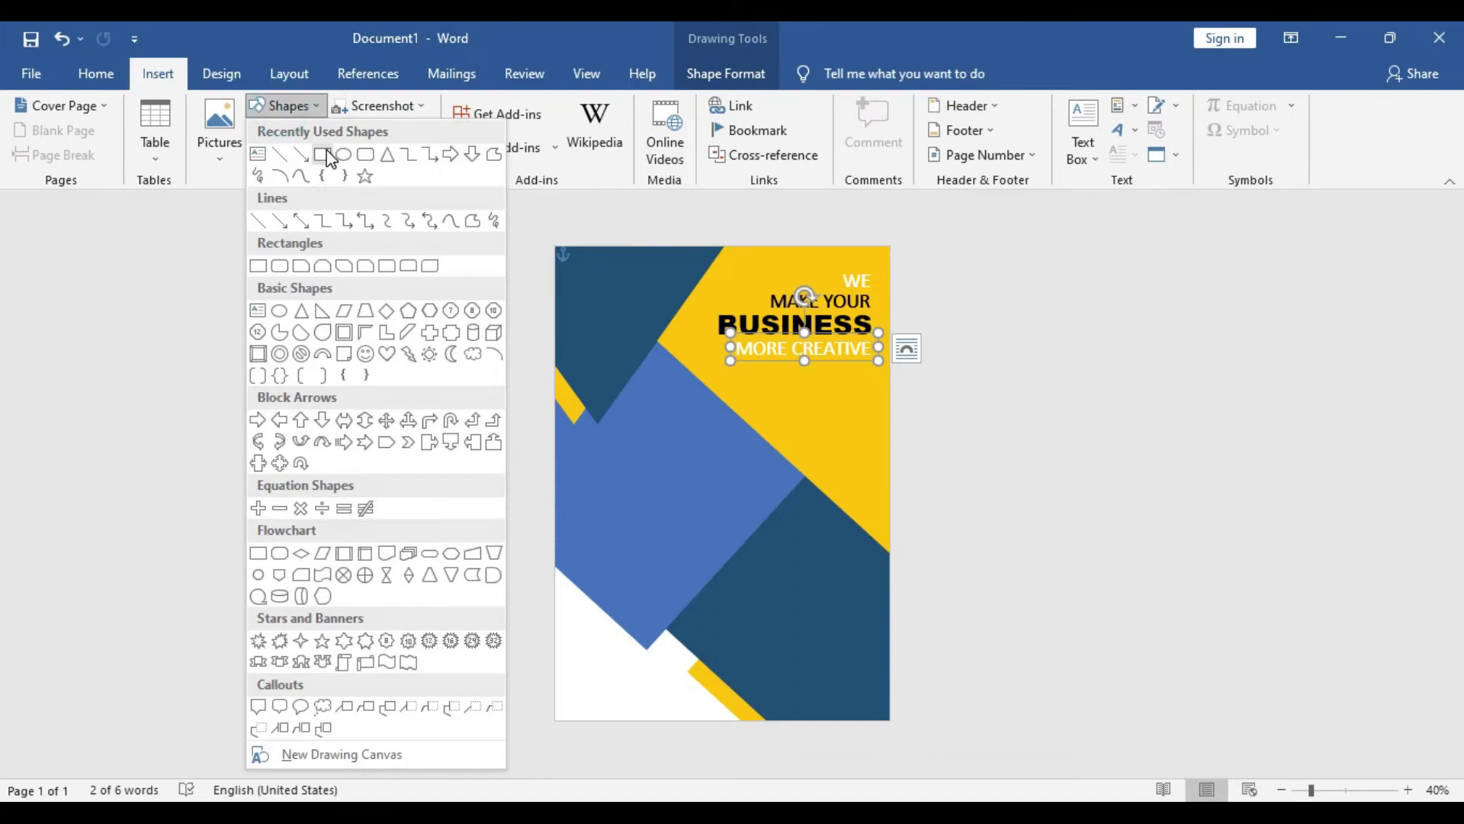
{"action": "left_click", "coordinate": [322, 155]}
{"action": "mouse_move", "coordinate": [870, 370]}
{"action": "left_mouse_down"}
{"action": "mouse_move", "coordinate": [794, 372]}
{"action": "mouse_move", "coordinate": [858, 361]}
{"action": "left_mouse_up"}
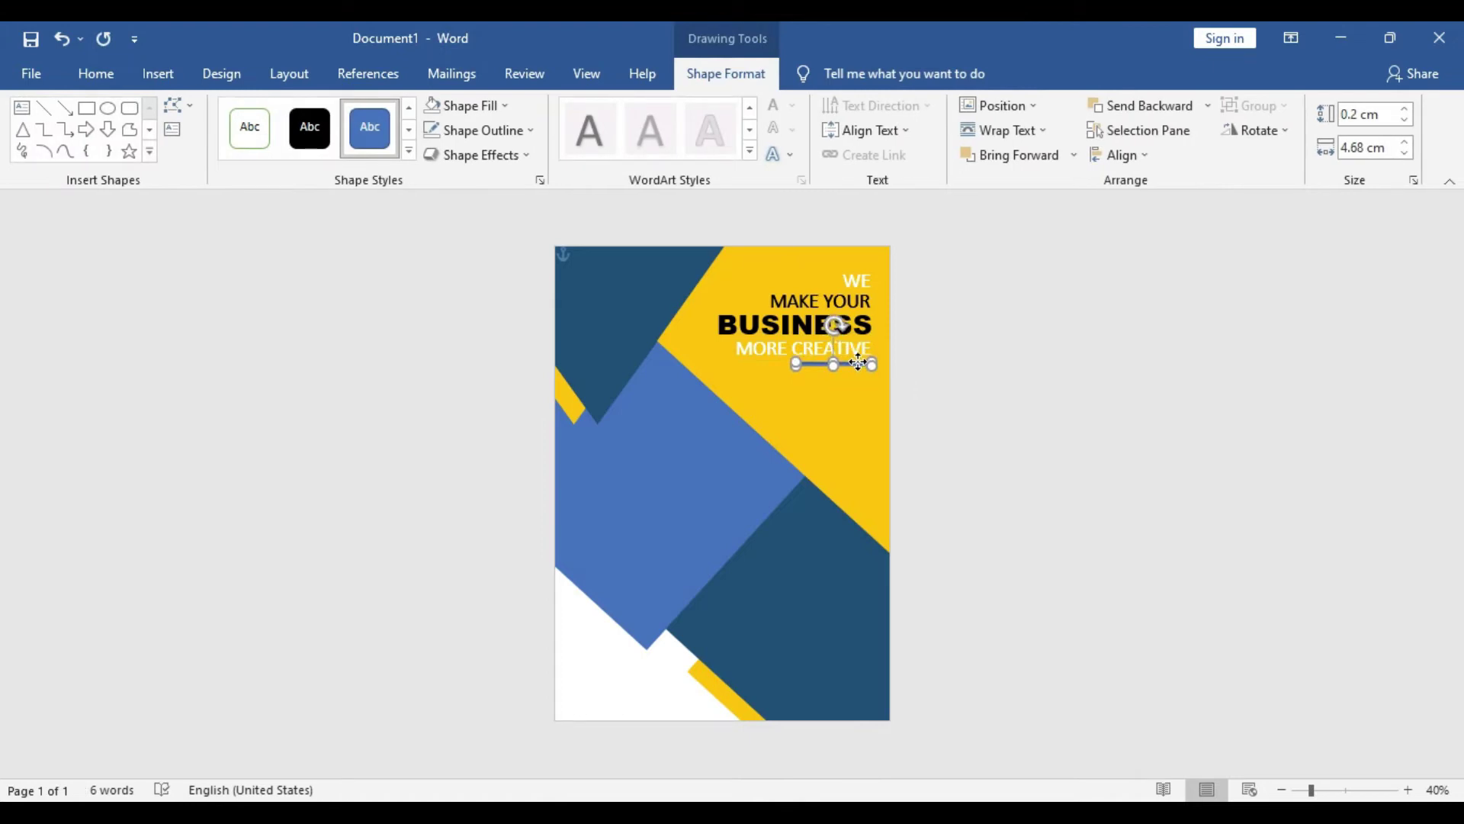
{"action": "left_click", "coordinate": [477, 106]}
{"action": "left_click", "coordinate": [450, 154]}
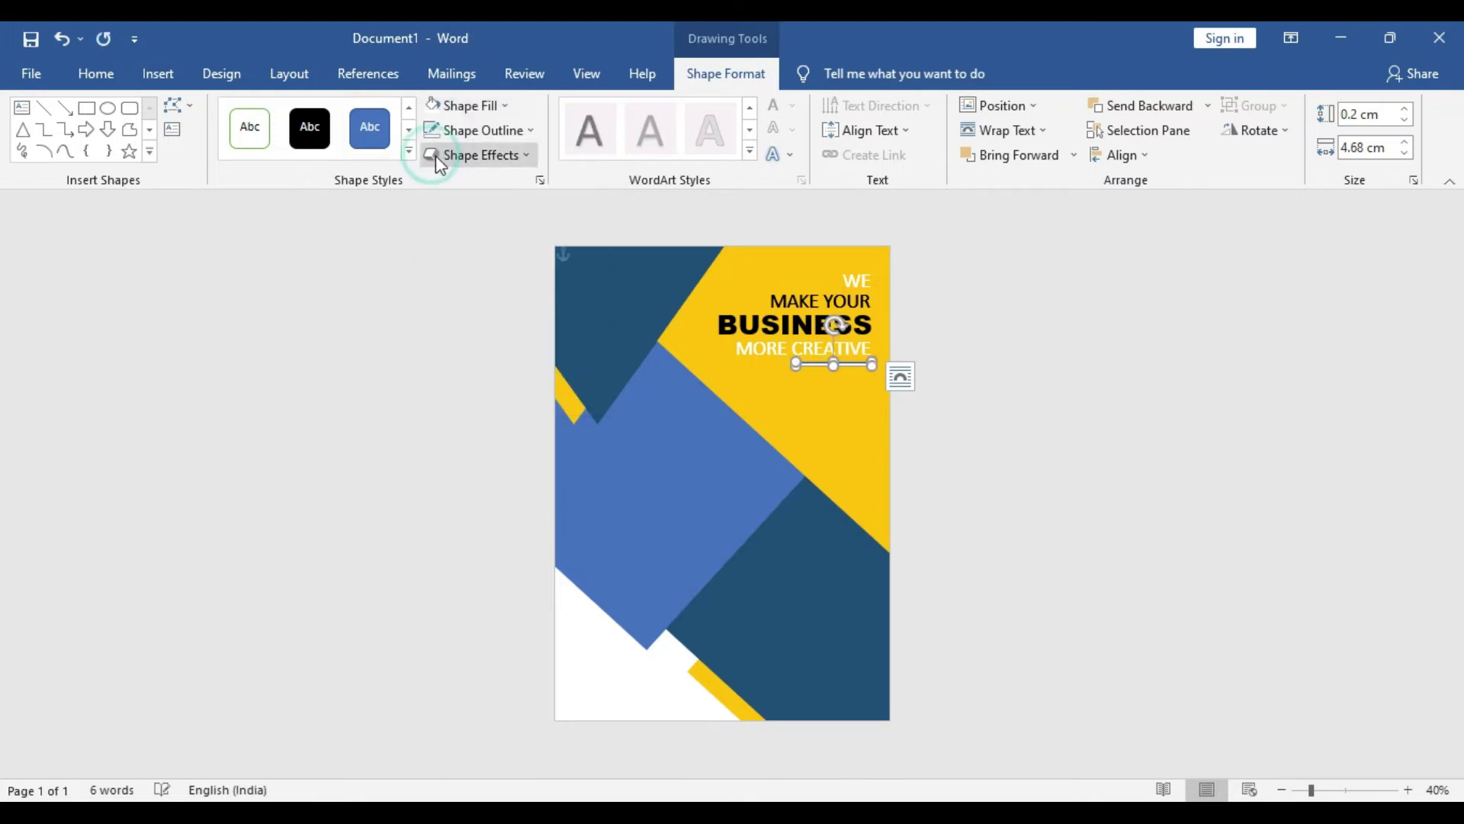
{"action": "left_click", "coordinate": [525, 130]}
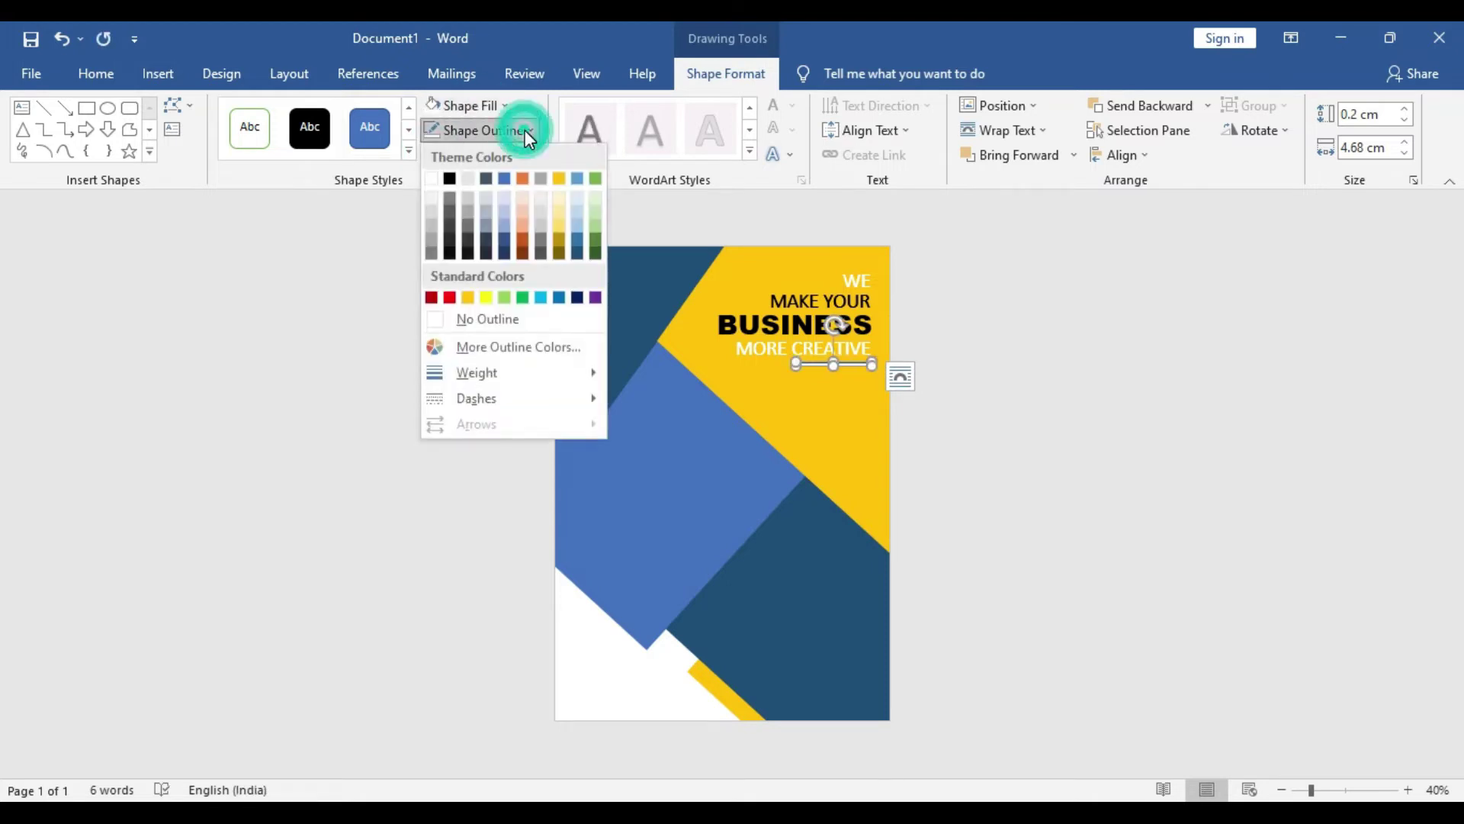
{"action": "left_click", "coordinate": [433, 177]}
{"action": "left_click", "coordinate": [961, 324]}
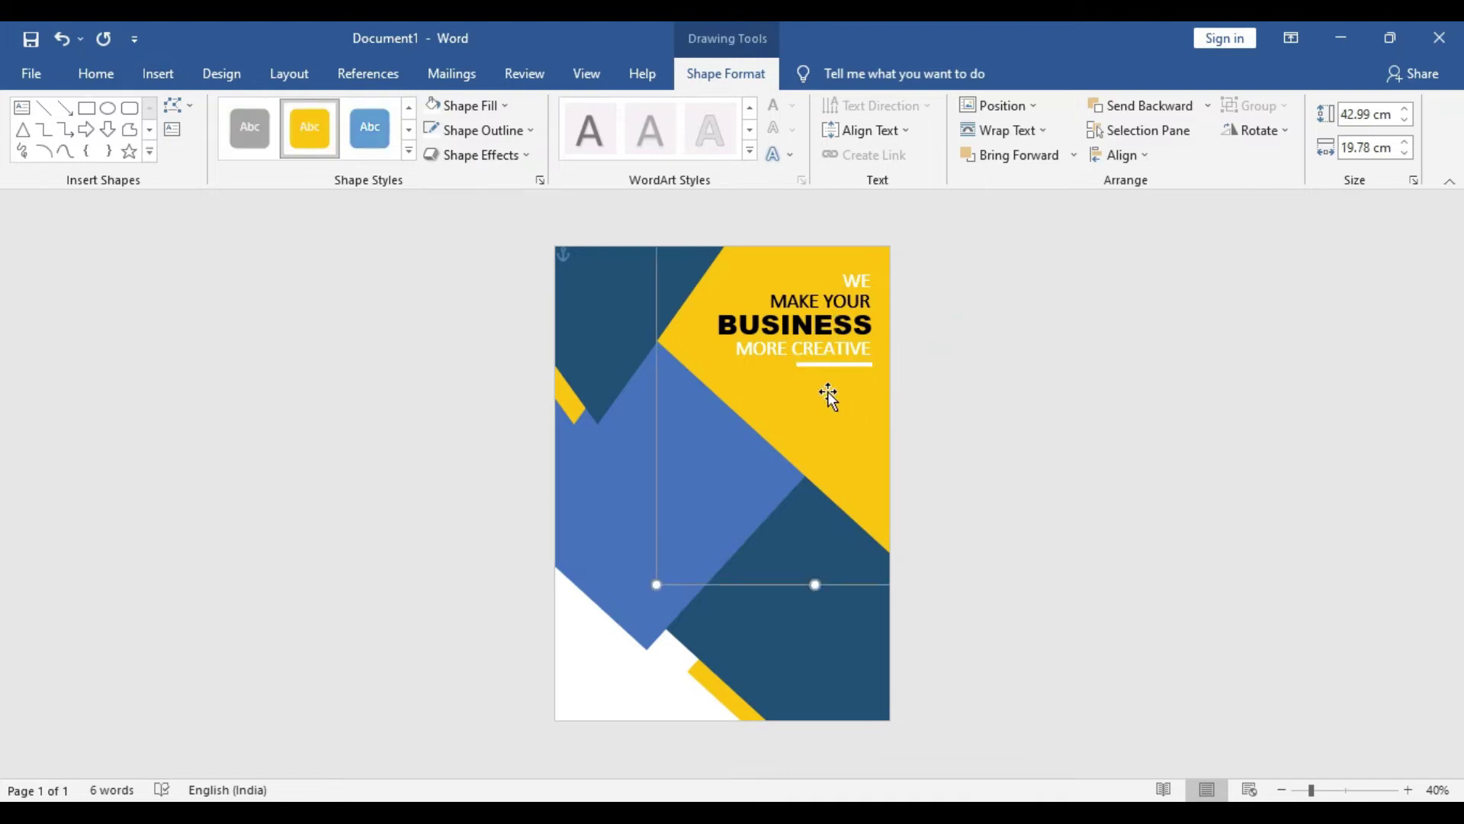
{"action": "left_click", "coordinate": [767, 355]}
Duplicate the MORE CREATIVE box below the original and set its text to 18 pt
{"action": "key", "text": "ctrl+v"}
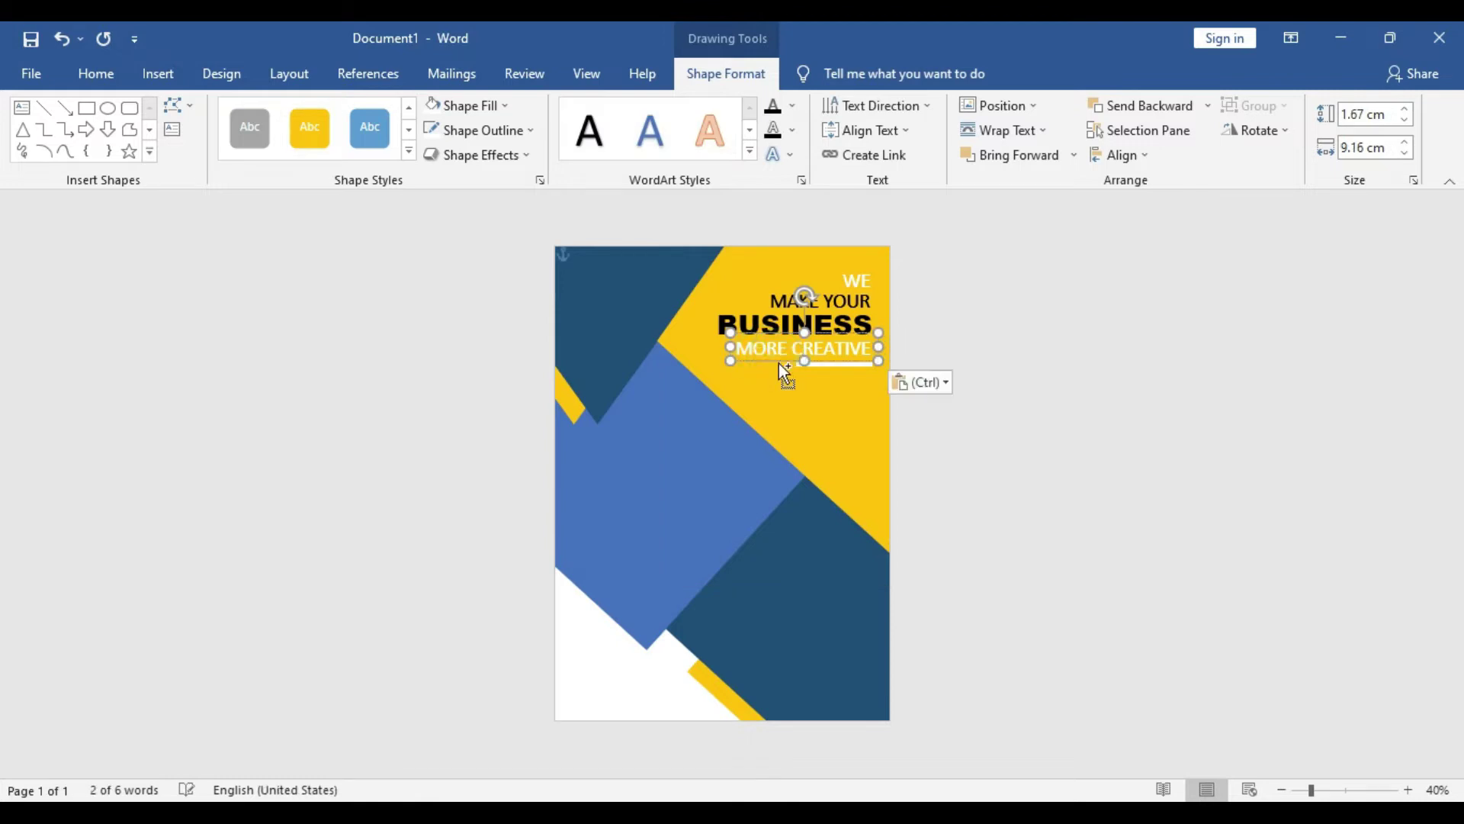
{"action": "mouse_move", "coordinate": [771, 360]}
{"action": "left_mouse_down"}
{"action": "mouse_move", "coordinate": [763, 393]}
{"action": "mouse_move", "coordinate": [804, 414]}
{"action": "left_mouse_up"}
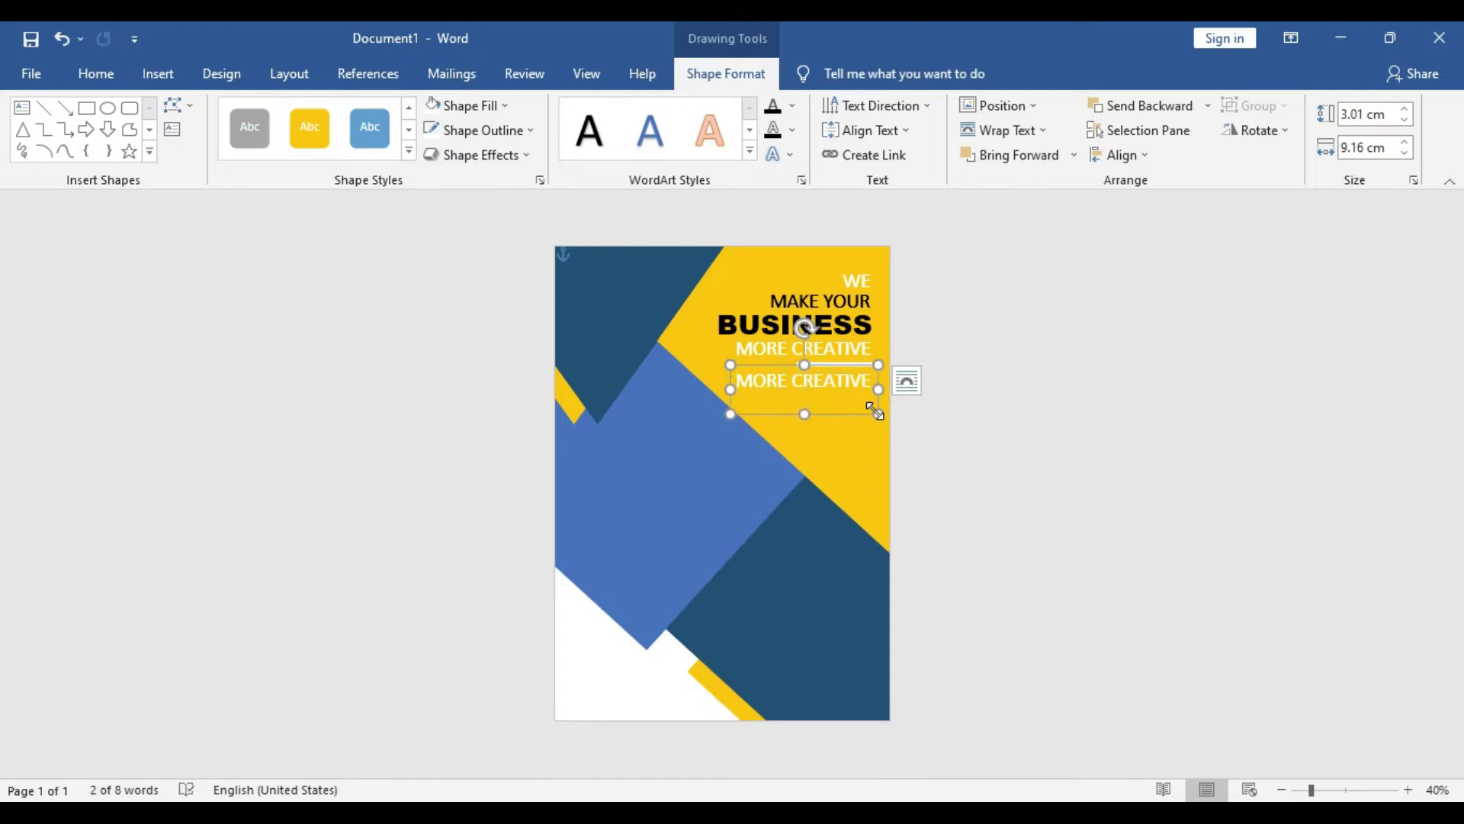
{"action": "left_click", "coordinate": [1024, 530]}
{"action": "triple_click", "coordinate": [824, 381]}
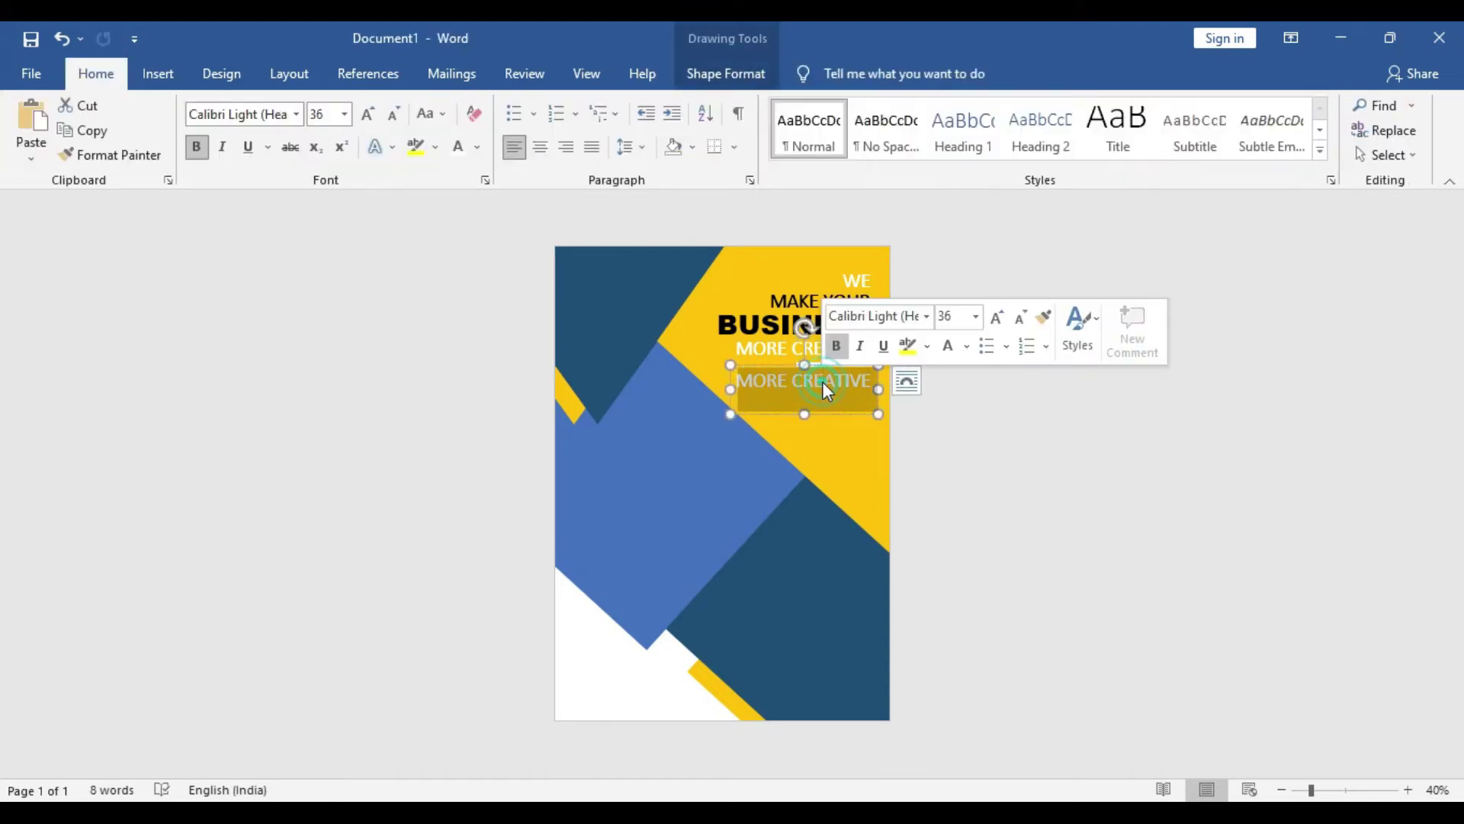
{"action": "left_click", "coordinate": [975, 316]}
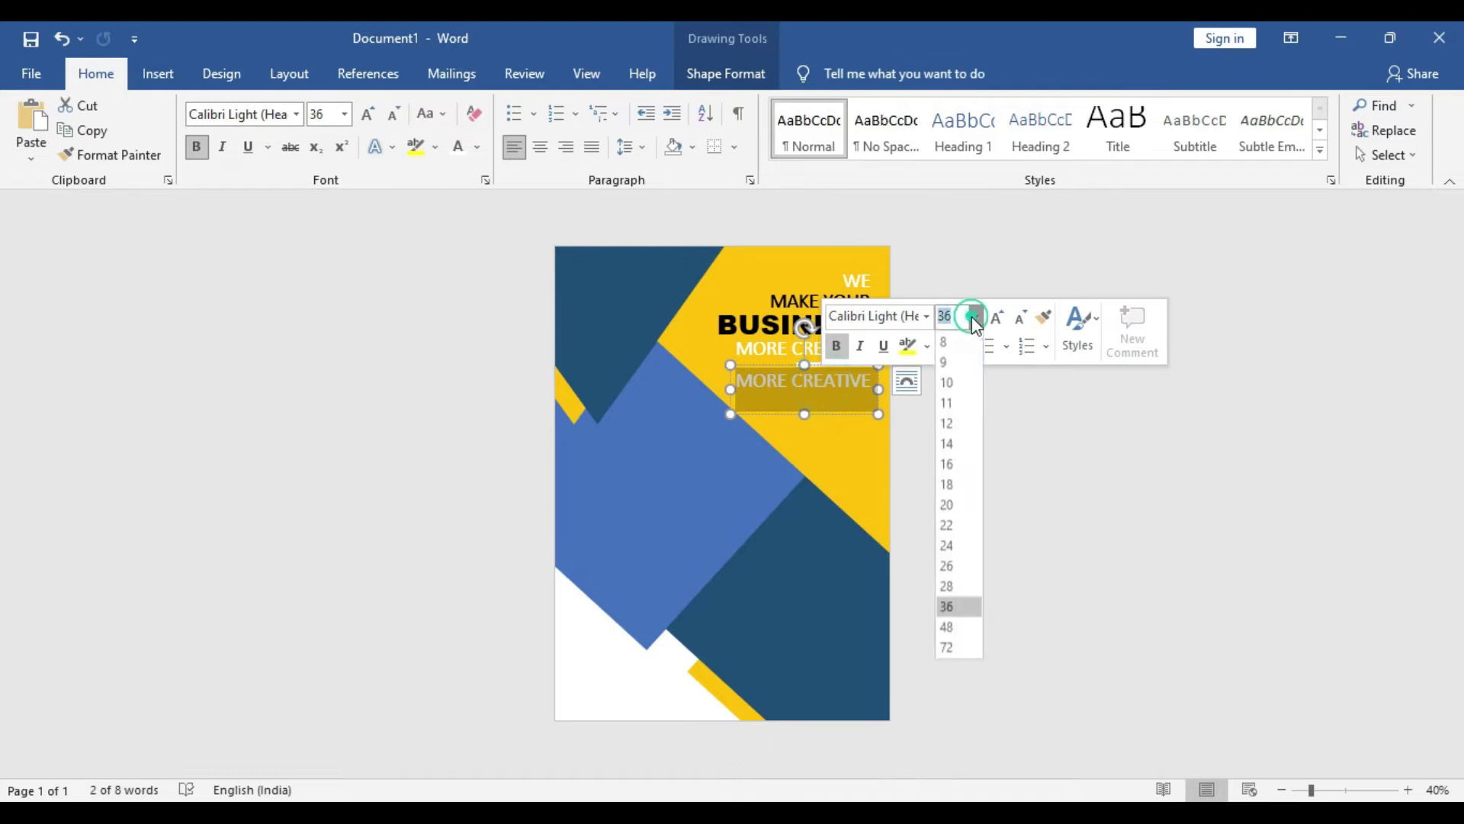
{"action": "left_click", "coordinate": [948, 485]}
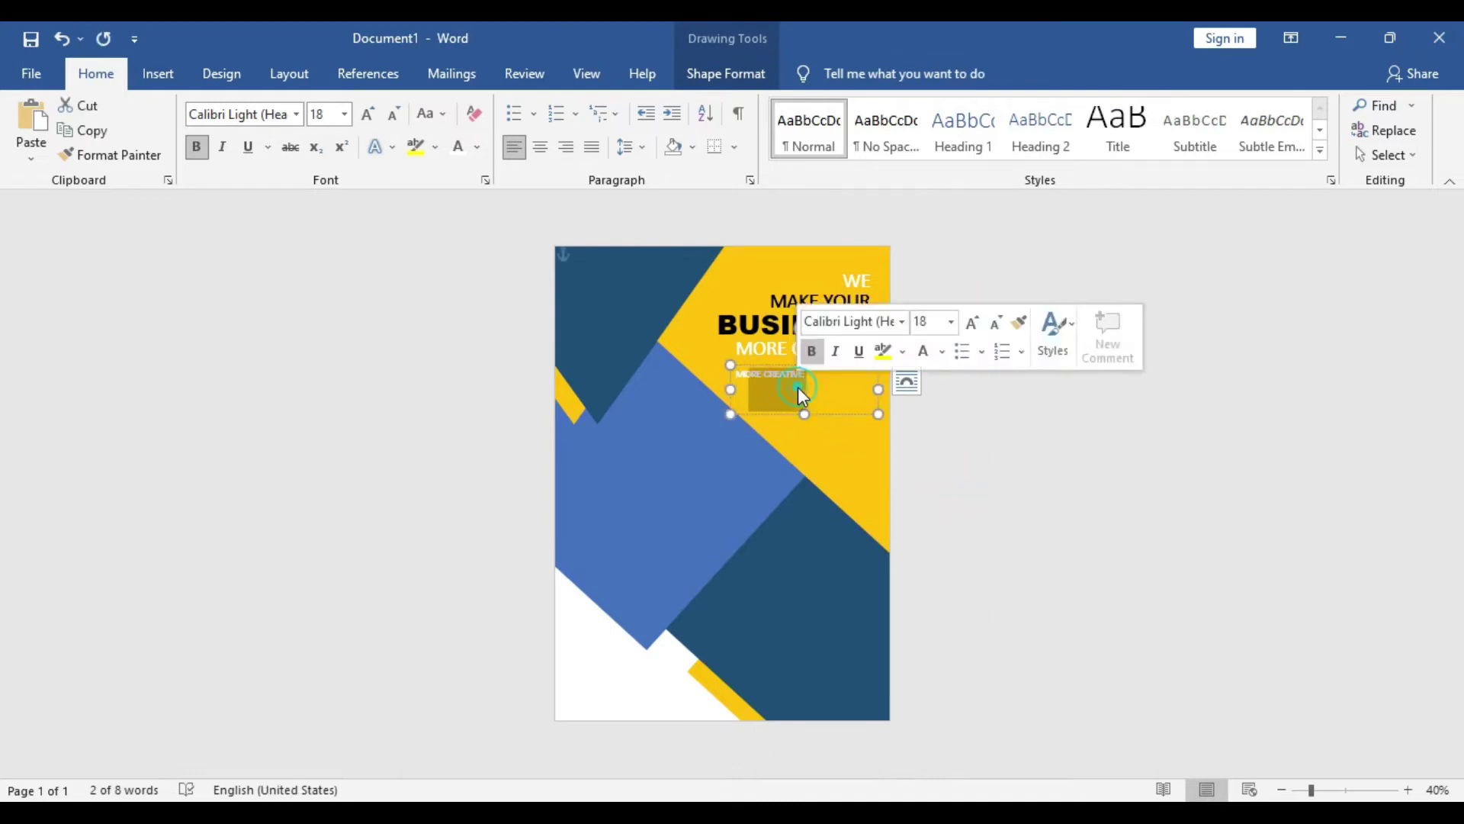
Replace the copy's text with right-aligned Lorem Ipsum in Calibri (Body), nudged slightly lower
{"action": "key", "text": "ctrl+v"}
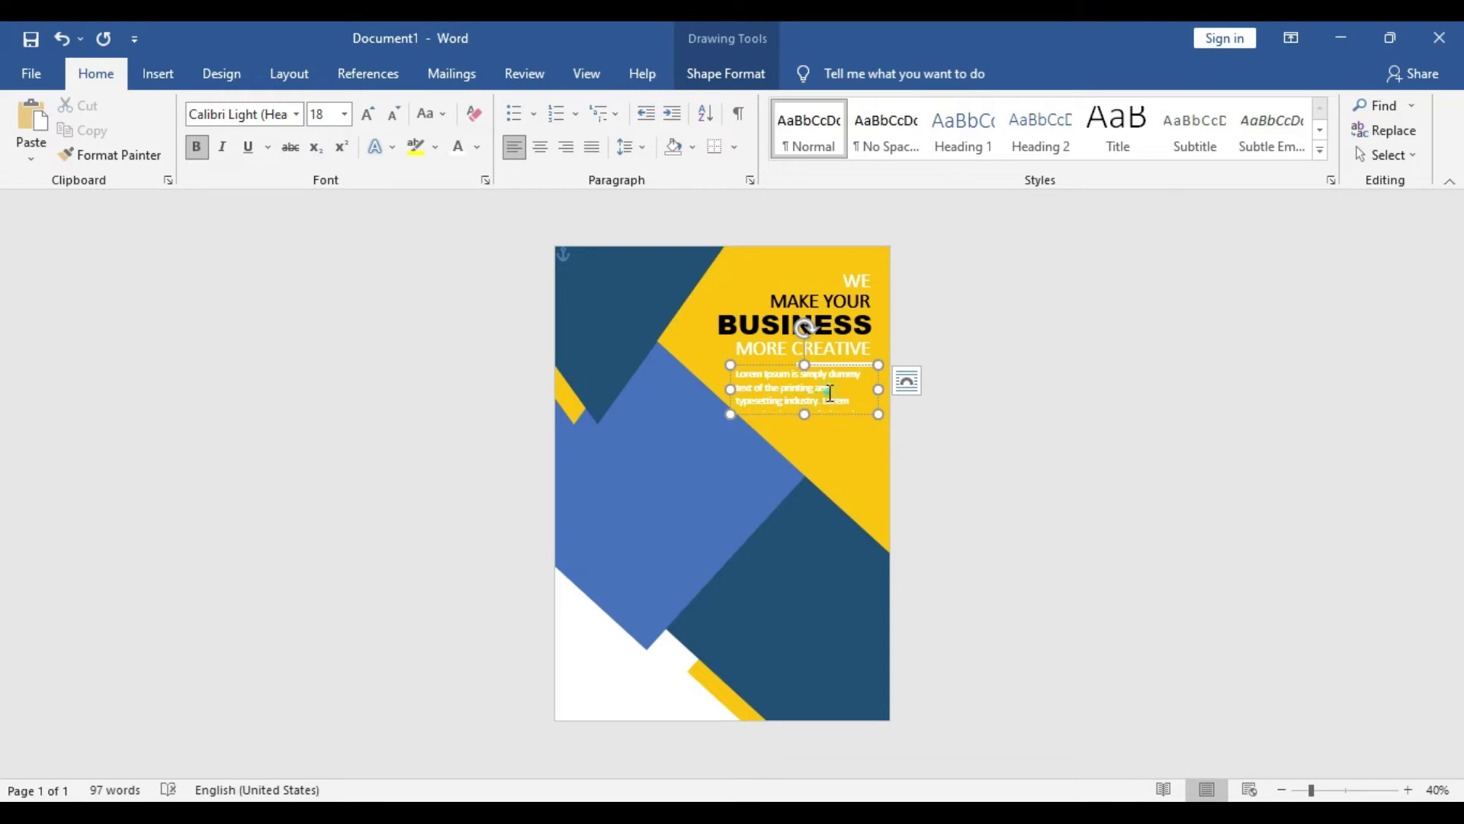
{"action": "triple_click", "coordinate": [829, 393]}
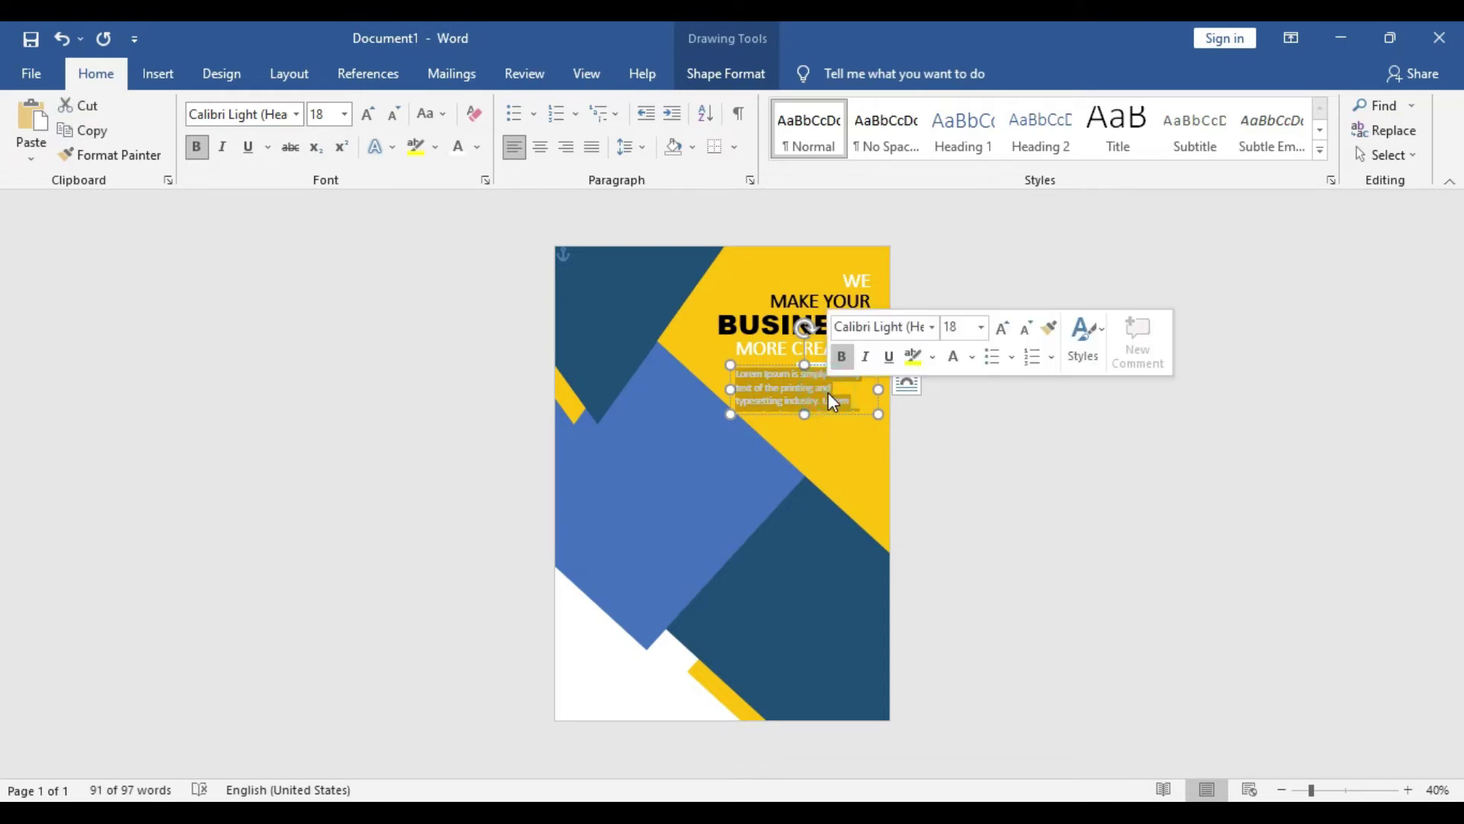
{"action": "left_click", "coordinate": [566, 146]}
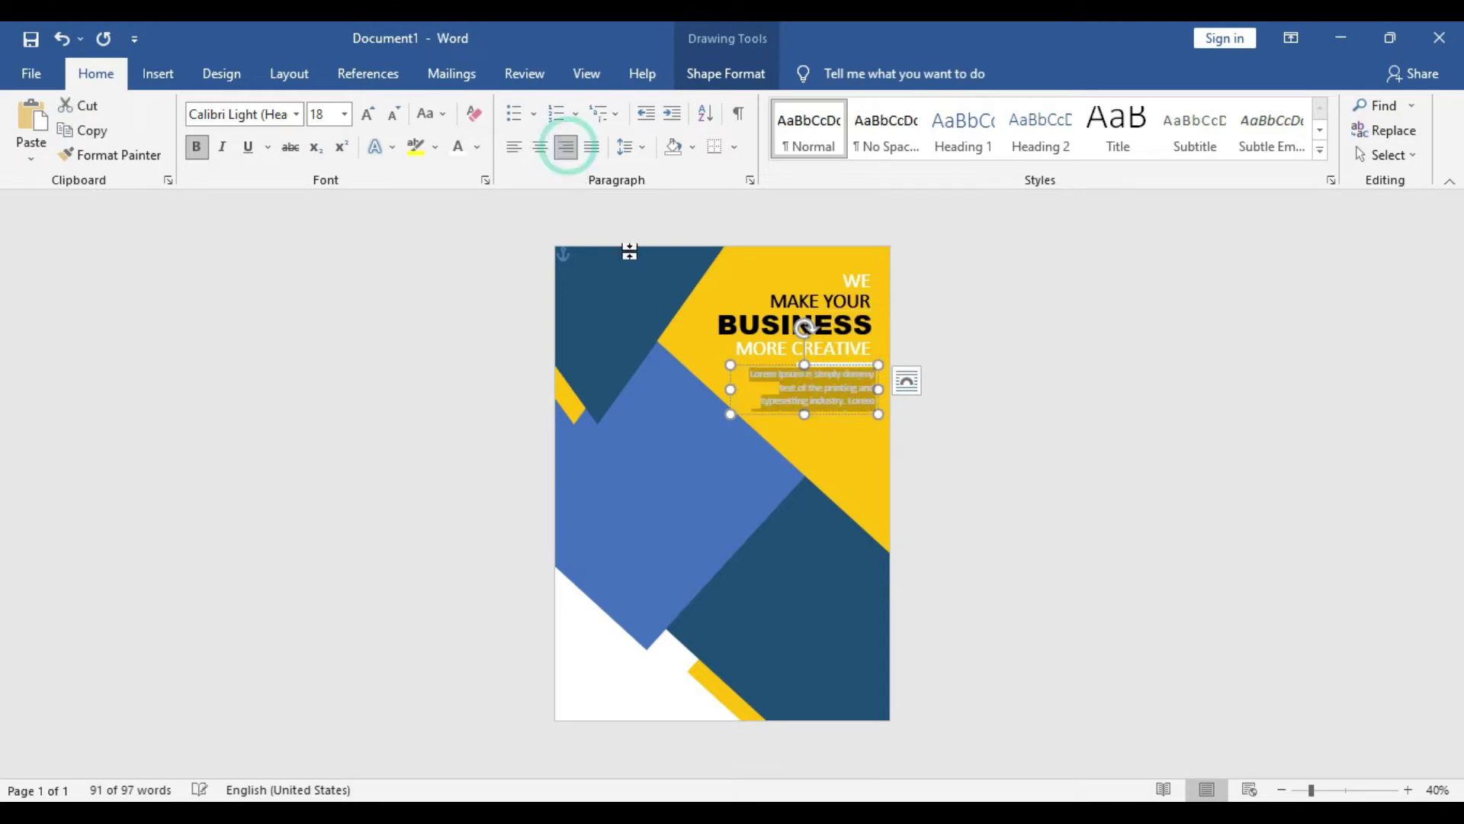
{"action": "left_click", "coordinate": [801, 408]}
{"action": "left_click_drag", "start_coordinate": [814, 373], "coordinate": [840, 375]}
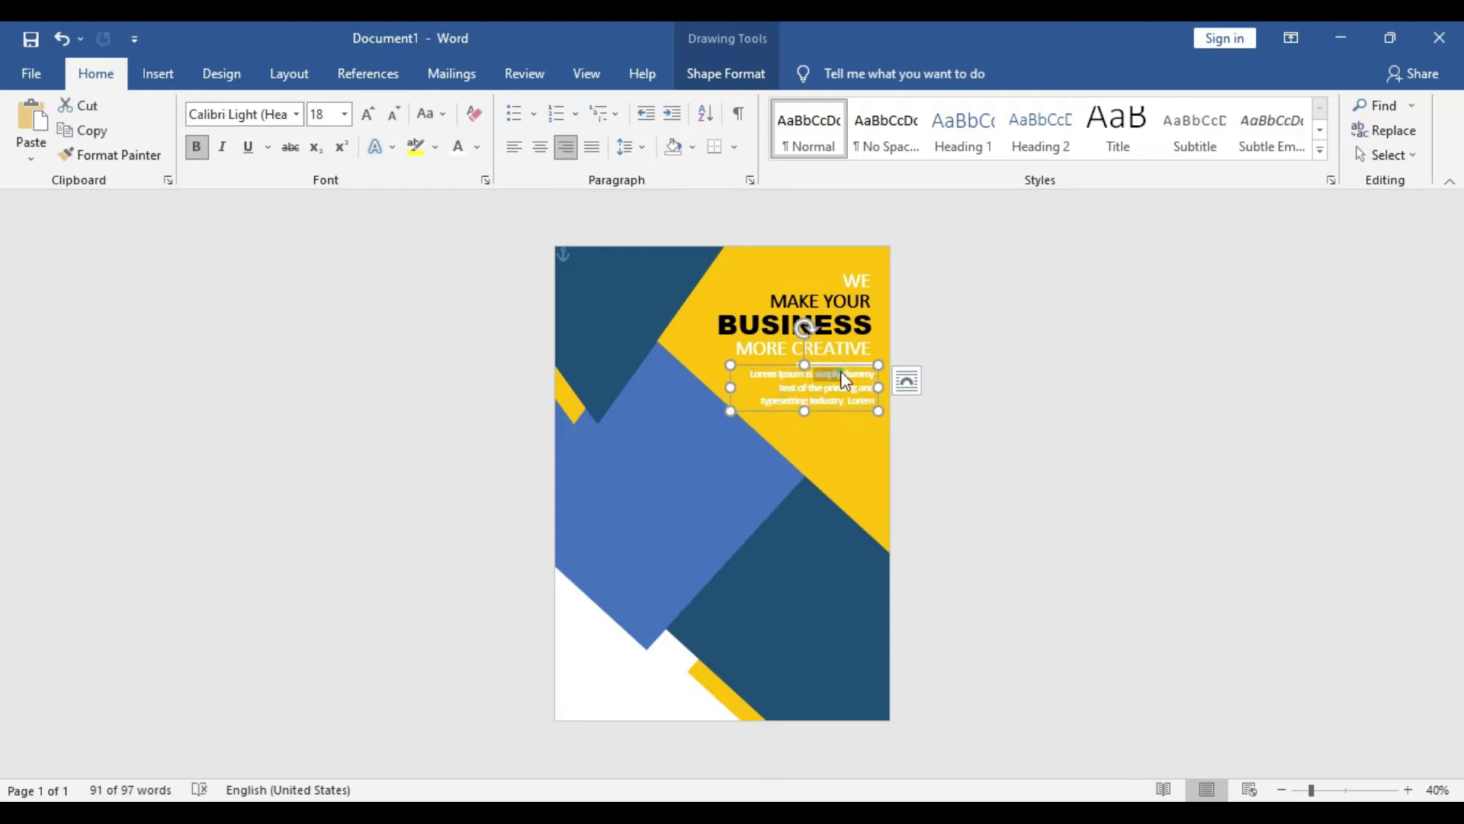
{"action": "left_click", "coordinate": [944, 306]}
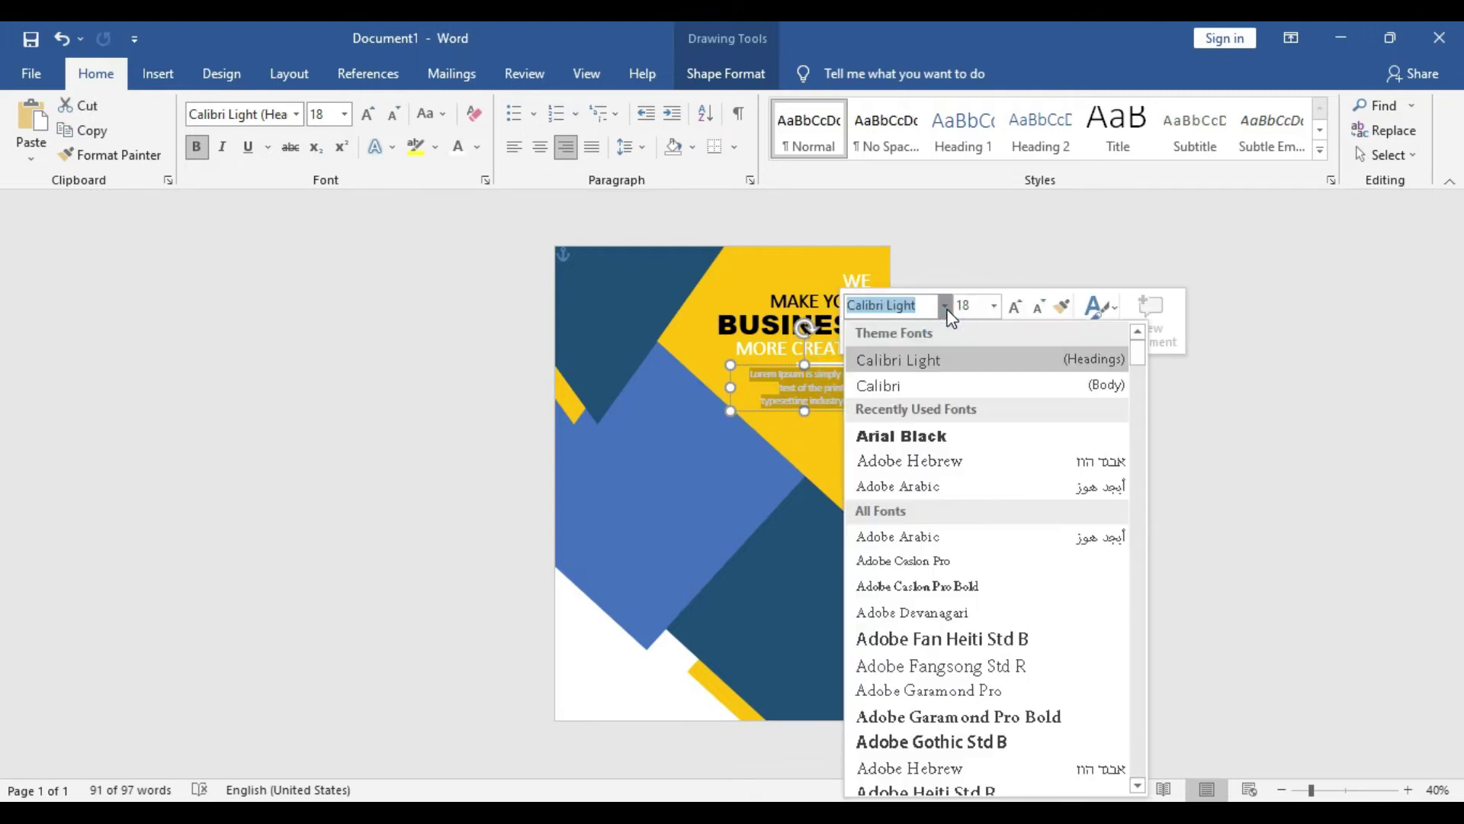
{"action": "left_click", "coordinate": [932, 384]}
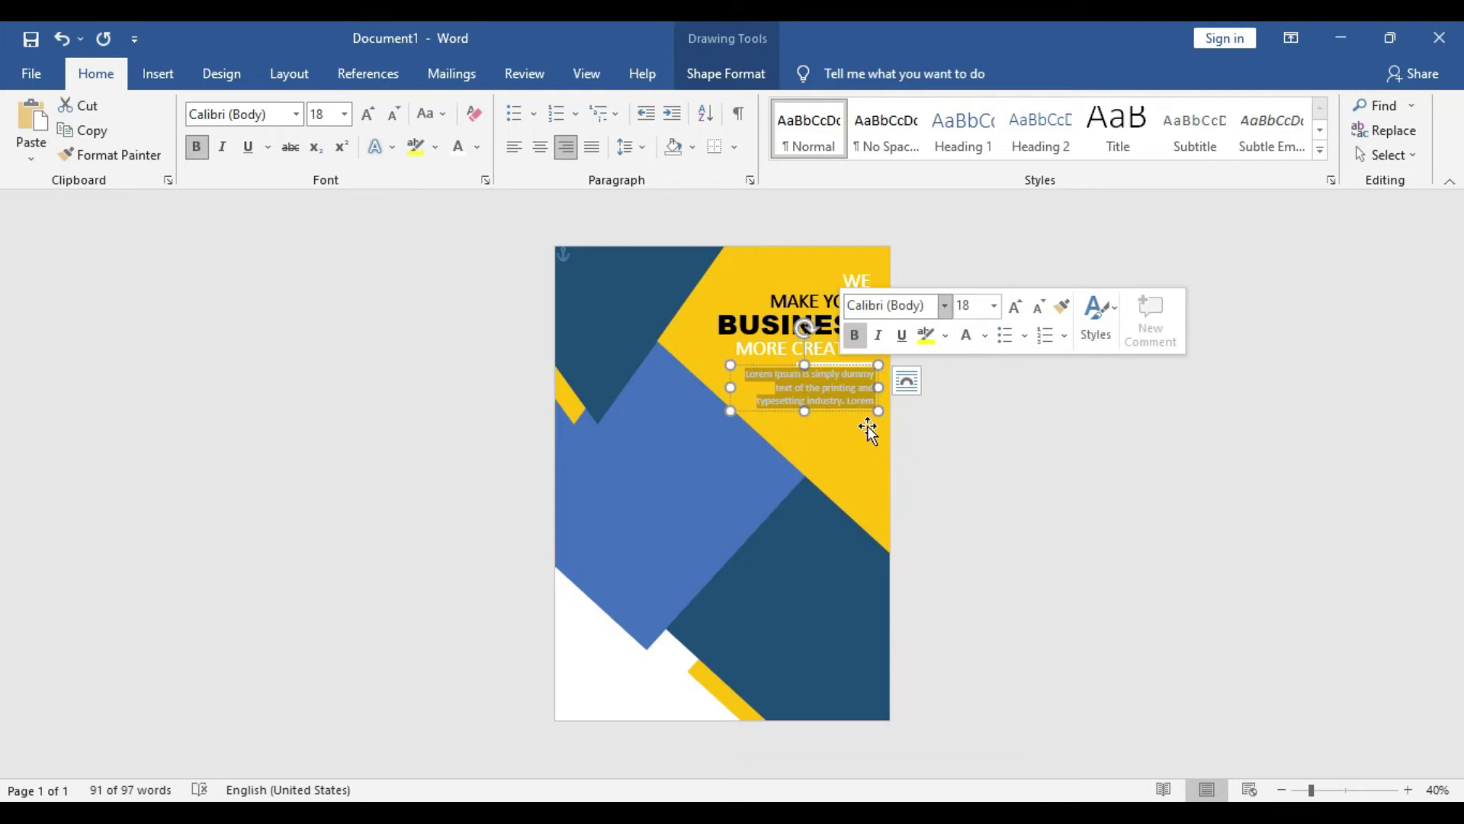
{"action": "left_click_drag", "start_coordinate": [853, 410], "coordinate": [853, 413]}
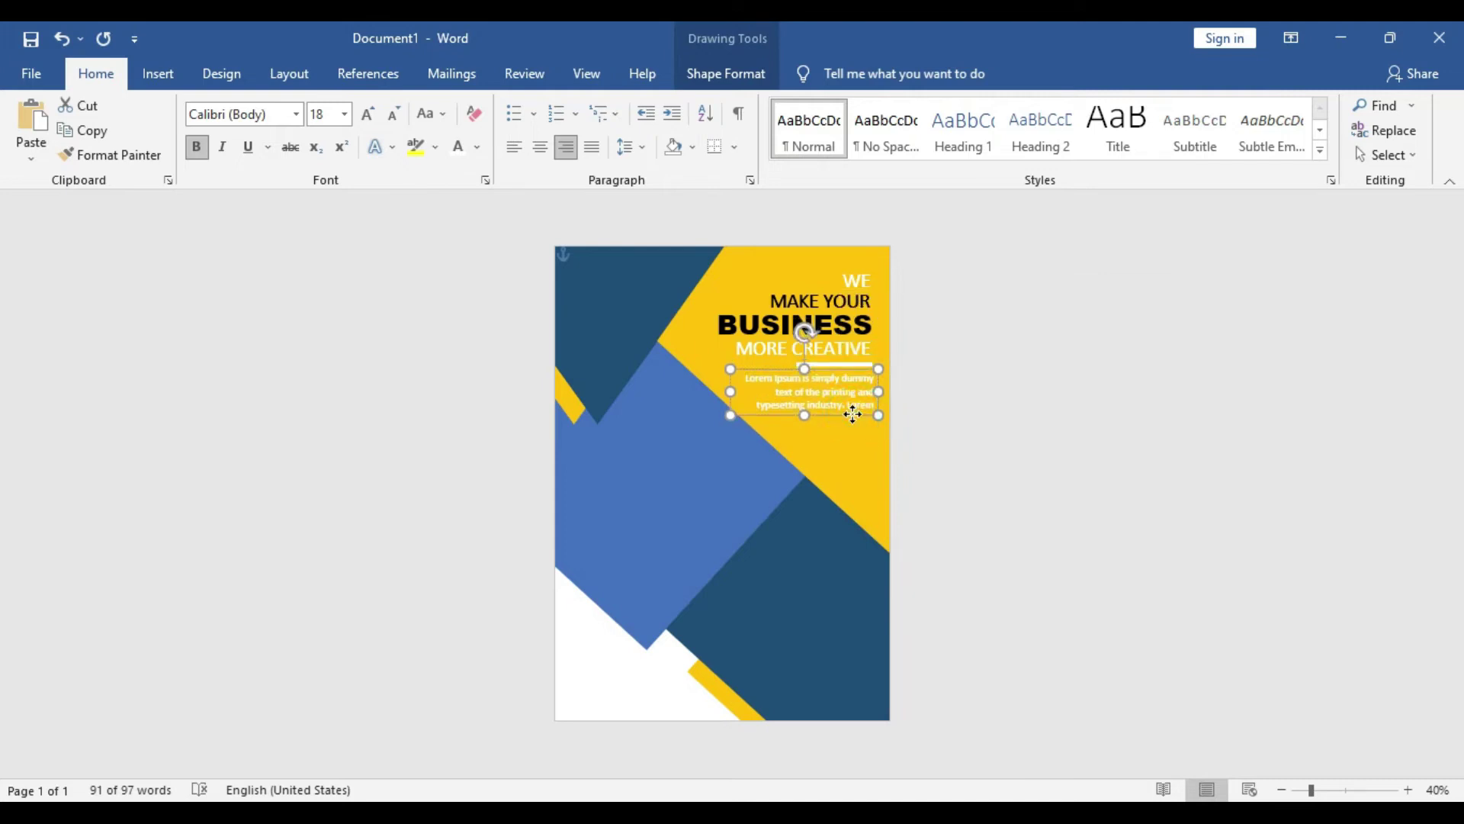
{"action": "left_click", "coordinate": [1100, 405]}
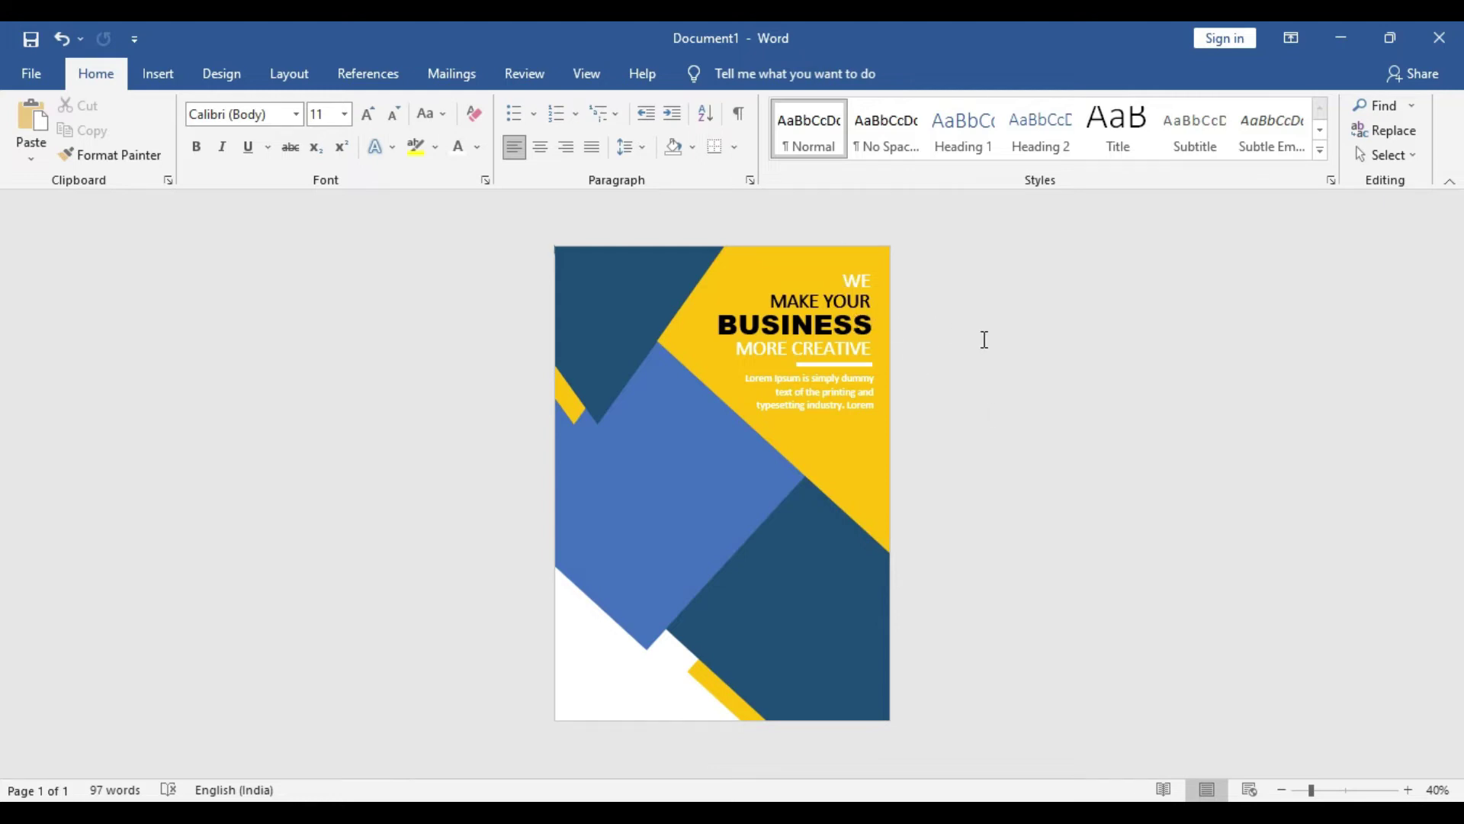
Change the font color of BUSINESS and MAKE YOUR to dark blue
{"action": "double_click", "coordinate": [836, 322]}
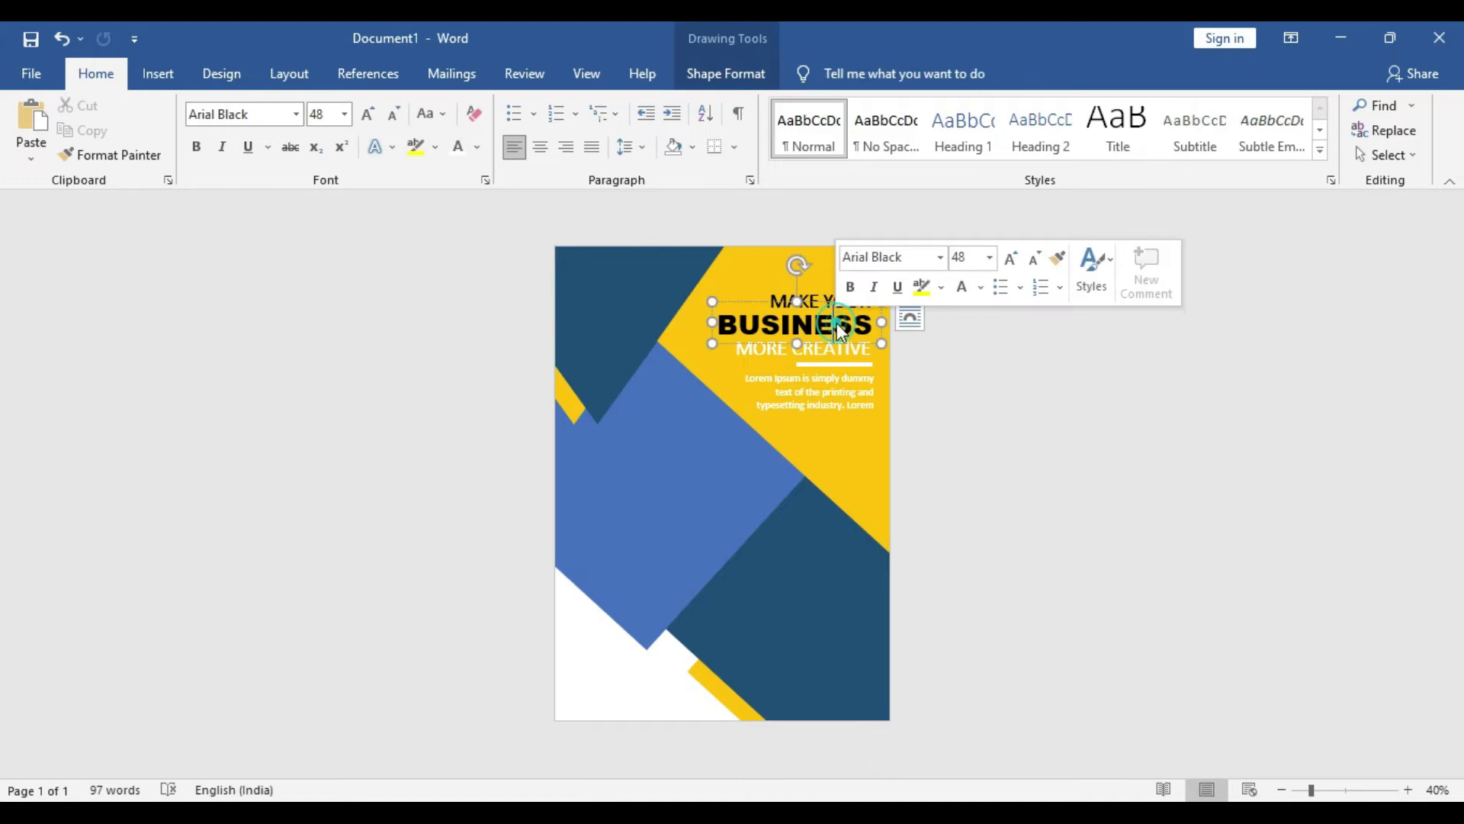
{"action": "left_click", "coordinate": [982, 288]}
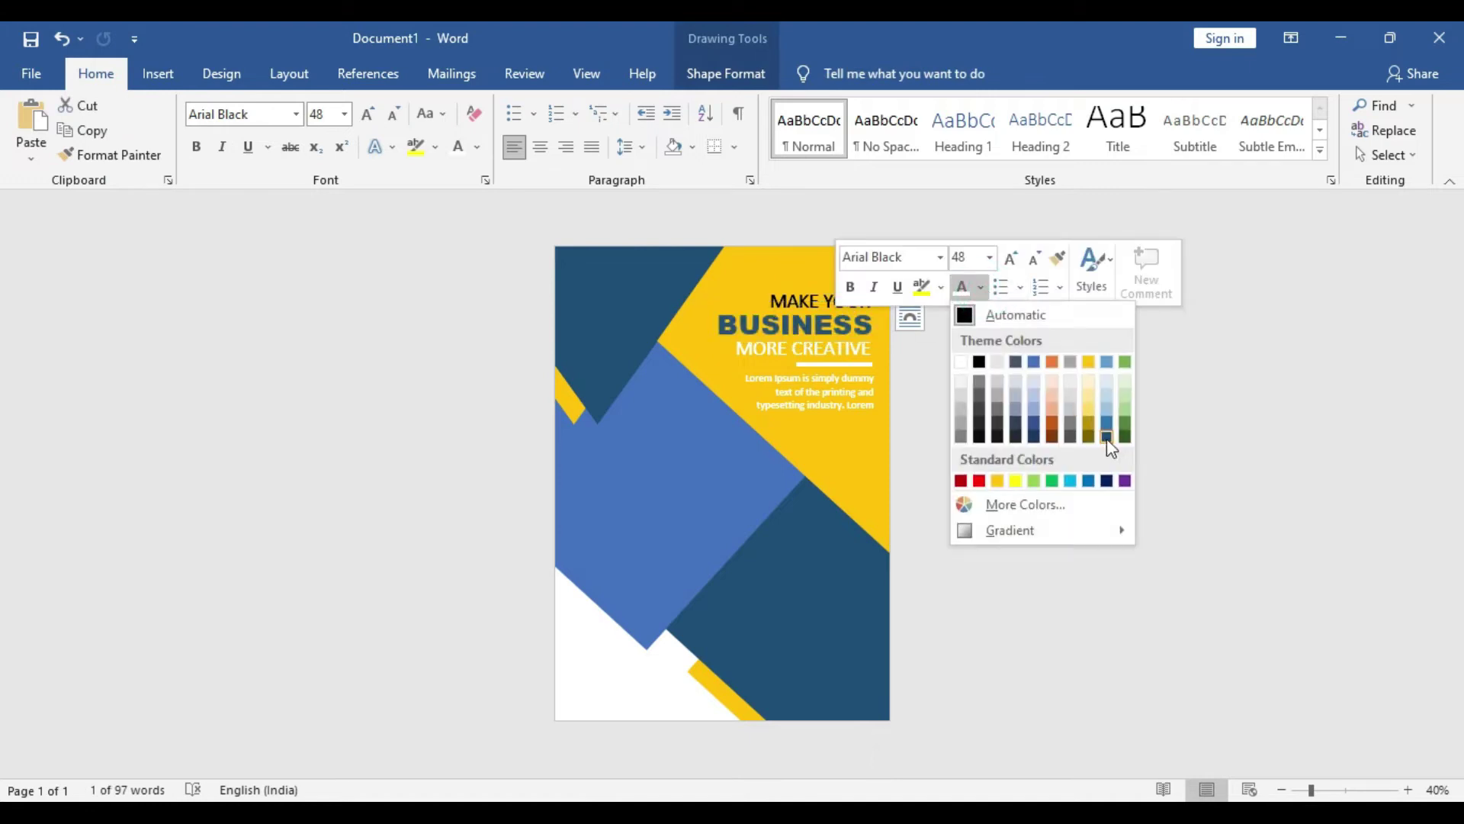
{"action": "left_click", "coordinate": [1107, 437]}
{"action": "left_click_drag", "start_coordinate": [774, 301], "coordinate": [884, 290]}
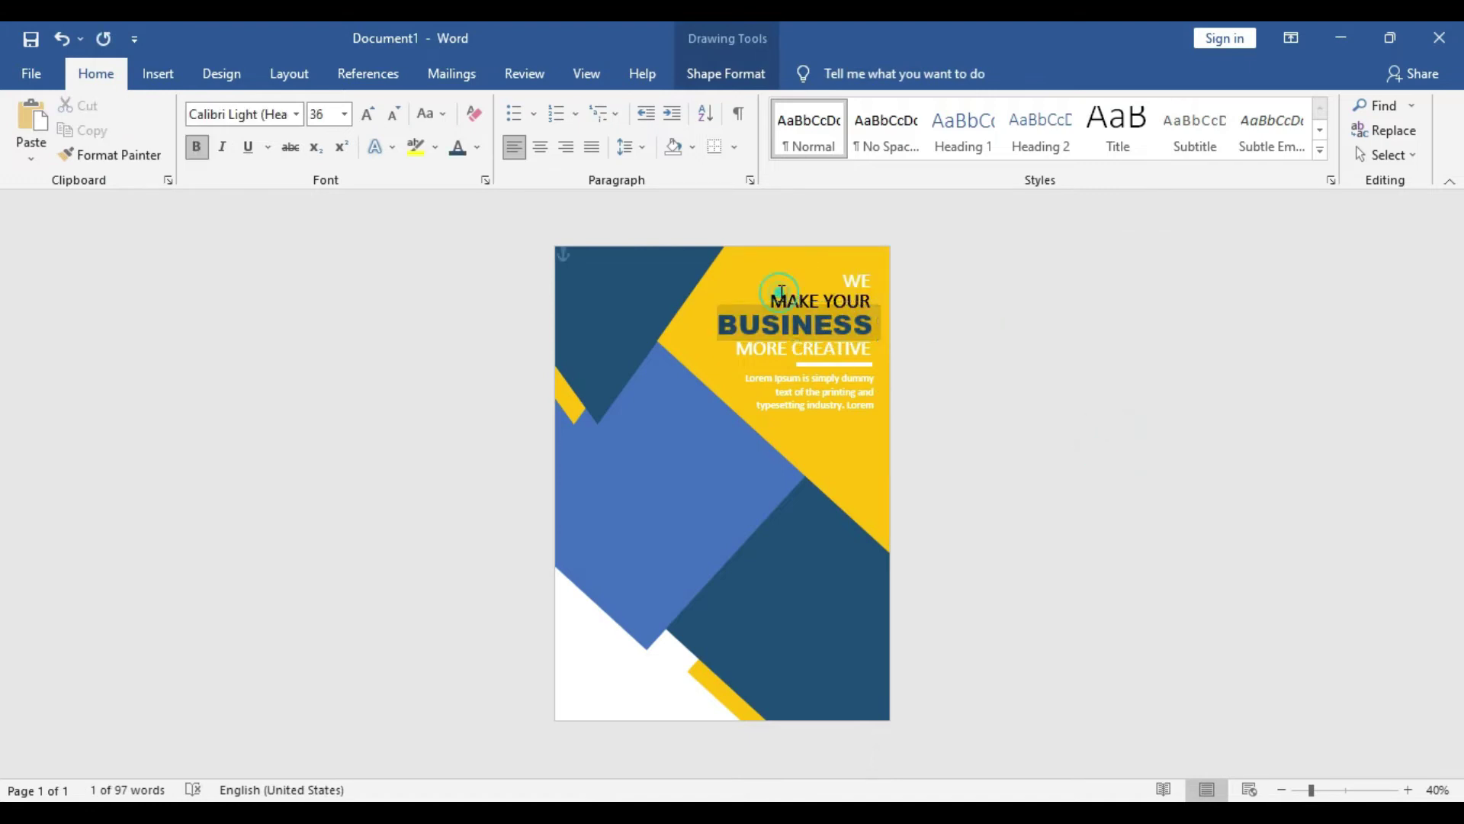
{"action": "left_click", "coordinate": [905, 257]}
{"action": "left_click", "coordinate": [996, 392]}
{"action": "left_click", "coordinate": [1097, 445]}
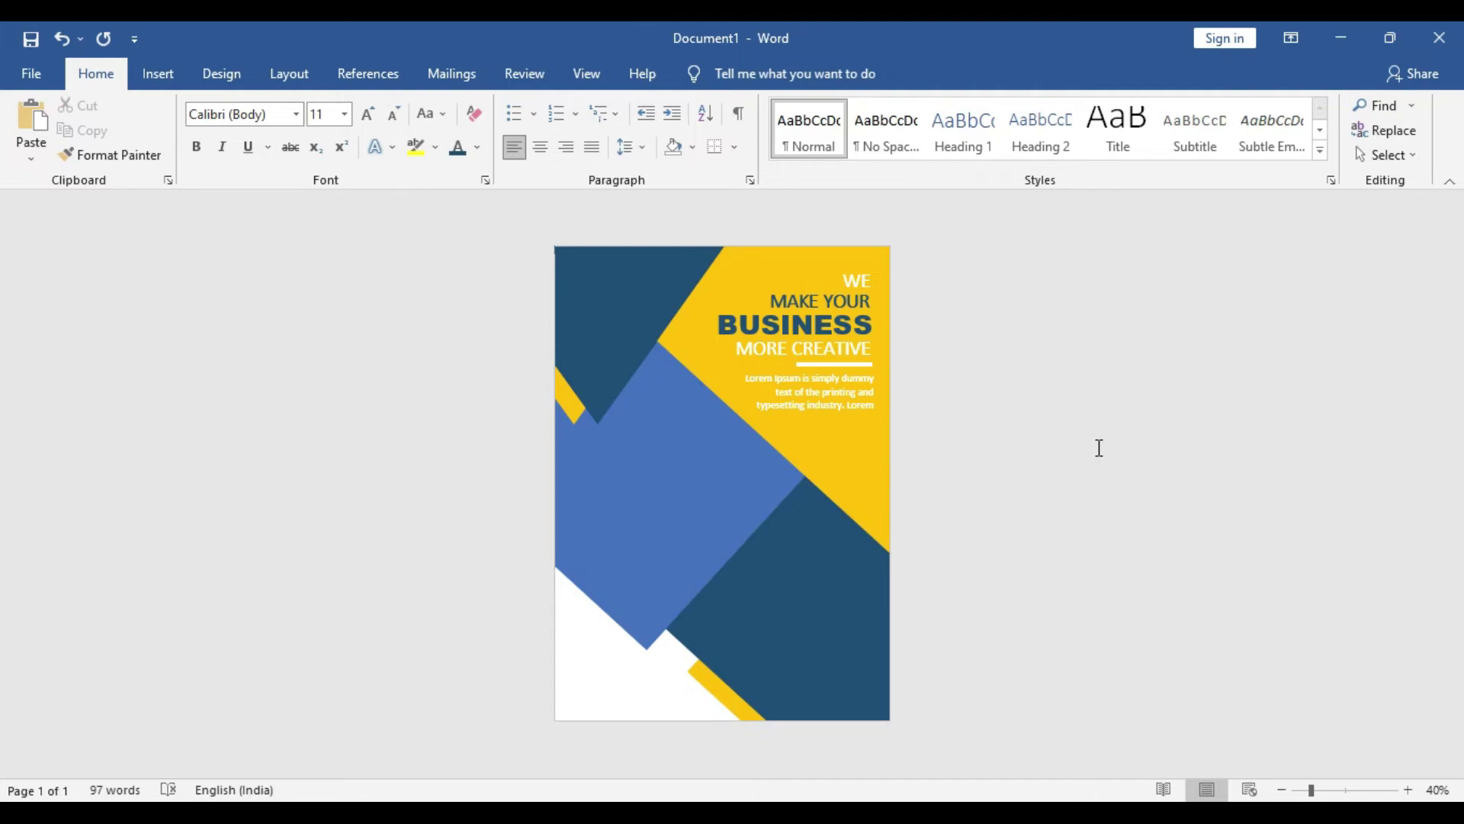
{"action": "left_click", "coordinate": [637, 501]}
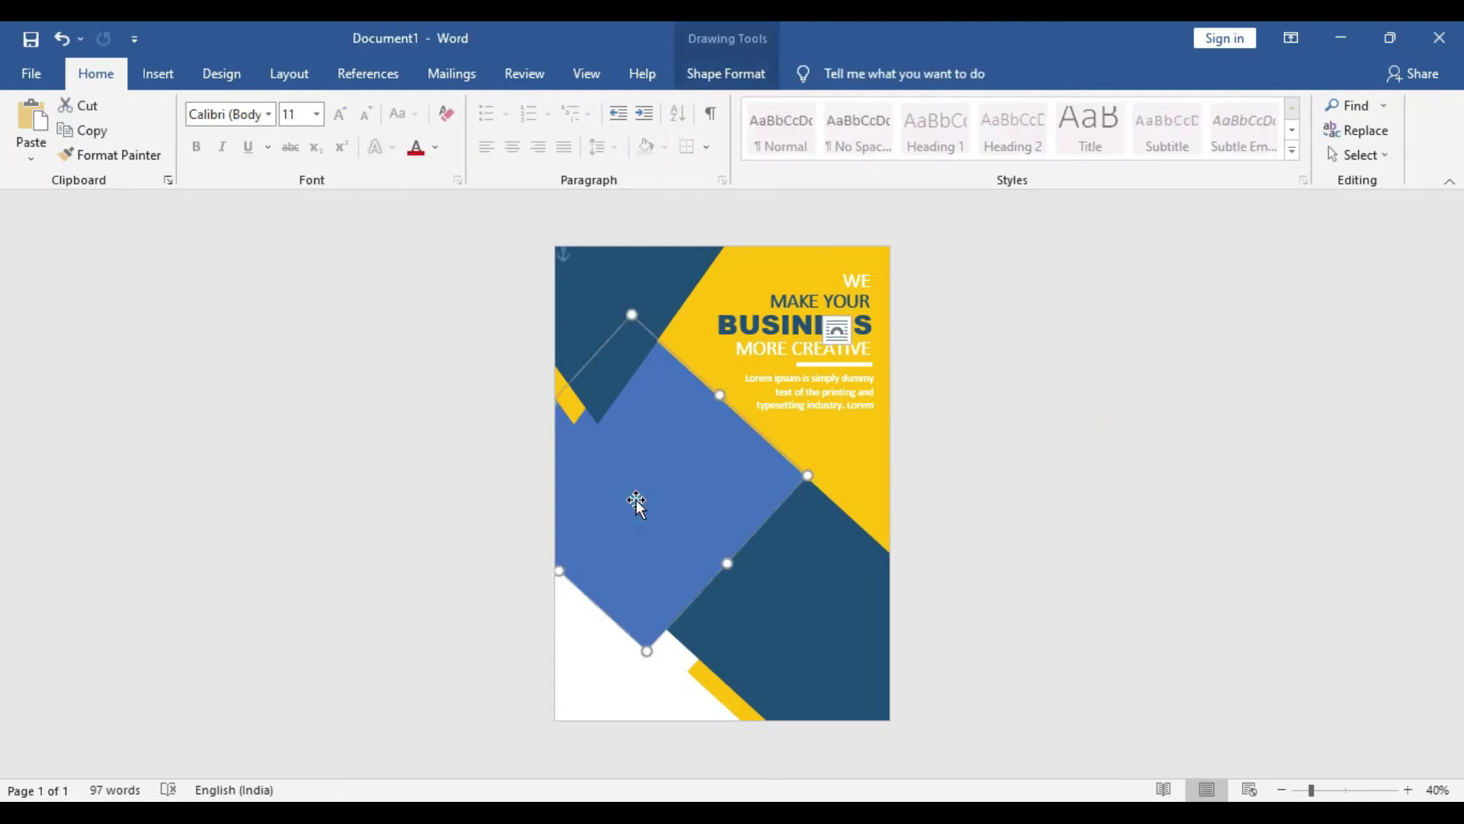
Use Shape Fill > Picture to fill the diamond with the man-on-the-phone photo from Downloads
{"action": "double_click", "coordinate": [654, 496]}
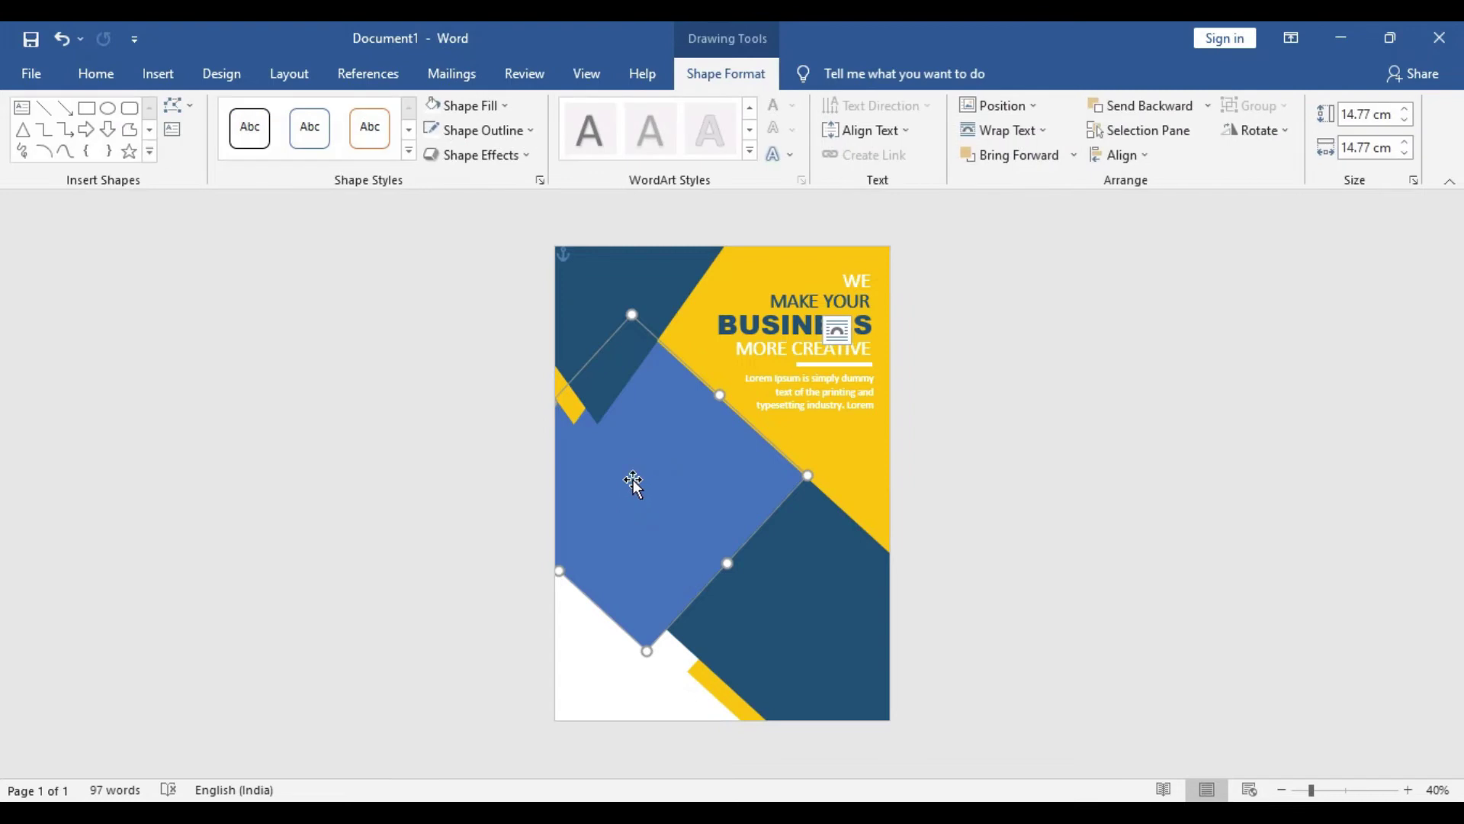
{"action": "left_click", "coordinate": [491, 111]}
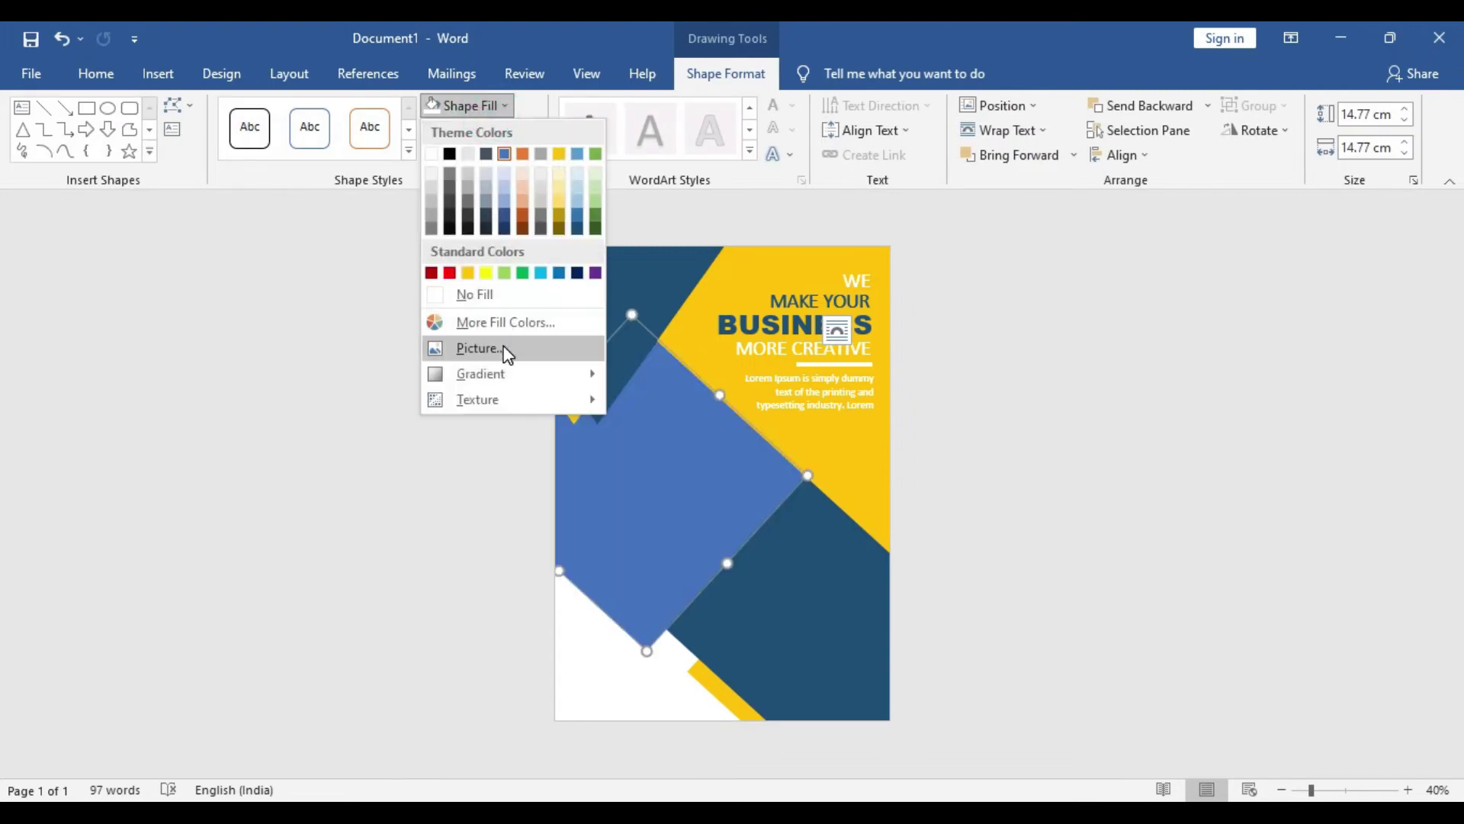
{"action": "left_click", "coordinate": [503, 348]}
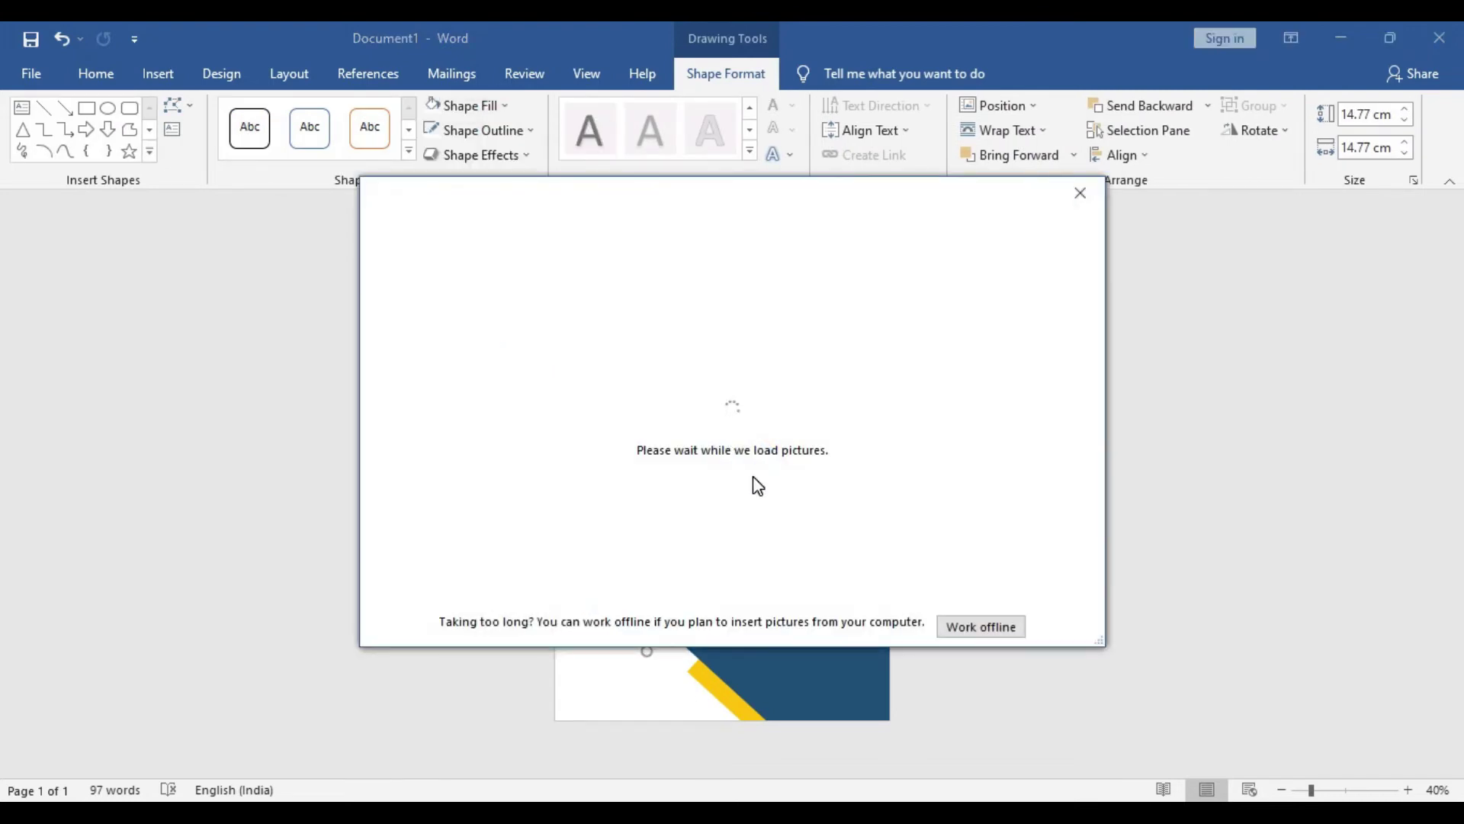
{"action": "left_click", "coordinate": [523, 300]}
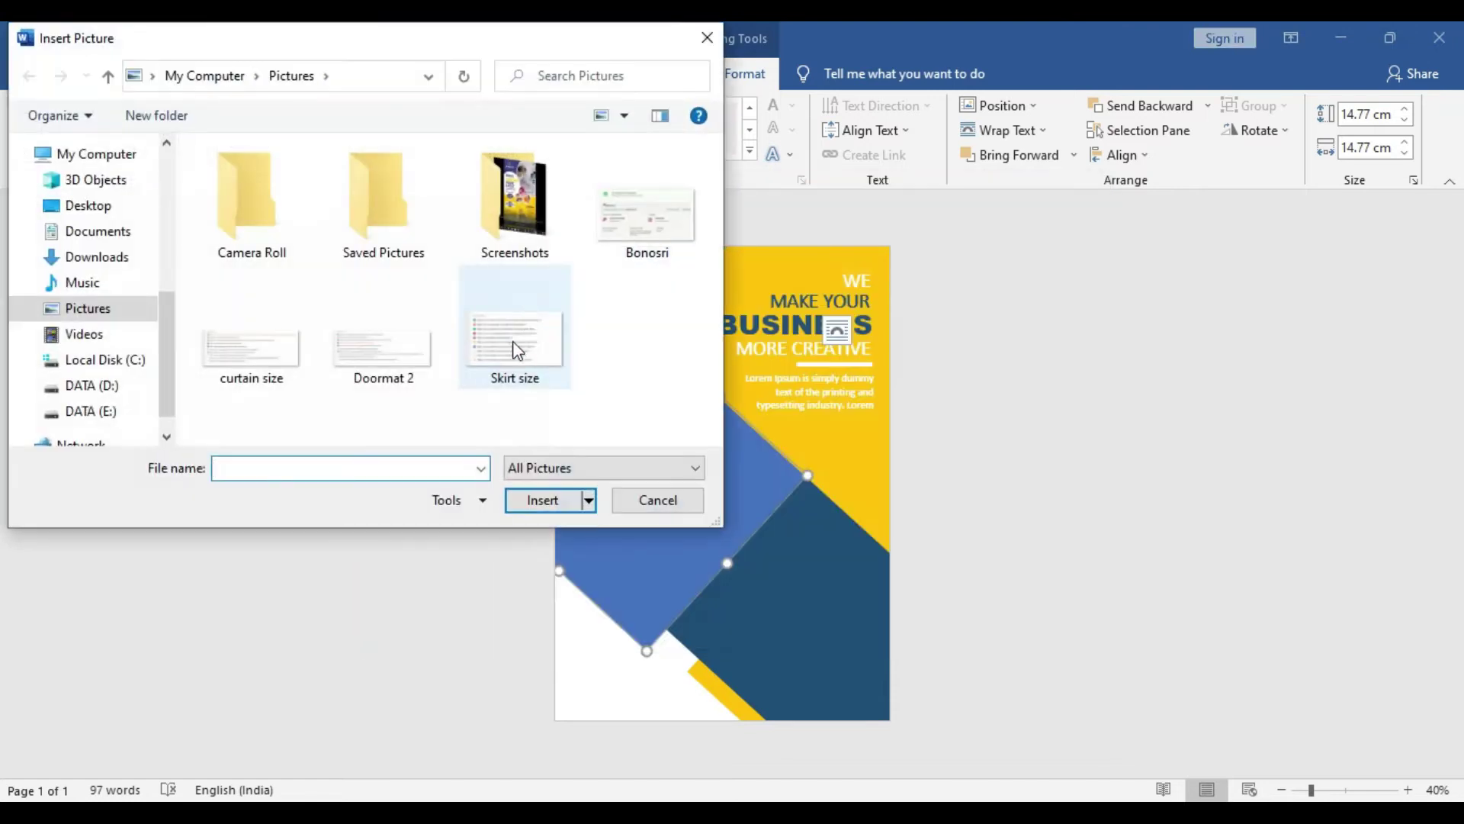
{"action": "mouse_move", "coordinate": [104, 359]}
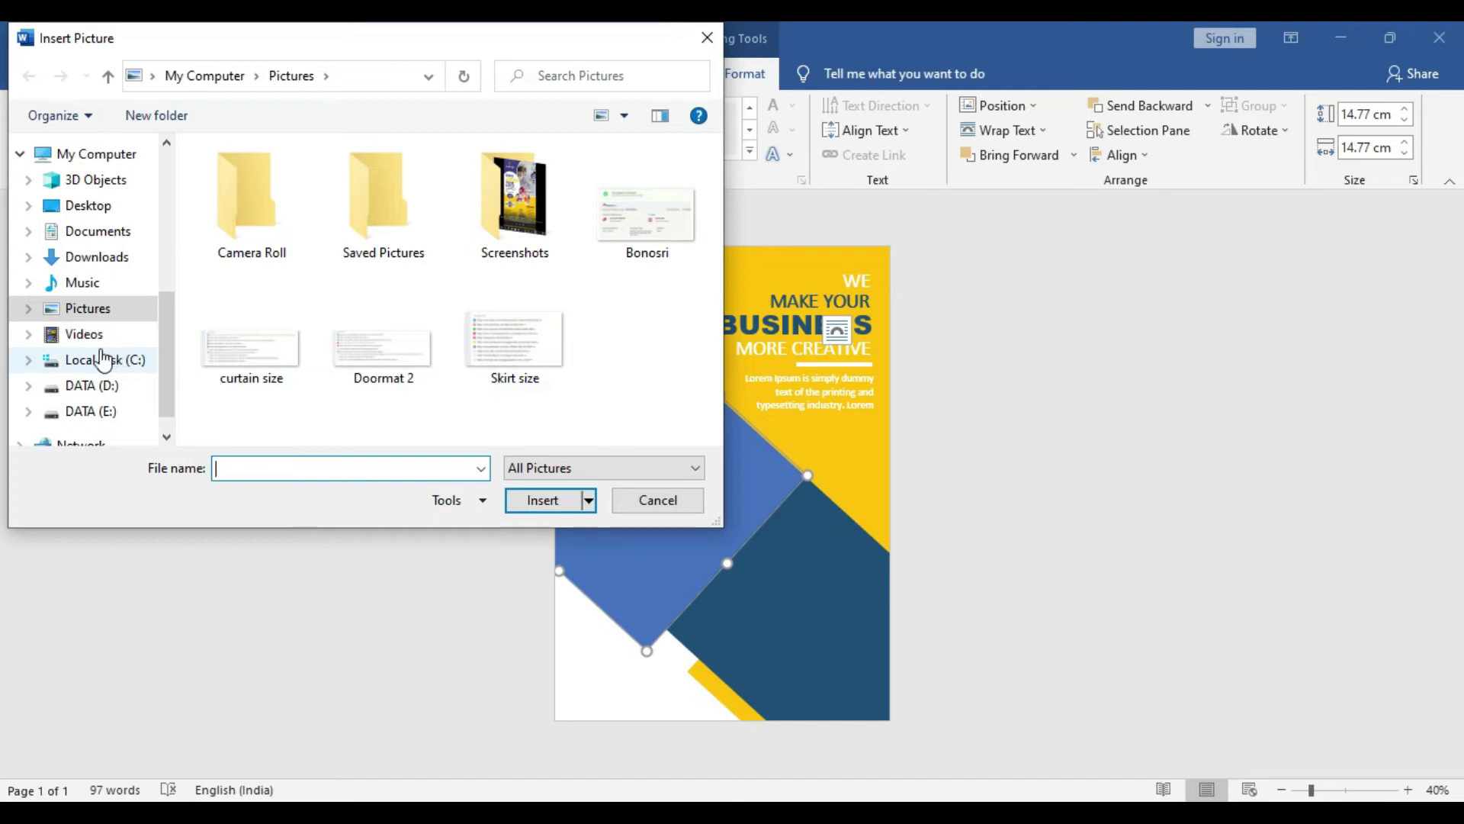
{"action": "scroll", "coordinate": [103, 358], "scroll_direction": "up", "scroll_amount": 2}
{"action": "scroll", "coordinate": [99, 353], "scroll_direction": "up", "scroll_amount": 2}
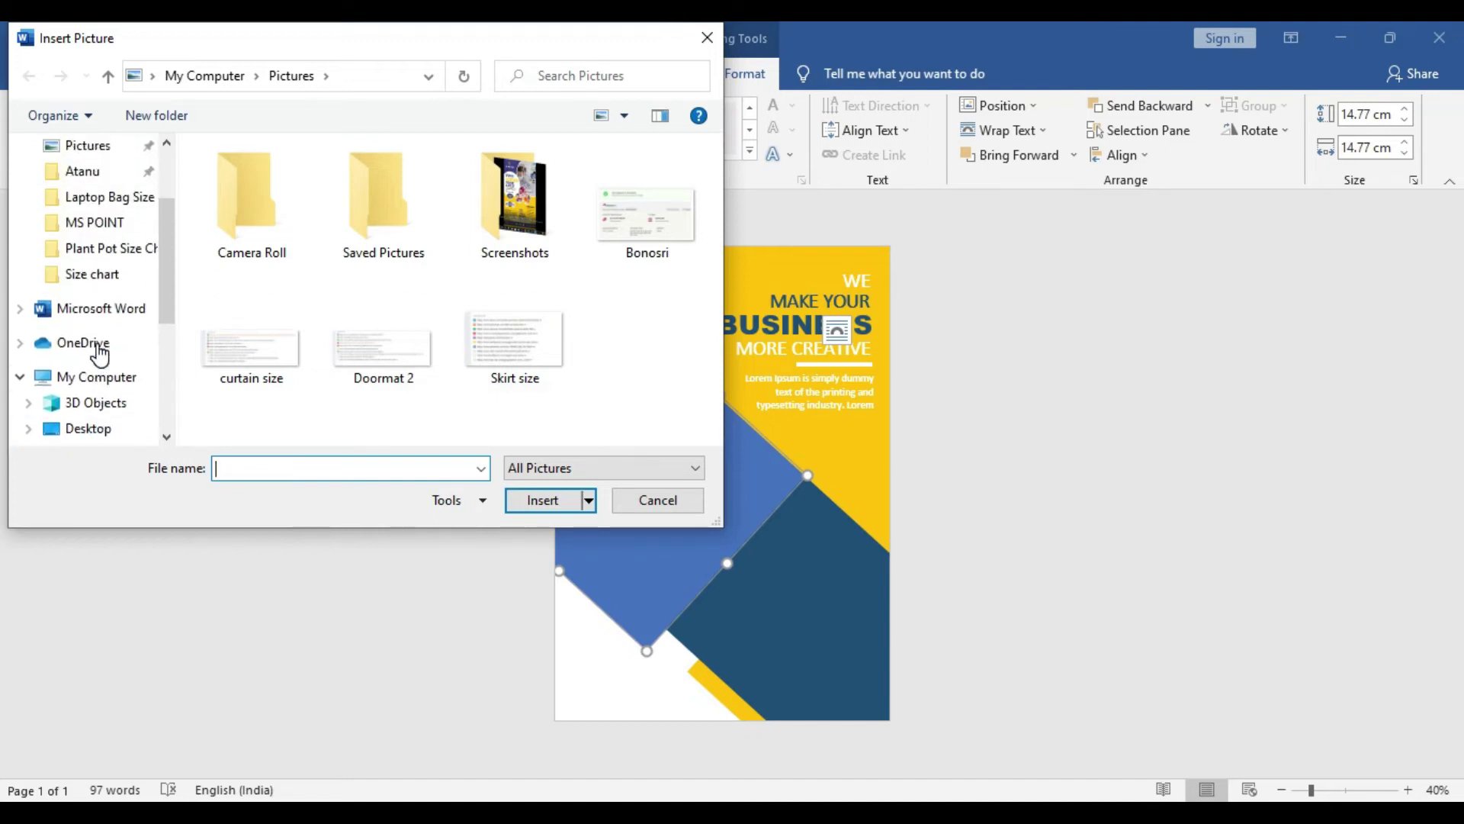
{"action": "scroll", "coordinate": [98, 349], "scroll_direction": "up", "scroll_amount": 2}
{"action": "left_click", "coordinate": [111, 170]}
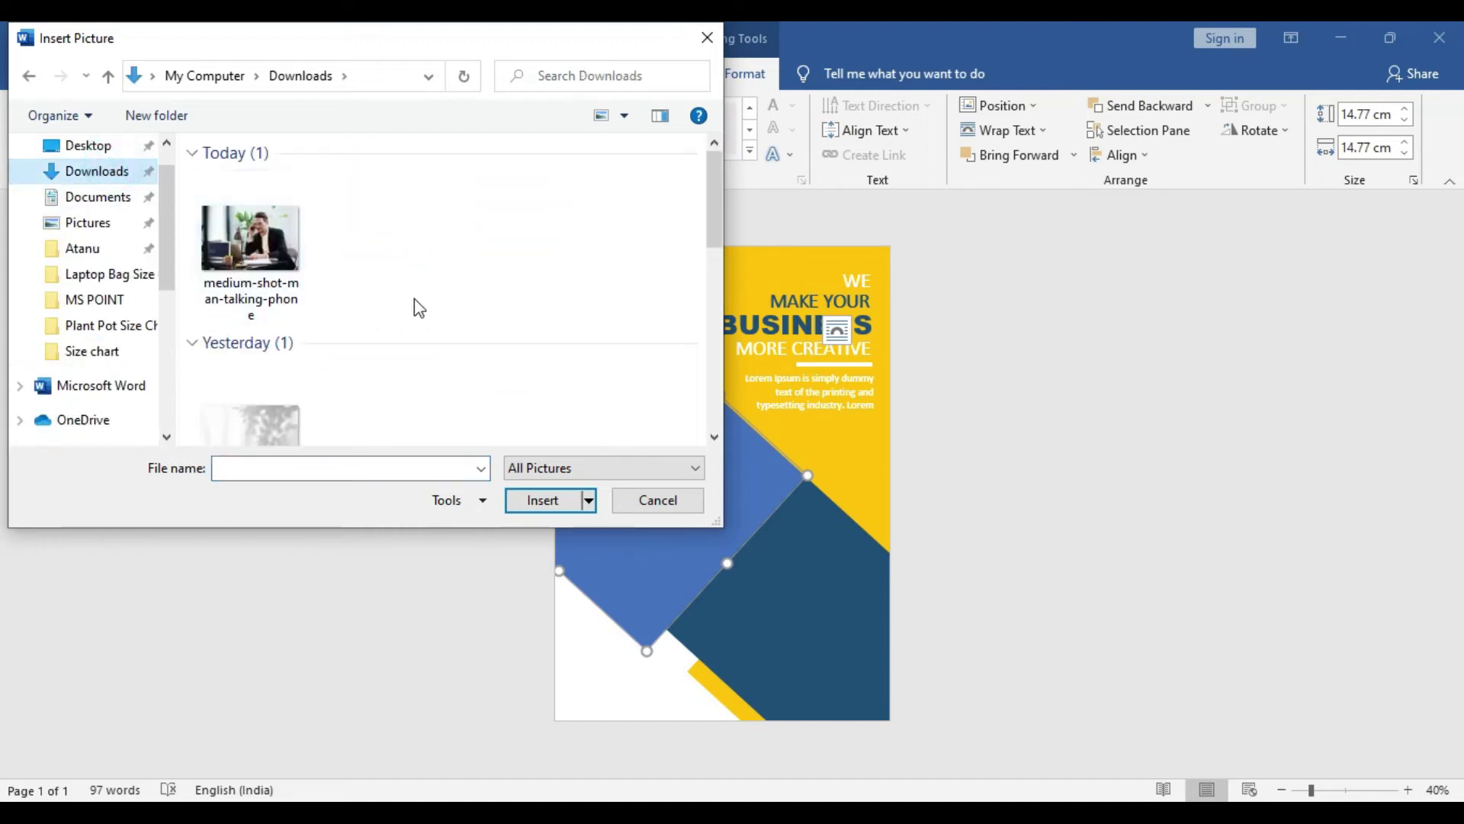
{"action": "left_click", "coordinate": [252, 237]}
{"action": "left_click", "coordinate": [537, 497]}
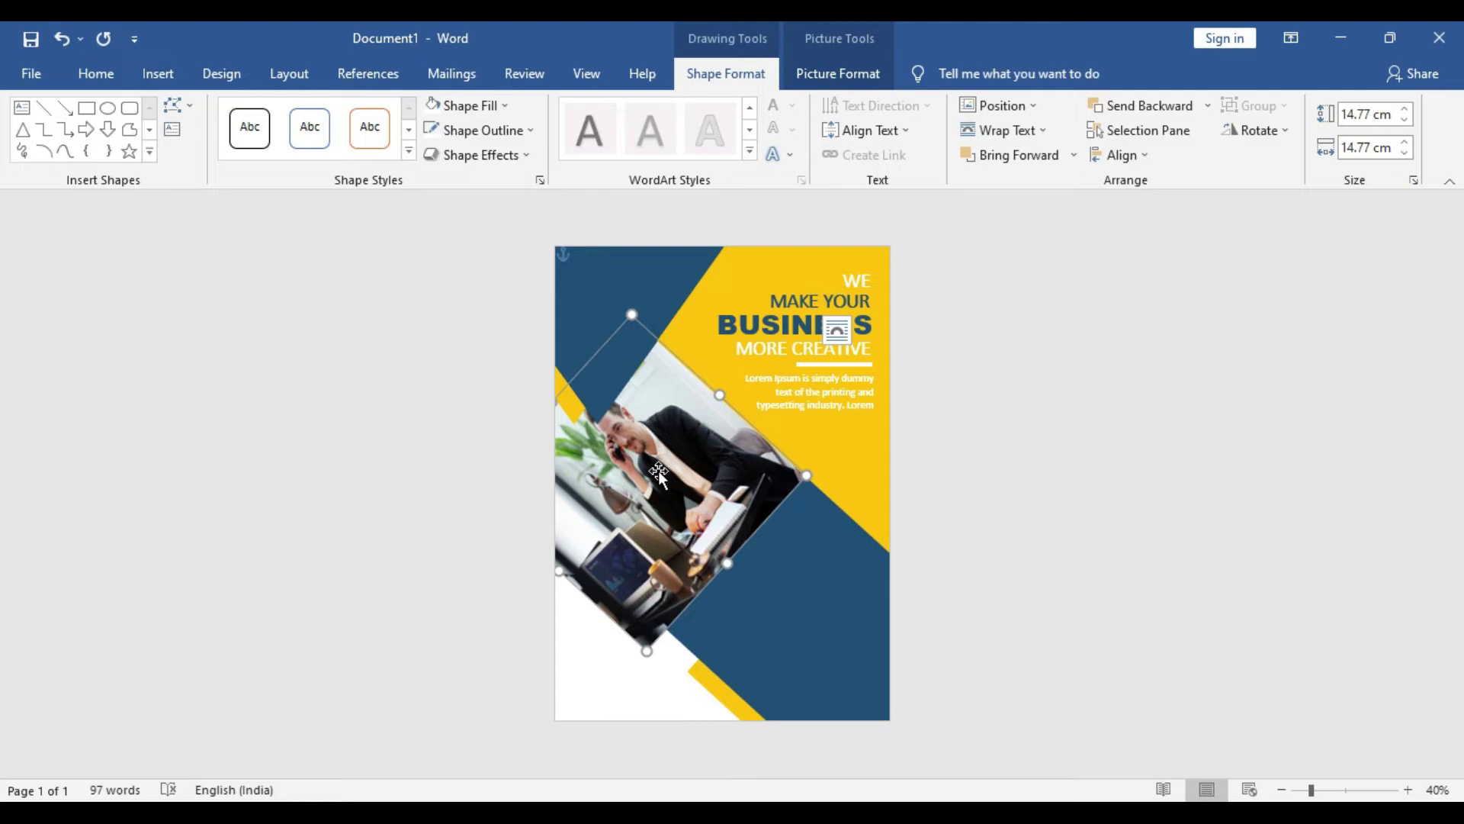
In the picture fill settings, keep the photo unrotated and set offsets left -45%, right -15%
{"action": "left_click", "coordinate": [464, 105]}
{"action": "left_click", "coordinate": [538, 376]}
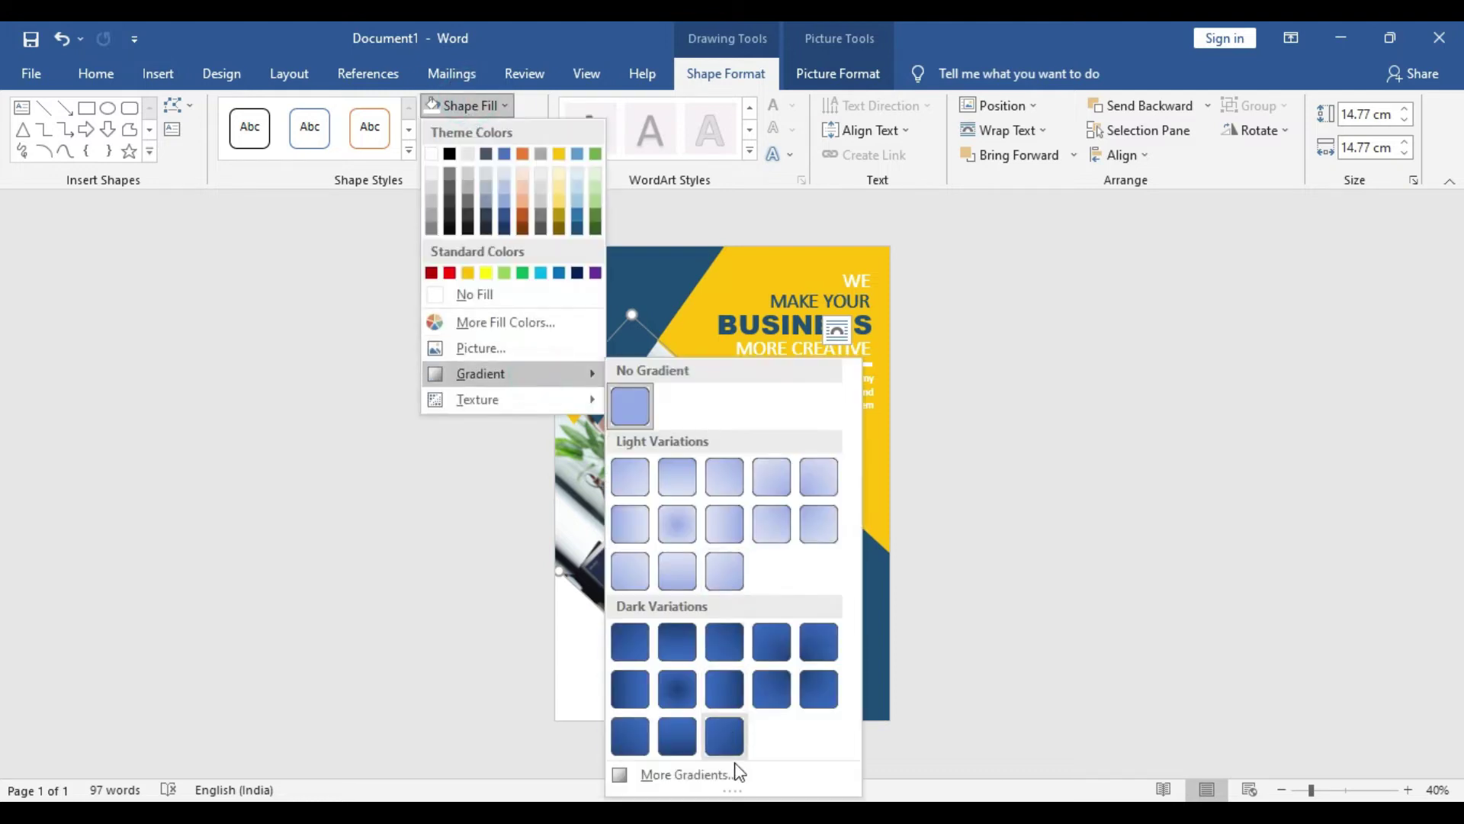
{"action": "left_click", "coordinate": [731, 772]}
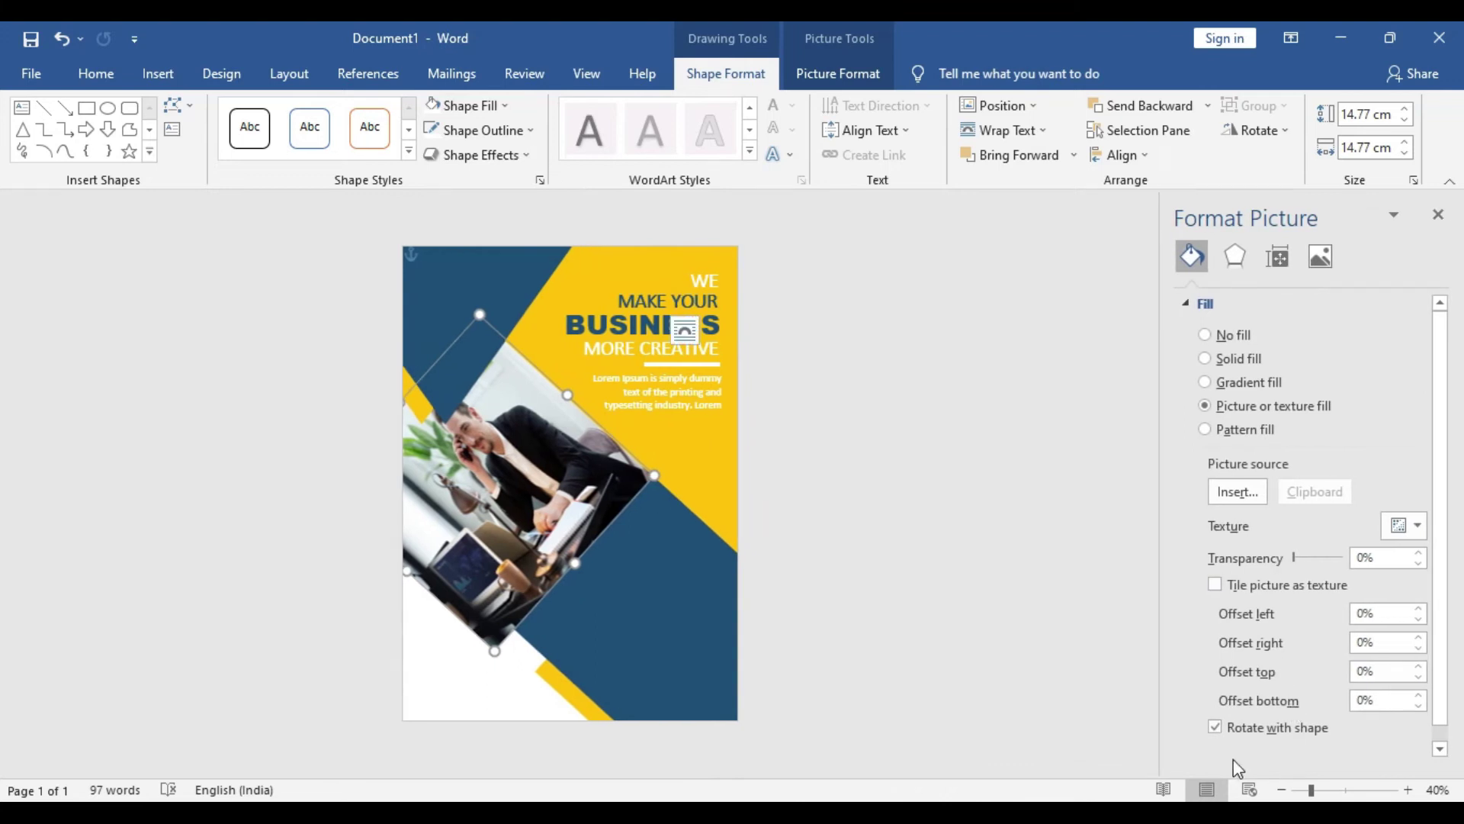
{"action": "left_click", "coordinate": [1220, 732]}
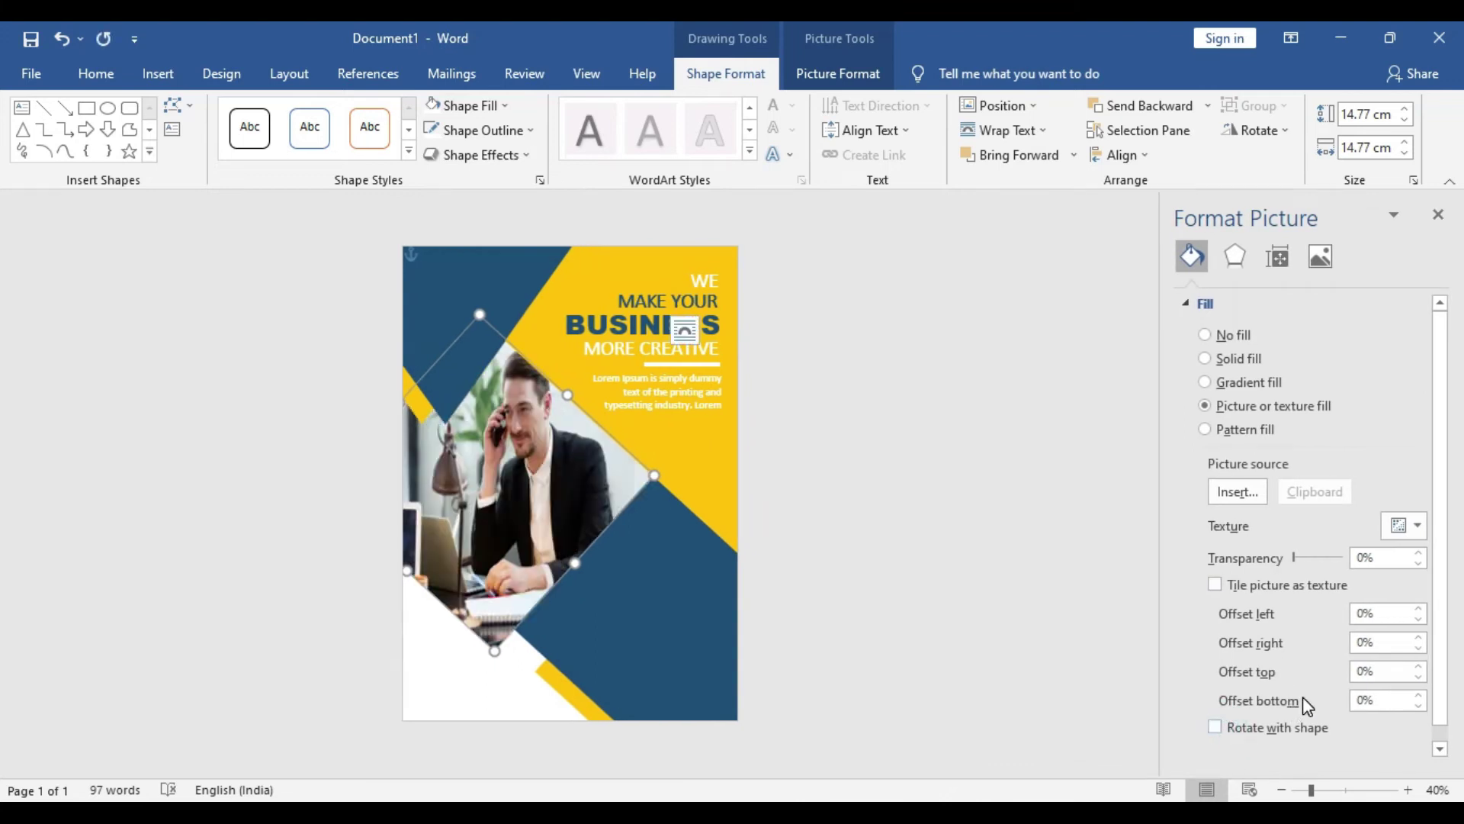
{"action": "left_click", "coordinate": [1418, 649]}
{"action": "left_click", "coordinate": [1419, 649]}
{"action": "left_click", "coordinate": [1418, 649]}
{"action": "left_click", "coordinate": [1418, 649]}
{"action": "left_click", "coordinate": [1418, 649]}
{"action": "left_click", "coordinate": [1418, 649]}
{"action": "left_click", "coordinate": [1418, 619]}
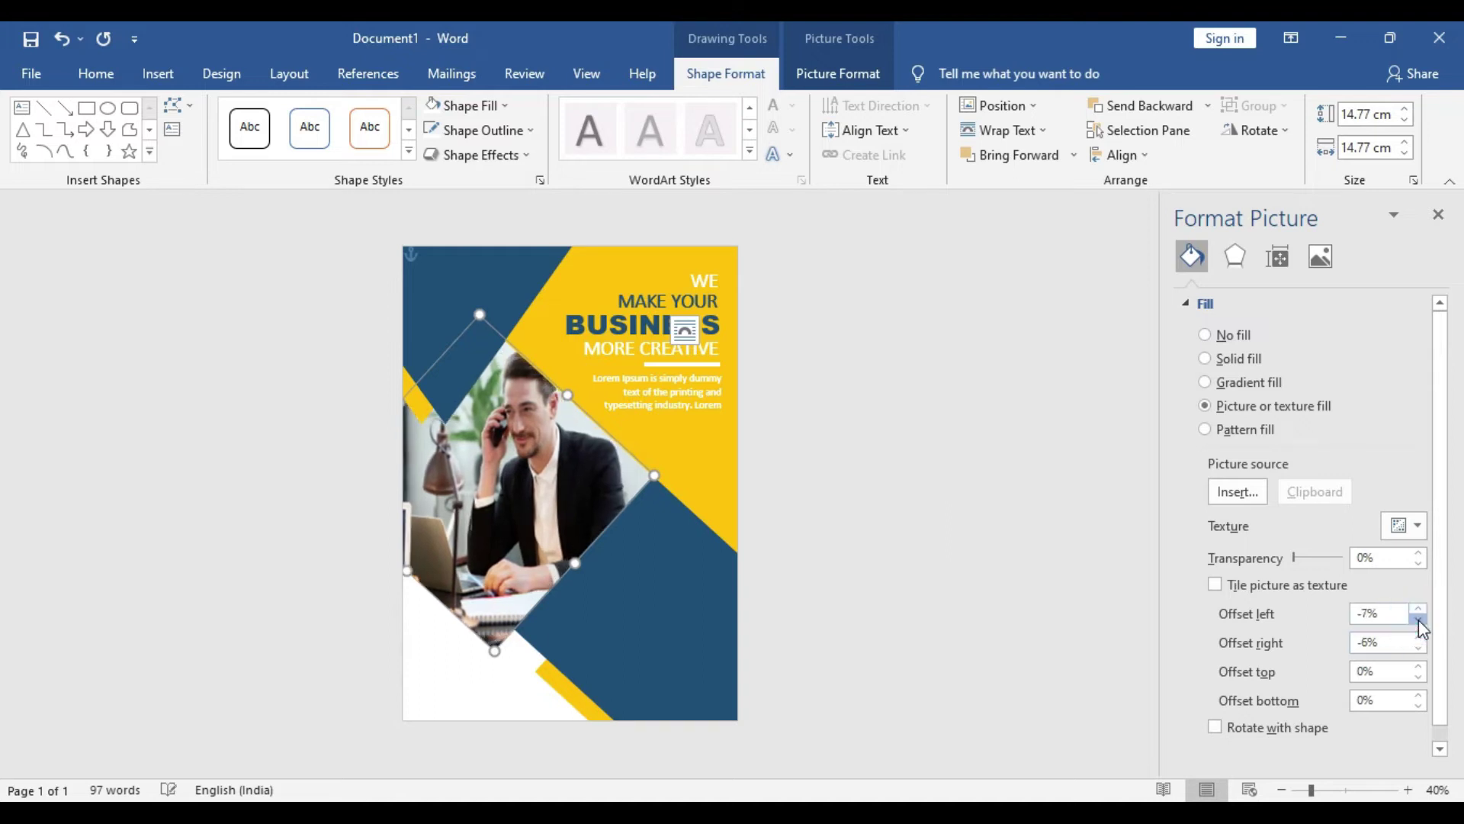
{"action": "left_click", "coordinate": [1419, 619]}
{"action": "left_click", "coordinate": [1418, 620]}
{"action": "left_click", "coordinate": [1419, 620]}
{"action": "left_click", "coordinate": [1418, 649]}
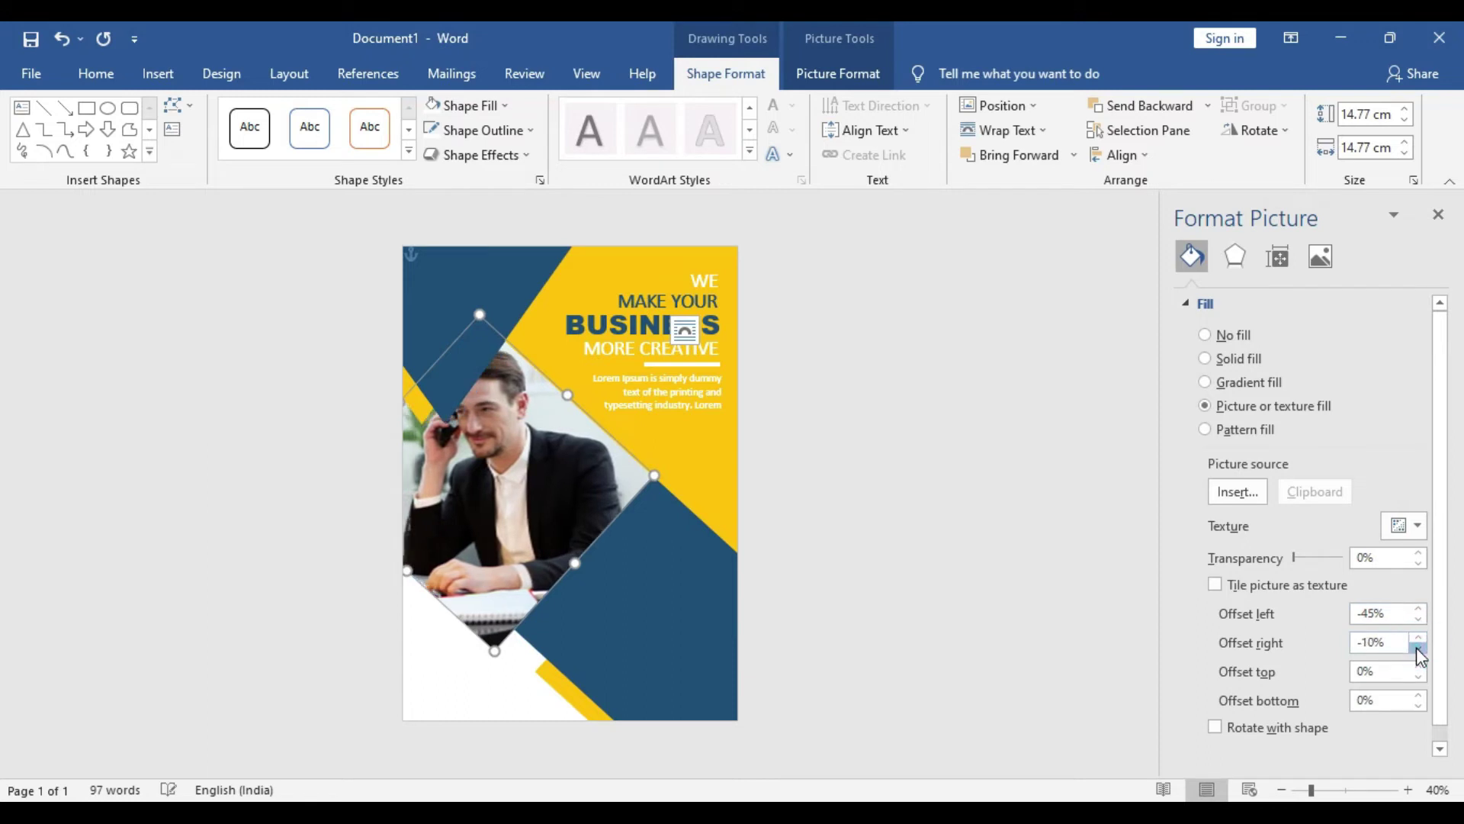
{"action": "left_click", "coordinate": [1419, 637]}
{"action": "left_click", "coordinate": [1418, 637]}
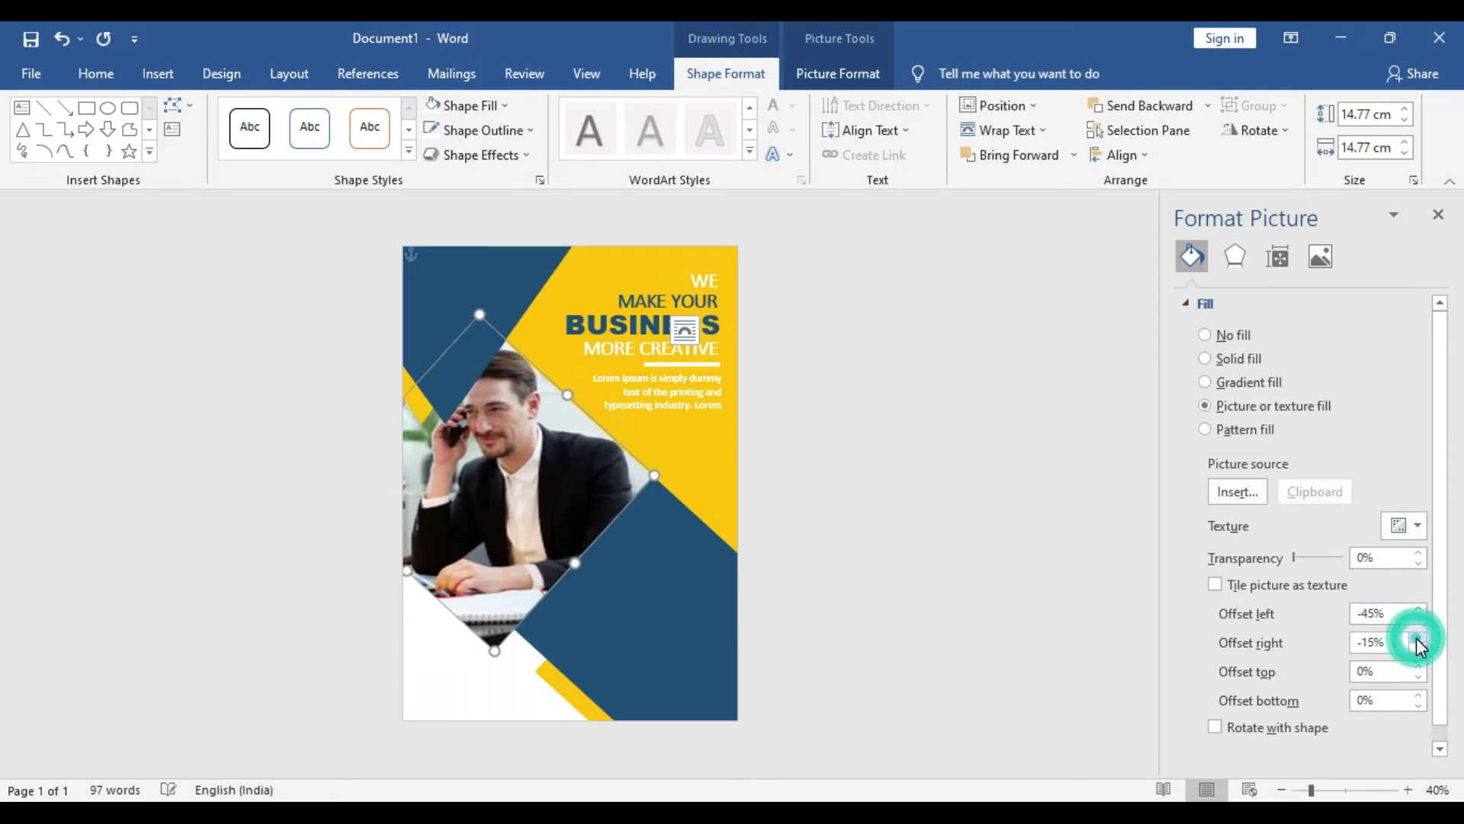
Adjust the photo's top offset to 8% and bottom offset to -11% within the diamond
{"action": "left_click", "coordinate": [1418, 707]}
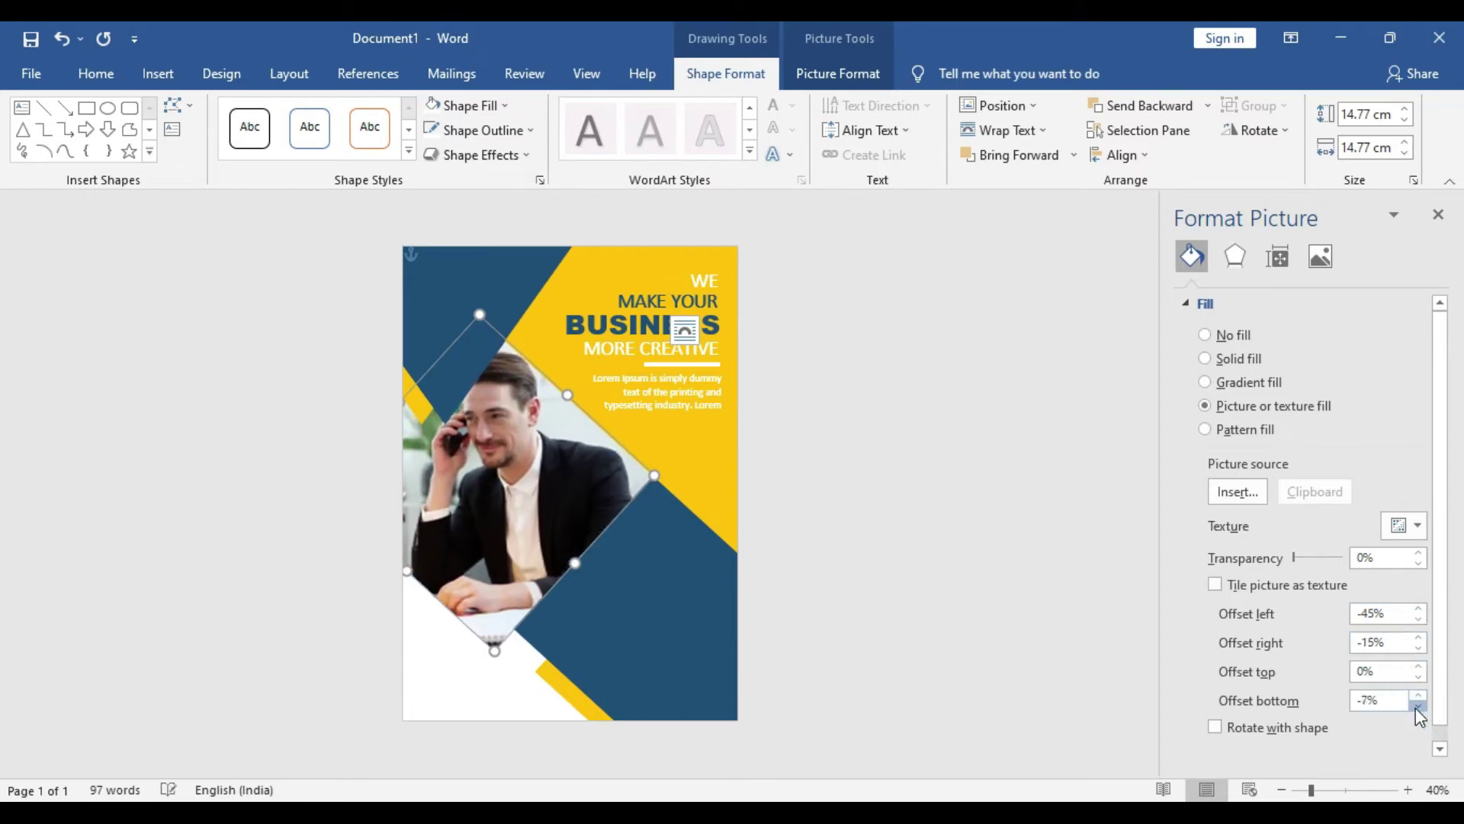
{"action": "left_click", "coordinate": [1418, 665]}
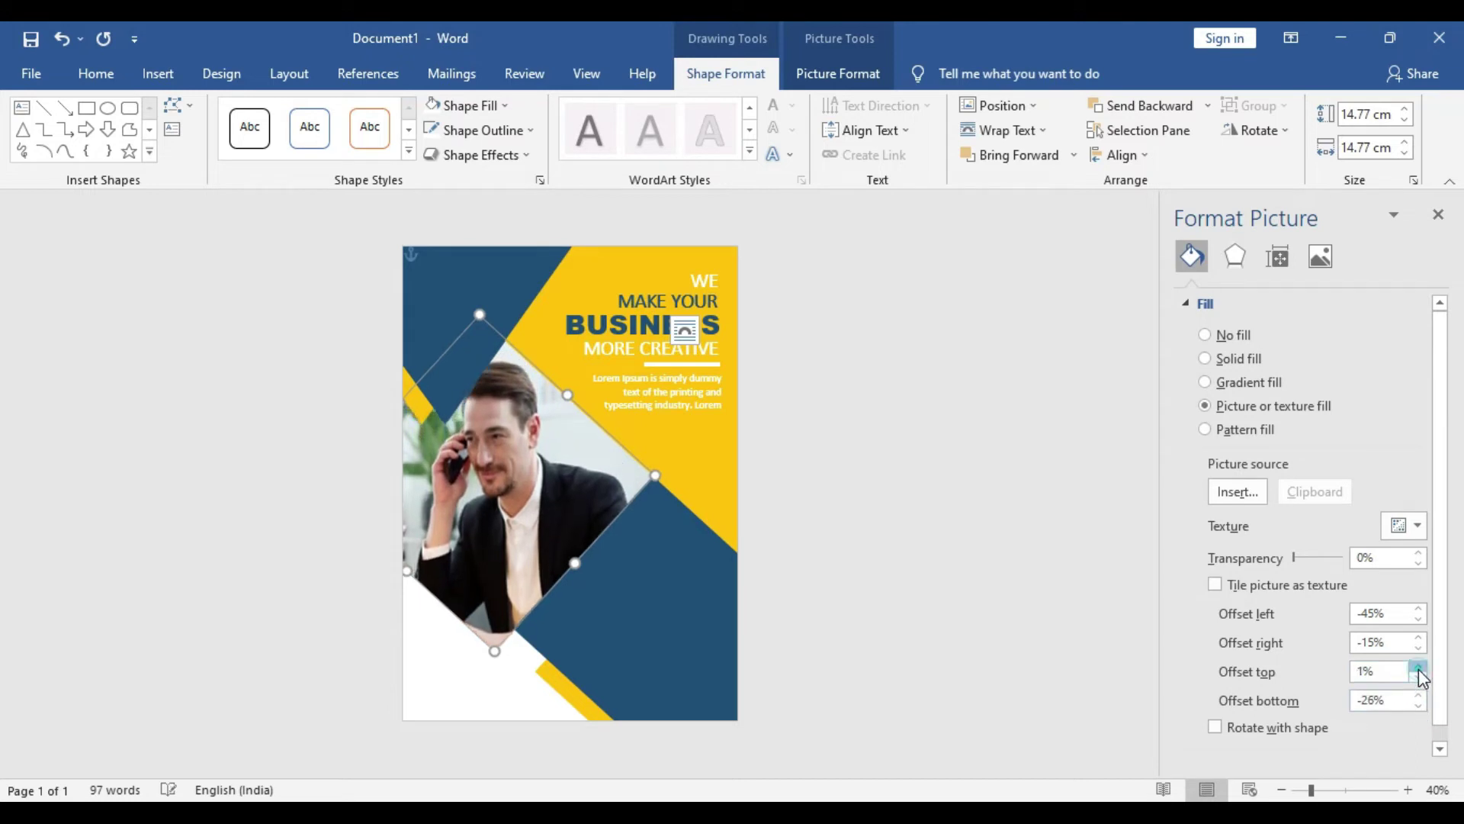
{"action": "left_click", "coordinate": [1418, 666]}
{"action": "left_click", "coordinate": [1419, 665]}
{"action": "left_click", "coordinate": [1419, 666]}
{"action": "left_click", "coordinate": [1419, 665]}
{"action": "left_click", "coordinate": [1418, 666]}
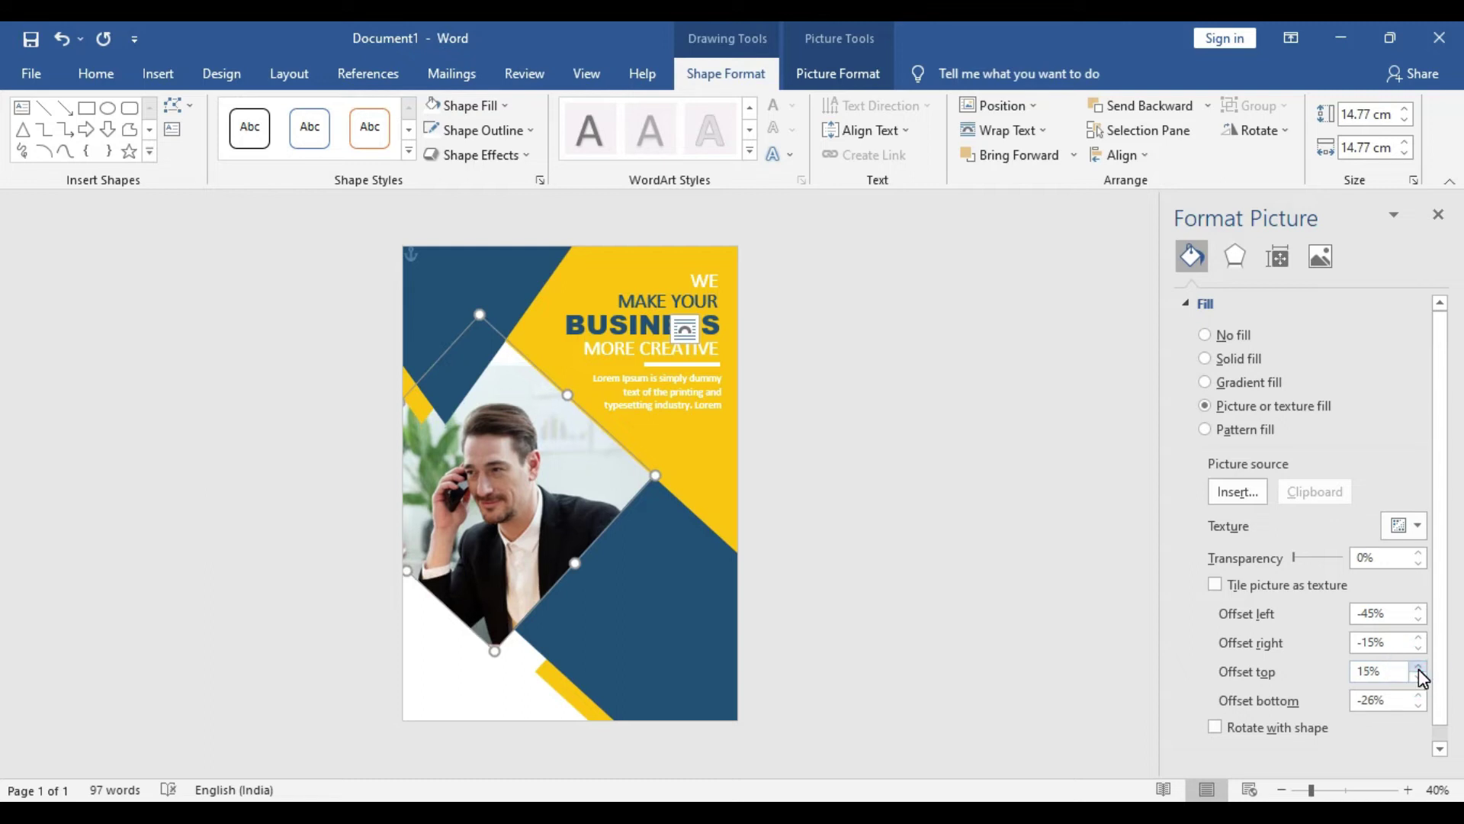
{"action": "left_click", "coordinate": [832, 495]}
{"action": "left_click", "coordinate": [1418, 678]}
{"action": "left_click", "coordinate": [1418, 678]}
{"action": "left_click", "coordinate": [1419, 679]}
{"action": "left_click", "coordinate": [1418, 679]}
{"action": "left_click", "coordinate": [1418, 679]}
{"action": "left_click", "coordinate": [1418, 679]}
{"action": "left_click", "coordinate": [1419, 679]}
{"action": "left_click", "coordinate": [1417, 708]}
{"action": "left_click", "coordinate": [1417, 696]}
{"action": "left_click", "coordinate": [1418, 695]}
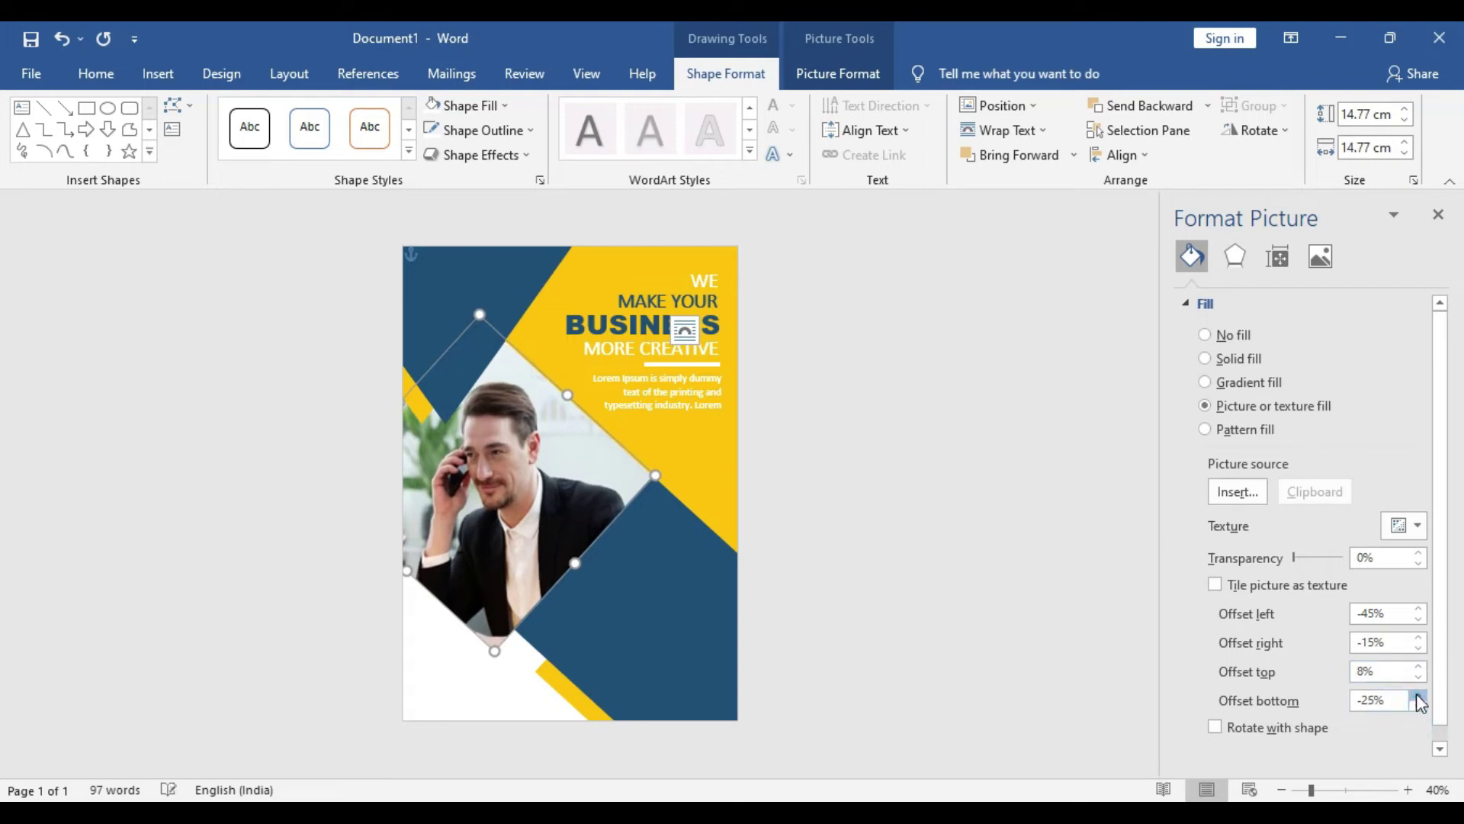
{"action": "left_click", "coordinate": [1417, 695]}
{"action": "left_click", "coordinate": [1418, 696]}
{"action": "left_click", "coordinate": [1418, 695]}
{"action": "left_click", "coordinate": [1418, 696]}
{"action": "left_click", "coordinate": [1417, 695]}
{"action": "left_click", "coordinate": [1418, 696]}
{"action": "left_click", "coordinate": [1417, 695]}
{"action": "left_click", "coordinate": [1418, 696]}
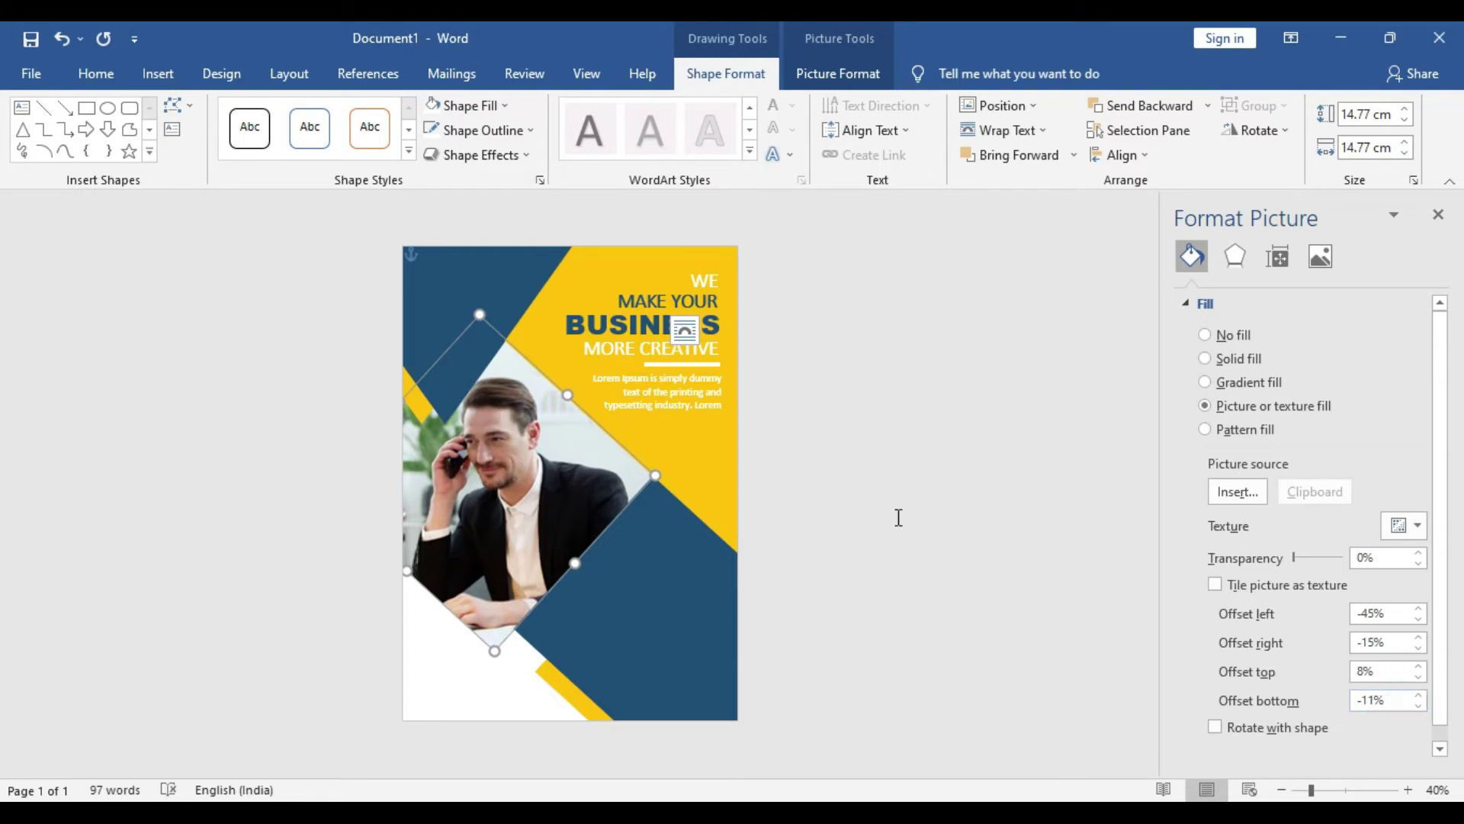
{"action": "left_click", "coordinate": [899, 517]}
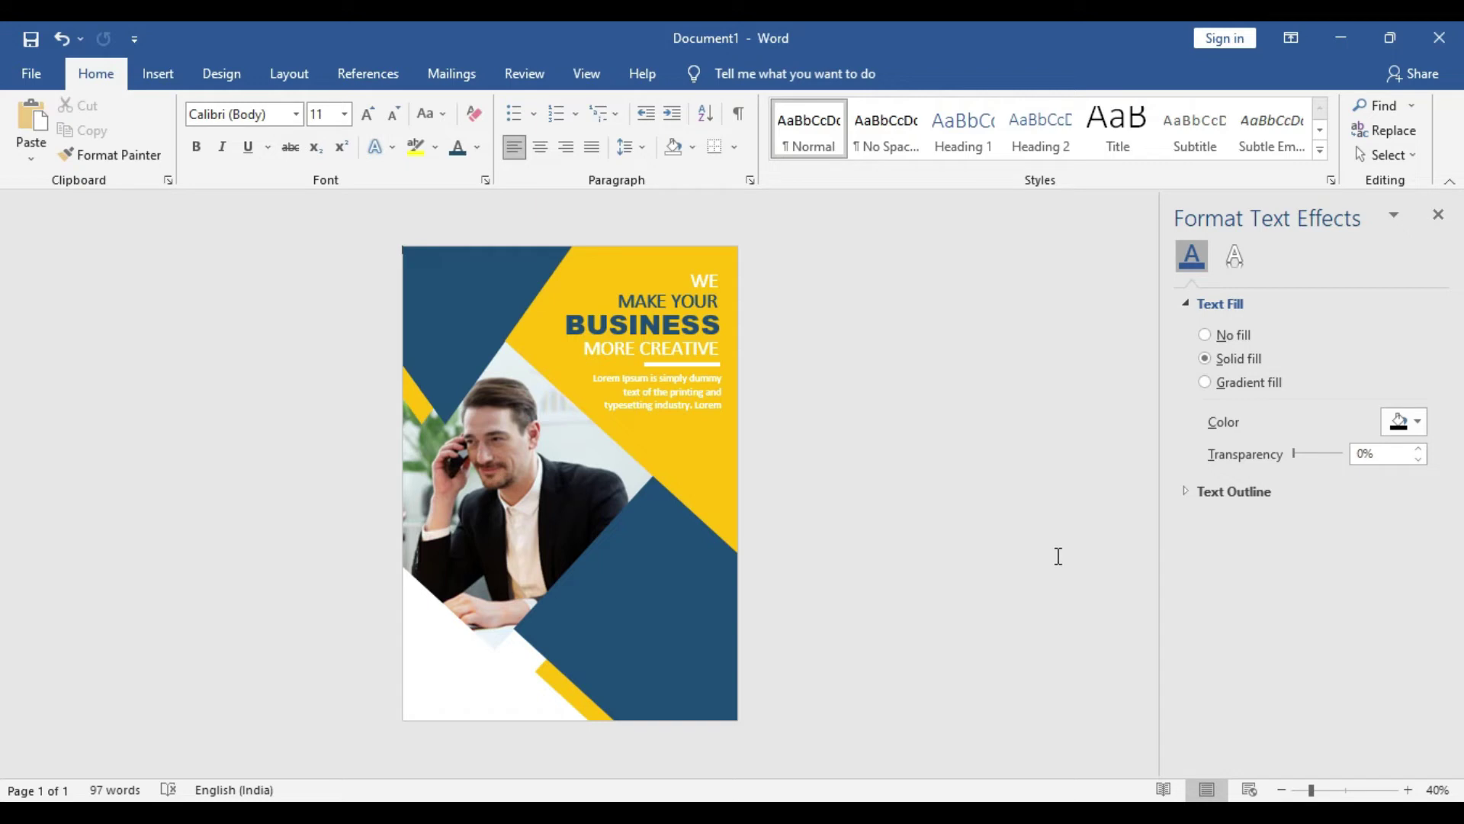
Paste a copy of the MAKE YOUR text box into the lower navy band and bring it to front
{"action": "left_click", "coordinate": [930, 521]}
{"action": "left_click", "coordinate": [659, 286]}
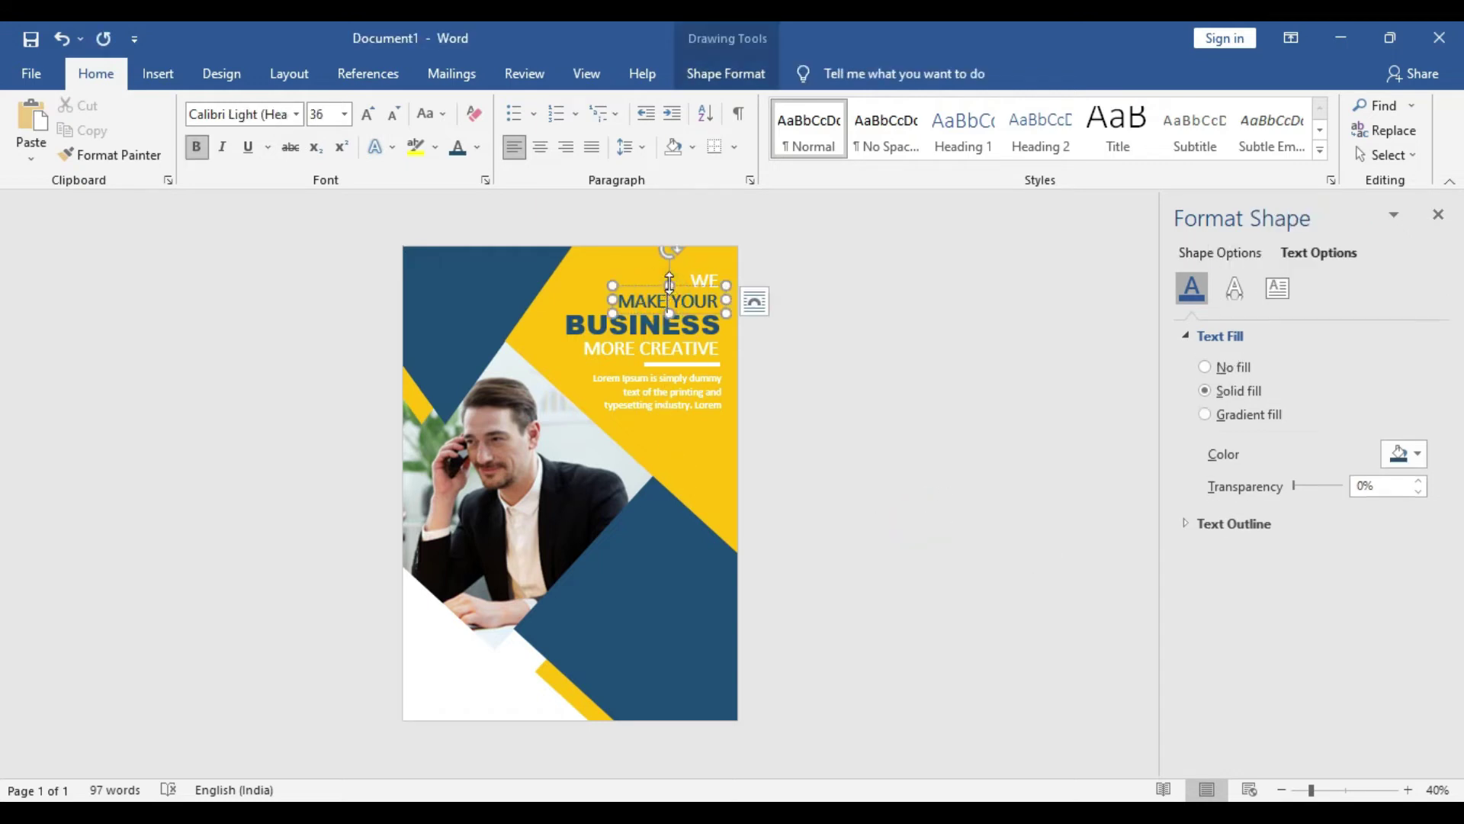
{"action": "key", "text": "ctrl+v"}
{"action": "mouse_move", "coordinate": [661, 288]}
{"action": "left_mouse_down"}
{"action": "mouse_move", "coordinate": [662, 445]}
{"action": "mouse_move", "coordinate": [690, 554]}
{"action": "left_mouse_up"}
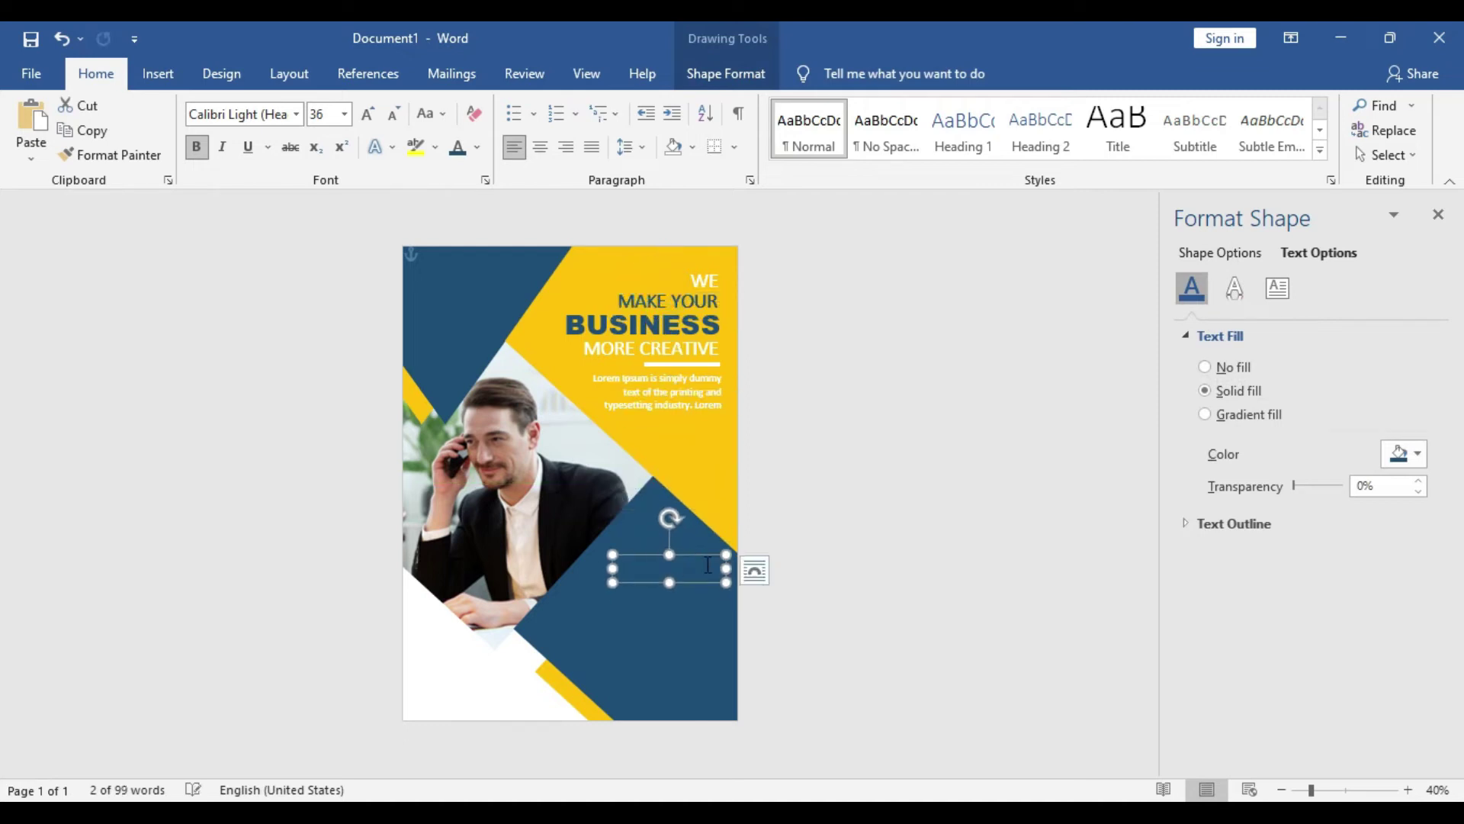
{"action": "right_click", "coordinate": [692, 555]}
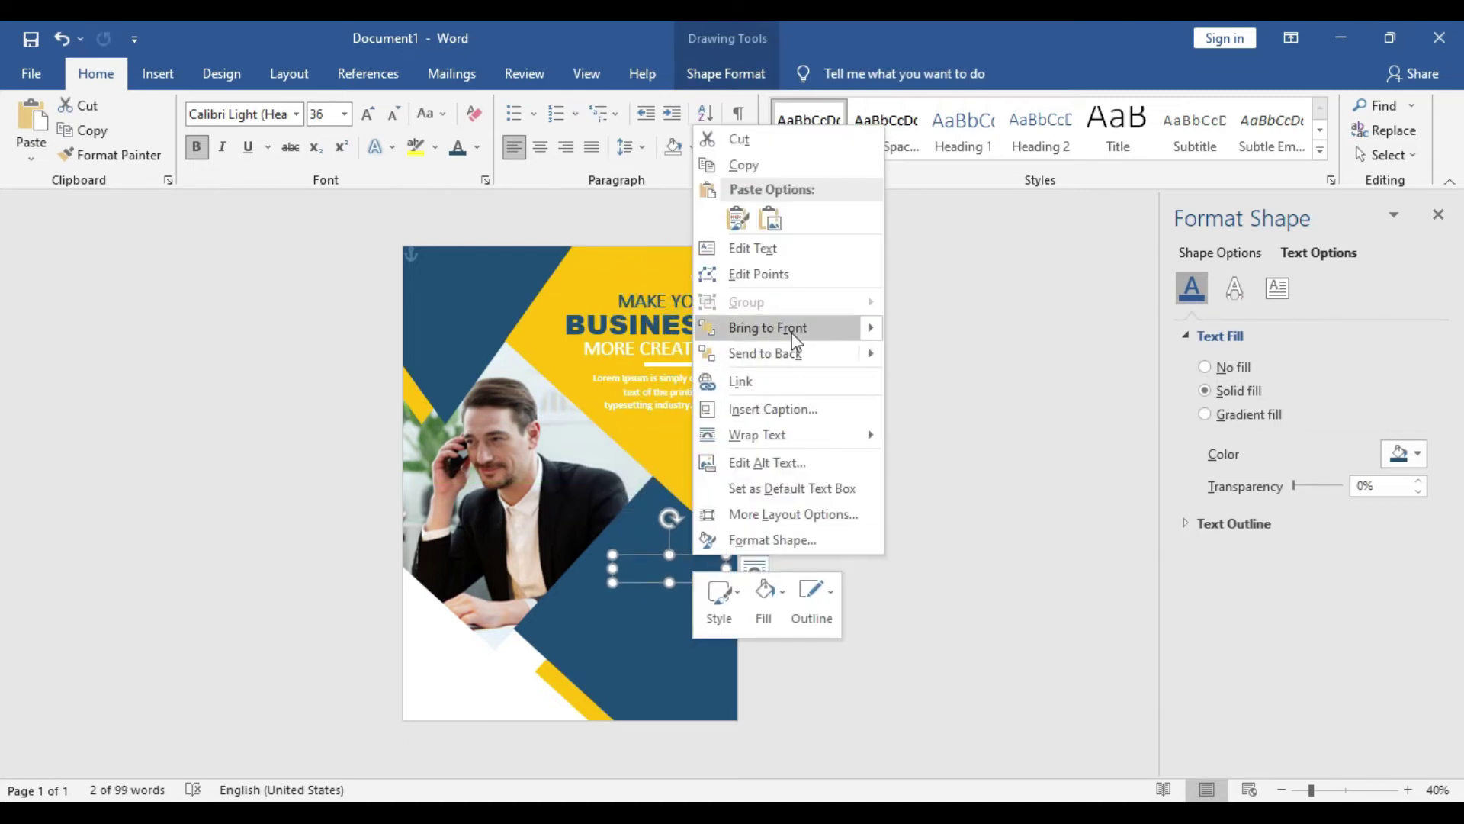
{"action": "left_click", "coordinate": [790, 329]}
Make the copied box's text white at 22 pt
{"action": "left_click", "coordinate": [660, 566]}
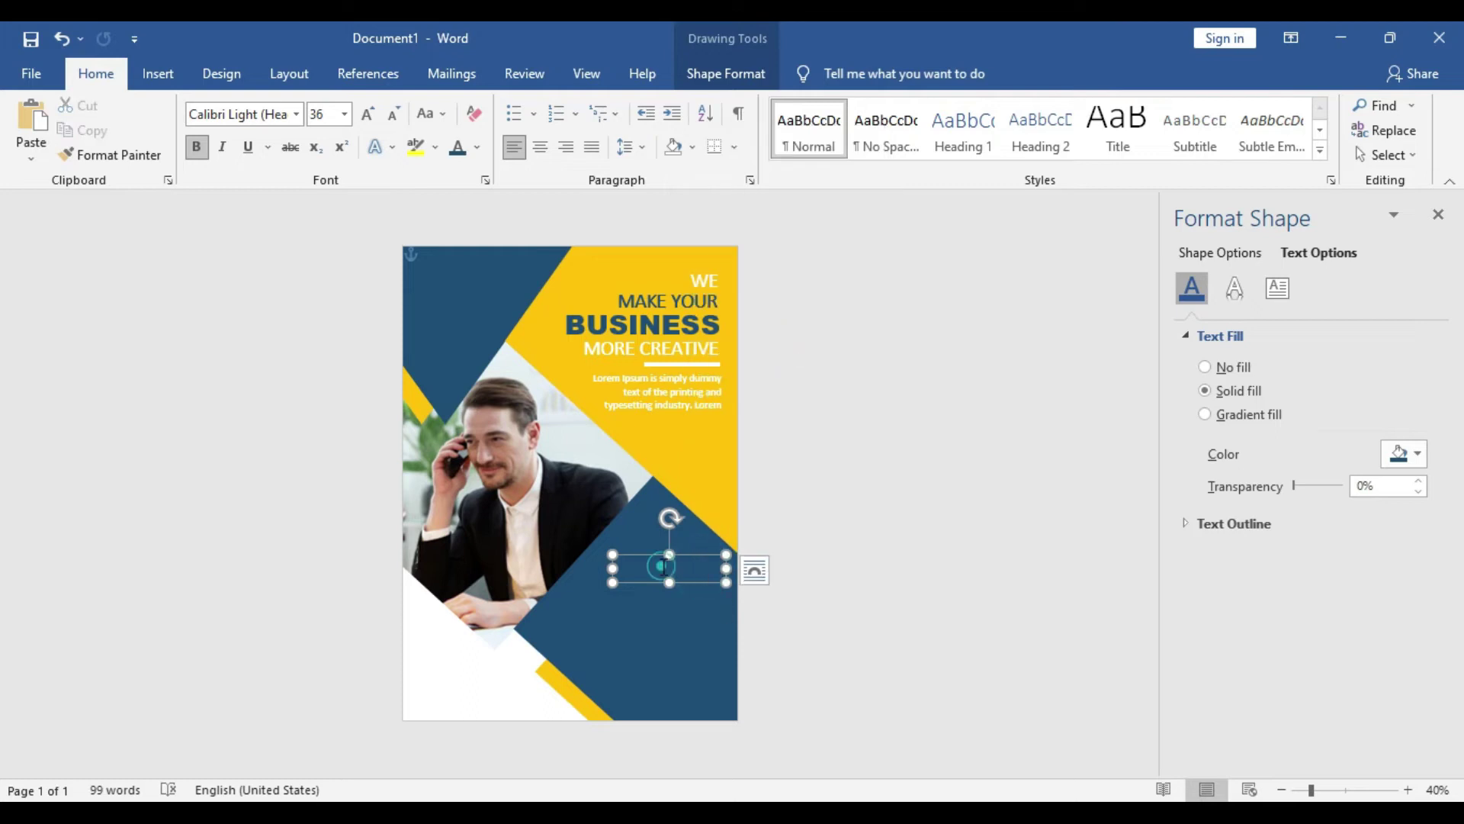
{"action": "key", "text": "ctrl+a"}
{"action": "left_click", "coordinate": [804, 529]}
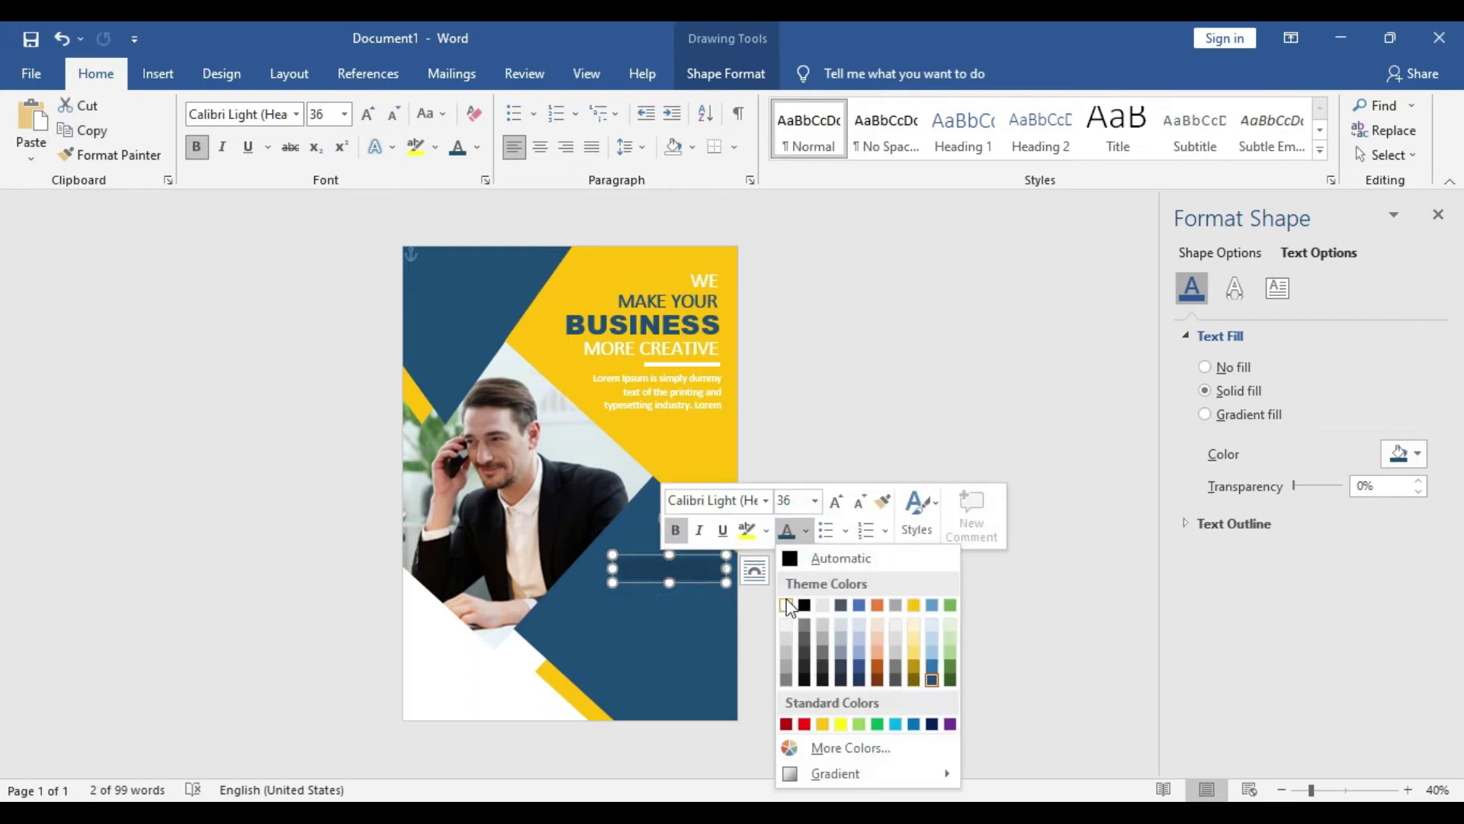
{"action": "left_click", "coordinate": [787, 605]}
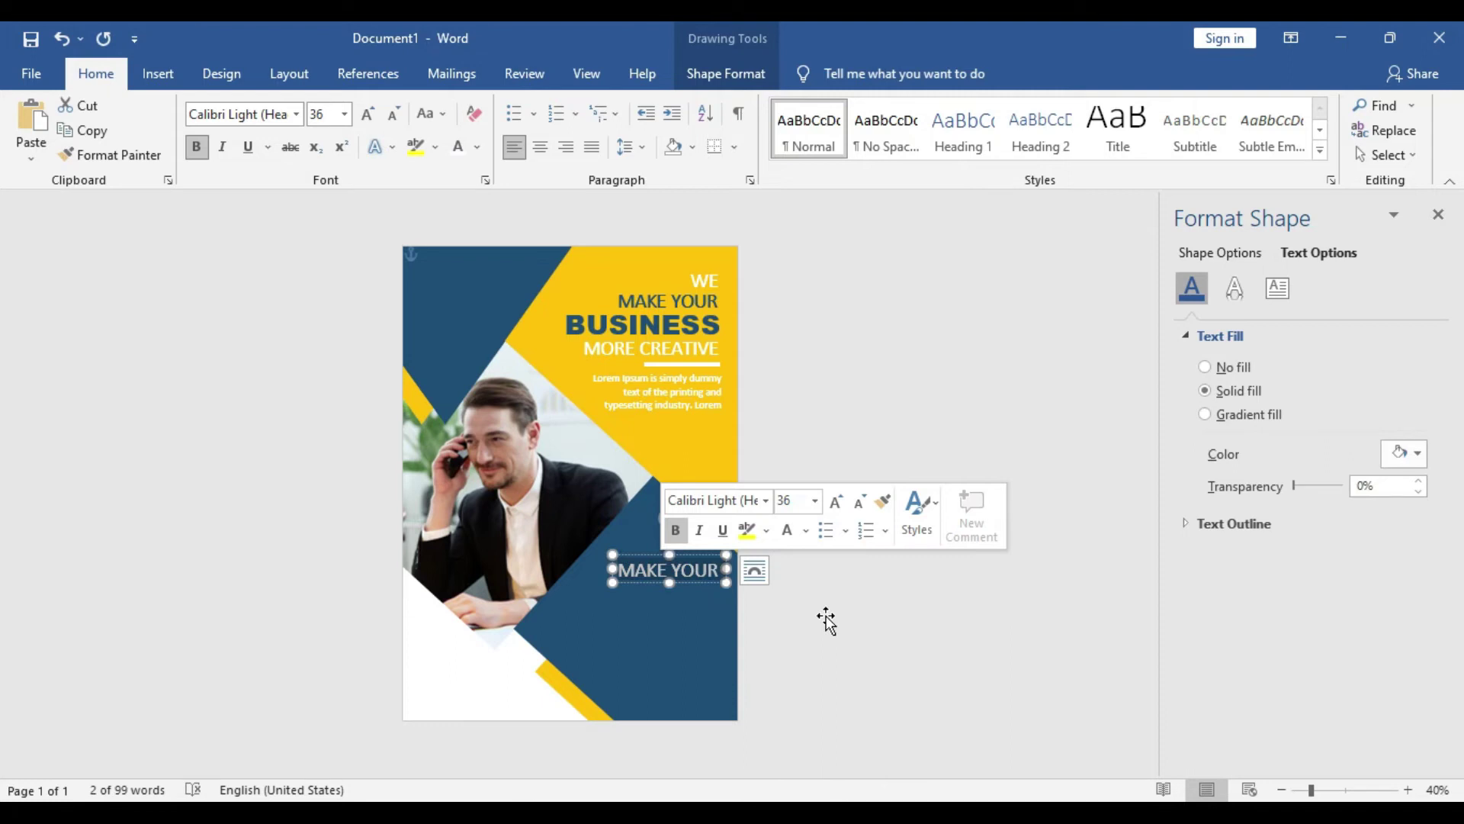
{"action": "left_click", "coordinate": [826, 620]}
{"action": "left_click", "coordinate": [692, 569]}
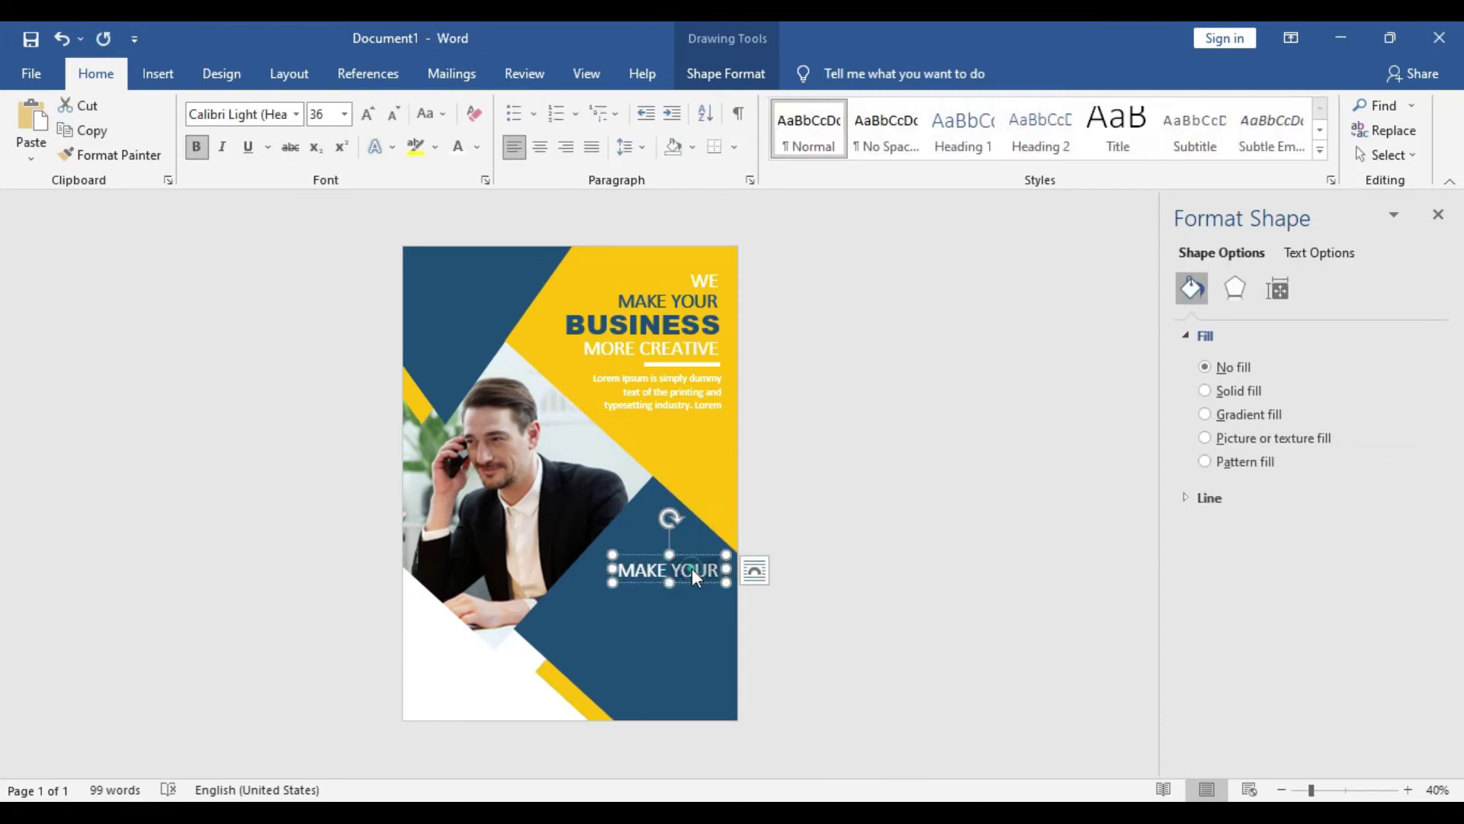
{"action": "key", "text": "ctrl+a"}
{"action": "left_click", "coordinate": [845, 503]}
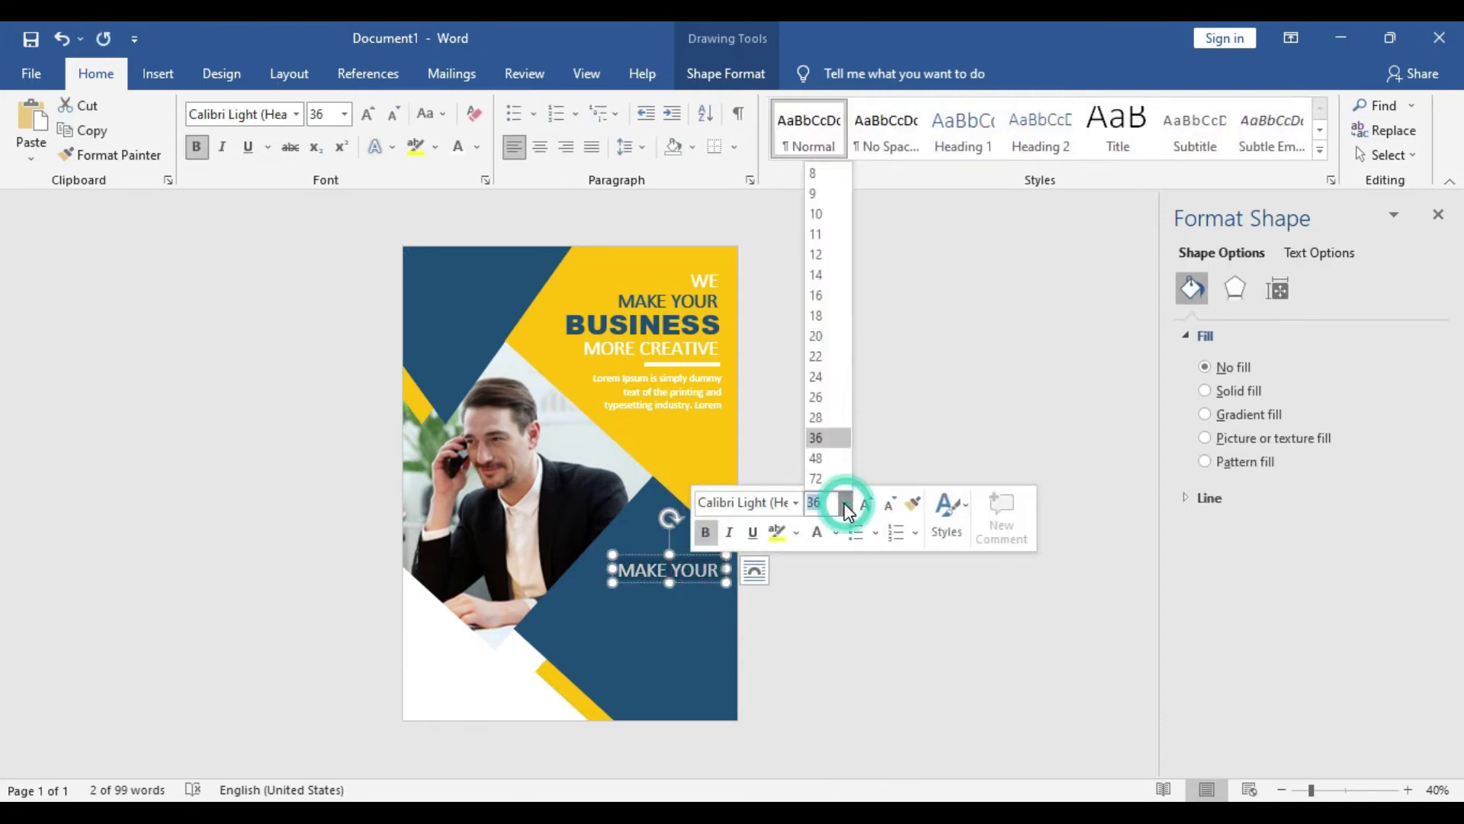
{"action": "left_click", "coordinate": [831, 356]}
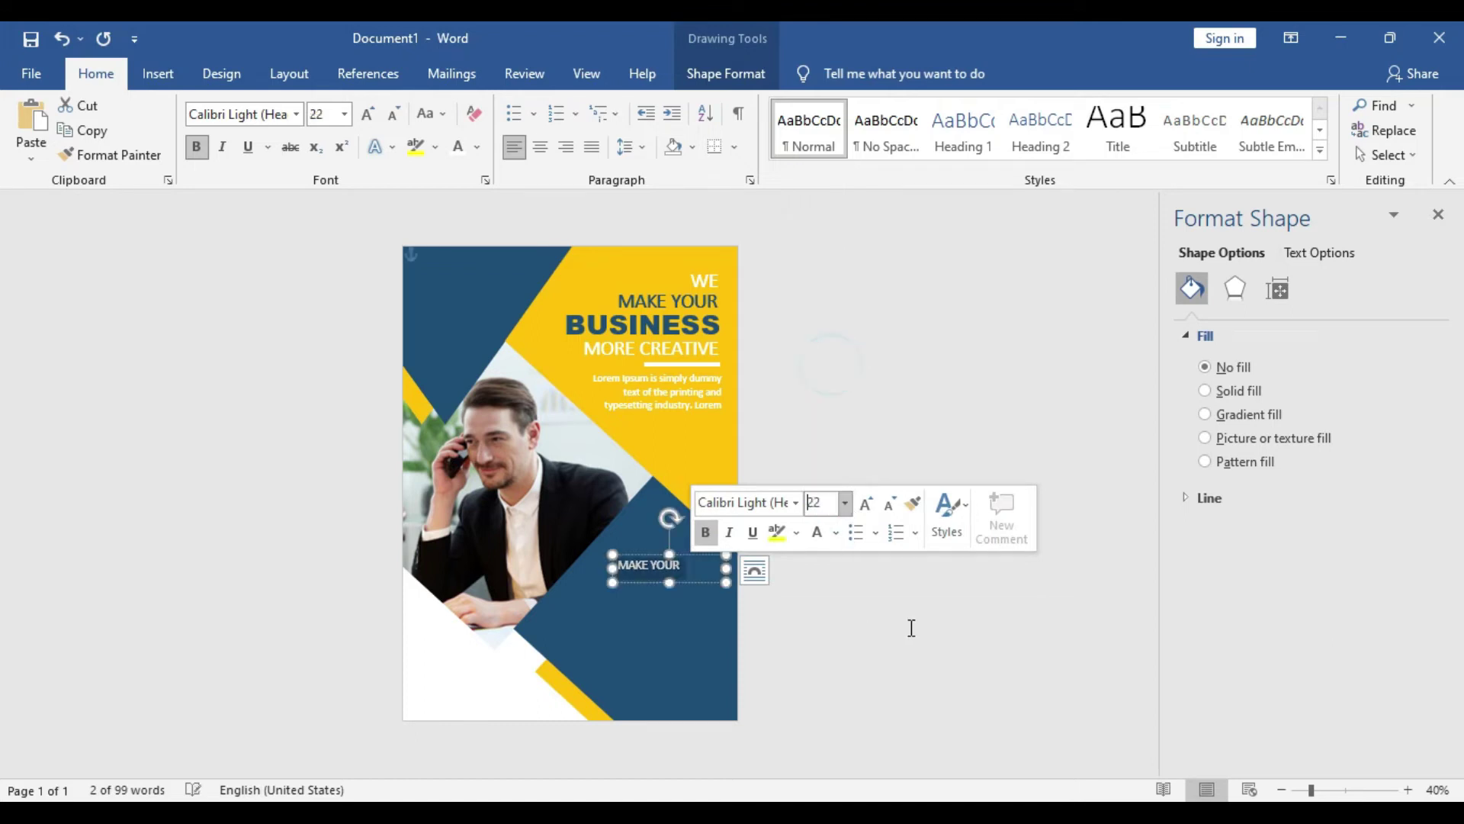
Widen the copy to the left and retype it as WE PROVIDE
{"action": "left_click", "coordinate": [908, 621]}
{"action": "left_click", "coordinate": [656, 566]}
{"action": "left_click_drag", "start_coordinate": [612, 568], "coordinate": [565, 568]}
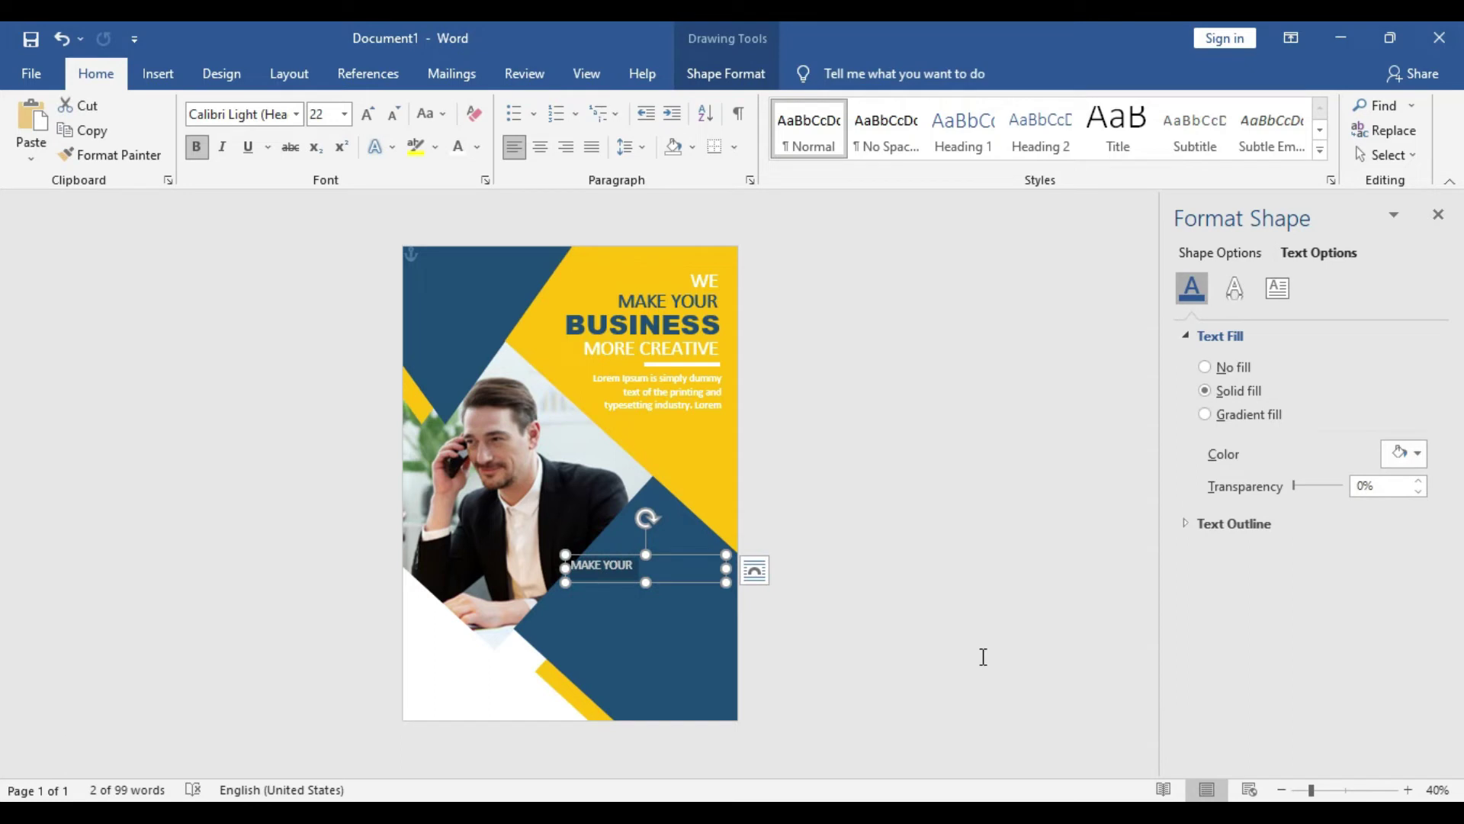
{"action": "type", "text": "WE PROVIDE"}
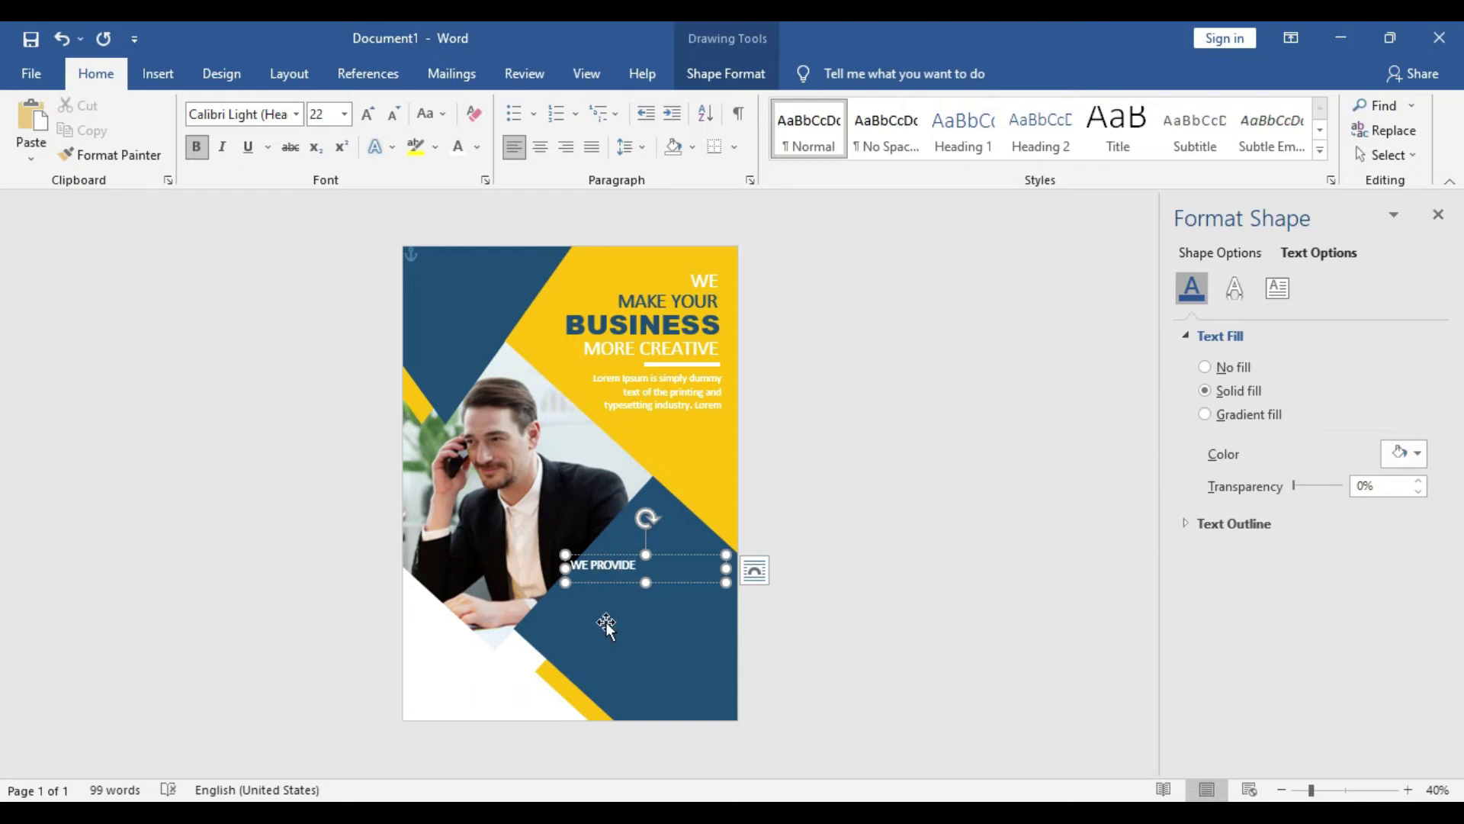
Fit the WE PROVIDE box to its text, shift it right, and colour it gold
{"action": "left_click_drag", "start_coordinate": [726, 580], "coordinate": [649, 574]}
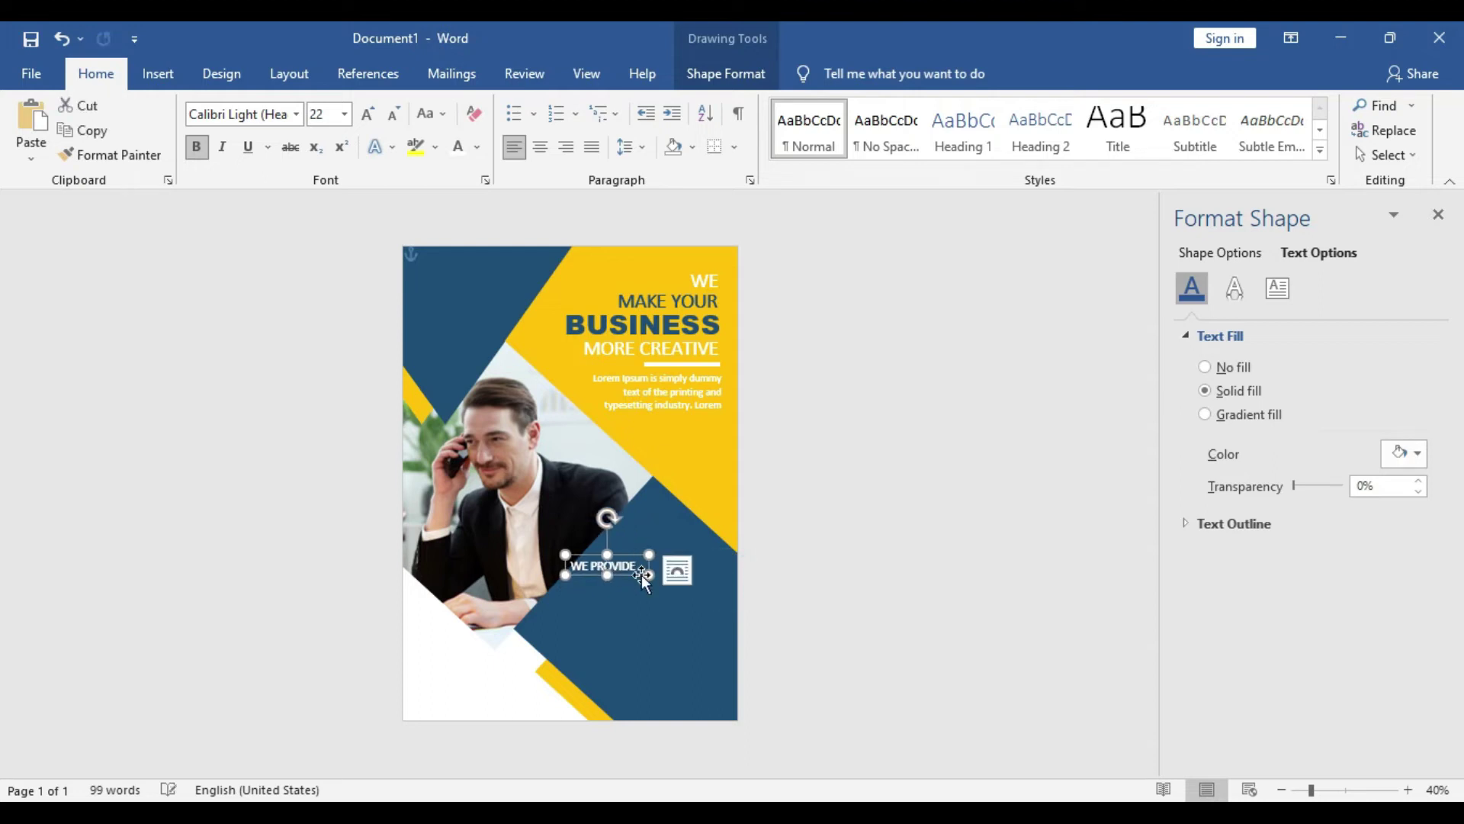
{"action": "left_click_drag", "start_coordinate": [638, 574], "coordinate": [713, 569]}
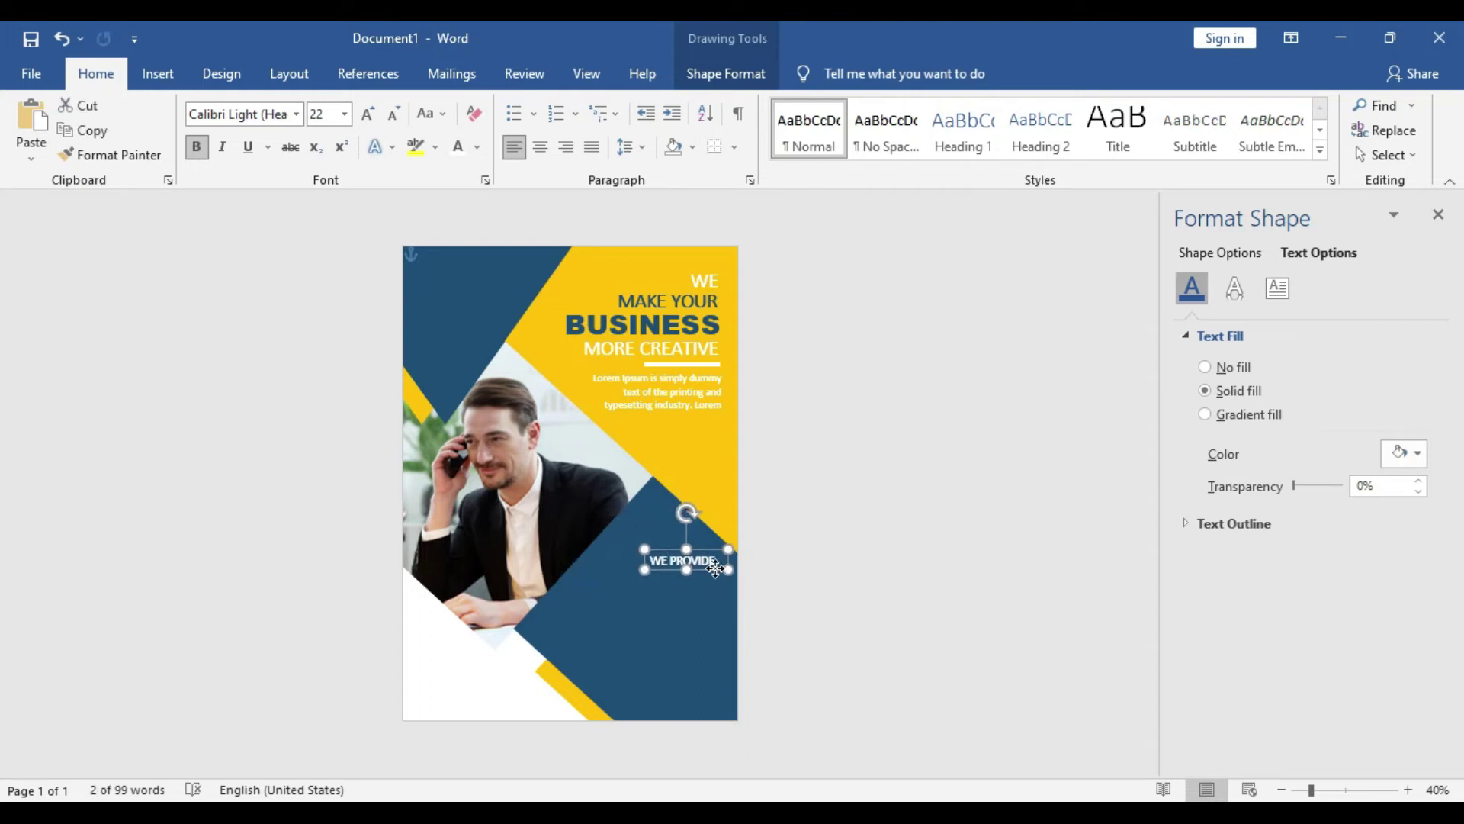
{"action": "left_click", "coordinate": [711, 568]}
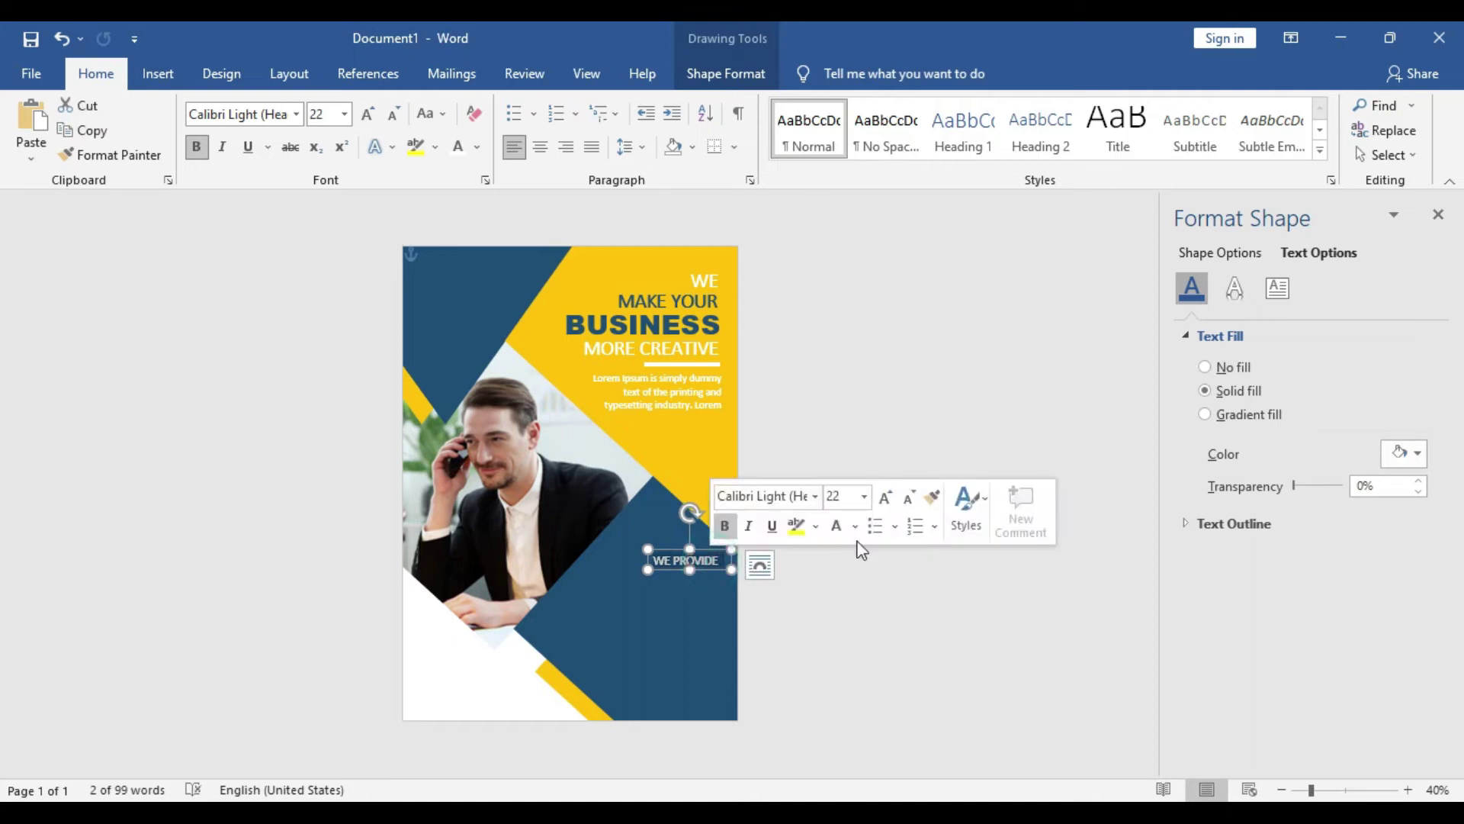
{"action": "left_click", "coordinate": [855, 526]}
{"action": "left_click", "coordinate": [963, 602]}
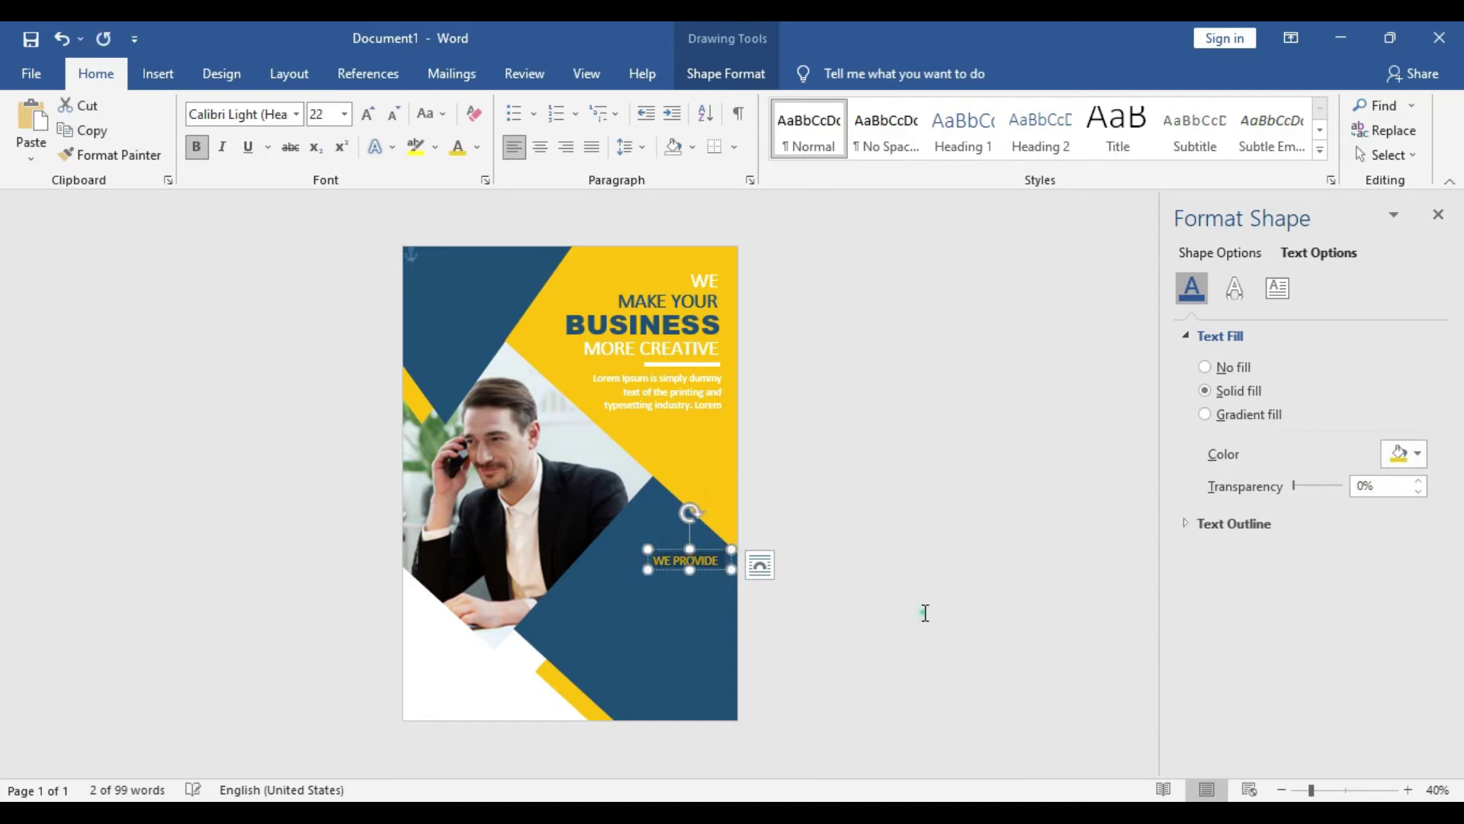
{"action": "left_click", "coordinate": [925, 612]}
{"action": "left_click", "coordinate": [717, 571]}
Duplicate WE PROVIDE just below, widen it, and retype it as THE BEST SERVICE
{"action": "left_click_drag", "start_coordinate": [723, 577], "coordinate": [712, 581]}
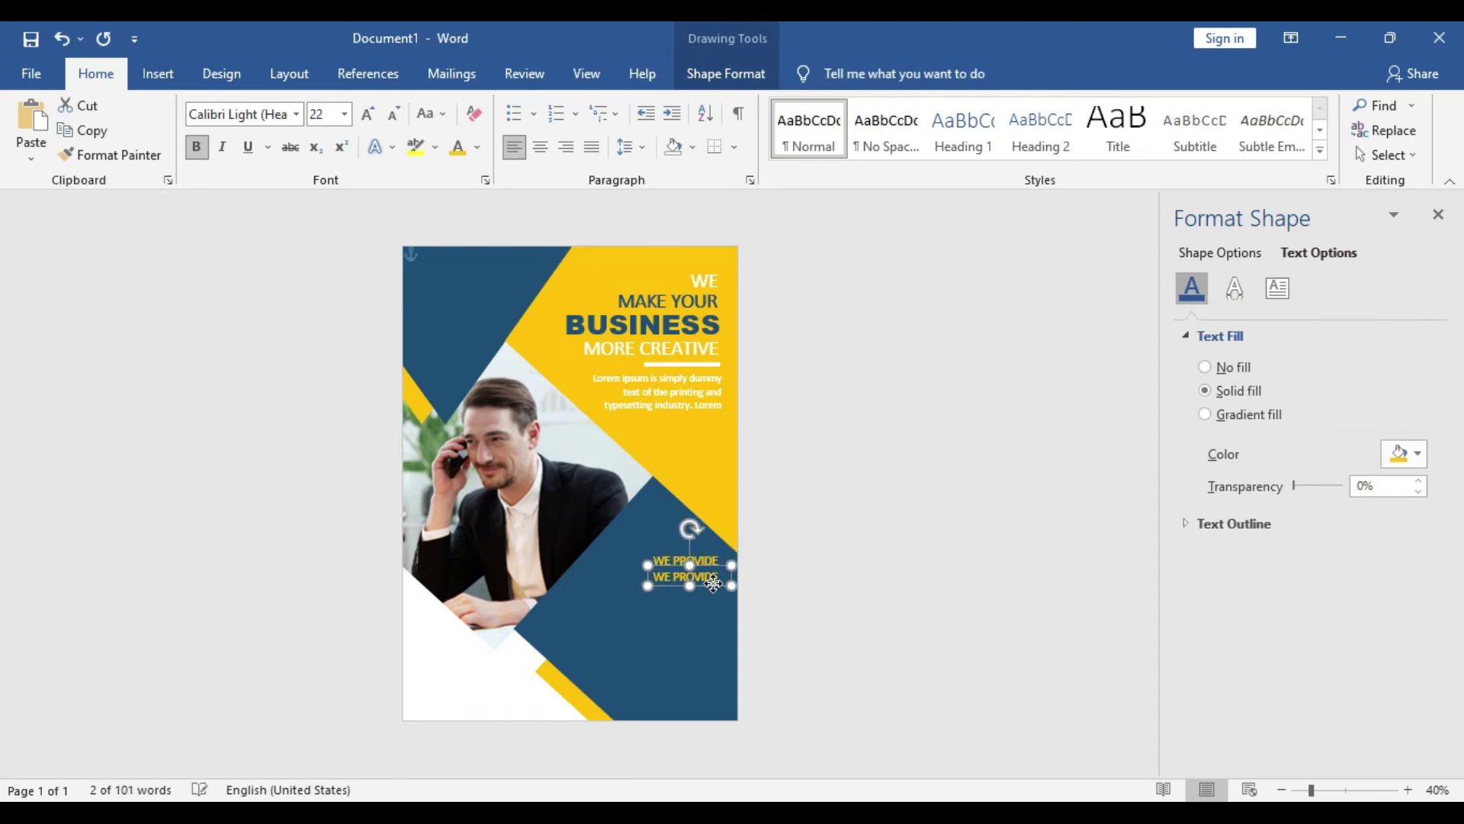
{"action": "left_click_drag", "start_coordinate": [647, 586], "coordinate": [595, 588]}
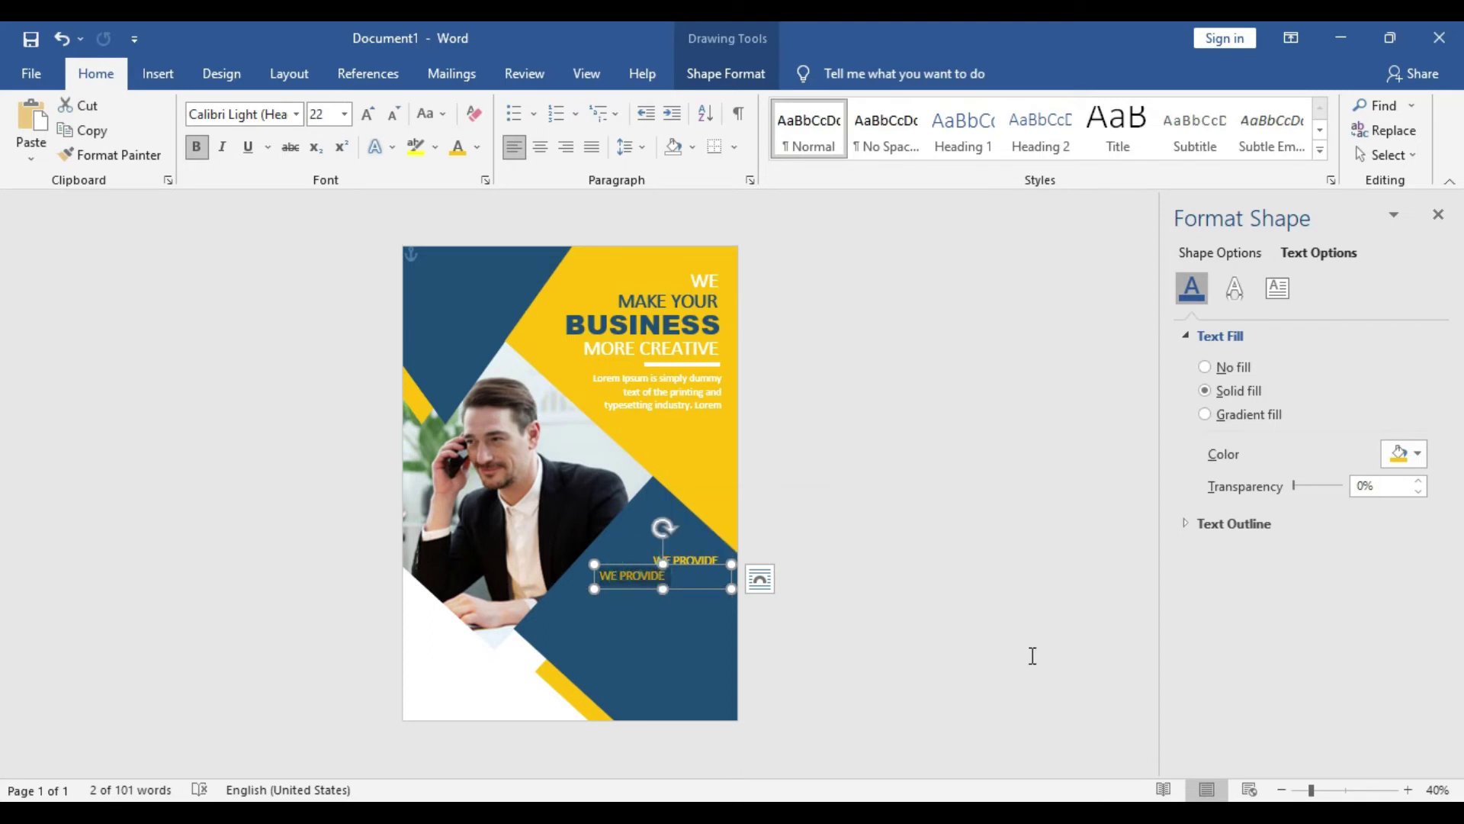
{"action": "type", "text": "THE"}
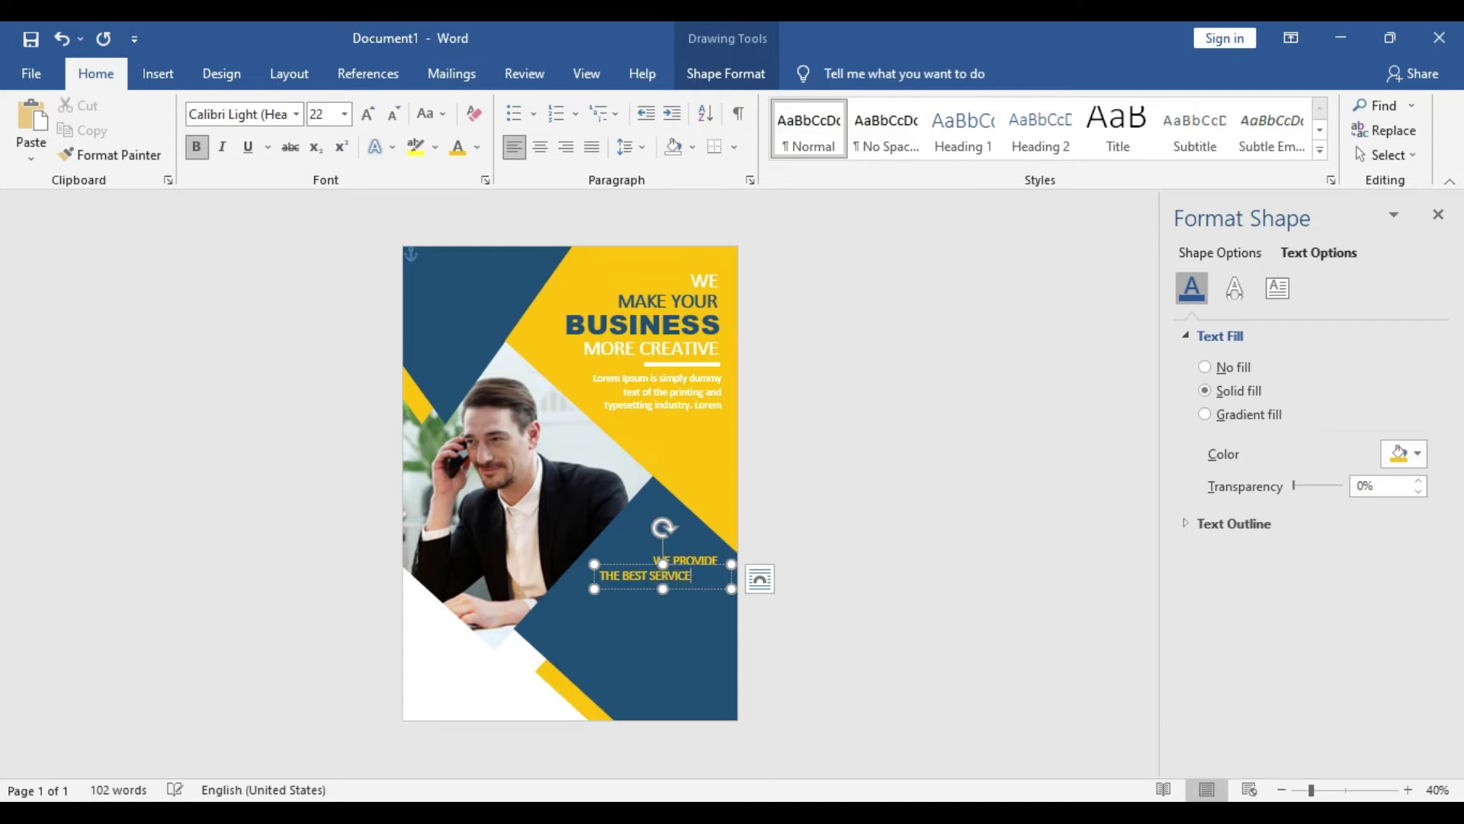
Enlarge THE BEST SERVICE to 36 pt
{"action": "triple_click", "coordinate": [671, 576]}
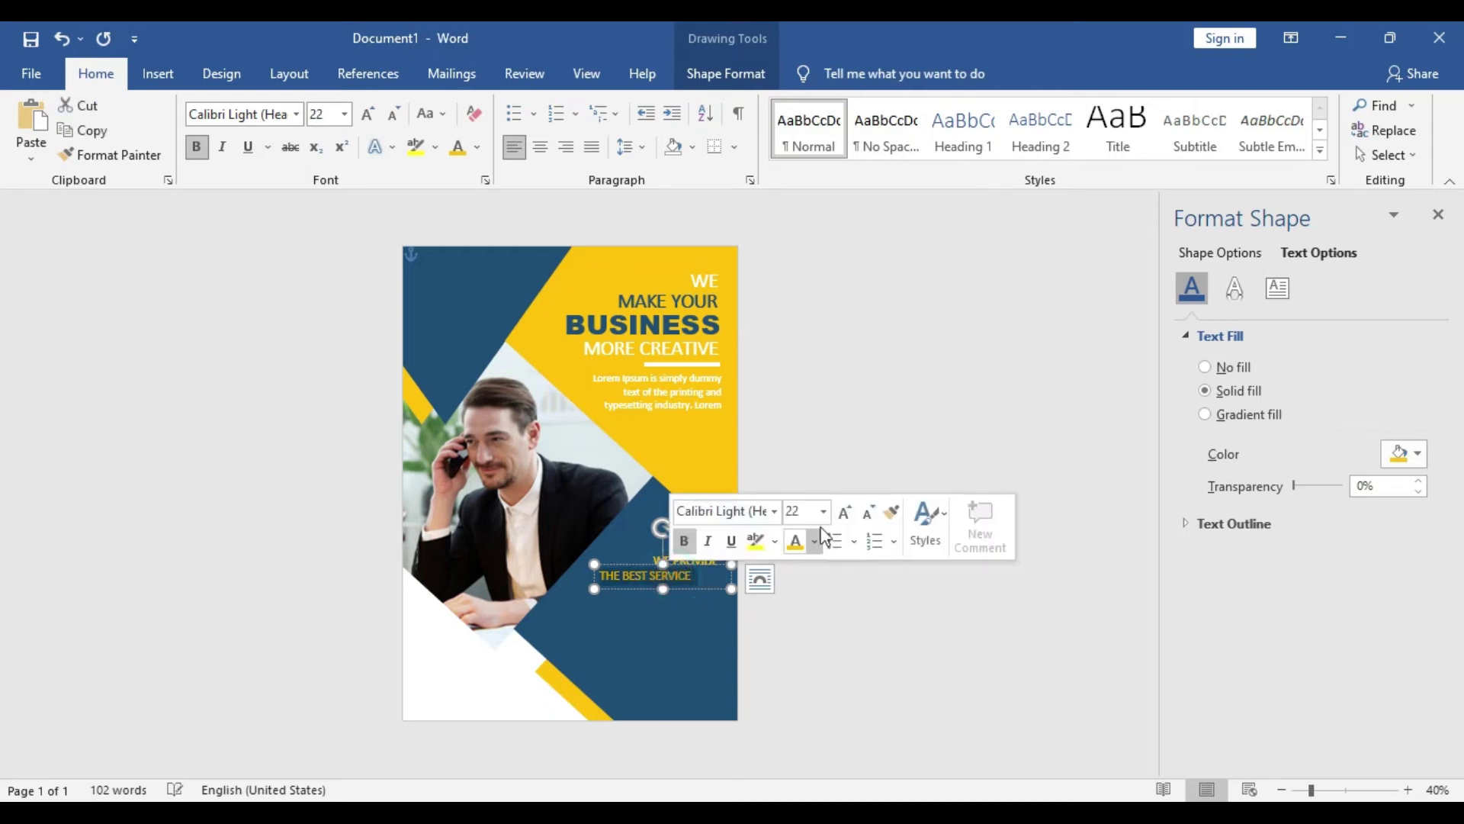
{"action": "left_click", "coordinate": [823, 511]}
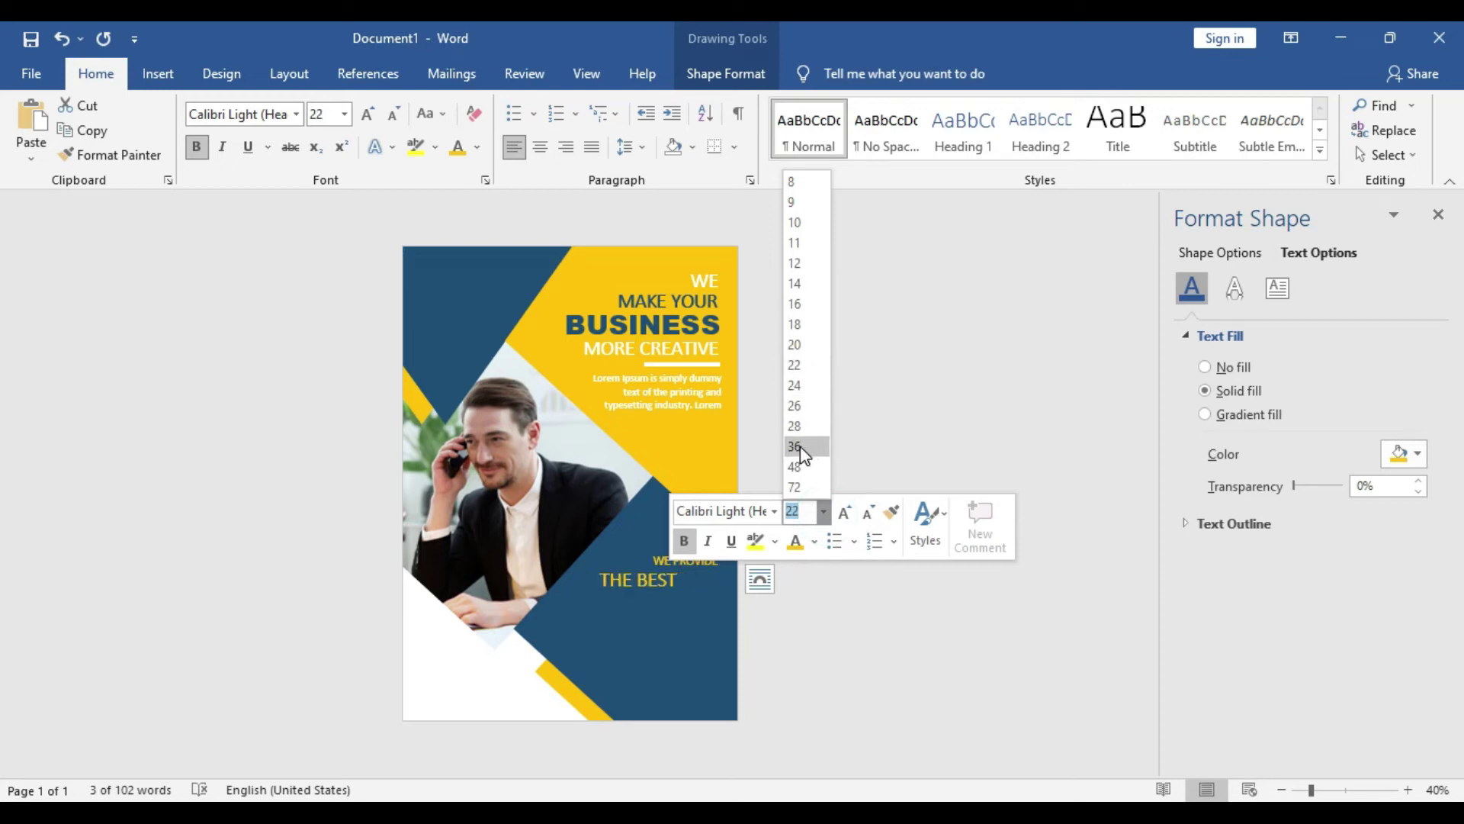
{"action": "left_click", "coordinate": [801, 426]}
{"action": "double_click", "coordinate": [793, 511]}
{"action": "type", "text": "36"}
{"action": "key", "text": "Return"}
{"action": "left_click_drag", "start_coordinate": [694, 601], "coordinate": [689, 598]}
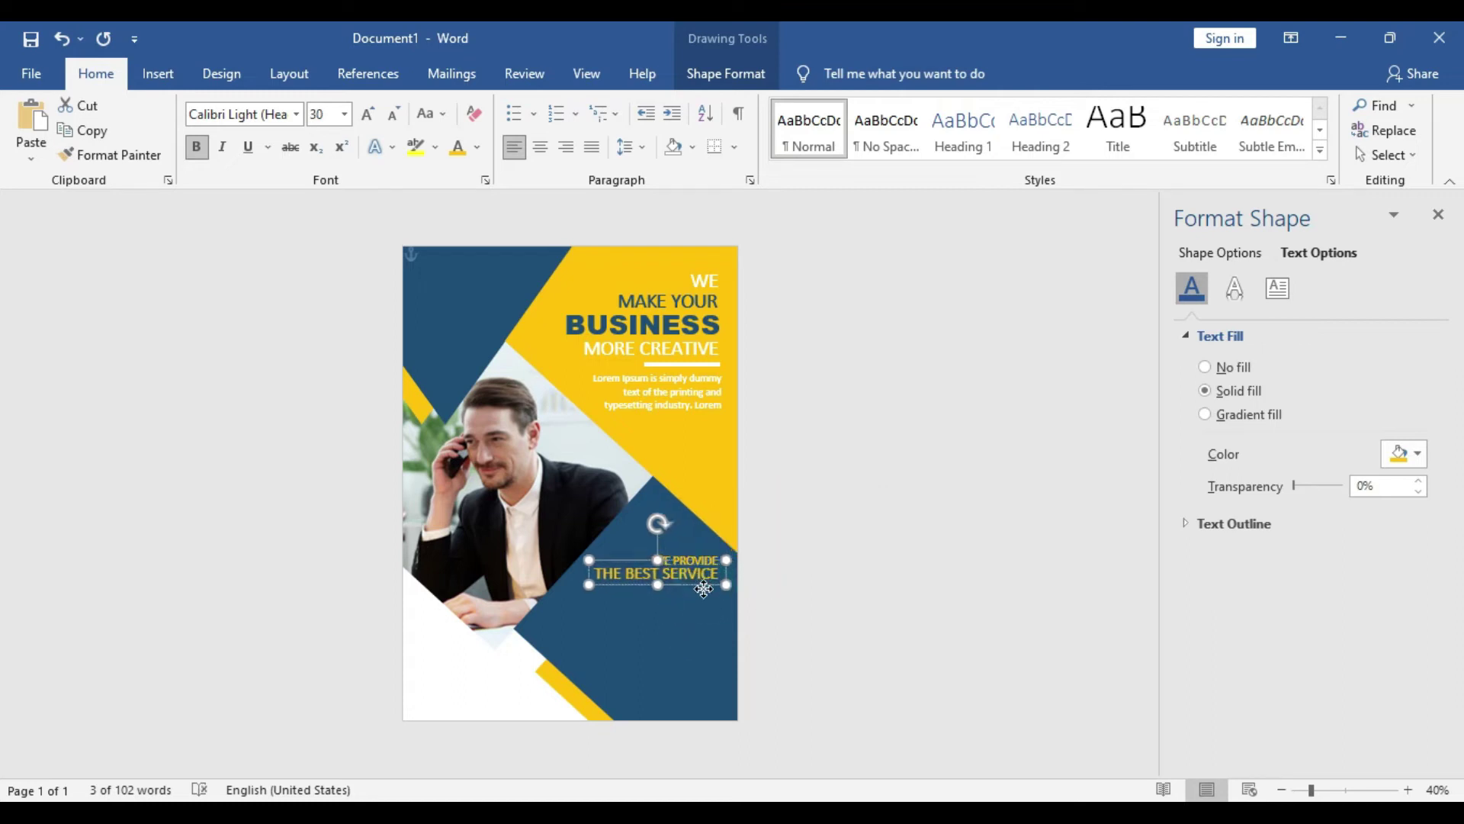
{"action": "key", "text": "ctrl+z"}
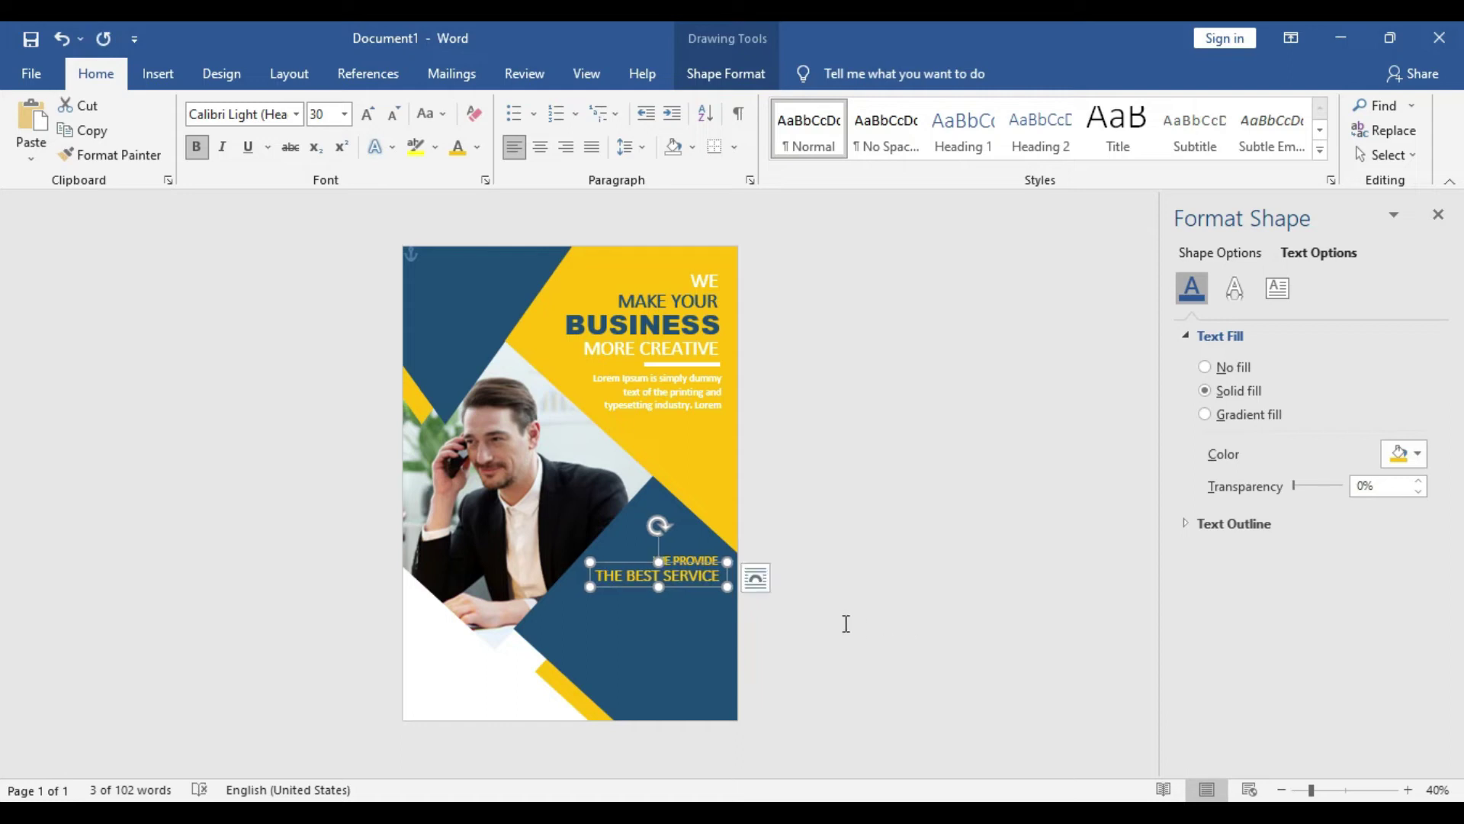
Duplicate the Lorem ipsum text box
{"action": "left_click", "coordinate": [707, 415]}
{"action": "key", "text": "ctrl+c"}
{"action": "key", "text": "ctrl+v"}
Move the Lorem ipsum copy under the slogan, unbold it at 12 pt, and shorten its box
{"action": "mouse_move", "coordinate": [708, 419]}
{"action": "left_mouse_down"}
{"action": "mouse_move", "coordinate": [691, 654]}
{"action": "mouse_move", "coordinate": [697, 626]}
{"action": "left_mouse_up"}
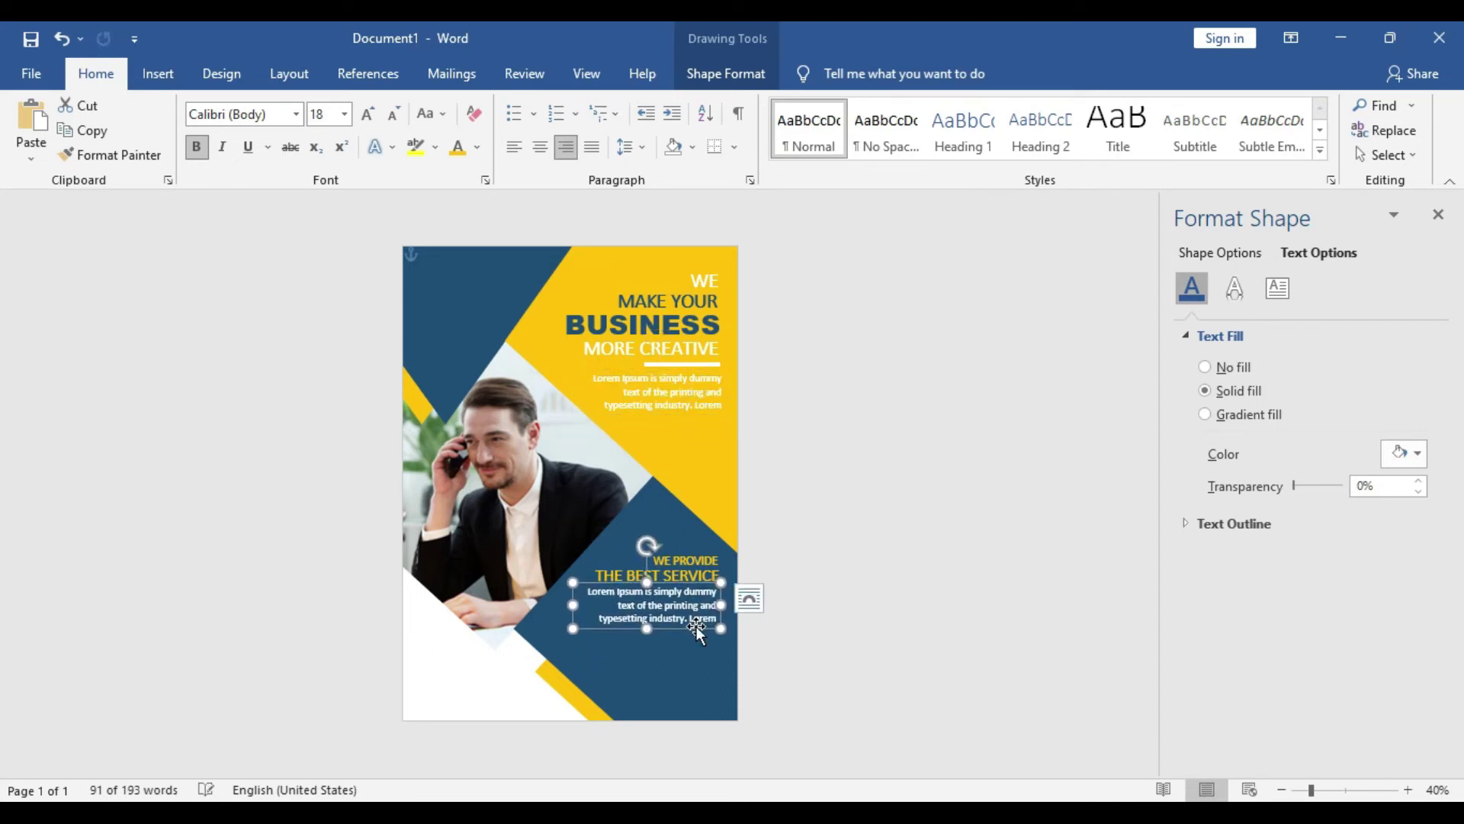
{"action": "right_click", "coordinate": [674, 616]}
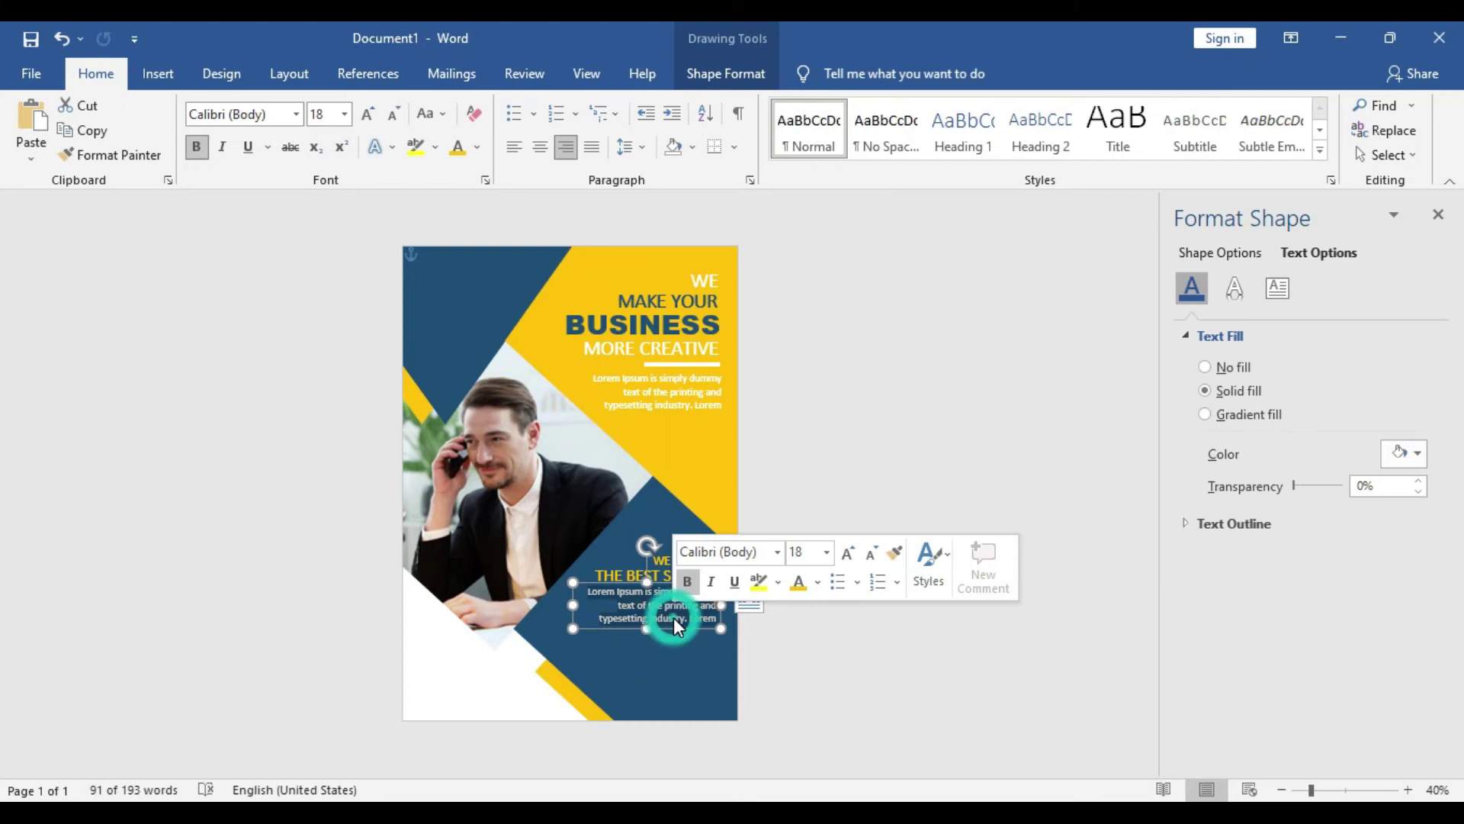
{"action": "left_click", "coordinate": [687, 581]}
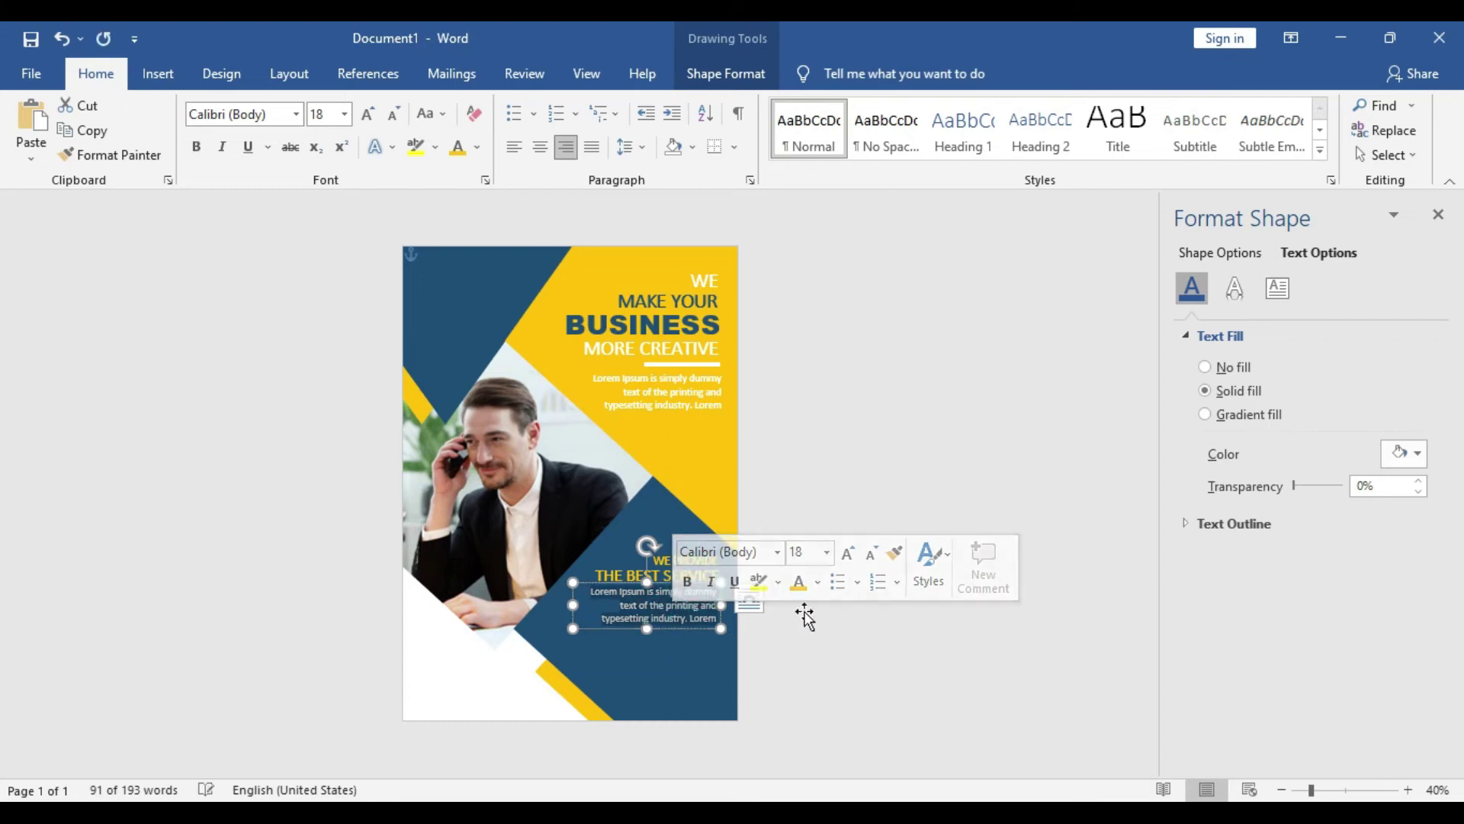
{"action": "left_click", "coordinate": [825, 551]}
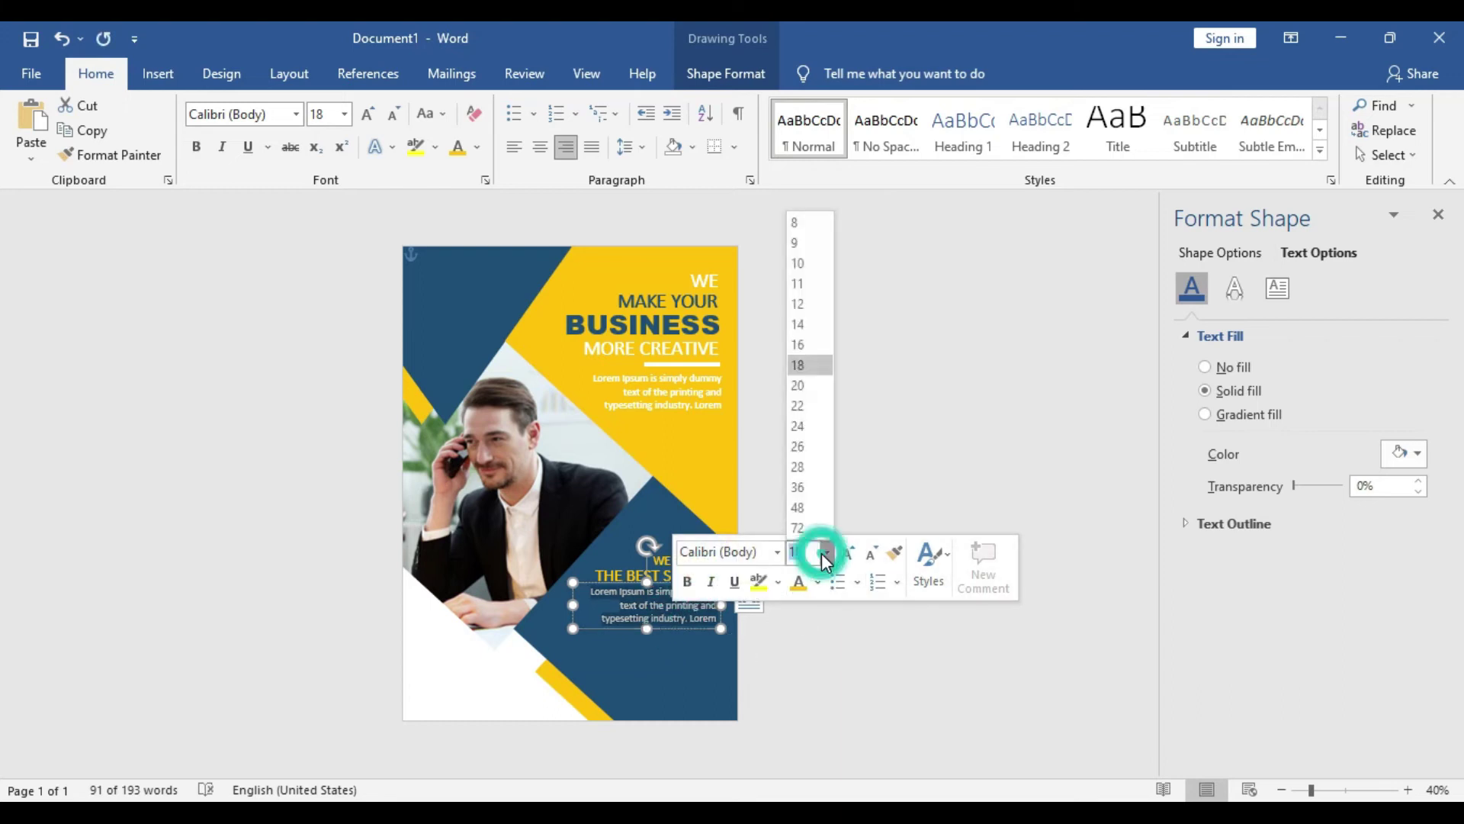
{"action": "left_click", "coordinate": [814, 303]}
{"action": "left_click_drag", "start_coordinate": [646, 626], "coordinate": [653, 622]}
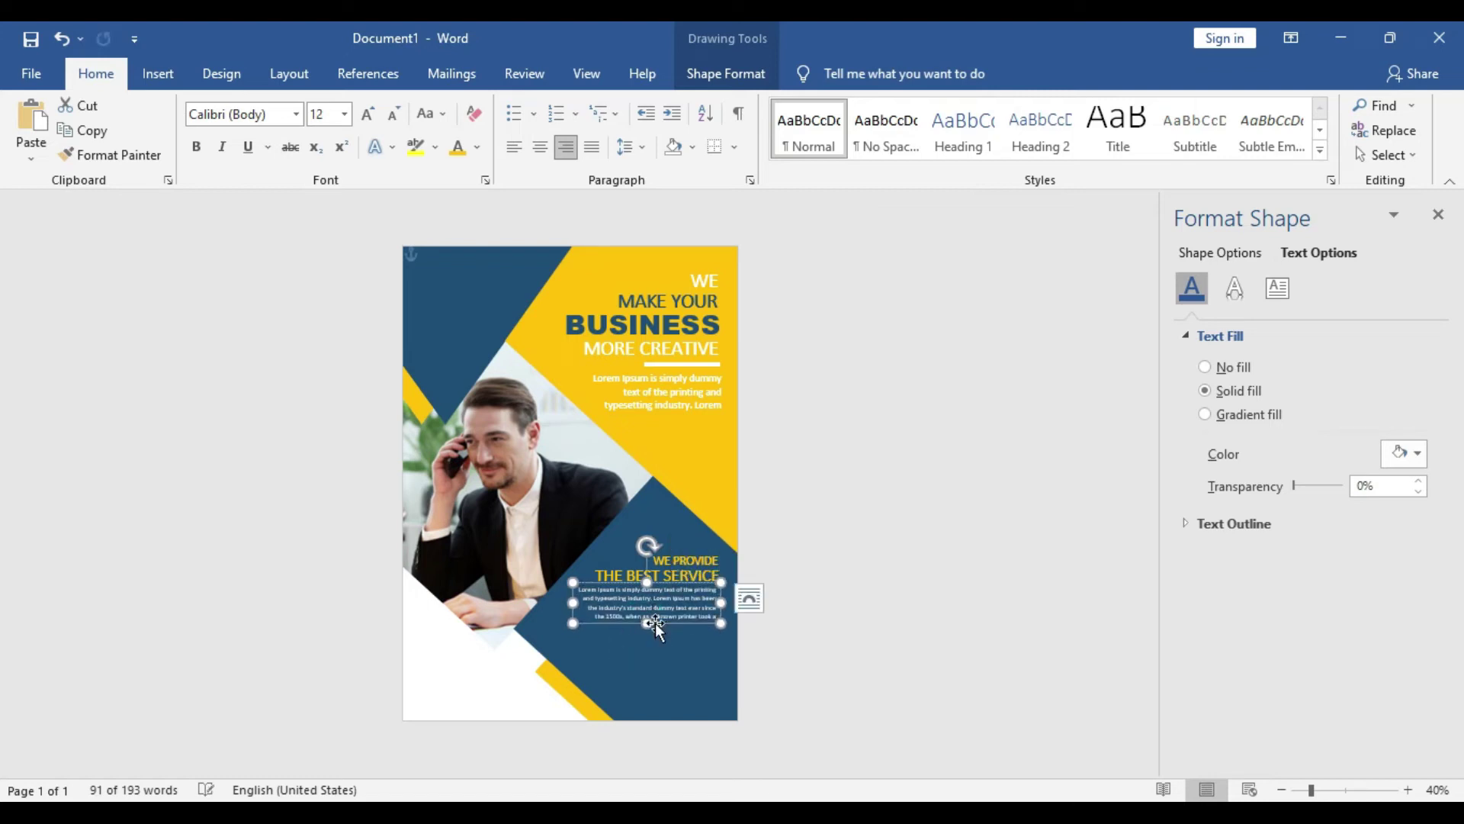
{"action": "left_click", "coordinate": [915, 597]}
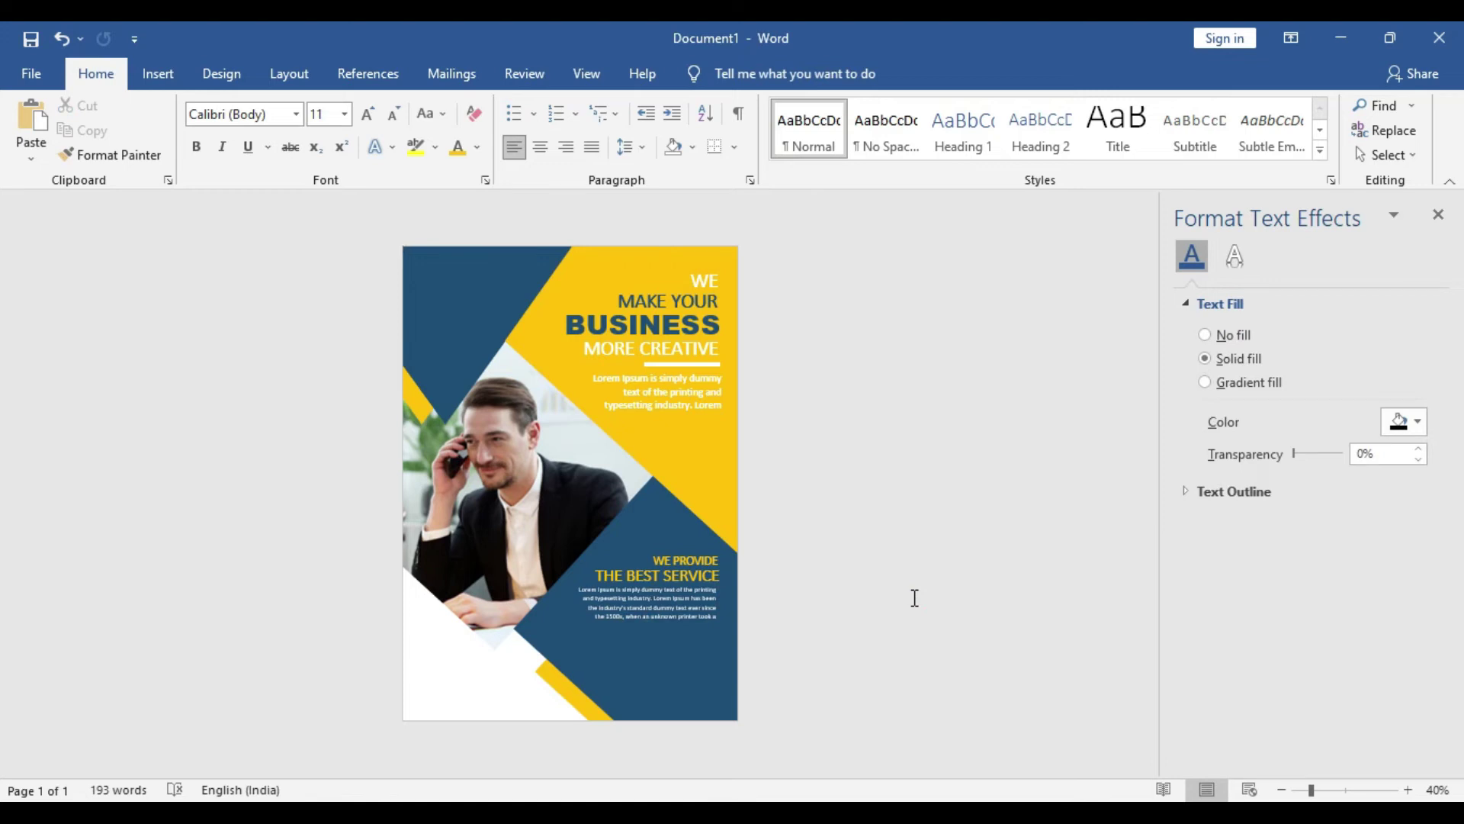
Paste a copy of the heading box below the paragraph and retype it as CREATIVE IDEA
{"action": "left_click", "coordinate": [716, 587]}
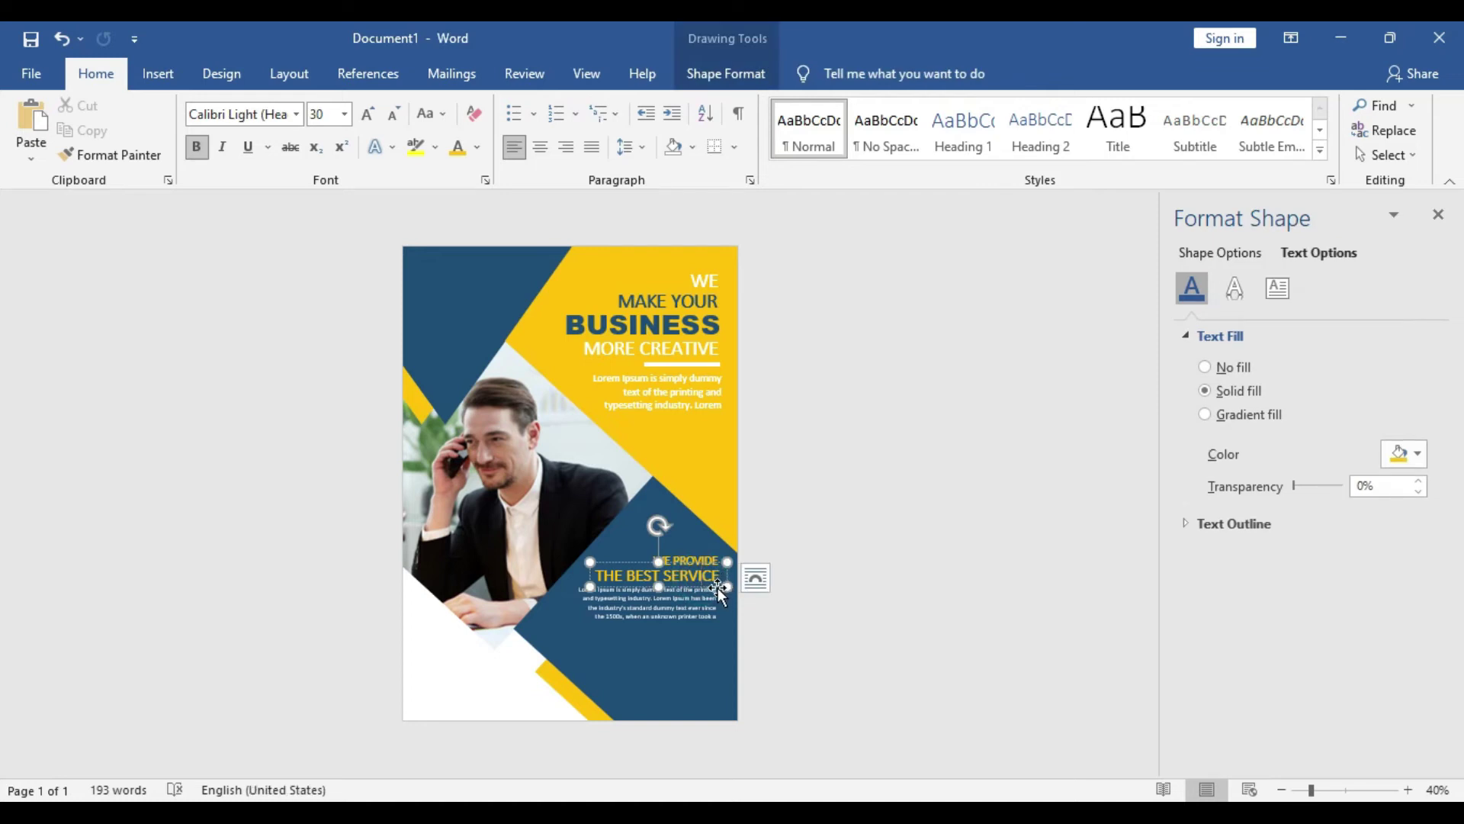
{"action": "key", "text": "ctrl+c"}
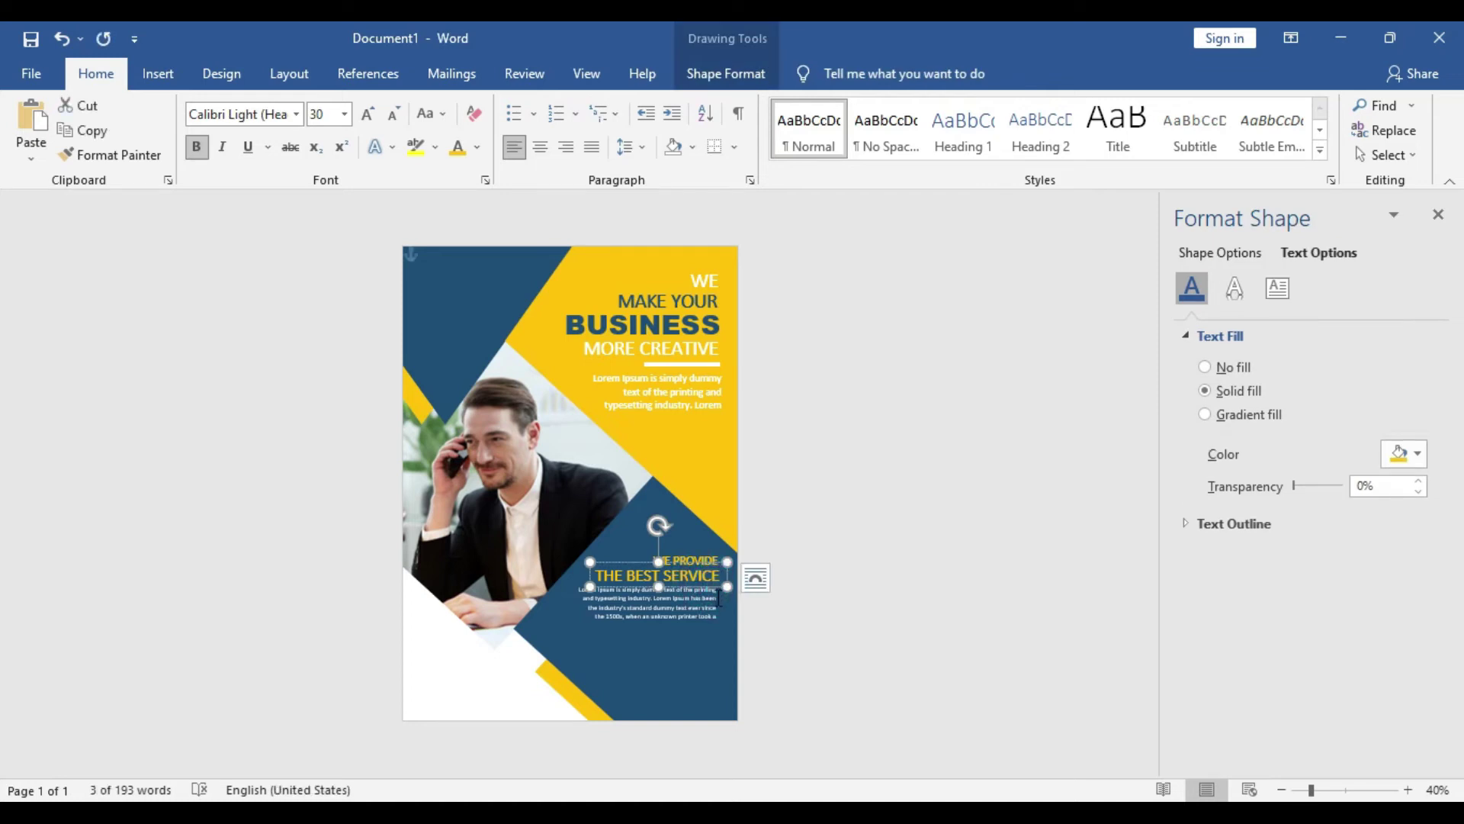
{"action": "key", "text": "ctrl+v"}
{"action": "left_click_drag", "start_coordinate": [720, 593], "coordinate": [710, 643]}
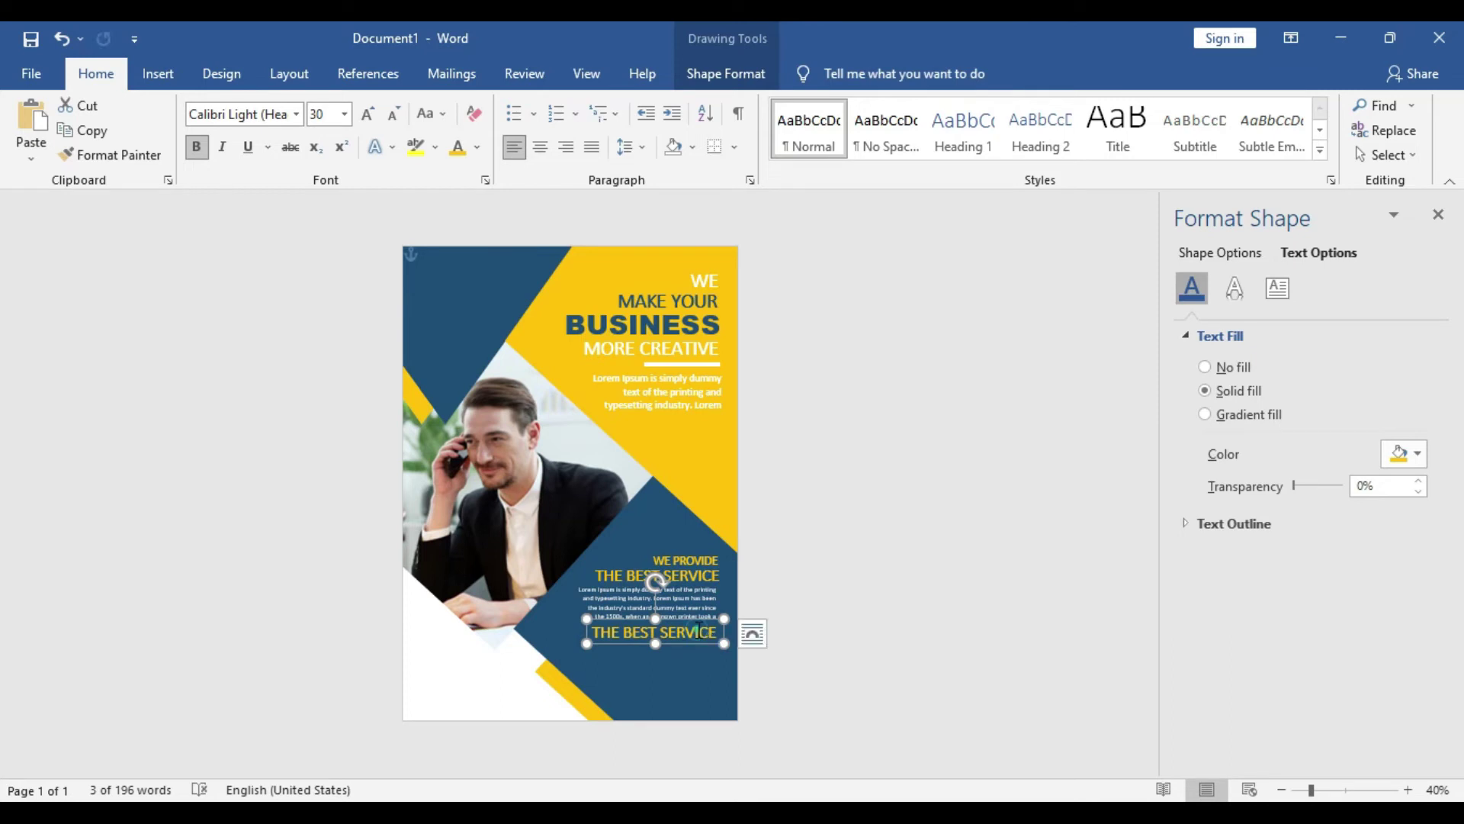
{"action": "type", "text": "CREATI"}
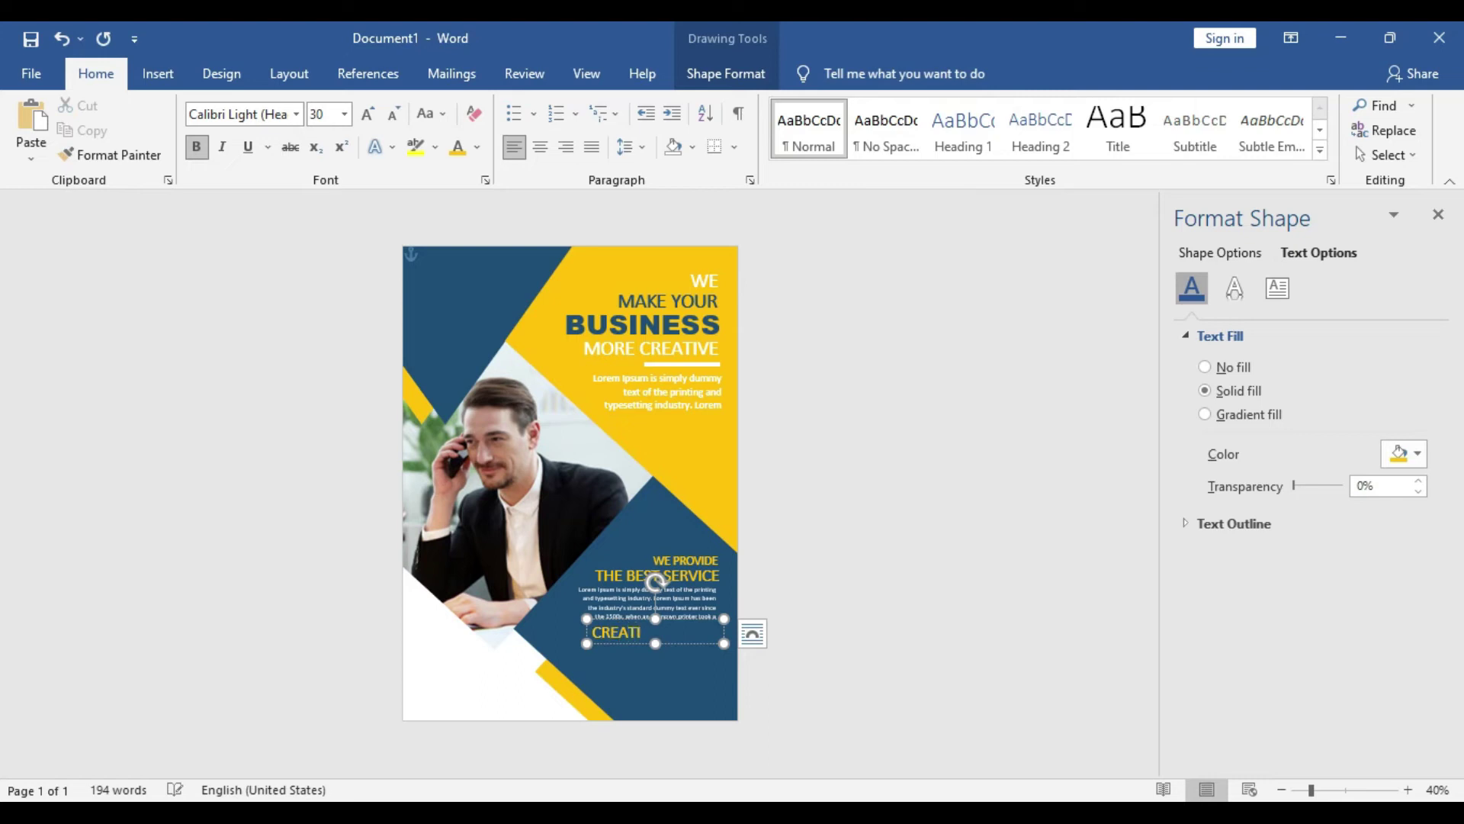
{"action": "type", "text": "EA"}
Make CREATIVE IDEA white at 20 pt and narrow its box
{"action": "triple_click", "coordinate": [674, 633]}
{"action": "left_click", "coordinate": [826, 568]}
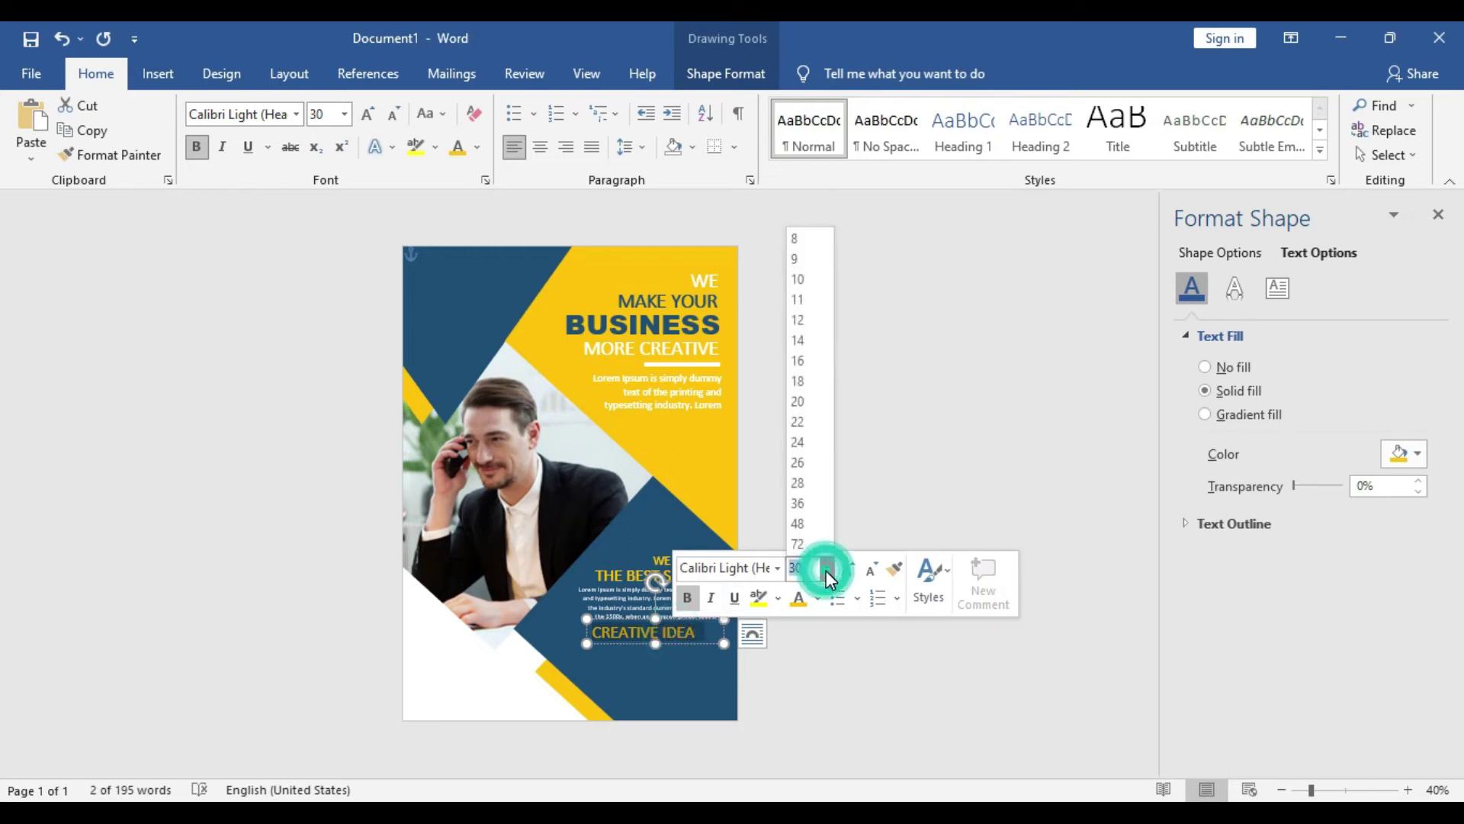
{"action": "left_click", "coordinate": [810, 402]}
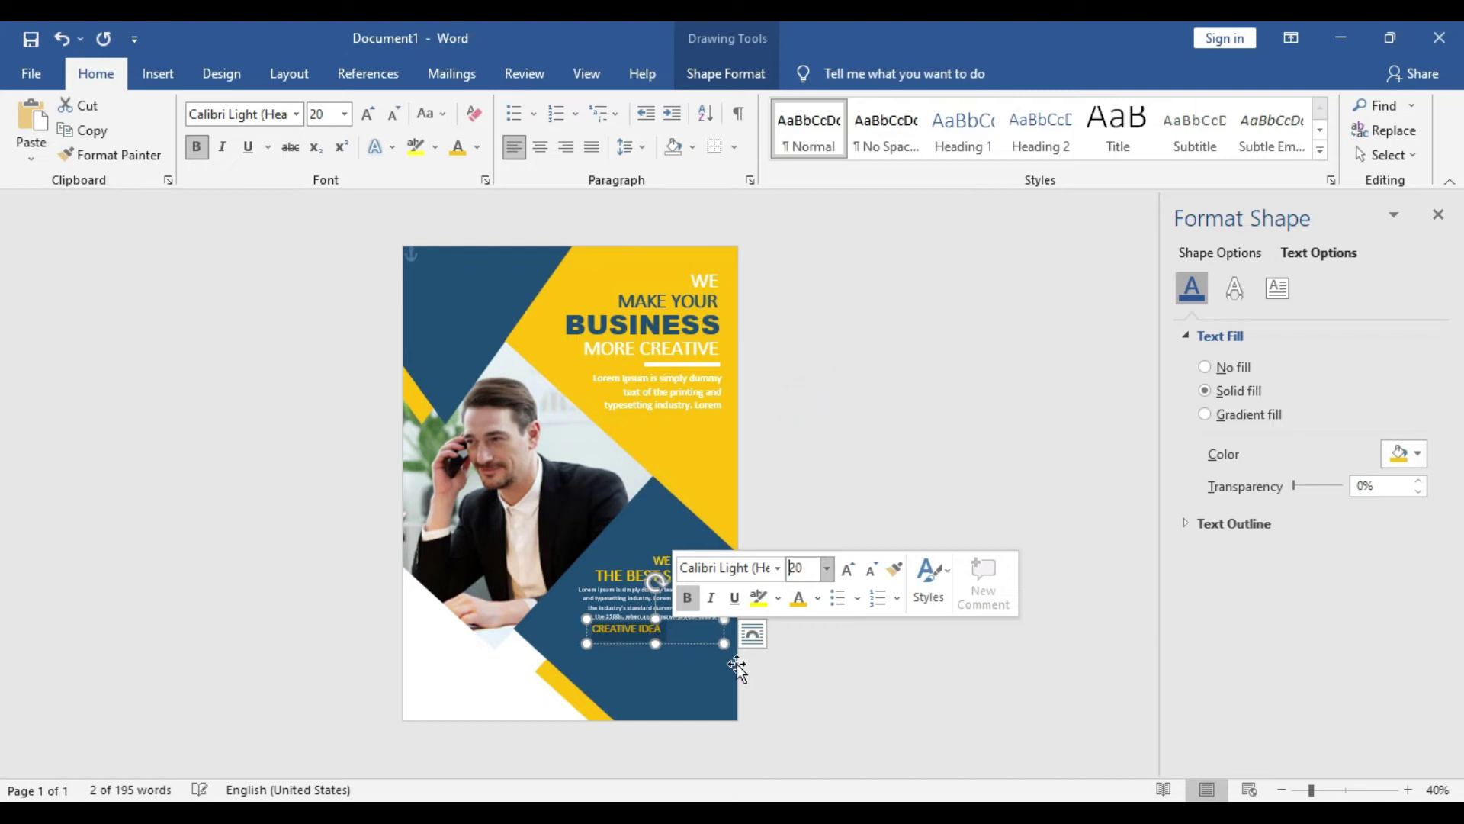
{"action": "mouse_move", "coordinate": [724, 641]}
{"action": "left_mouse_down"}
{"action": "mouse_move", "coordinate": [669, 637]}
{"action": "mouse_move", "coordinate": [706, 644]}
{"action": "left_mouse_up"}
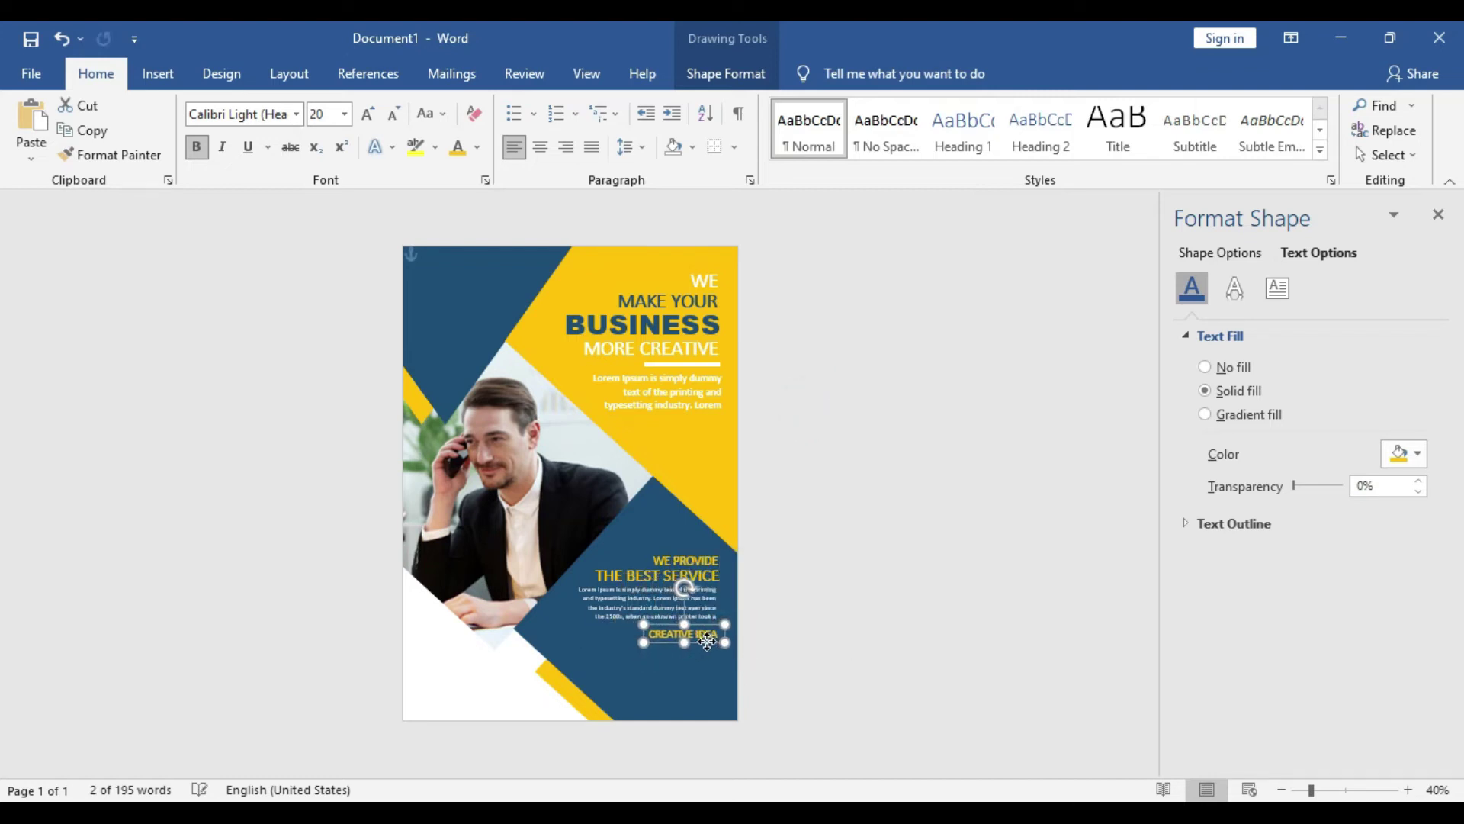
{"action": "triple_click", "coordinate": [712, 632]}
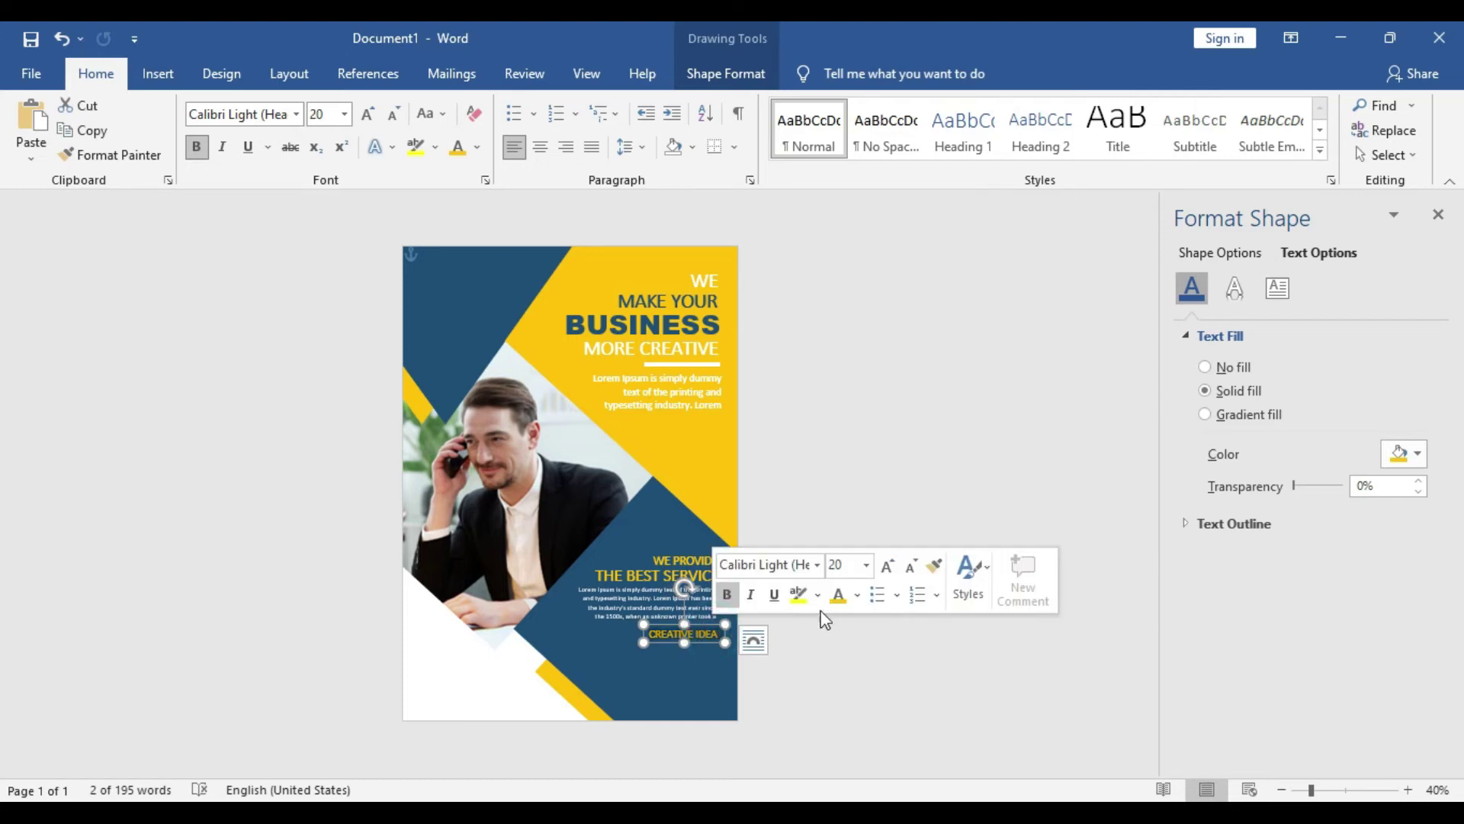
{"action": "left_click", "coordinate": [859, 596]}
{"action": "left_click", "coordinate": [836, 396]}
{"action": "left_click", "coordinate": [844, 697]}
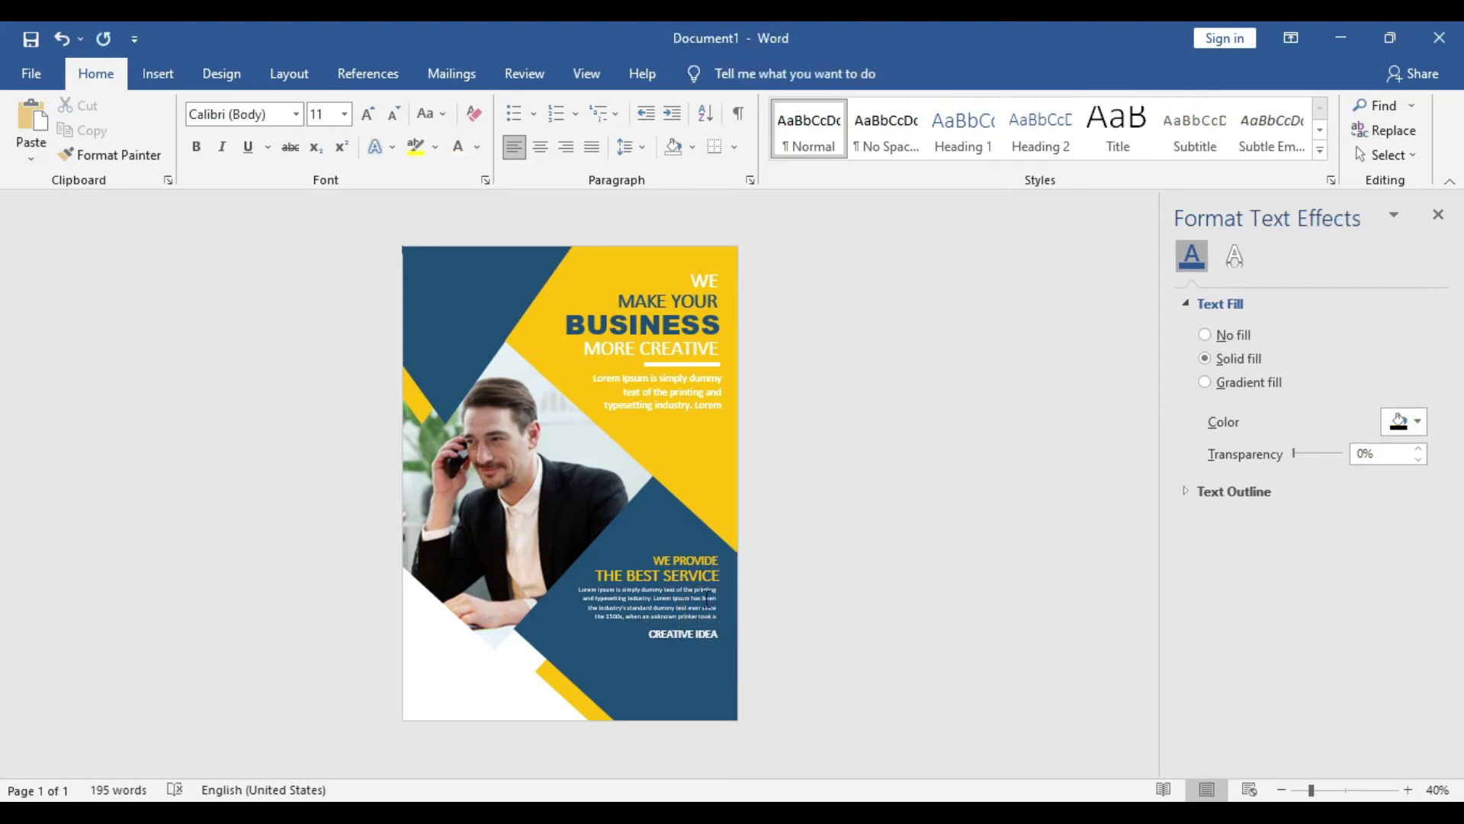
{"action": "left_click", "coordinate": [628, 621]}
Paste a copy of the Lorem ipsum paragraph below CREATIVE IDEA and narrow it so it rewraps
{"action": "key", "text": "ctrl+c"}
{"action": "key", "text": "ctrl+v"}
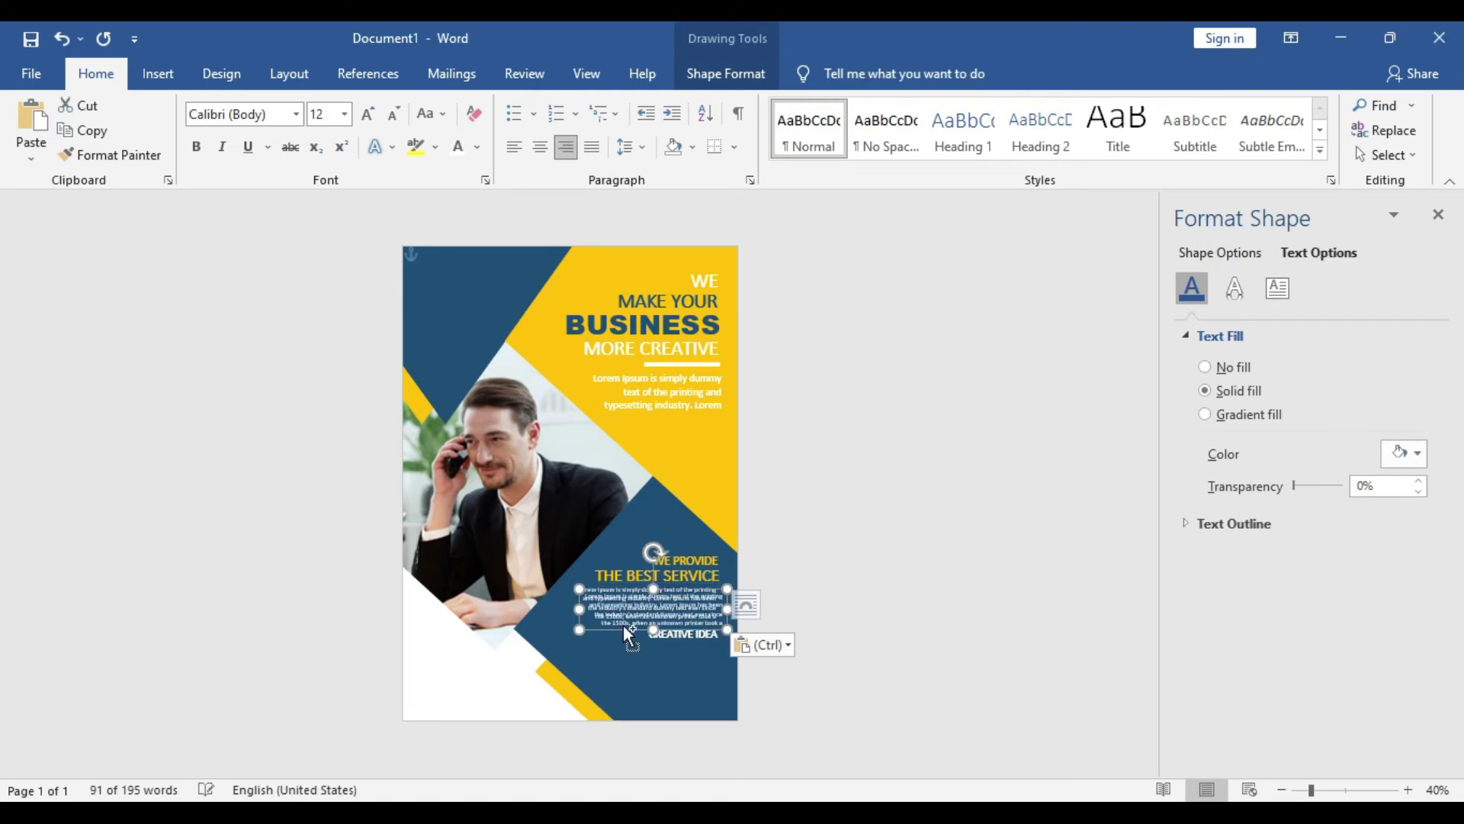
{"action": "left_click_drag", "start_coordinate": [624, 627], "coordinate": [616, 678]}
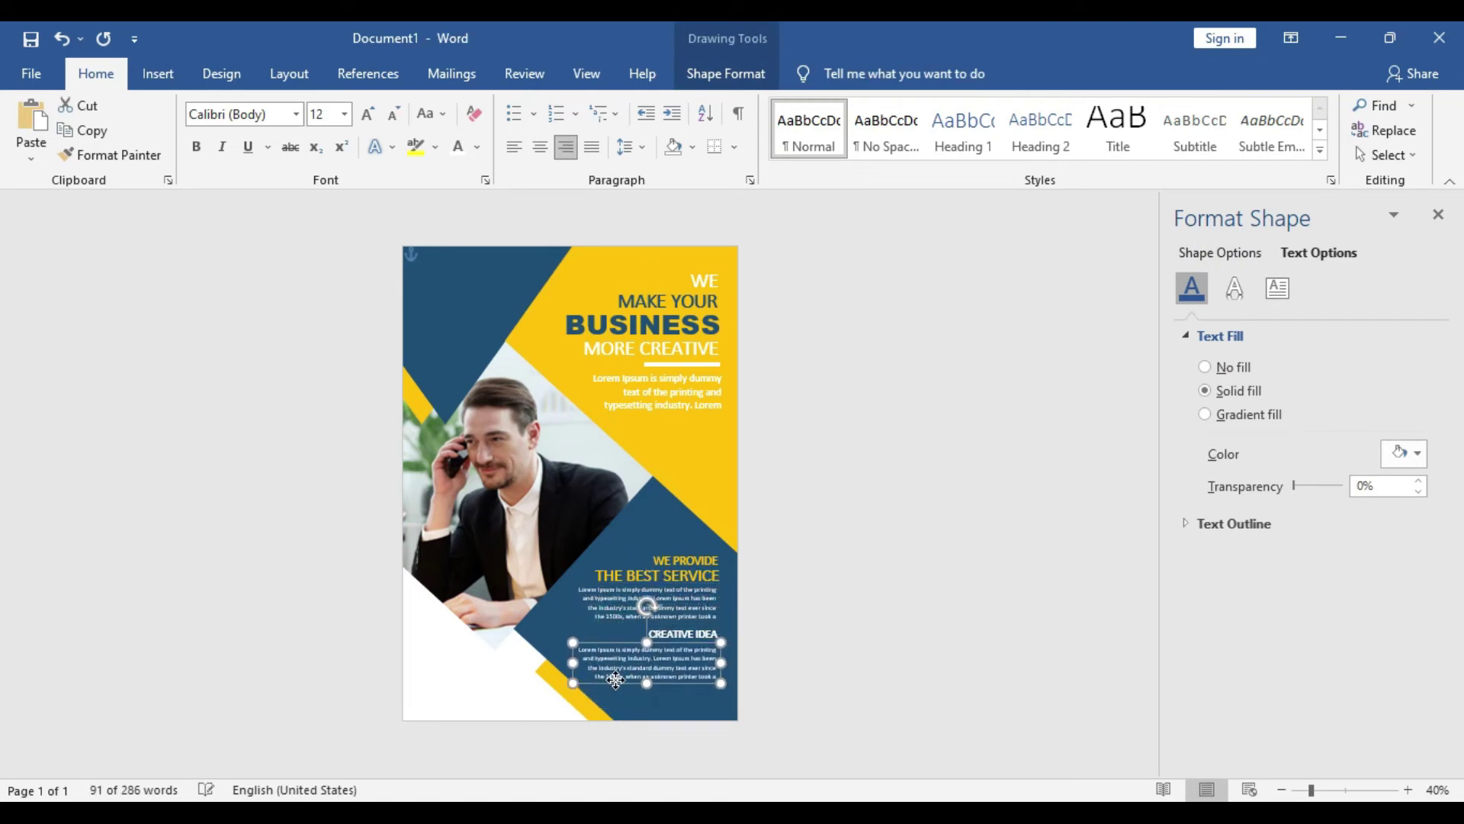
{"action": "left_click_drag", "start_coordinate": [573, 663], "coordinate": [589, 662]}
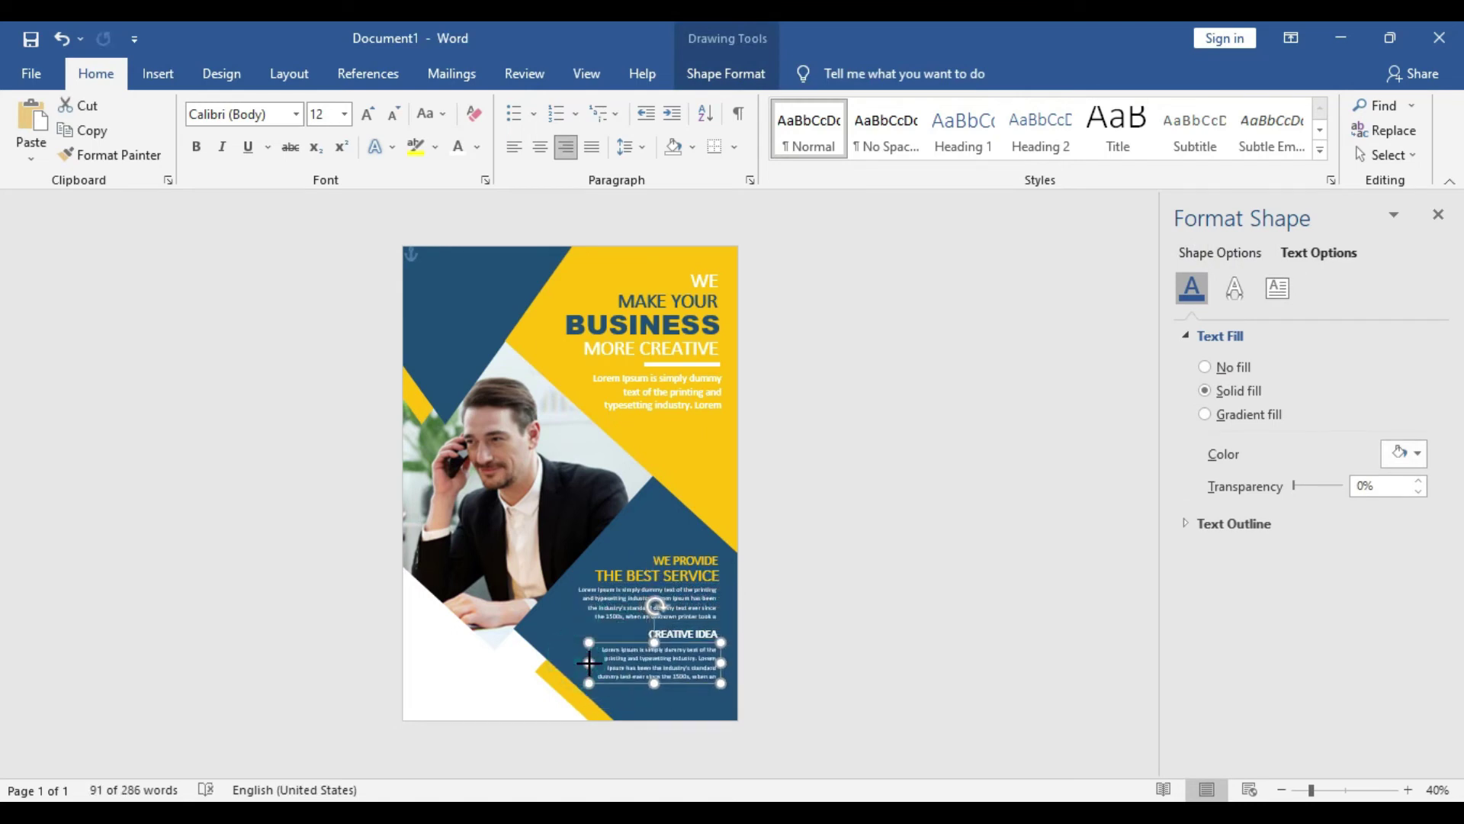
{"action": "left_click", "coordinate": [924, 604]}
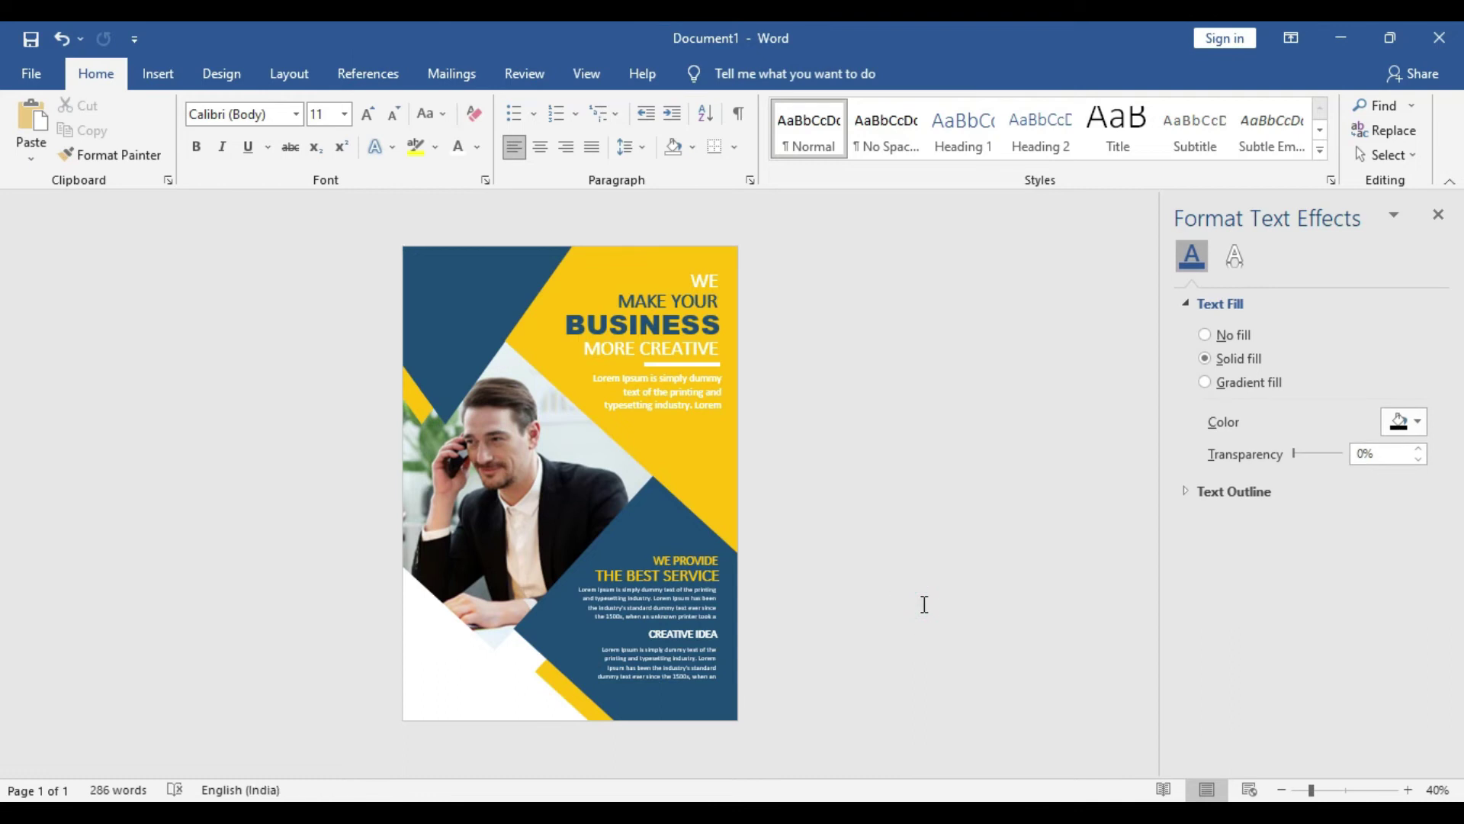
{"action": "left_click", "coordinate": [937, 565]}
{"action": "left_click", "coordinate": [938, 565]}
Draw a small yellow-filled hexagon at the flyer's top-left
{"action": "left_click", "coordinate": [162, 72]}
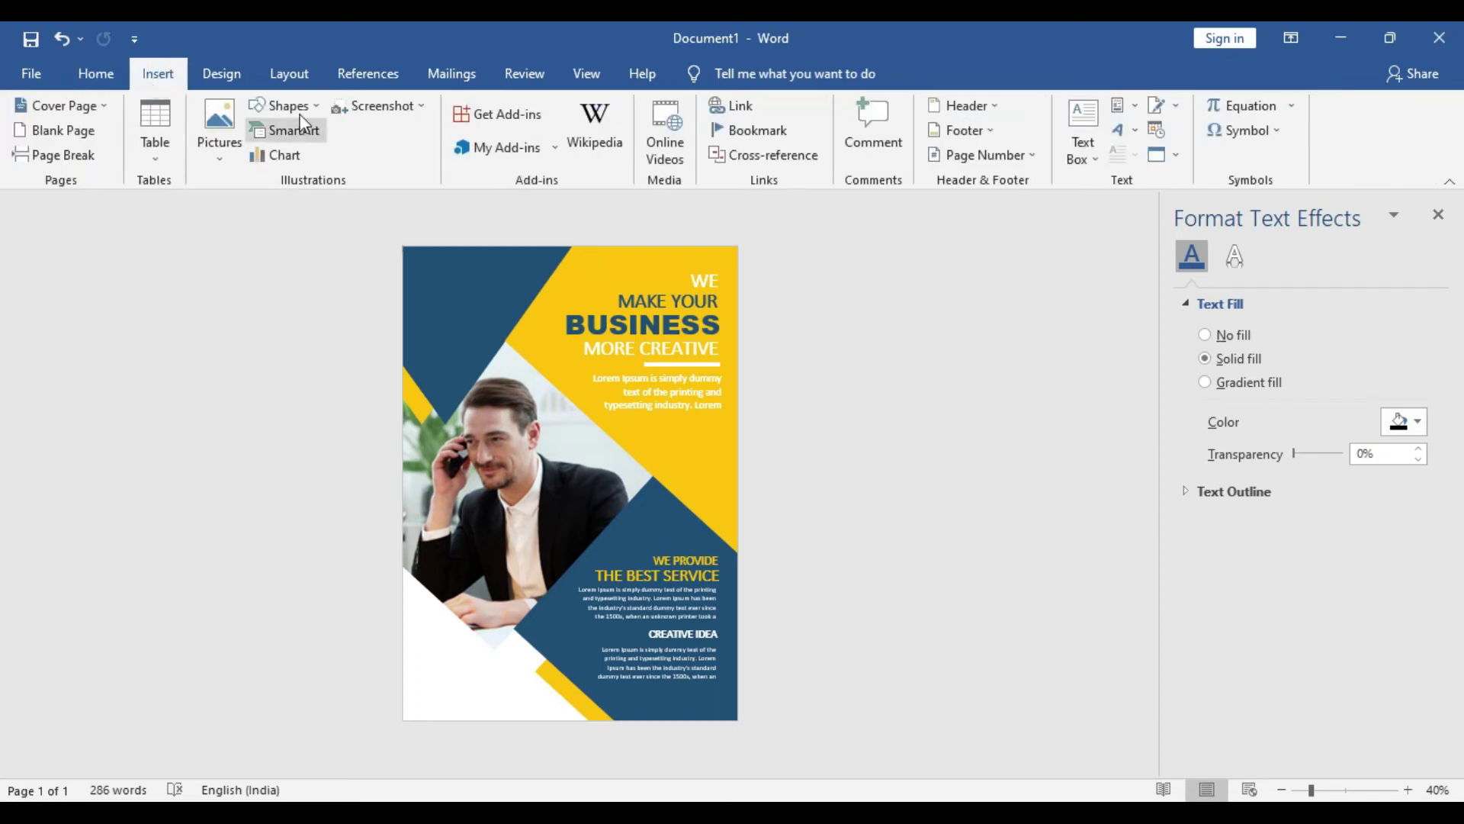
{"action": "left_click", "coordinate": [293, 107]}
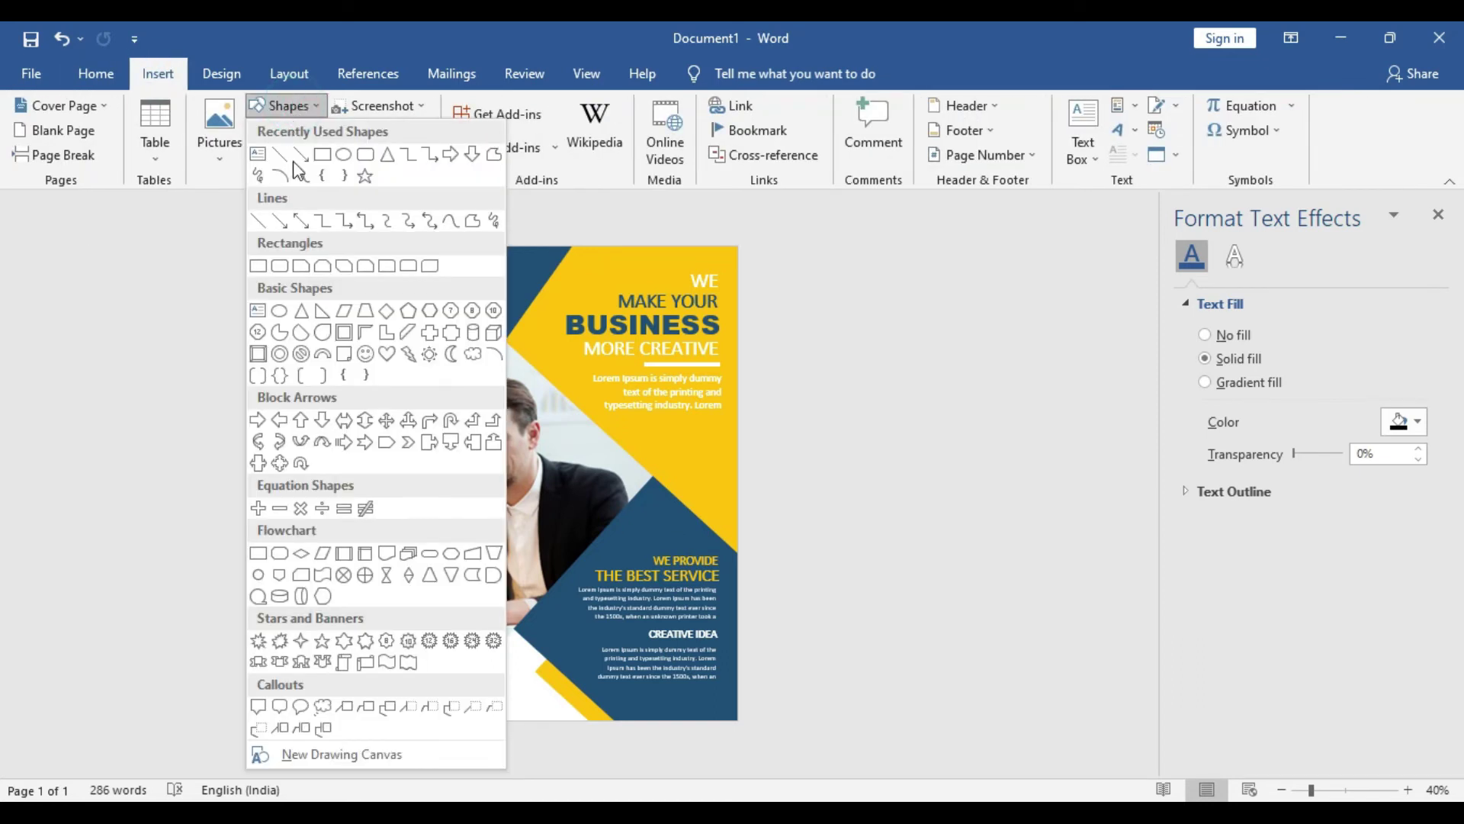
{"action": "left_click", "coordinate": [409, 311]}
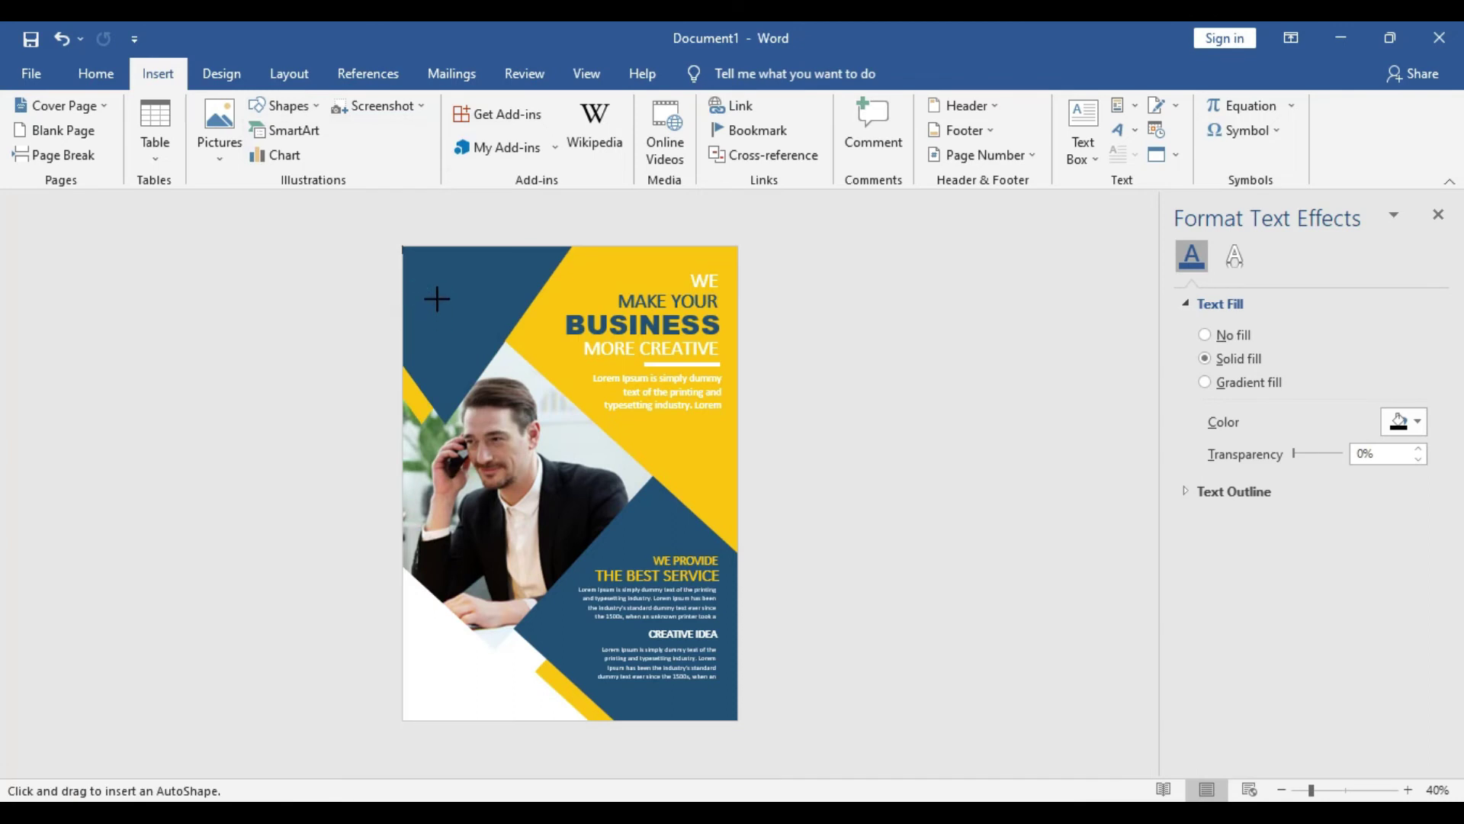
{"action": "mouse_move", "coordinate": [416, 285]}
{"action": "left_mouse_down"}
{"action": "mouse_move", "coordinate": [450, 315]}
{"action": "mouse_move", "coordinate": [426, 276]}
{"action": "left_mouse_up"}
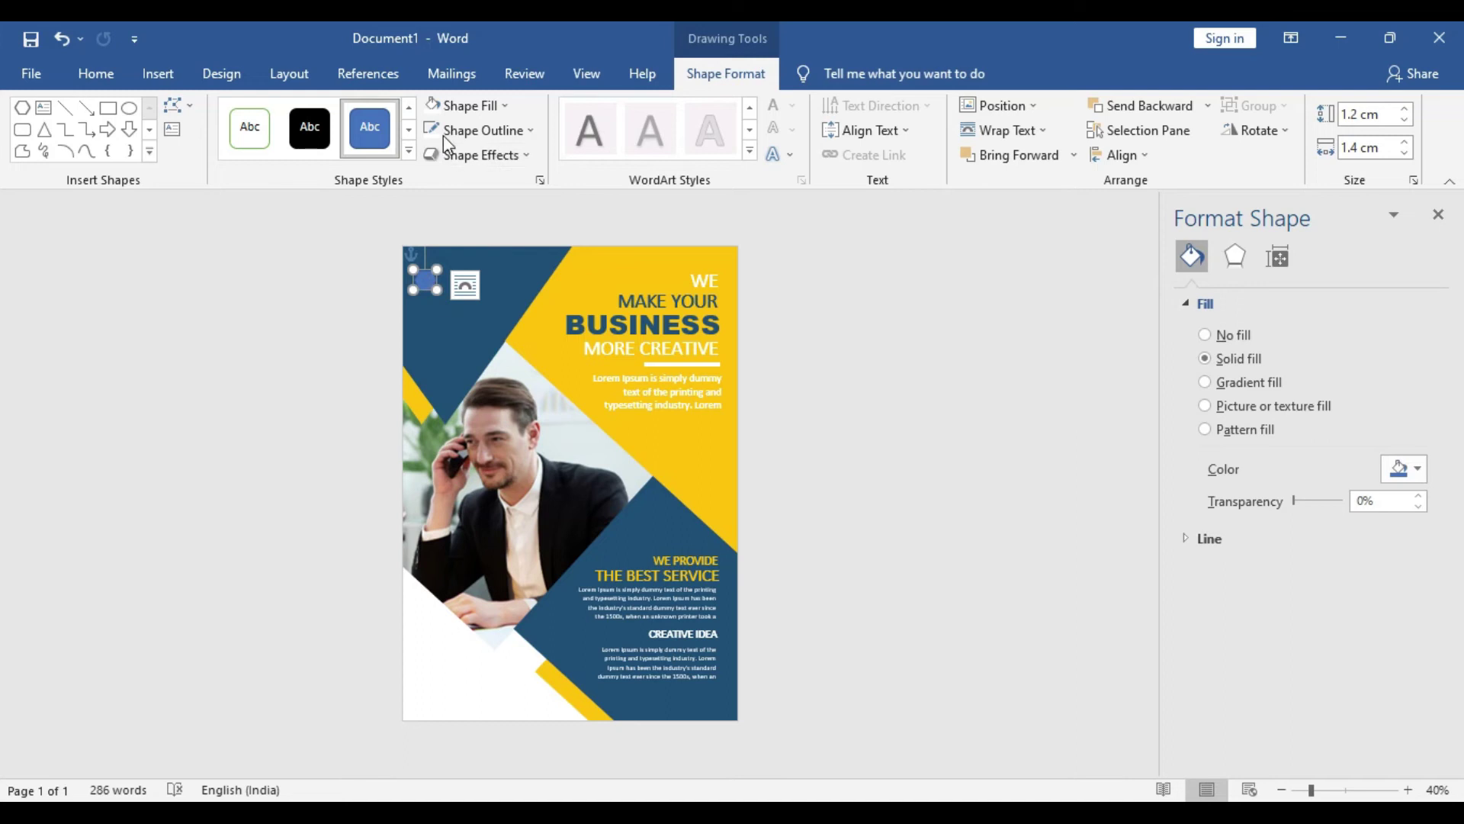
{"action": "left_click", "coordinate": [504, 105]}
{"action": "left_click", "coordinate": [588, 152]}
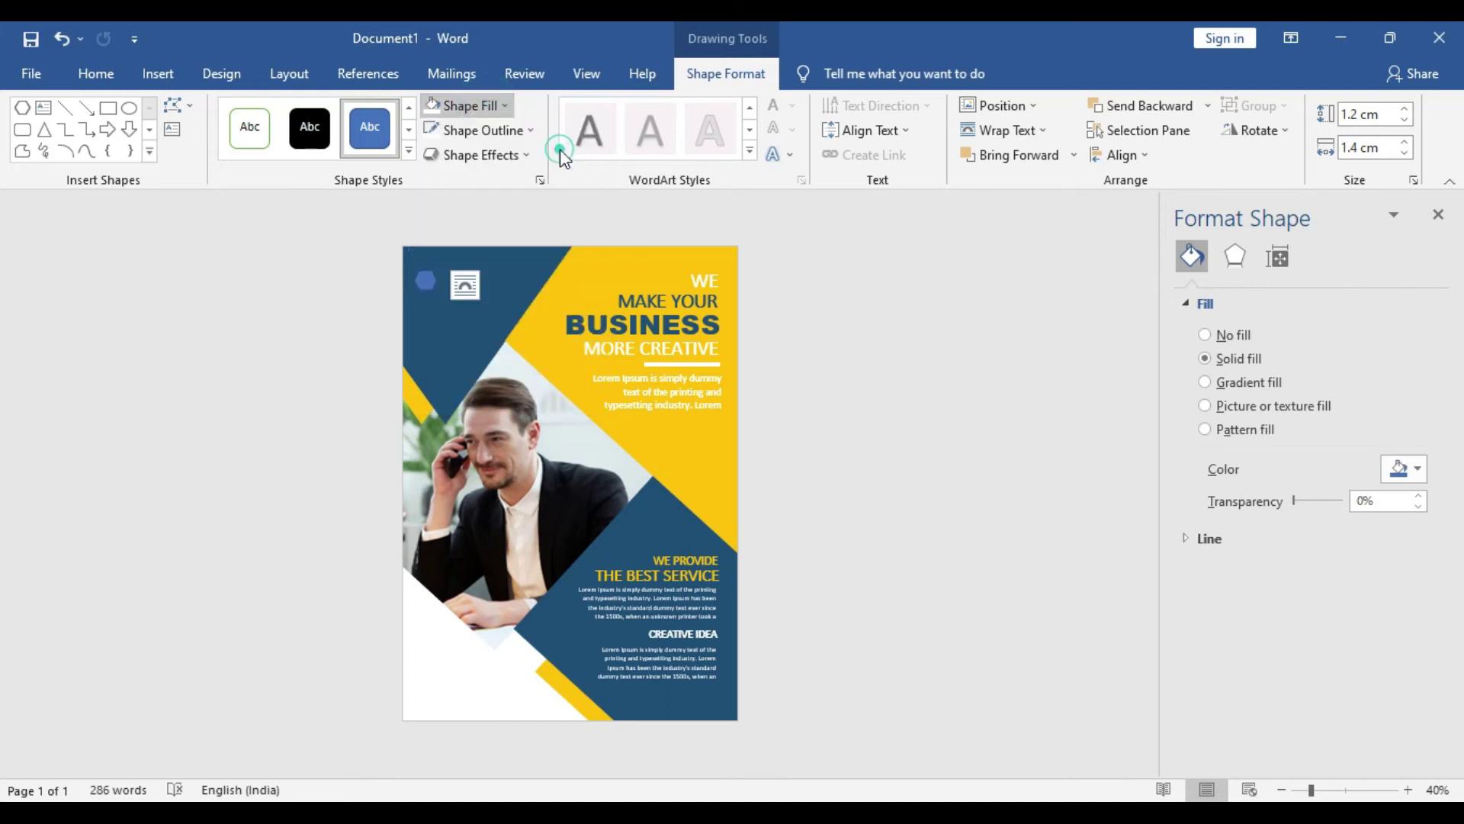
{"action": "left_click", "coordinate": [936, 431]}
{"action": "scroll", "coordinate": [344, 237], "scroll_direction": "up", "scroll_amount": 3, "text": "ctrl"}
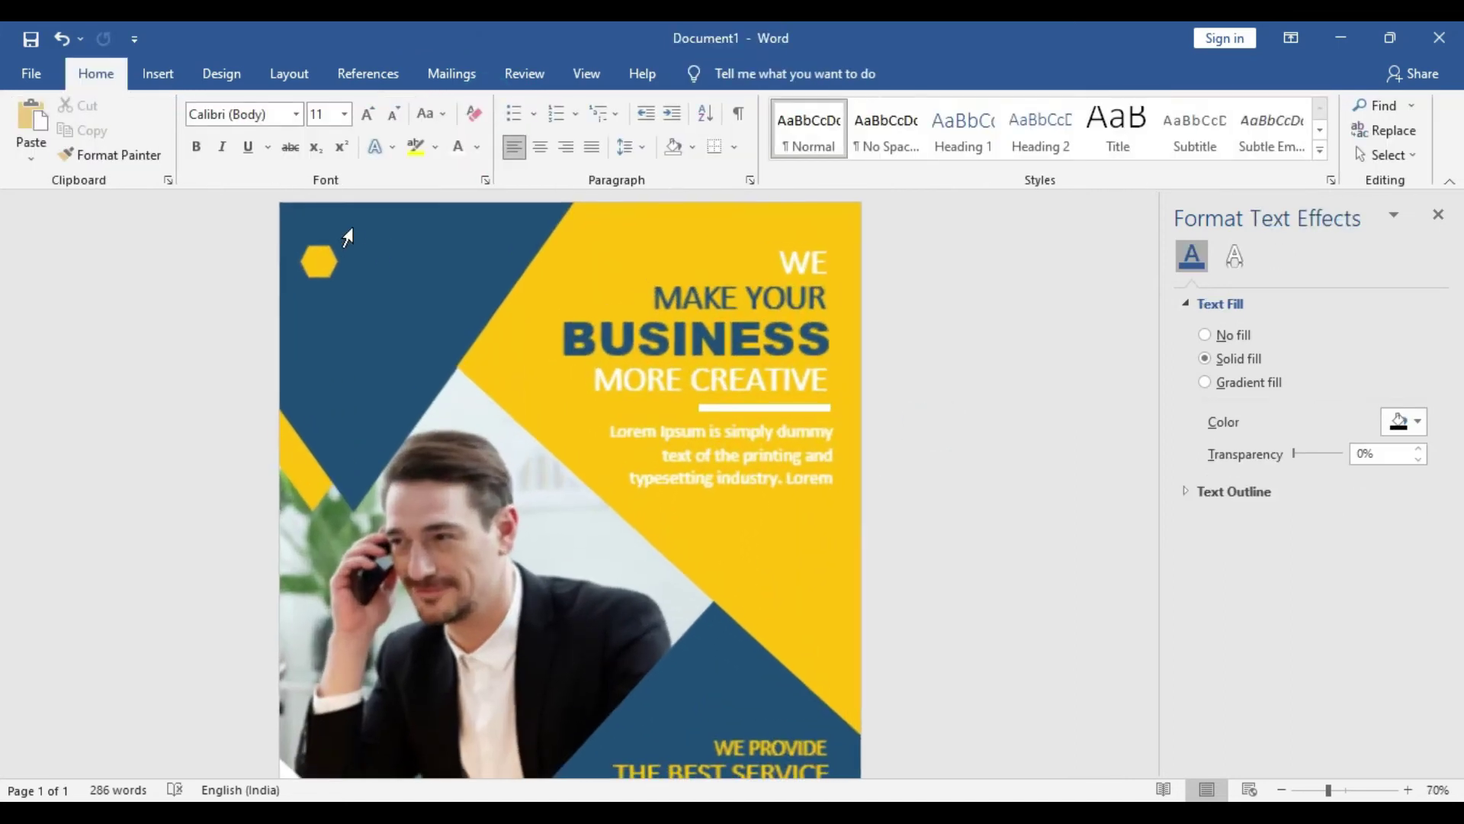
{"action": "scroll", "coordinate": [331, 310], "scroll_direction": "up", "scroll_amount": 1, "text": "ctrl"}
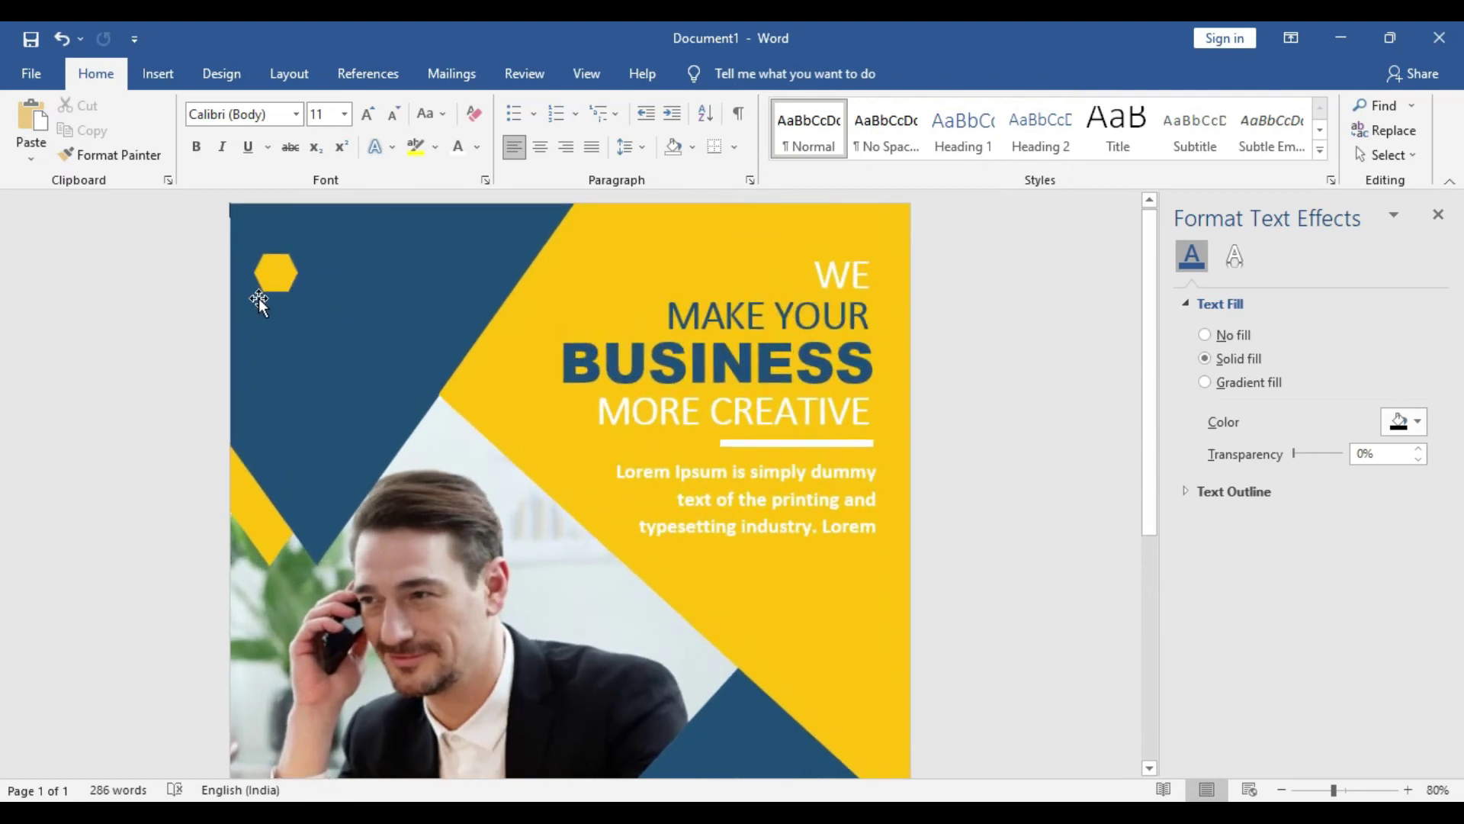
{"action": "left_click", "coordinate": [282, 277]}
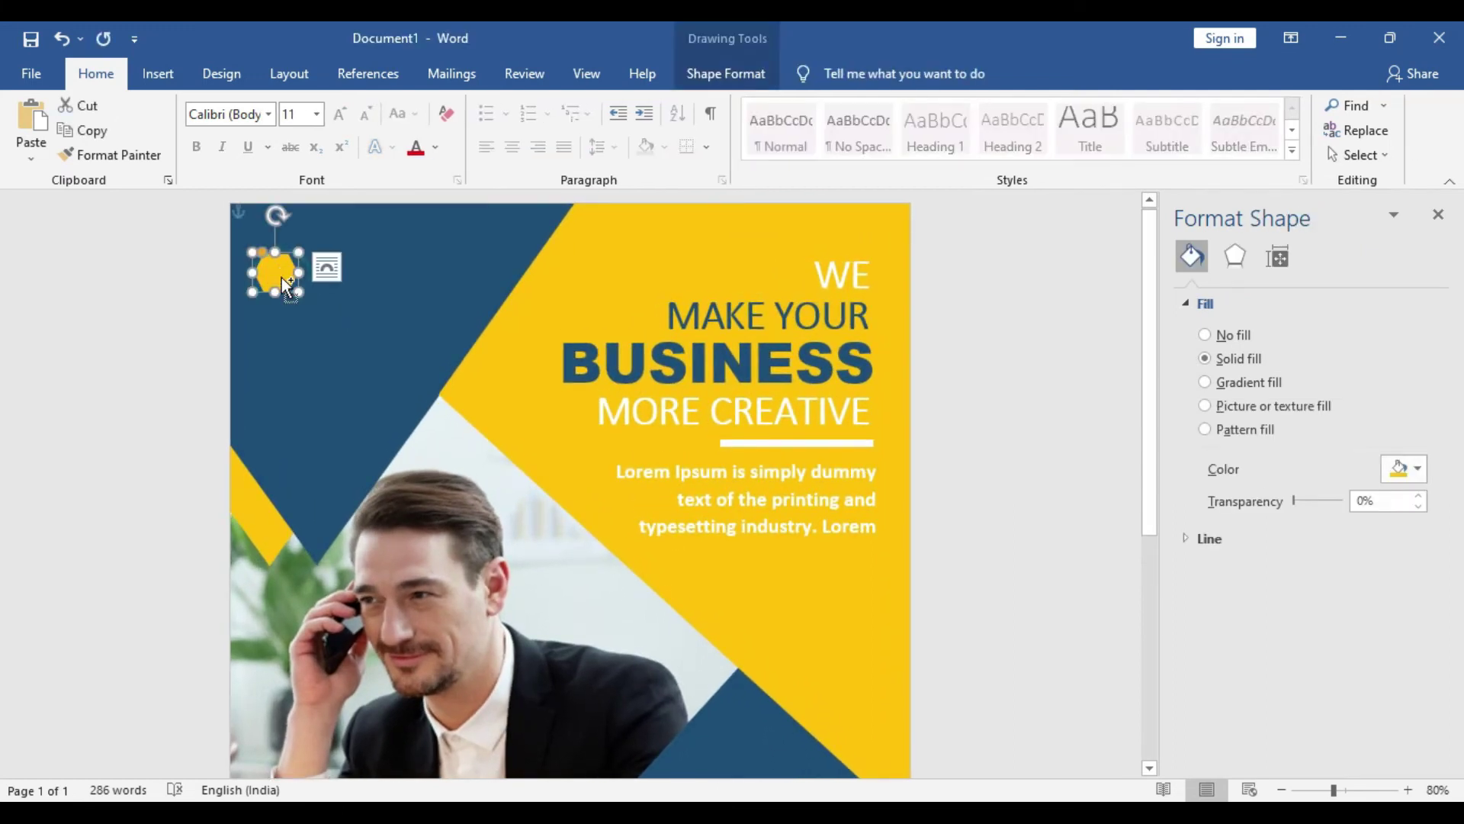
{"action": "left_click", "coordinate": [328, 267]}
{"action": "left_click", "coordinate": [153, 300]}
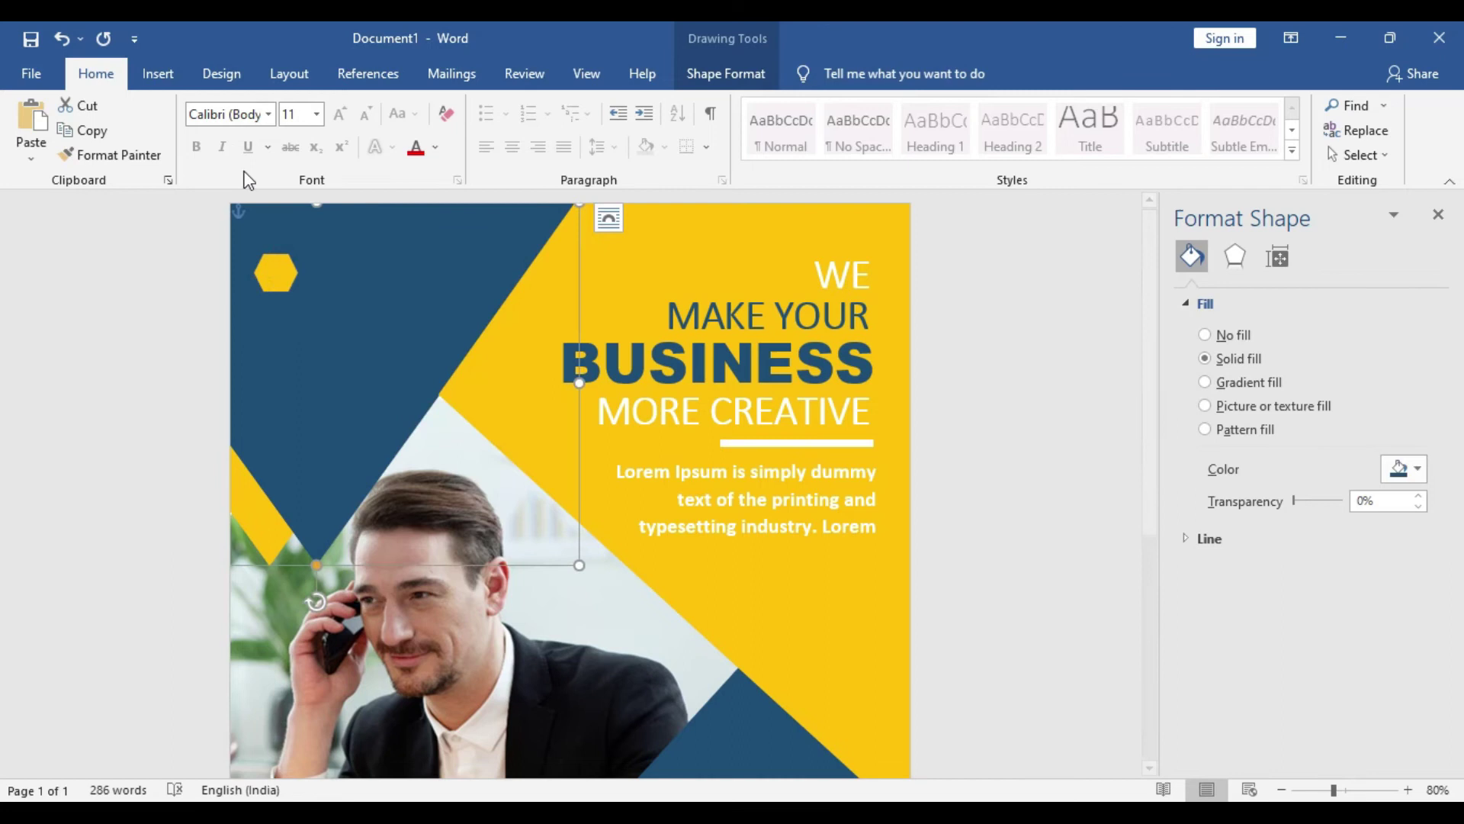
Draw a black-filled arc inside the hexagon
{"action": "left_click", "coordinate": [158, 73]}
{"action": "left_click", "coordinate": [294, 106]}
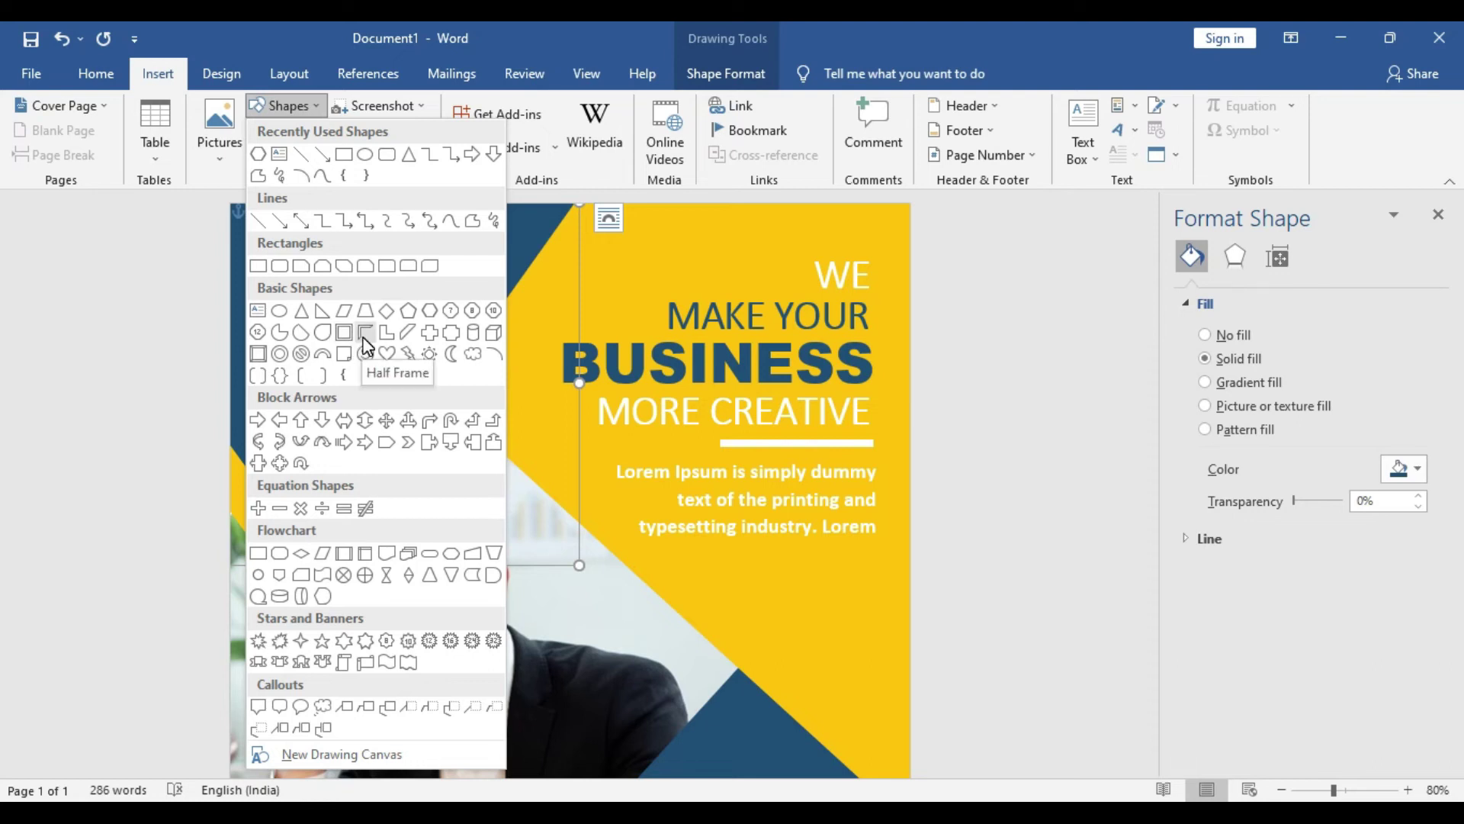
{"action": "left_click", "coordinate": [321, 354]}
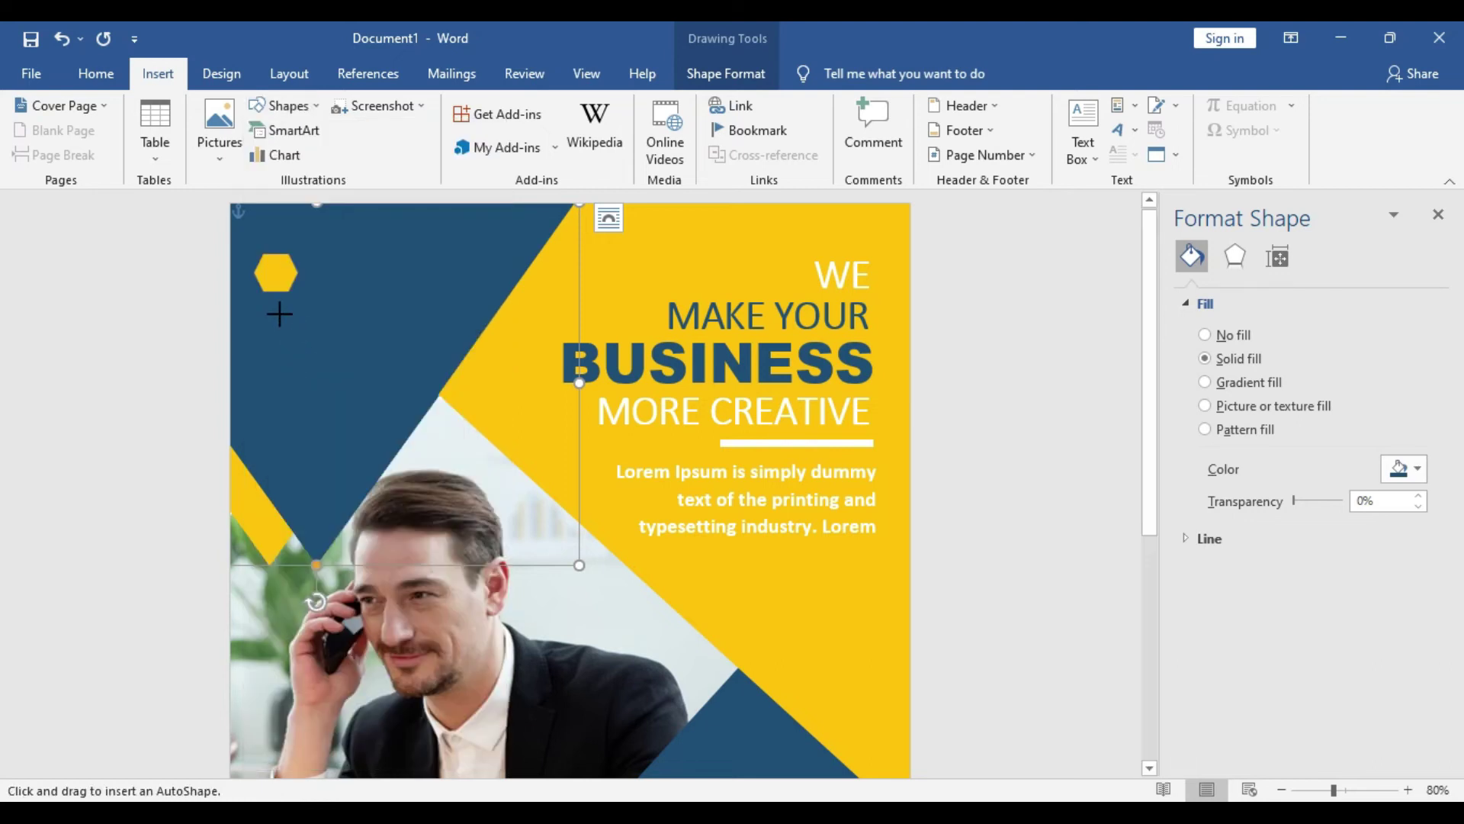
{"action": "mouse_move", "coordinate": [324, 350]}
{"action": "left_mouse_down"}
{"action": "mouse_move", "coordinate": [279, 314]}
{"action": "mouse_move", "coordinate": [310, 333]}
{"action": "mouse_move", "coordinate": [268, 247]}
{"action": "left_mouse_up"}
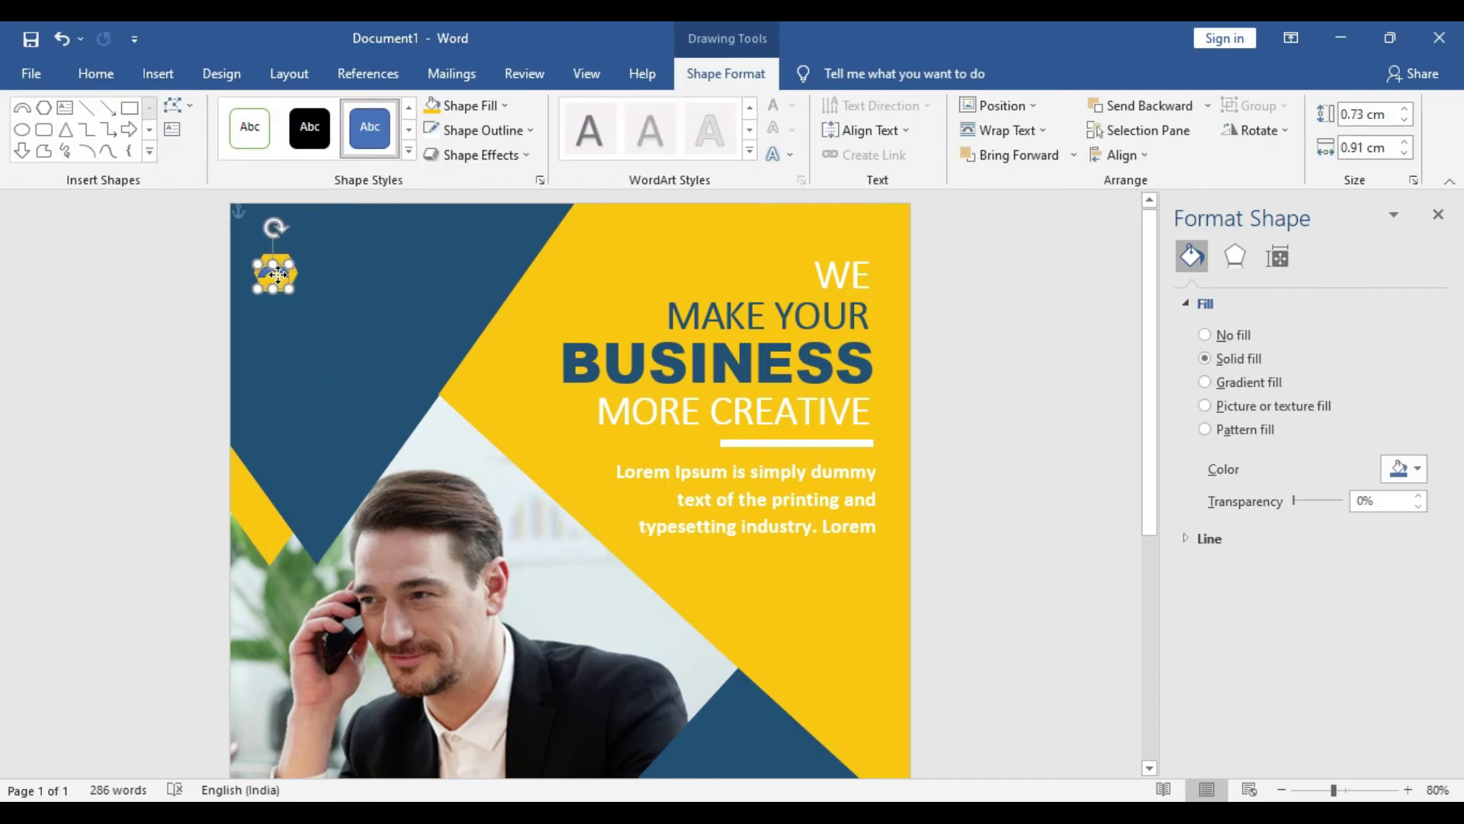
{"action": "left_click", "coordinate": [462, 103]}
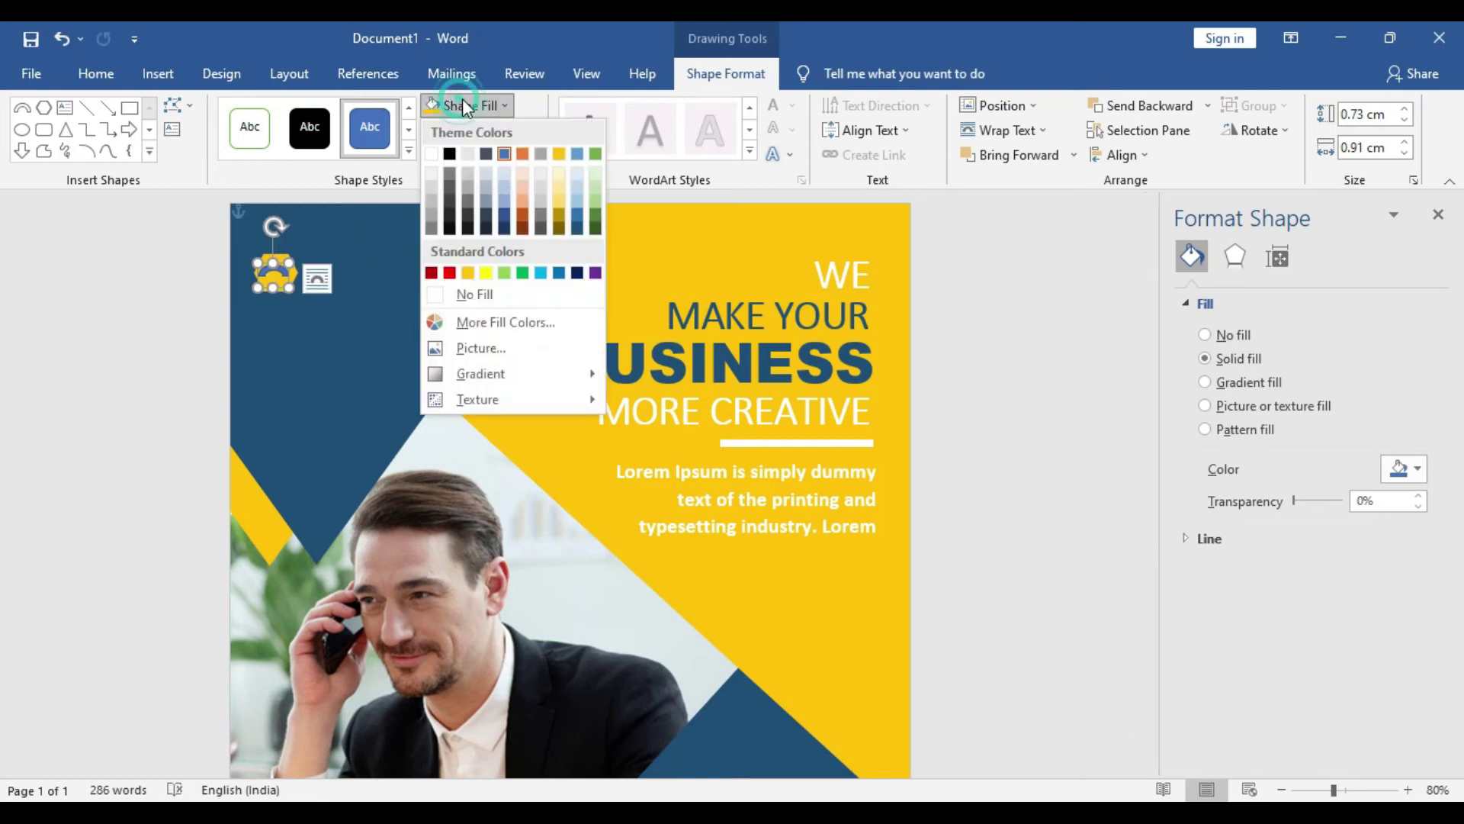
{"action": "left_click", "coordinate": [452, 153]}
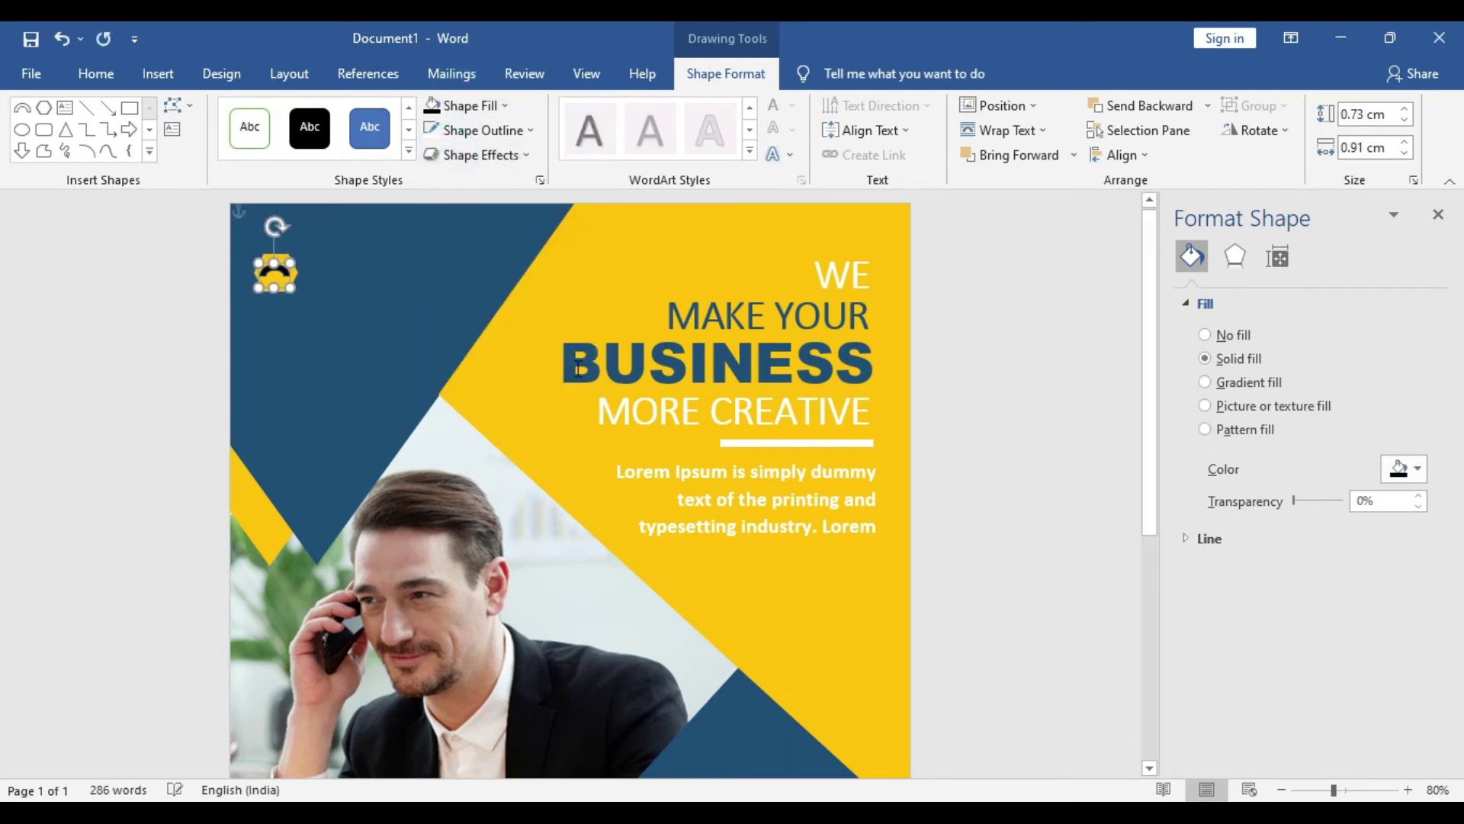
{"action": "left_click", "coordinate": [1023, 395]}
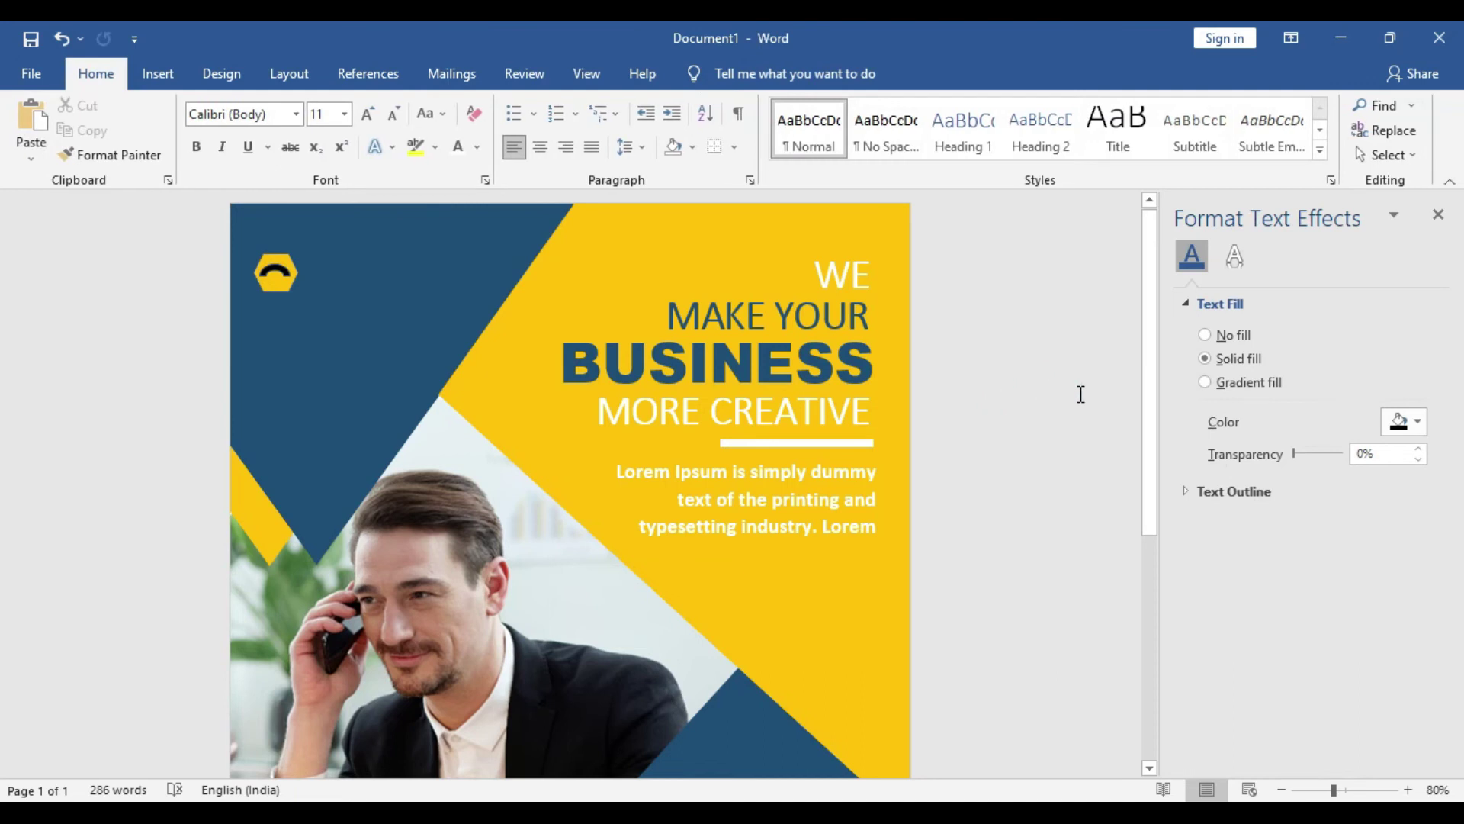
Copy the MAKE YOUR BUSINESS box to the top-left and shrink its text to 18 pt
{"action": "left_click", "coordinate": [616, 319]}
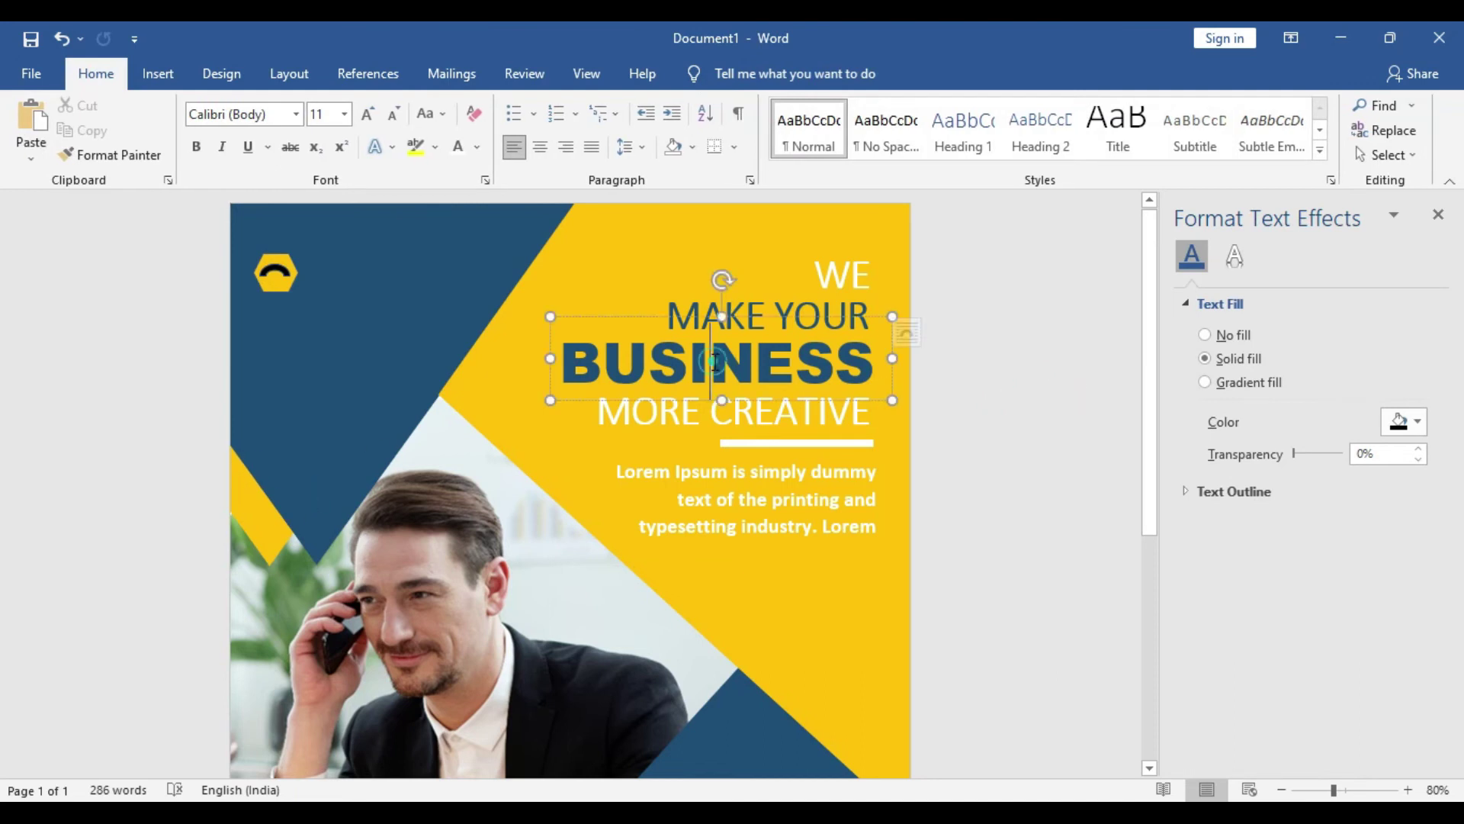
{"action": "left_click_drag", "start_coordinate": [616, 318], "coordinate": [390, 223]}
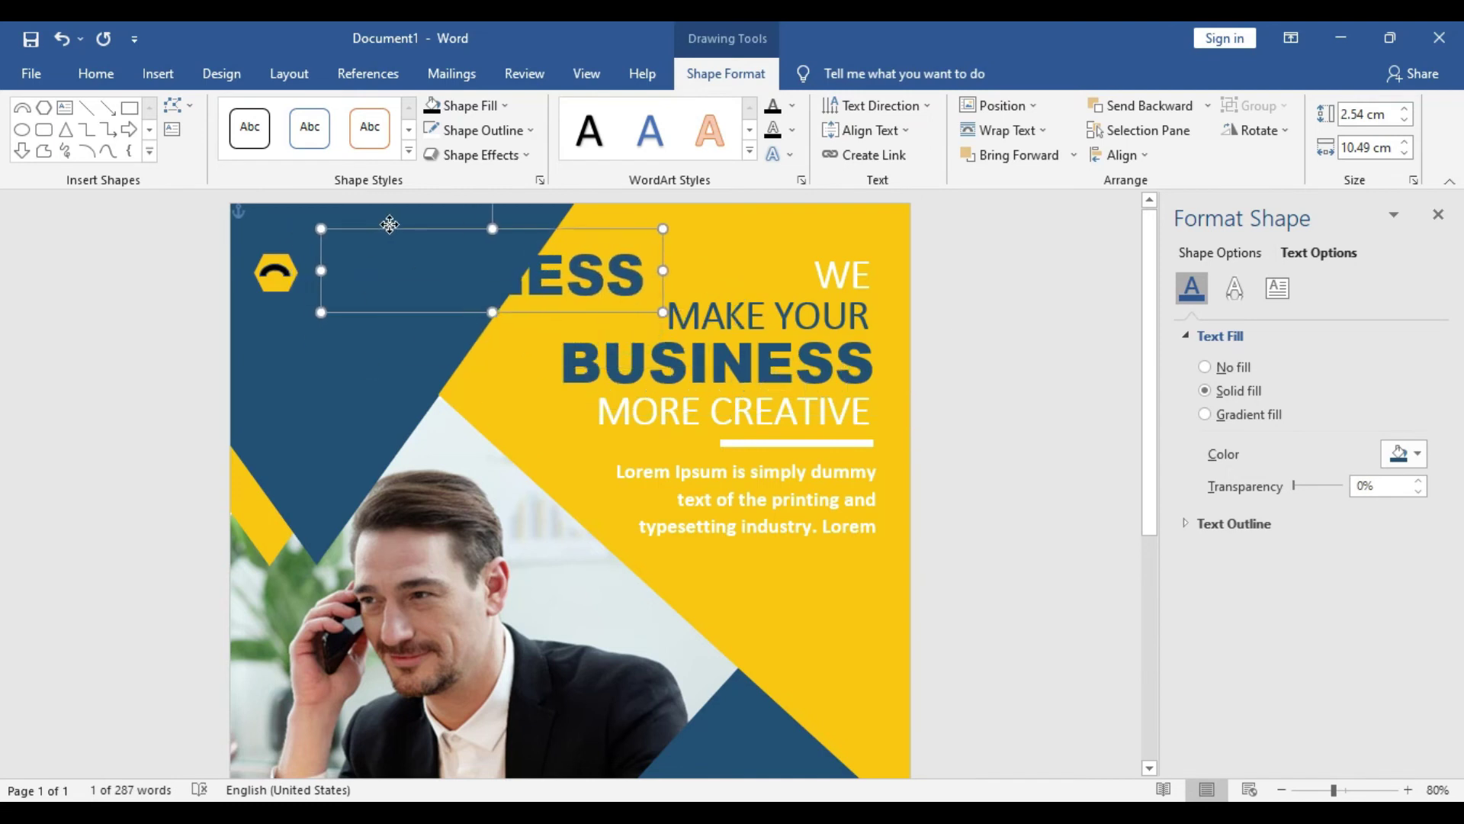
{"action": "double_click", "coordinate": [415, 273]}
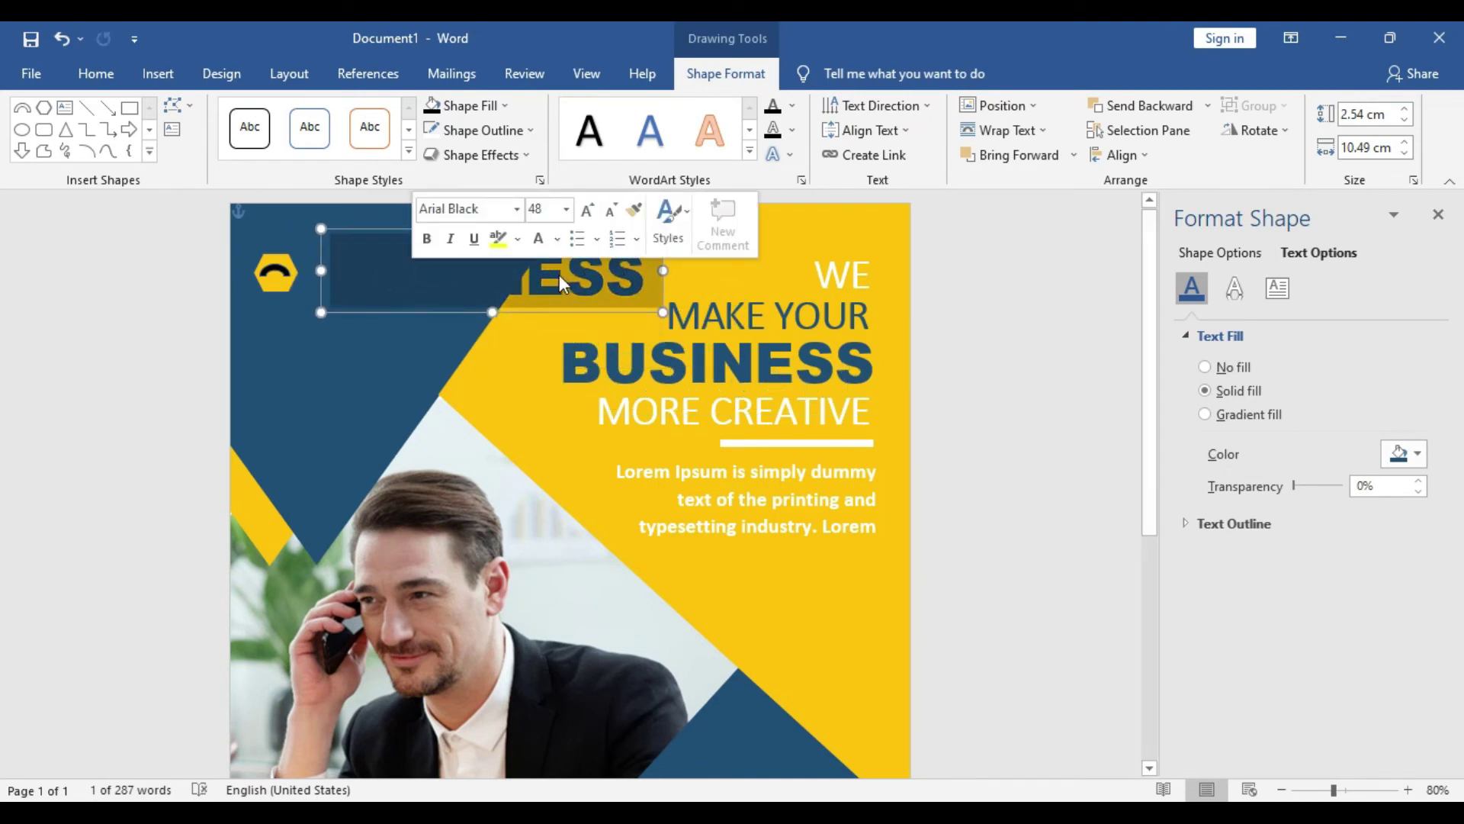
{"action": "left_click", "coordinate": [566, 209]}
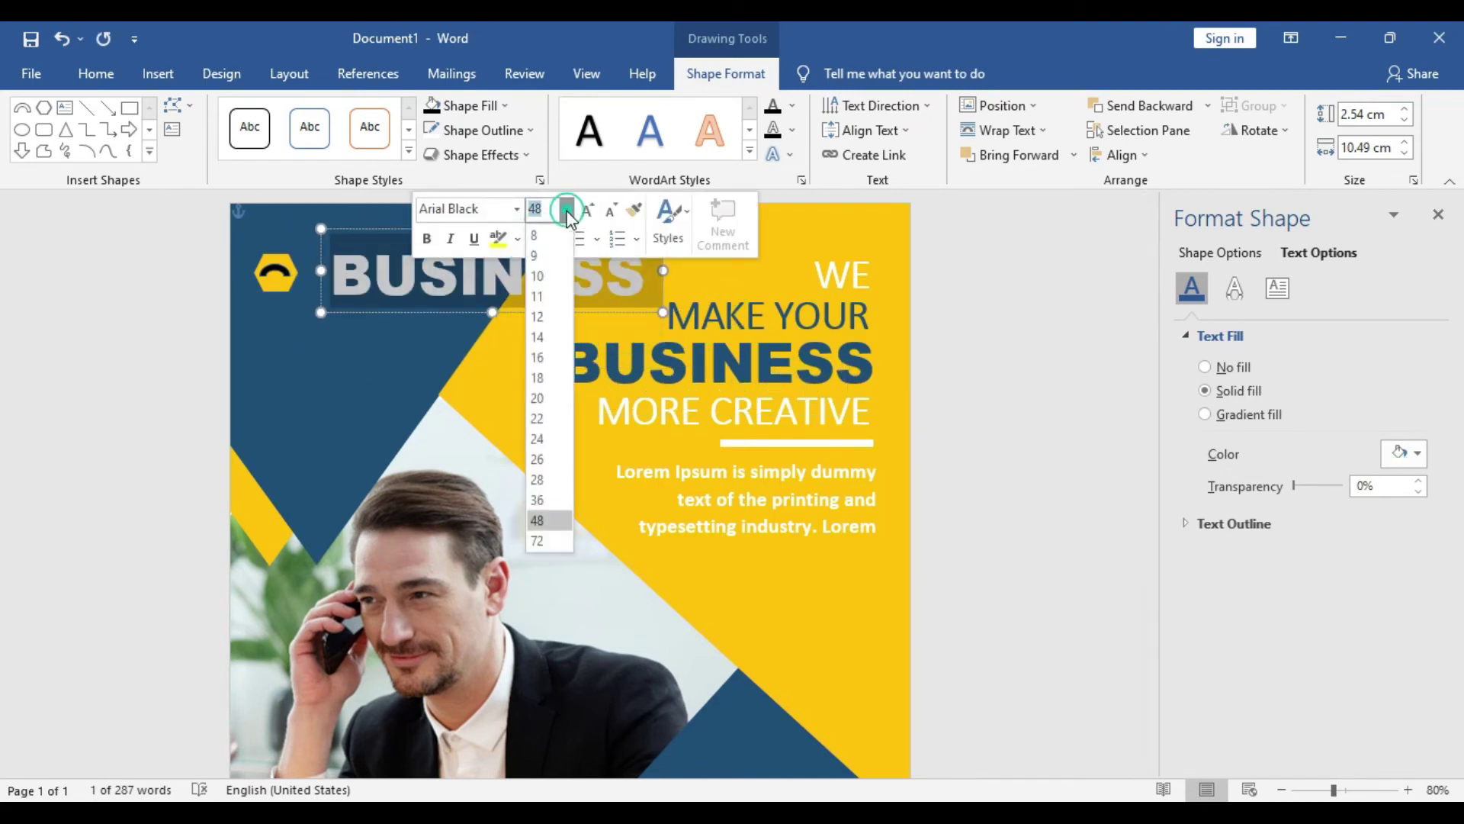
{"action": "left_click", "coordinate": [561, 377]}
{"action": "mouse_move", "coordinate": [663, 312]}
{"action": "left_mouse_down"}
{"action": "mouse_move", "coordinate": [467, 263]}
{"action": "mouse_move", "coordinate": [427, 286]}
{"action": "left_mouse_up"}
Retype the copy as LOGO at 24 pt and narrow its box
{"action": "double_click", "coordinate": [419, 272]}
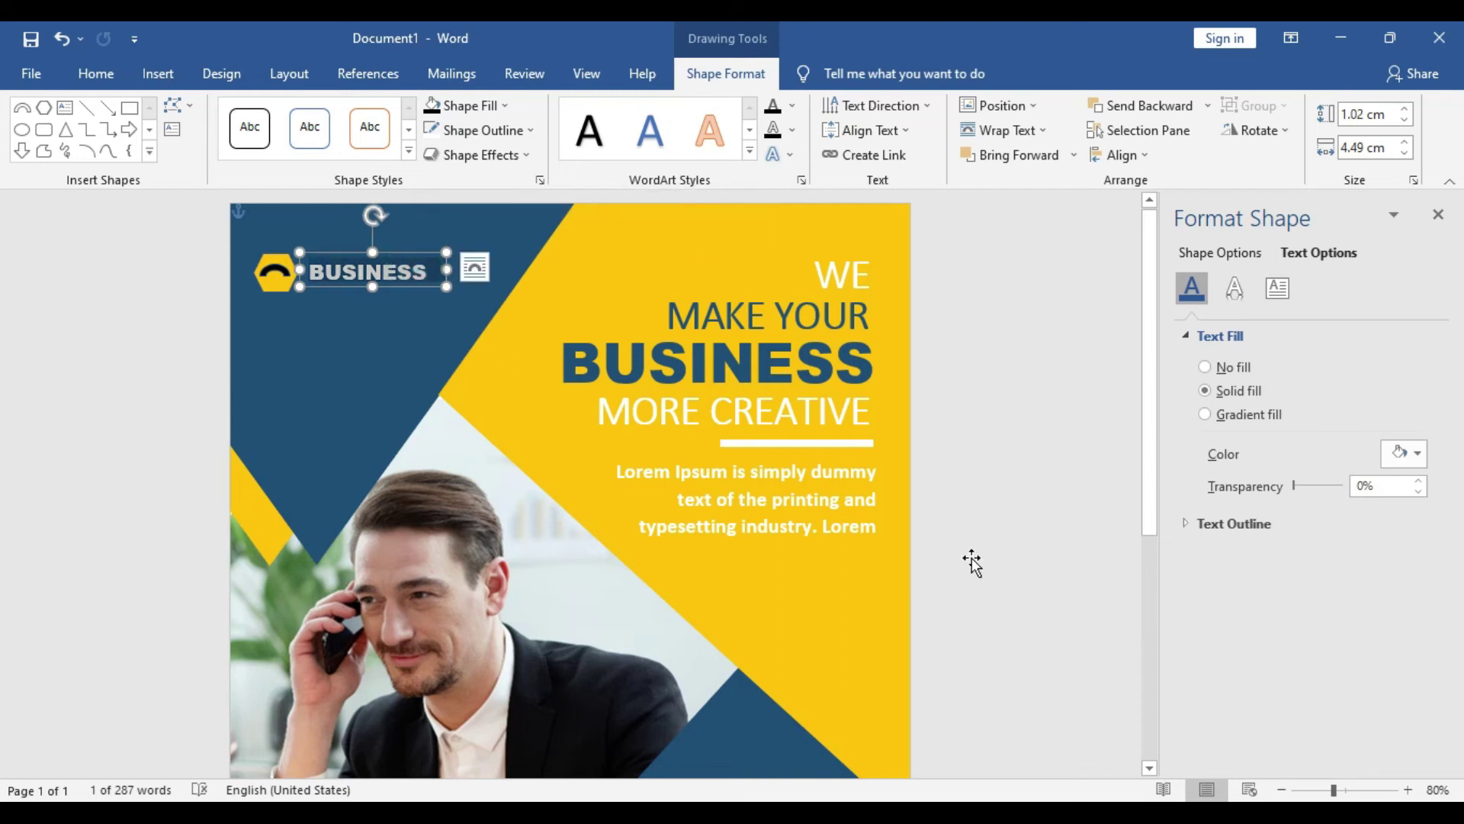
{"action": "type", "text": "LOGO"}
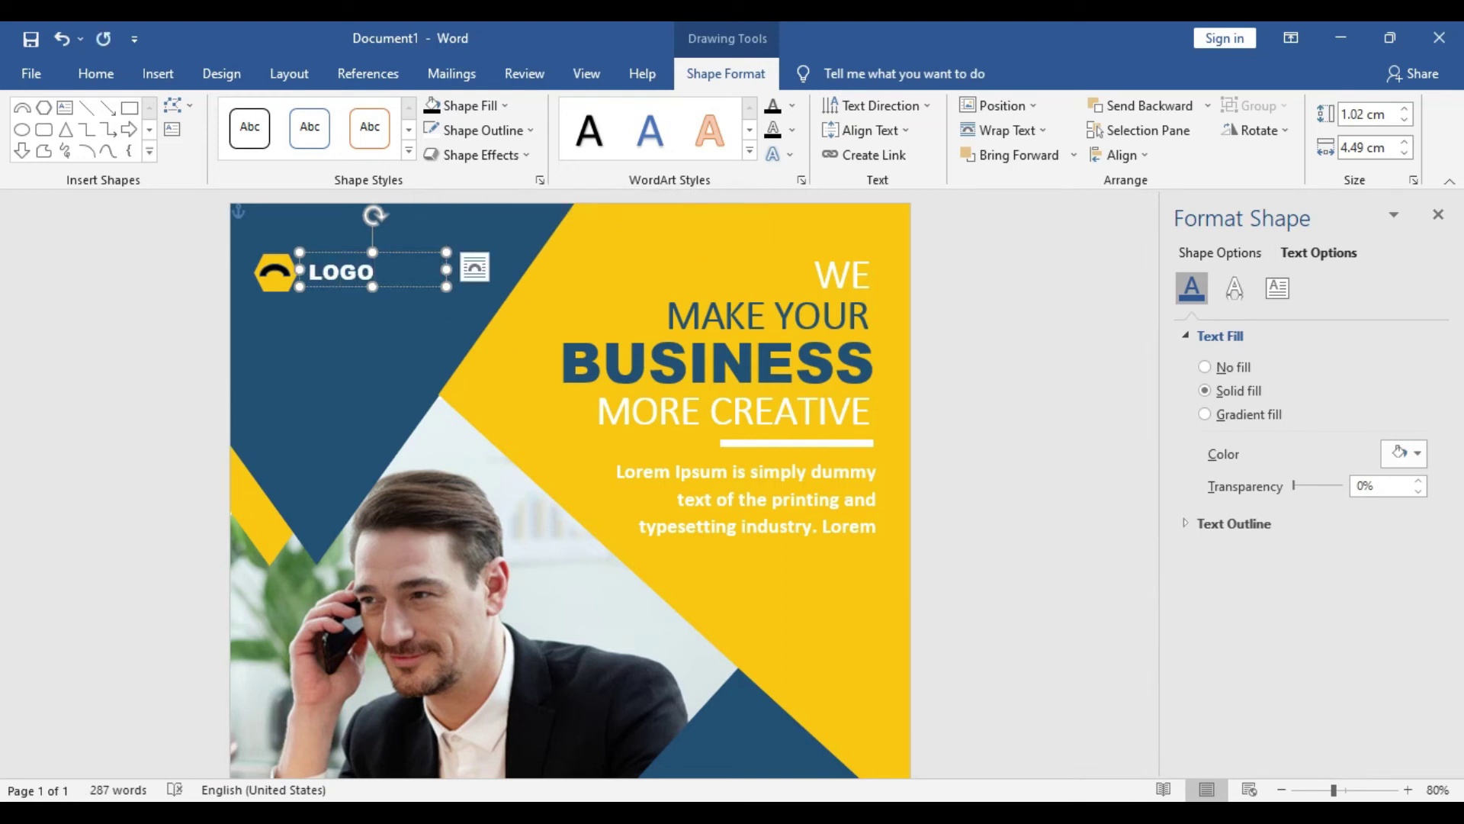
{"action": "double_click", "coordinate": [331, 273]}
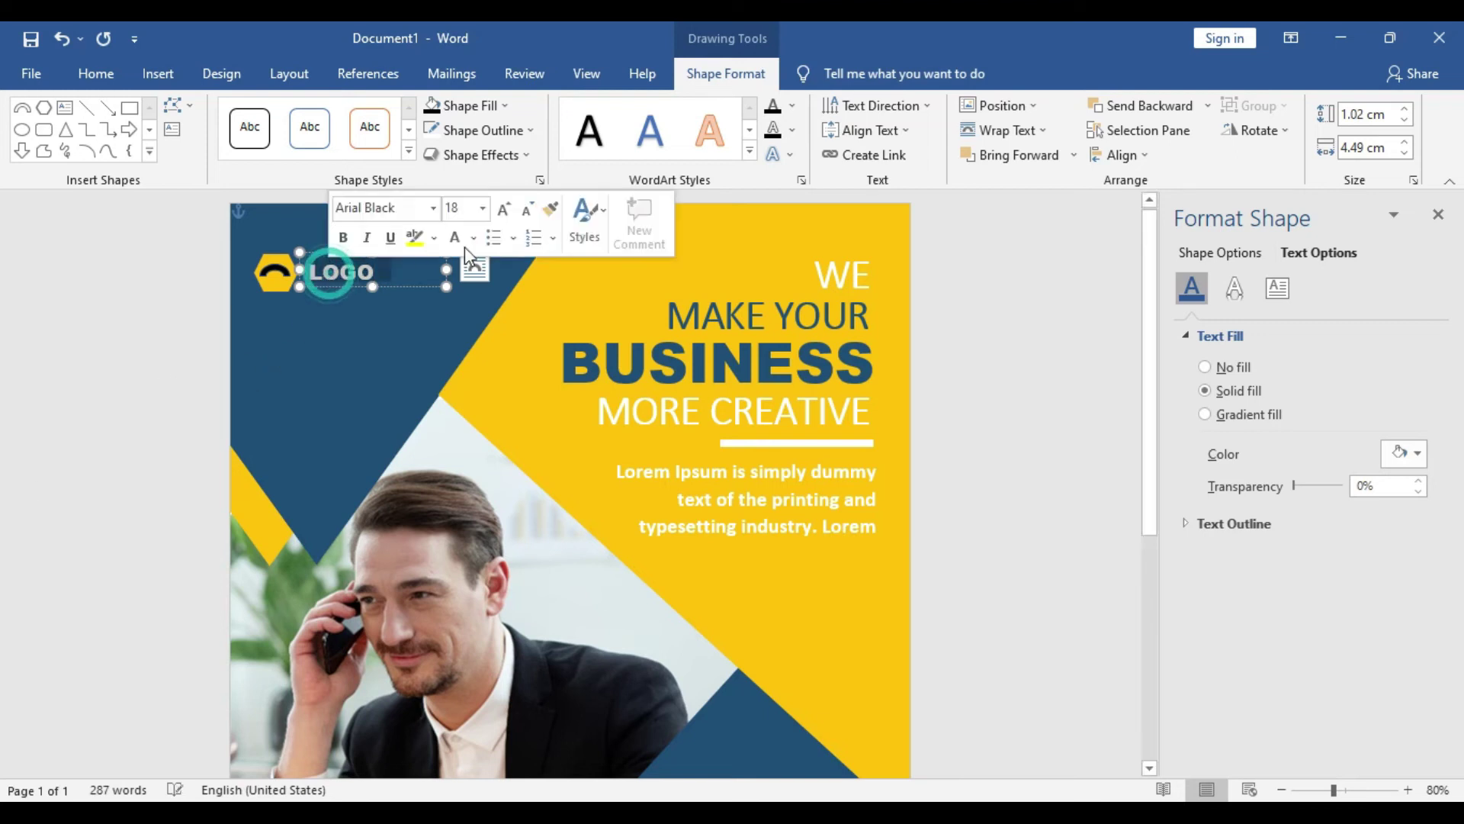
{"action": "left_click", "coordinate": [482, 208]}
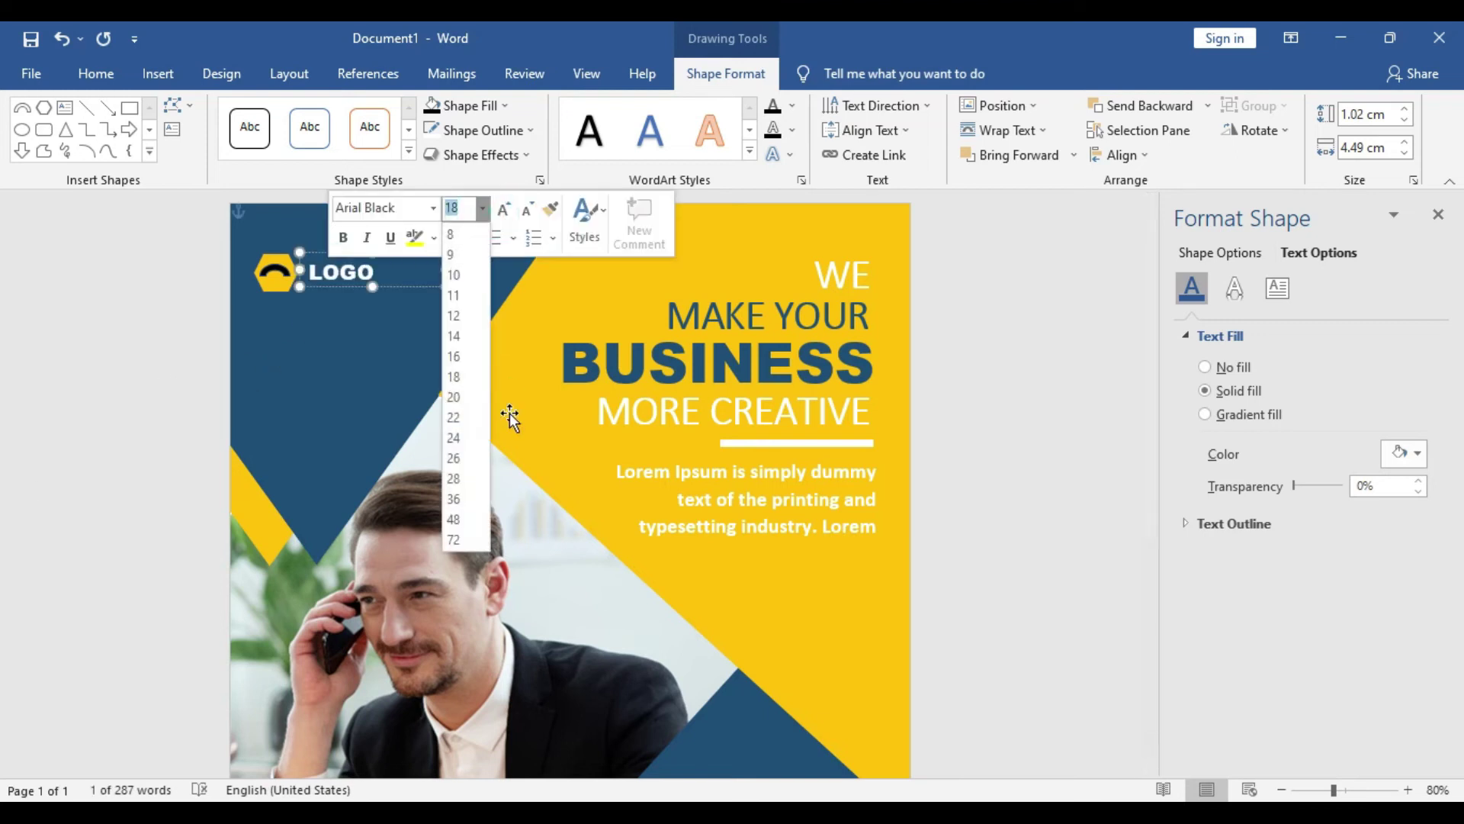
{"action": "left_click", "coordinate": [465, 437]}
{"action": "left_click_drag", "start_coordinate": [447, 286], "coordinate": [383, 289]}
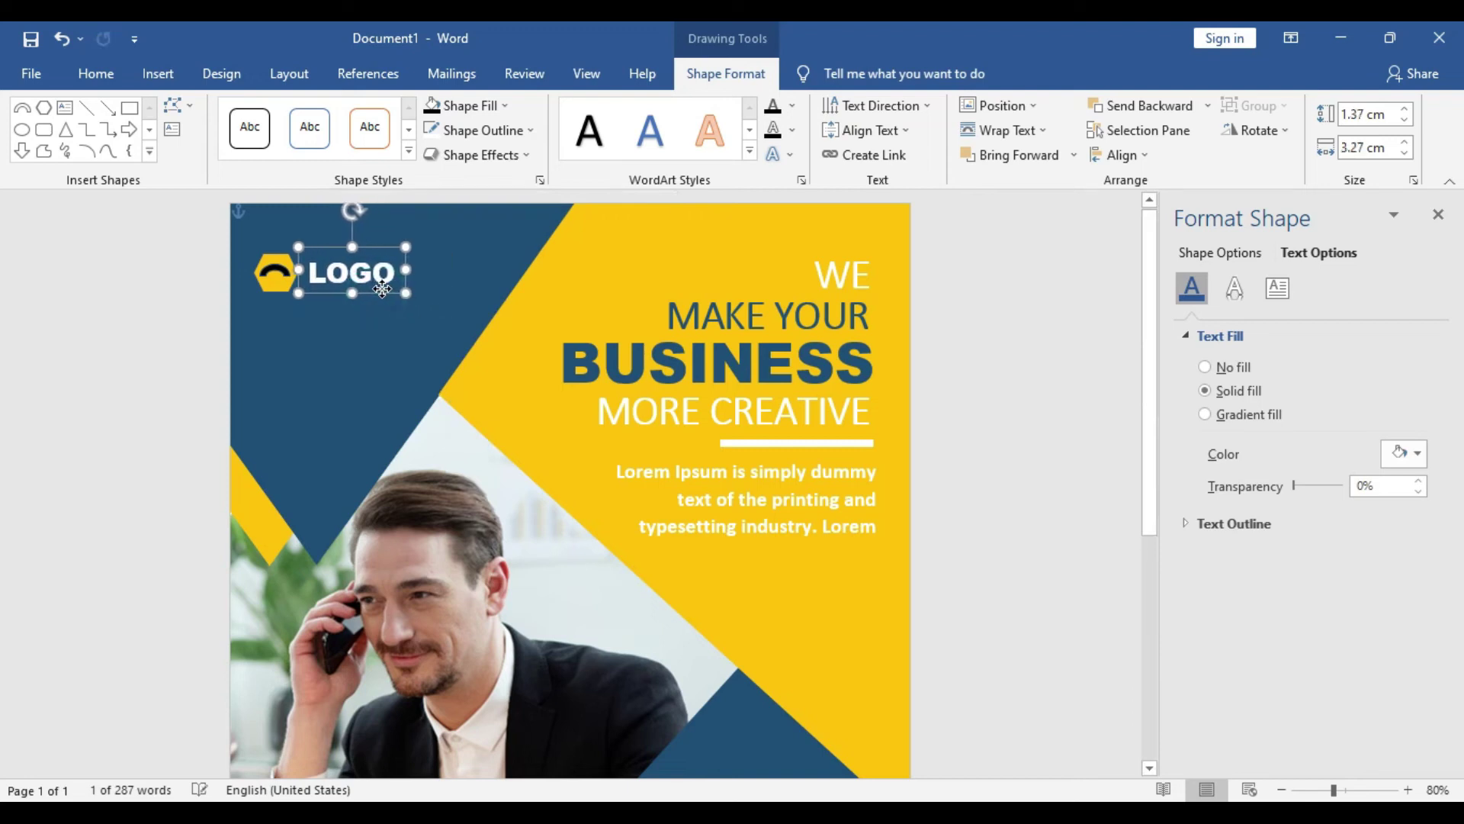
Copy MORE CREATIVE, retype it as 14 pt YOUR SLOGAN HERE, and fit it beneath LOGO
{"action": "left_click", "coordinate": [817, 411]}
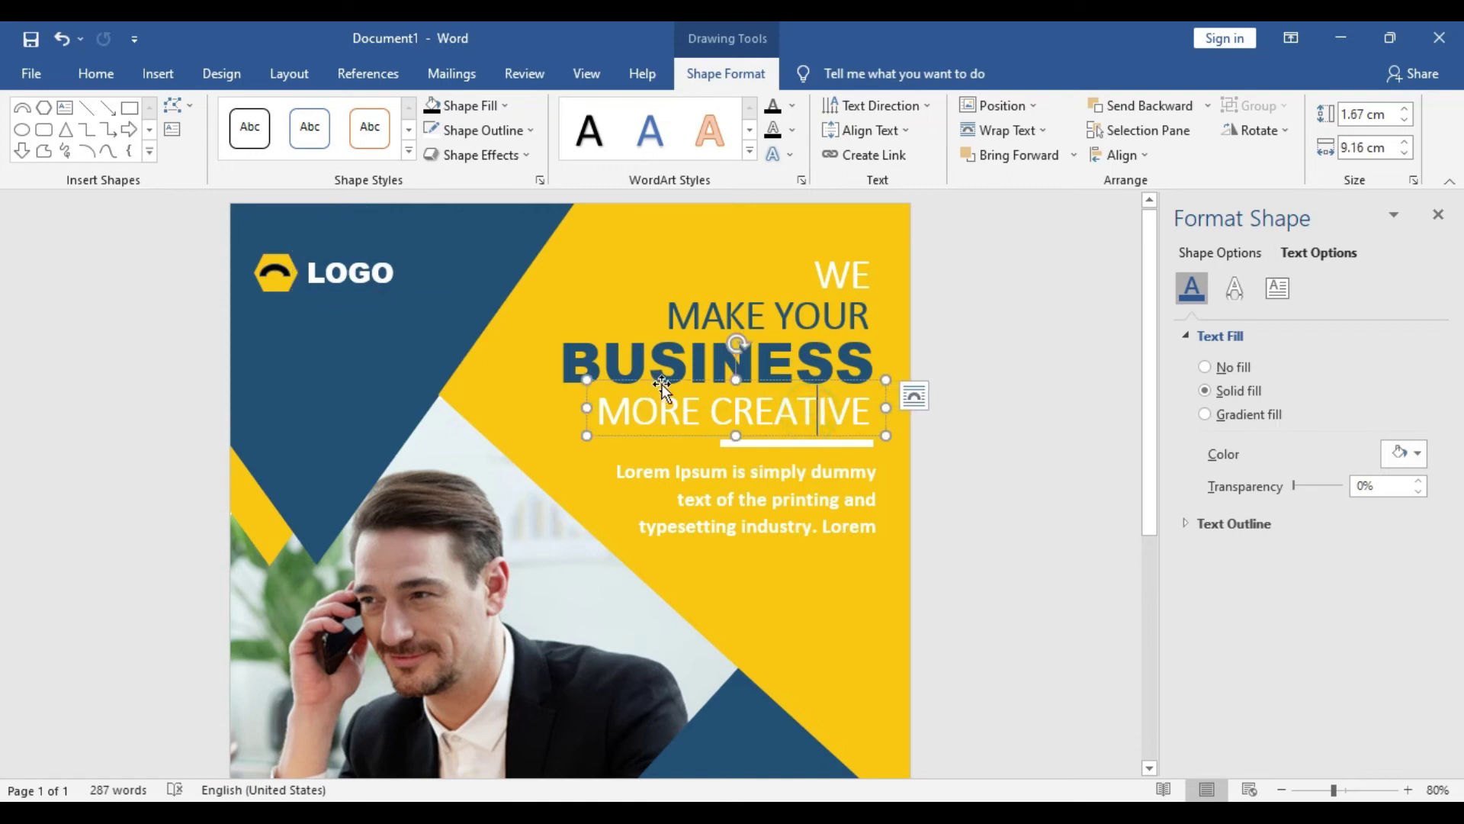
{"action": "left_click_drag", "start_coordinate": [693, 381], "coordinate": [342, 301]}
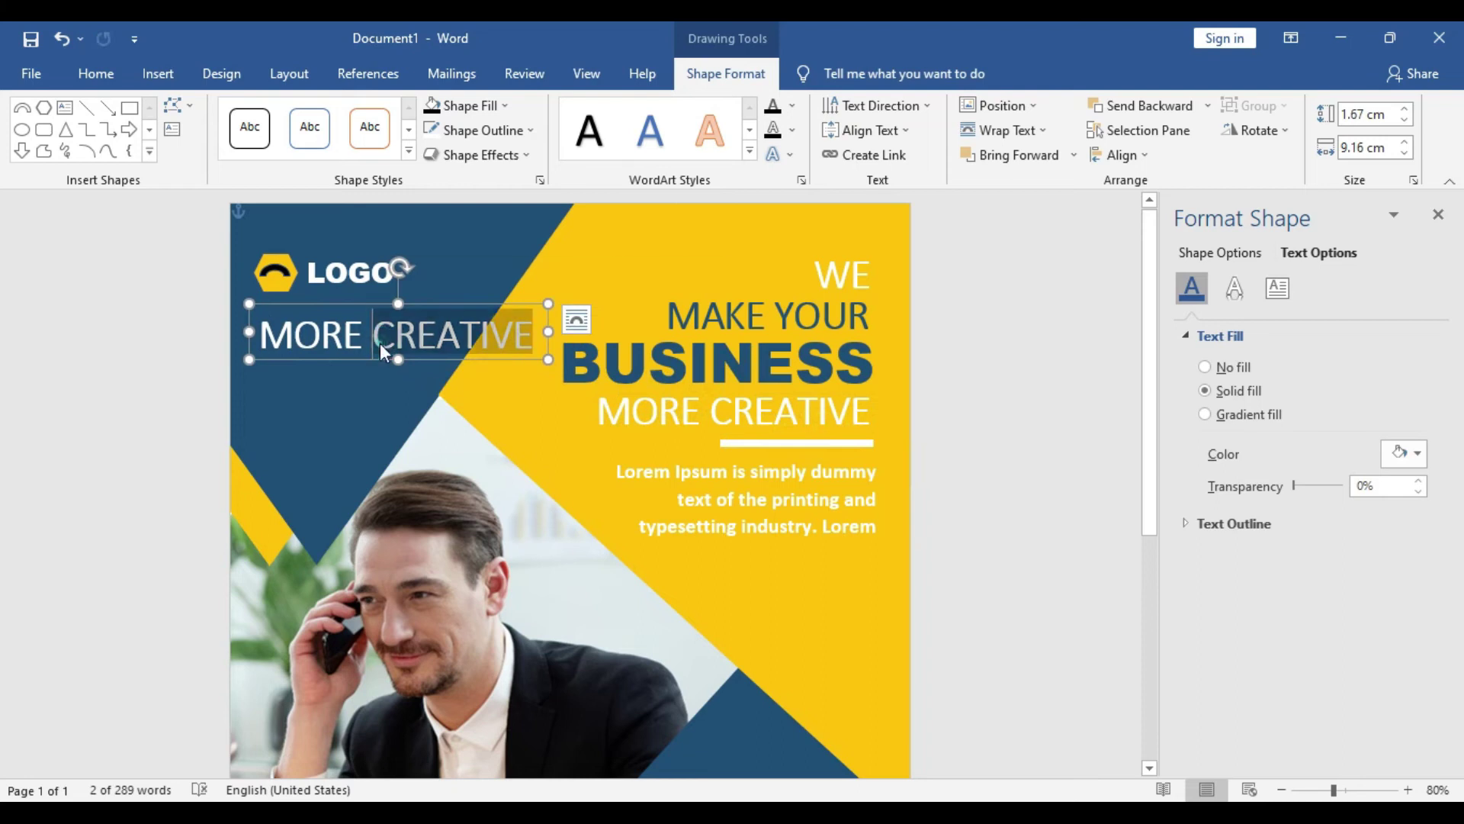
{"action": "left_click_drag", "start_coordinate": [535, 341], "coordinate": [259, 339]}
{"action": "left_click", "coordinate": [534, 279]}
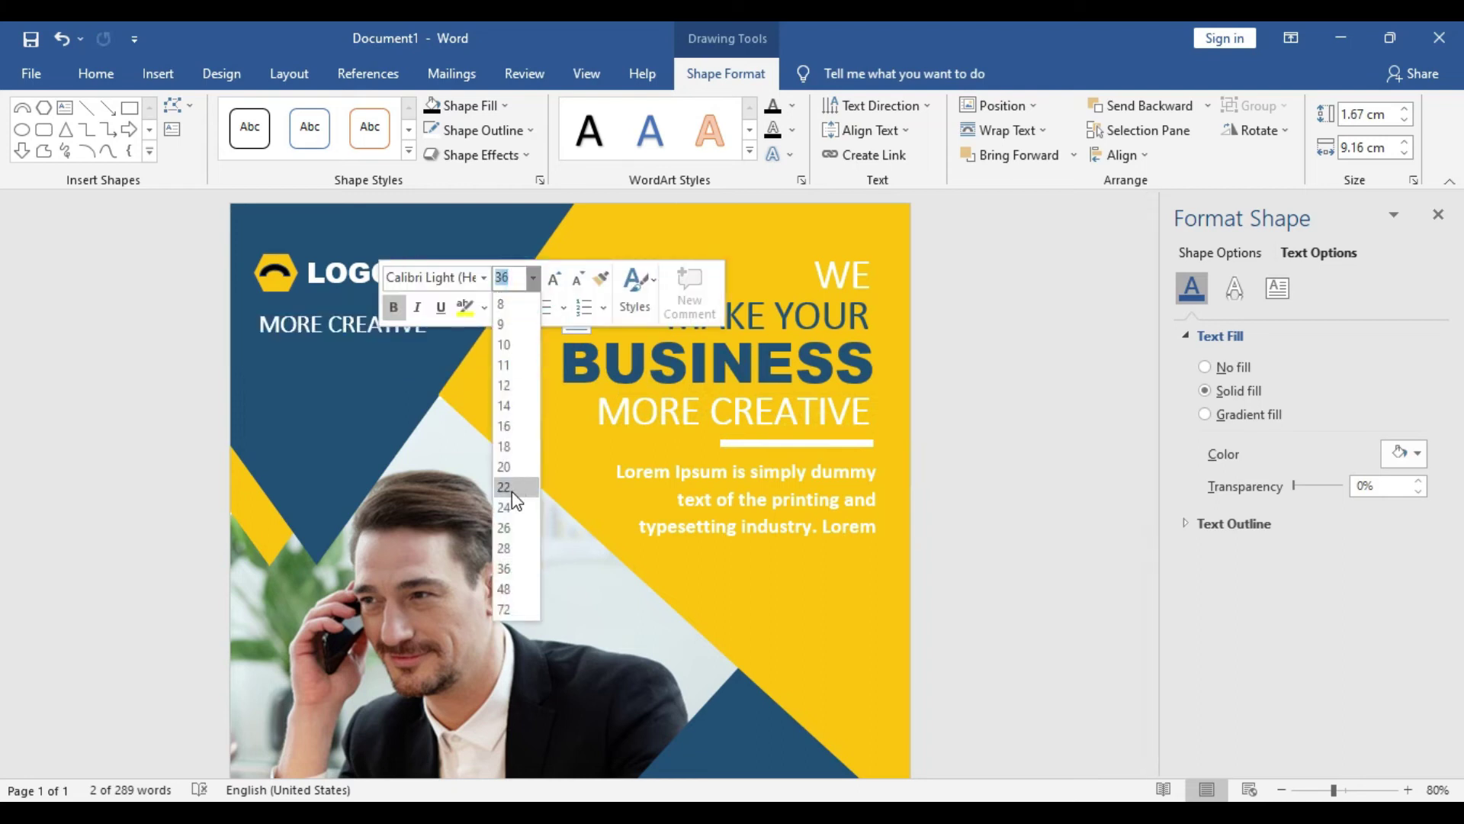
{"action": "left_click", "coordinate": [515, 406]}
{"action": "left_click", "coordinate": [340, 320]}
{"action": "left_click_drag", "start_coordinate": [260, 319], "coordinate": [370, 319]}
{"action": "type", "text": "YOUR SLOGAN HERE"}
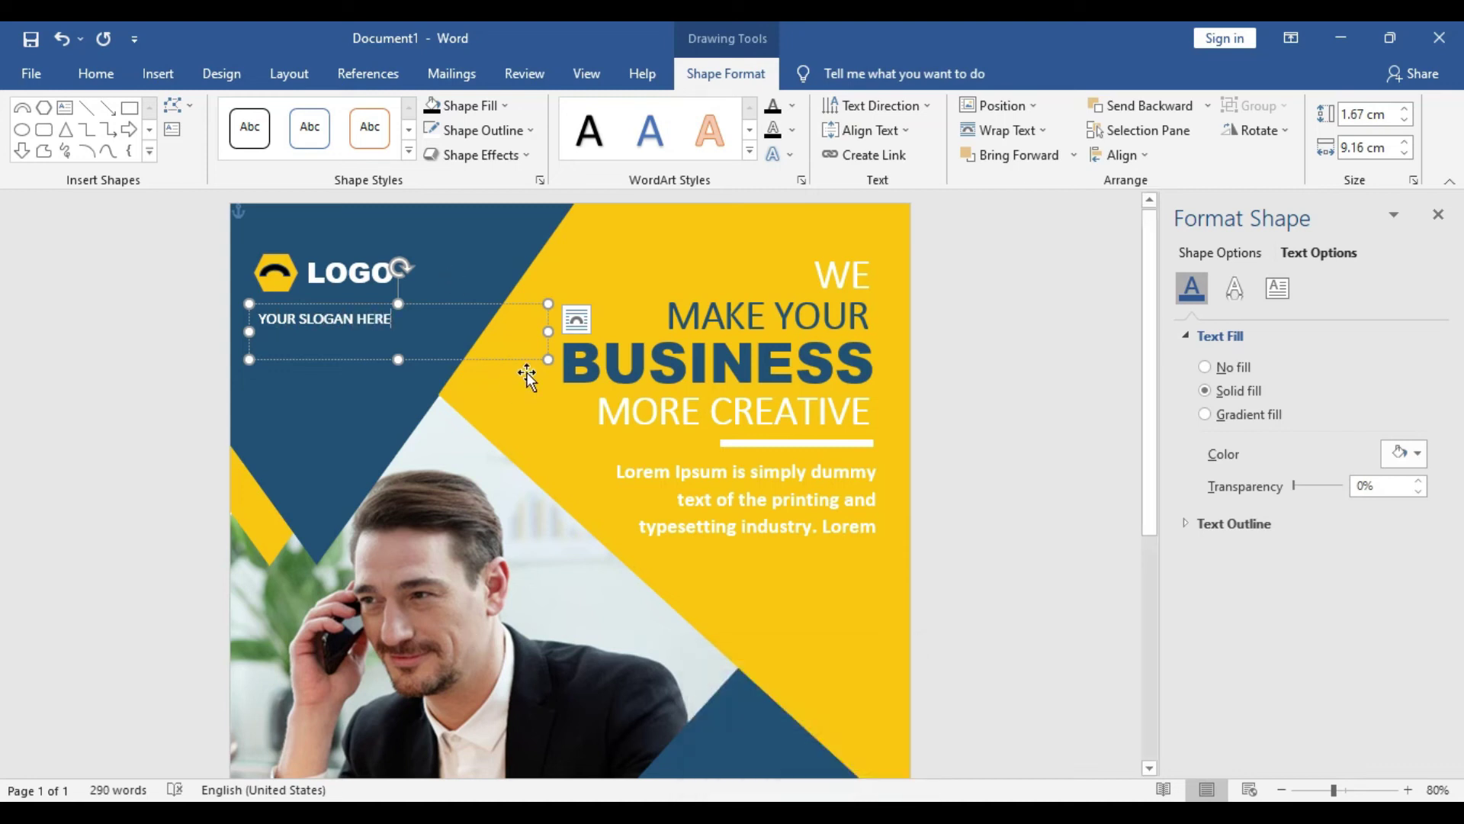
{"action": "left_click_drag", "start_coordinate": [544, 356], "coordinate": [402, 333]}
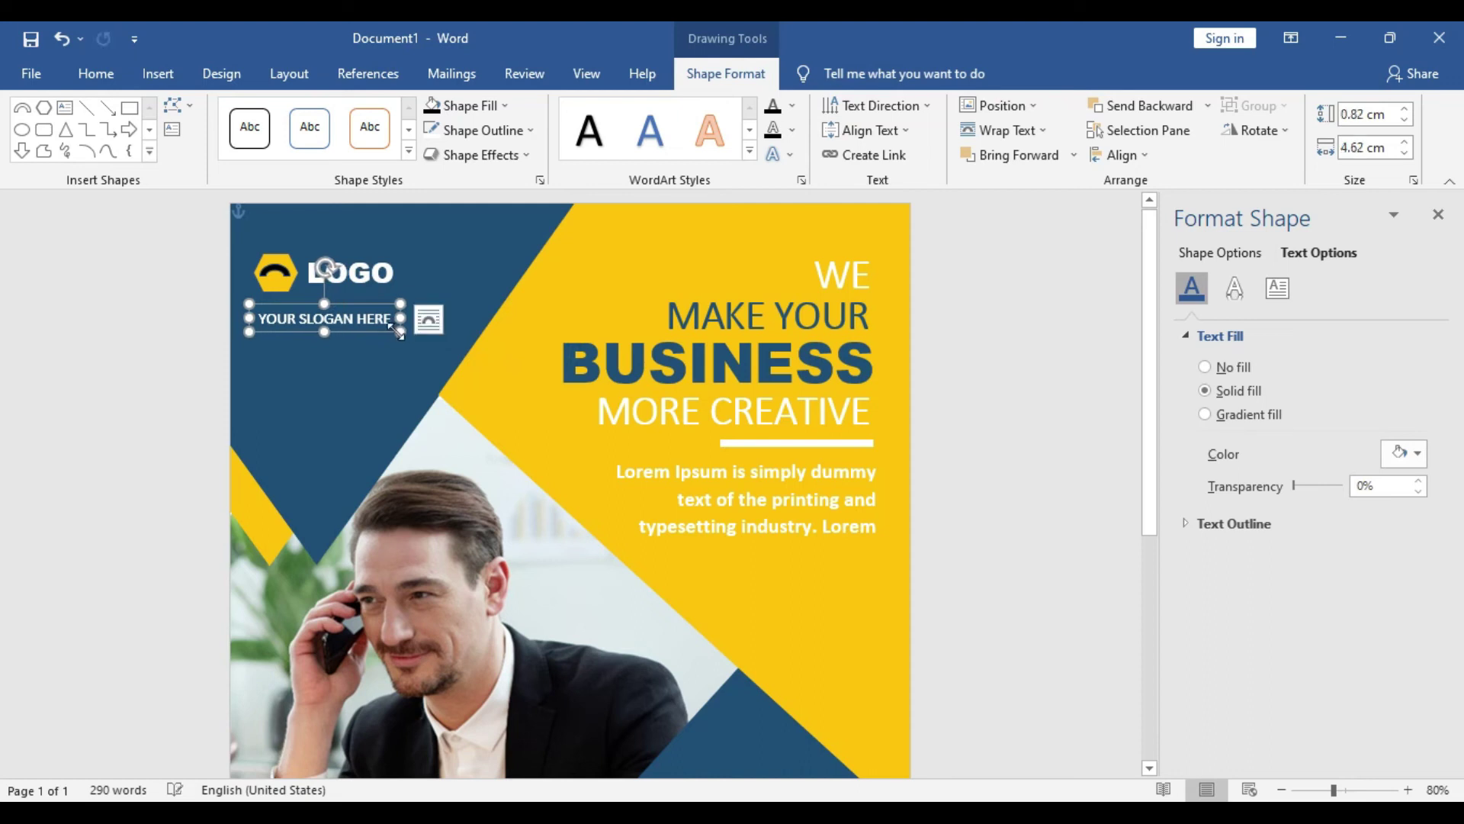
{"action": "left_click_drag", "start_coordinate": [384, 330], "coordinate": [433, 305]}
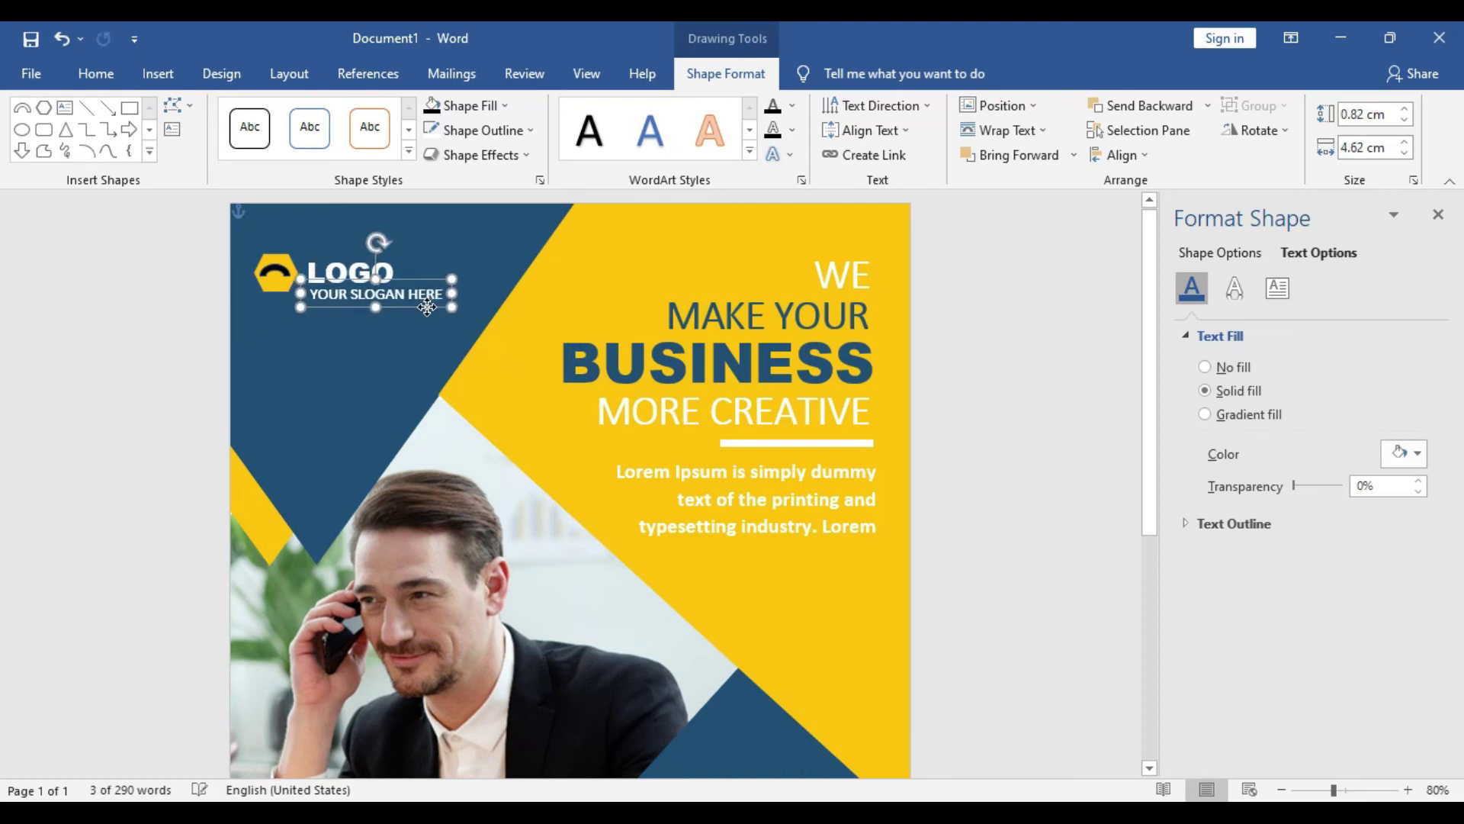
{"action": "left_click", "coordinate": [1053, 462]}
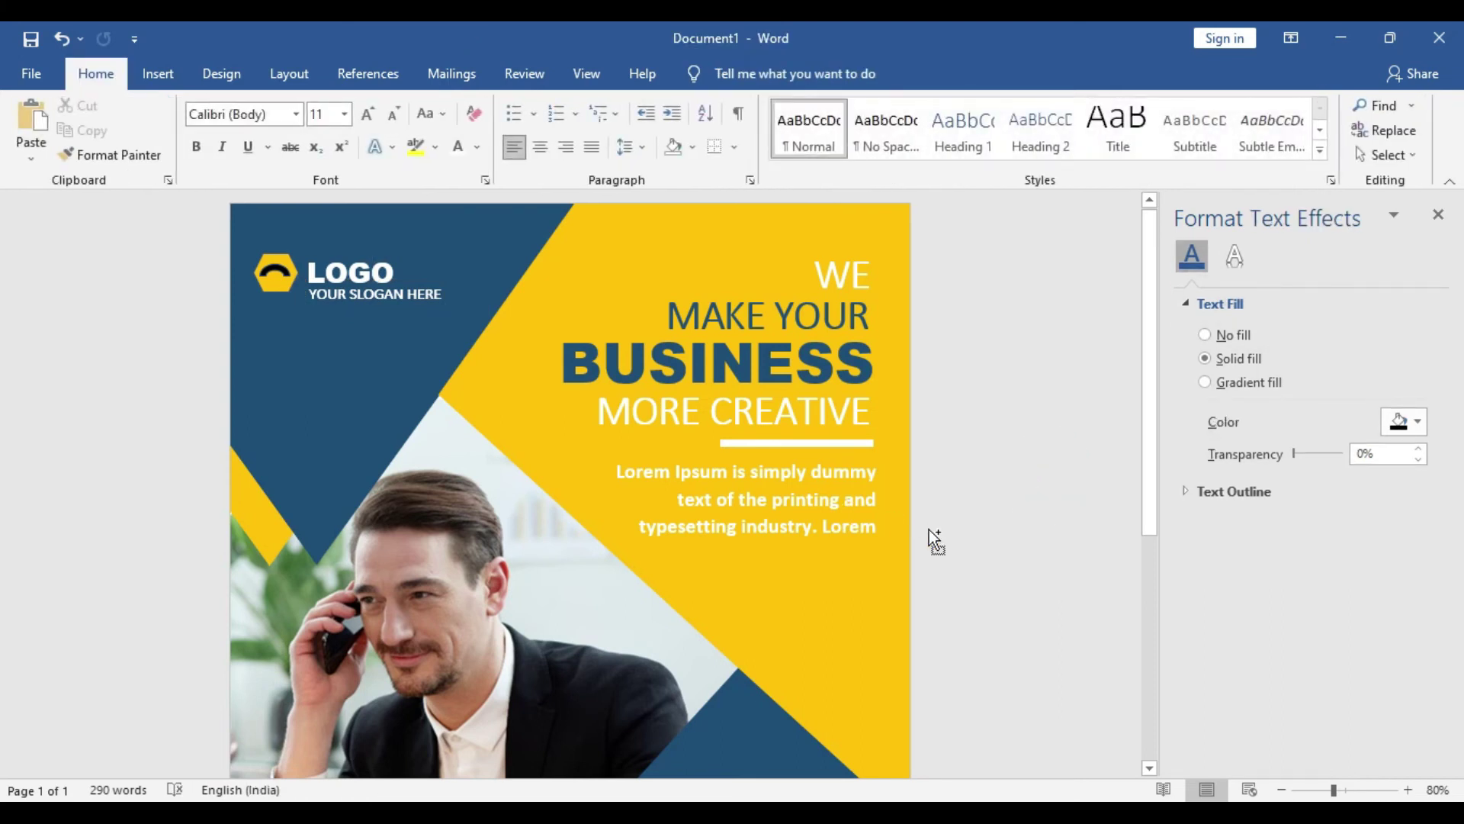
Duplicate the gold WE PROVIDE box into the flyer's lower-left white corner
{"action": "scroll", "coordinate": [928, 527], "scroll_direction": "down", "scroll_amount": 3}
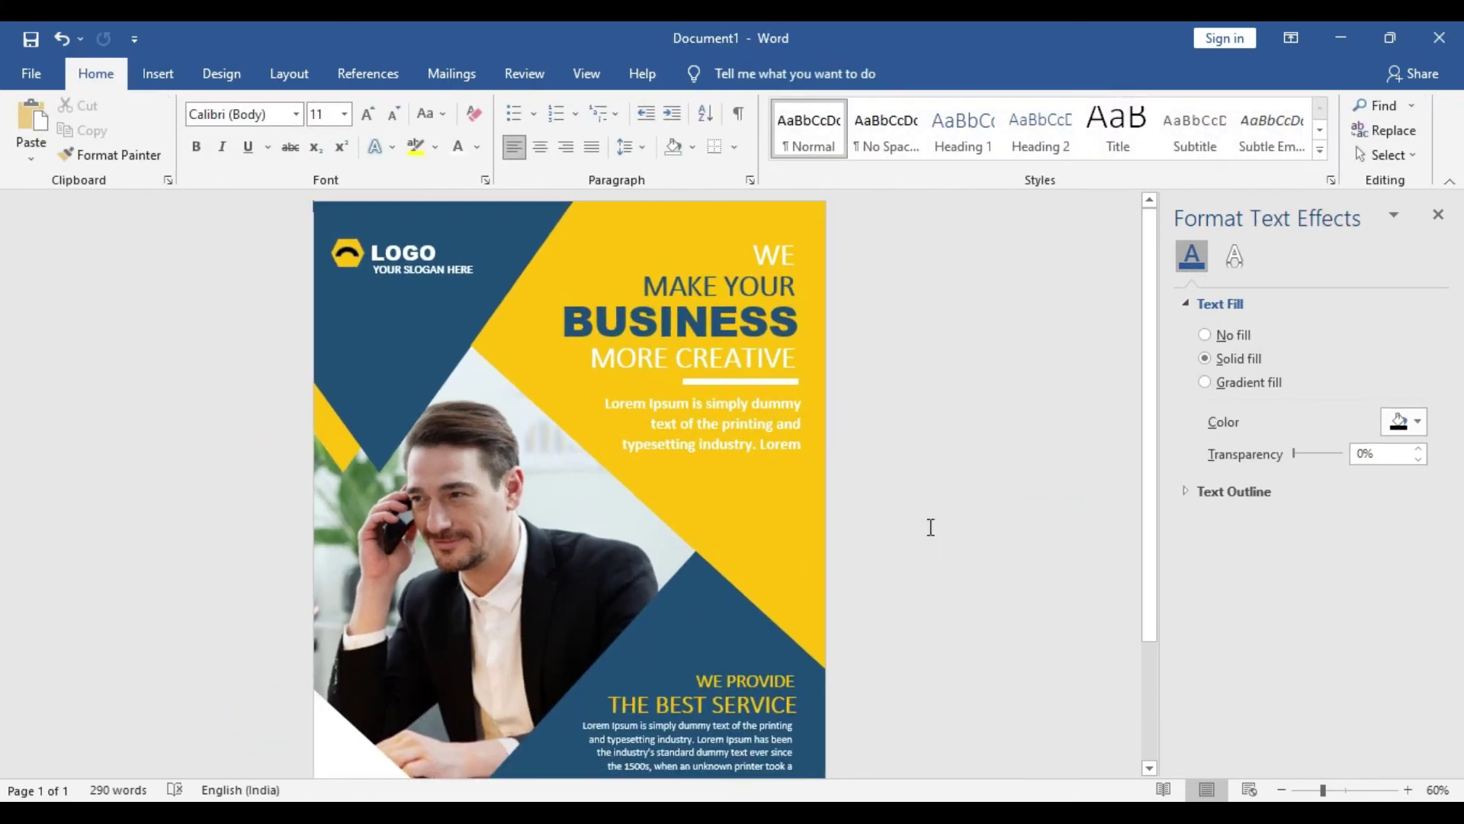
{"action": "scroll", "coordinate": [929, 526], "scroll_direction": "down", "scroll_amount": 1}
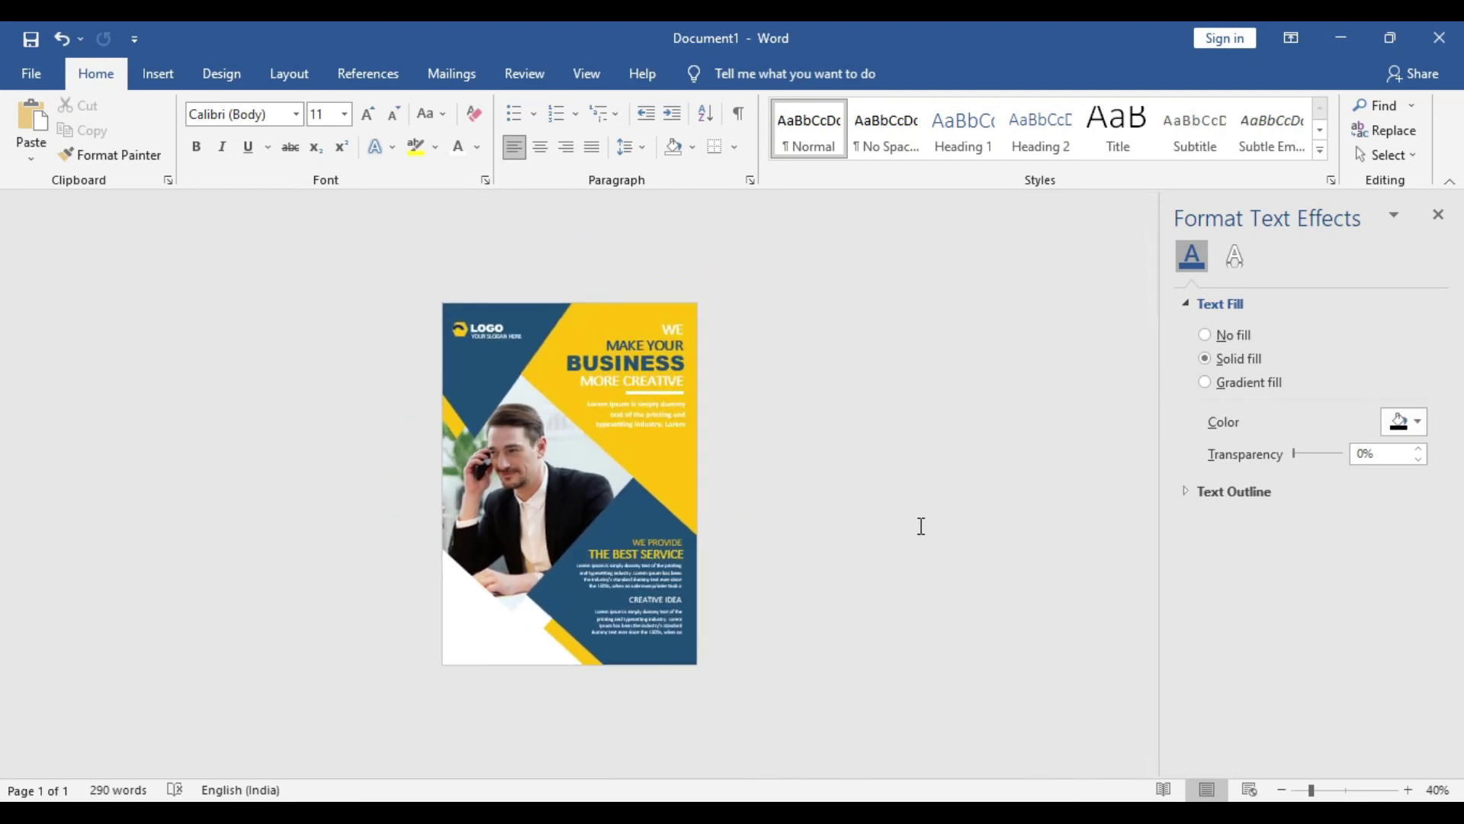
{"action": "left_click", "coordinate": [915, 530]}
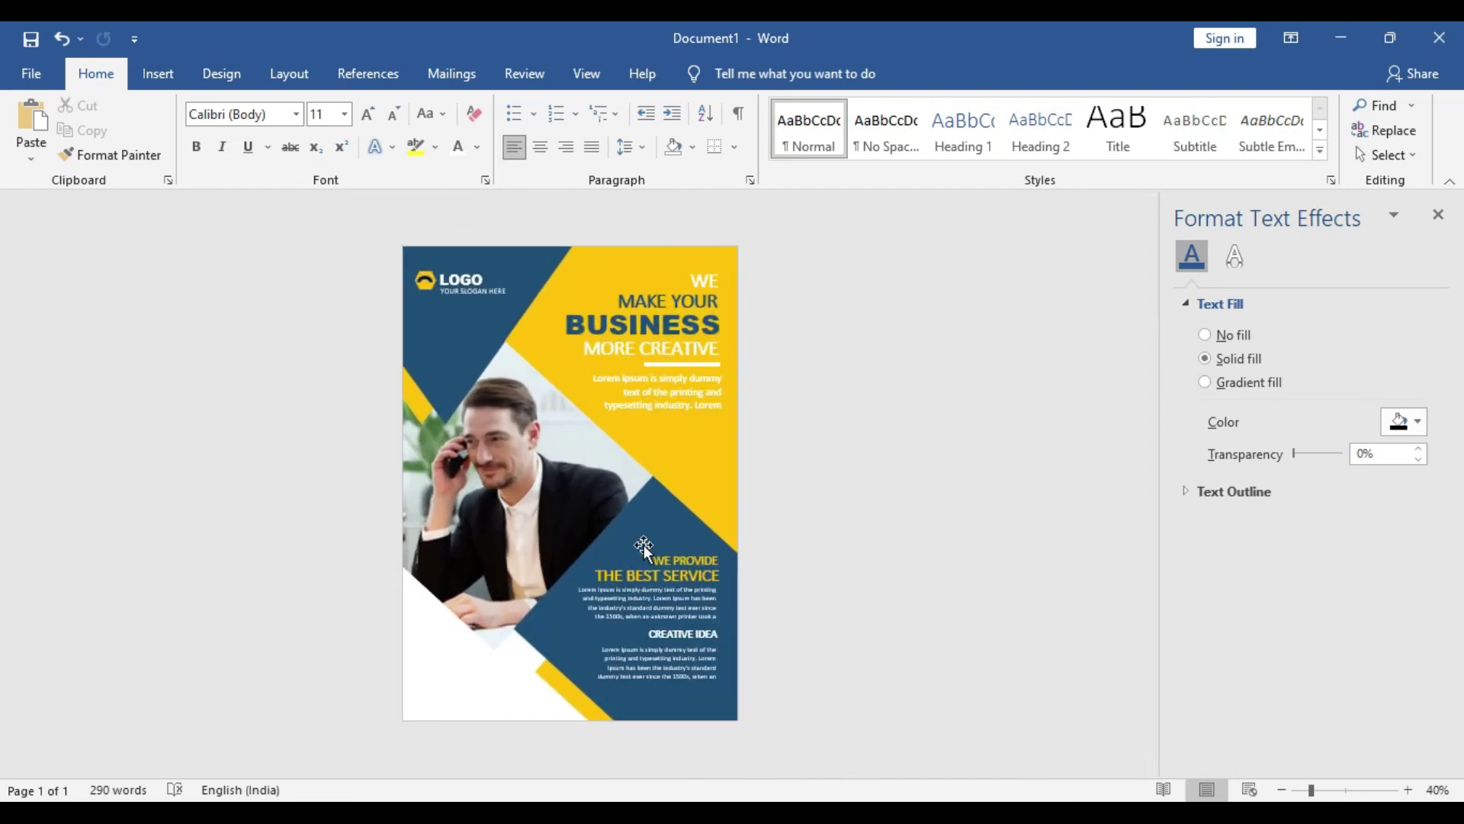
{"action": "left_click", "coordinate": [689, 561]}
{"action": "left_click", "coordinate": [709, 557]}
{"action": "key", "text": "ctrl+c"}
{"action": "key", "text": "ctrl+v"}
{"action": "left_click_drag", "start_coordinate": [709, 557], "coordinate": [479, 643]}
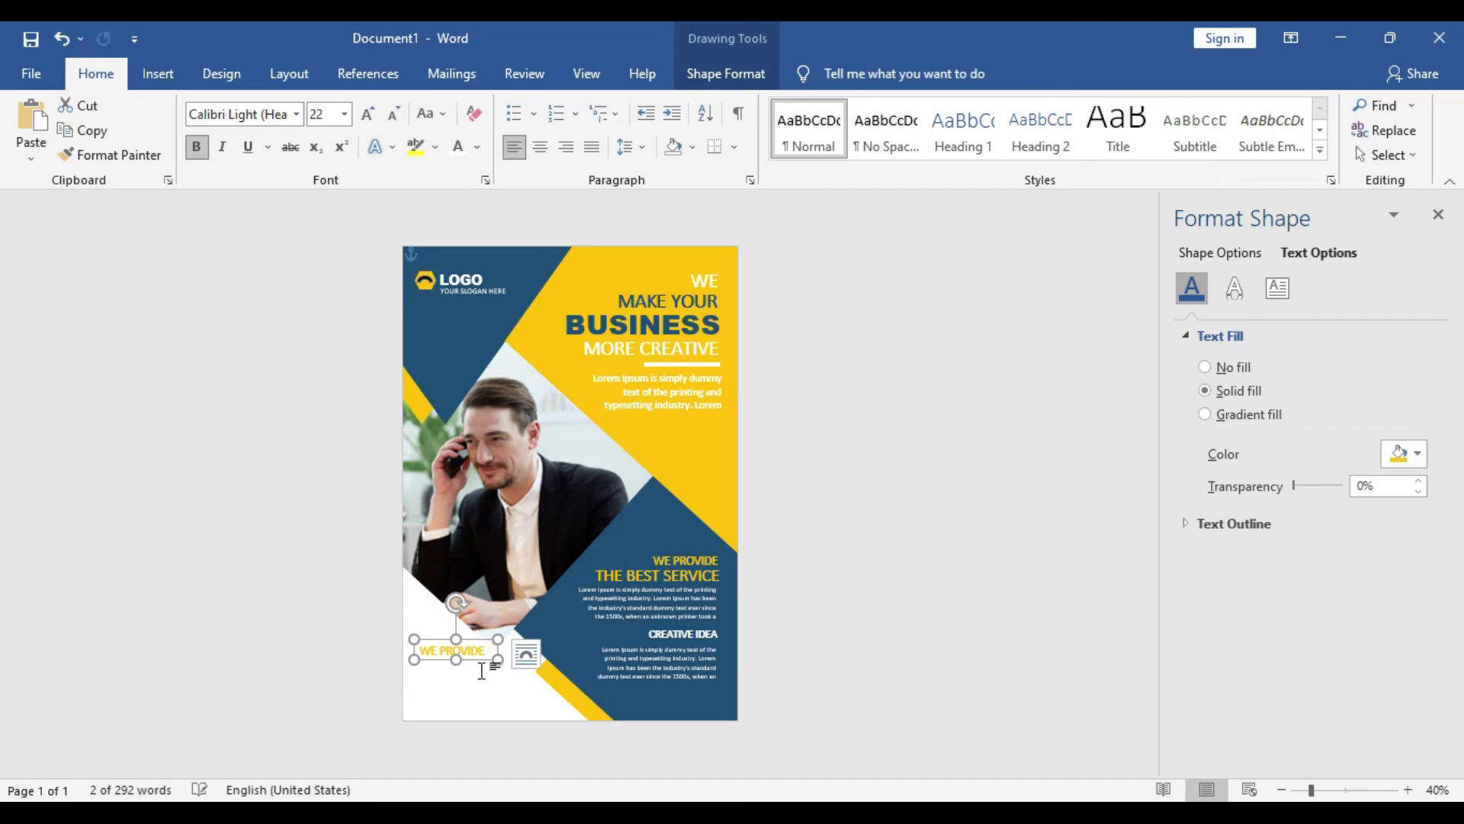
{"action": "left_click", "coordinate": [874, 533]}
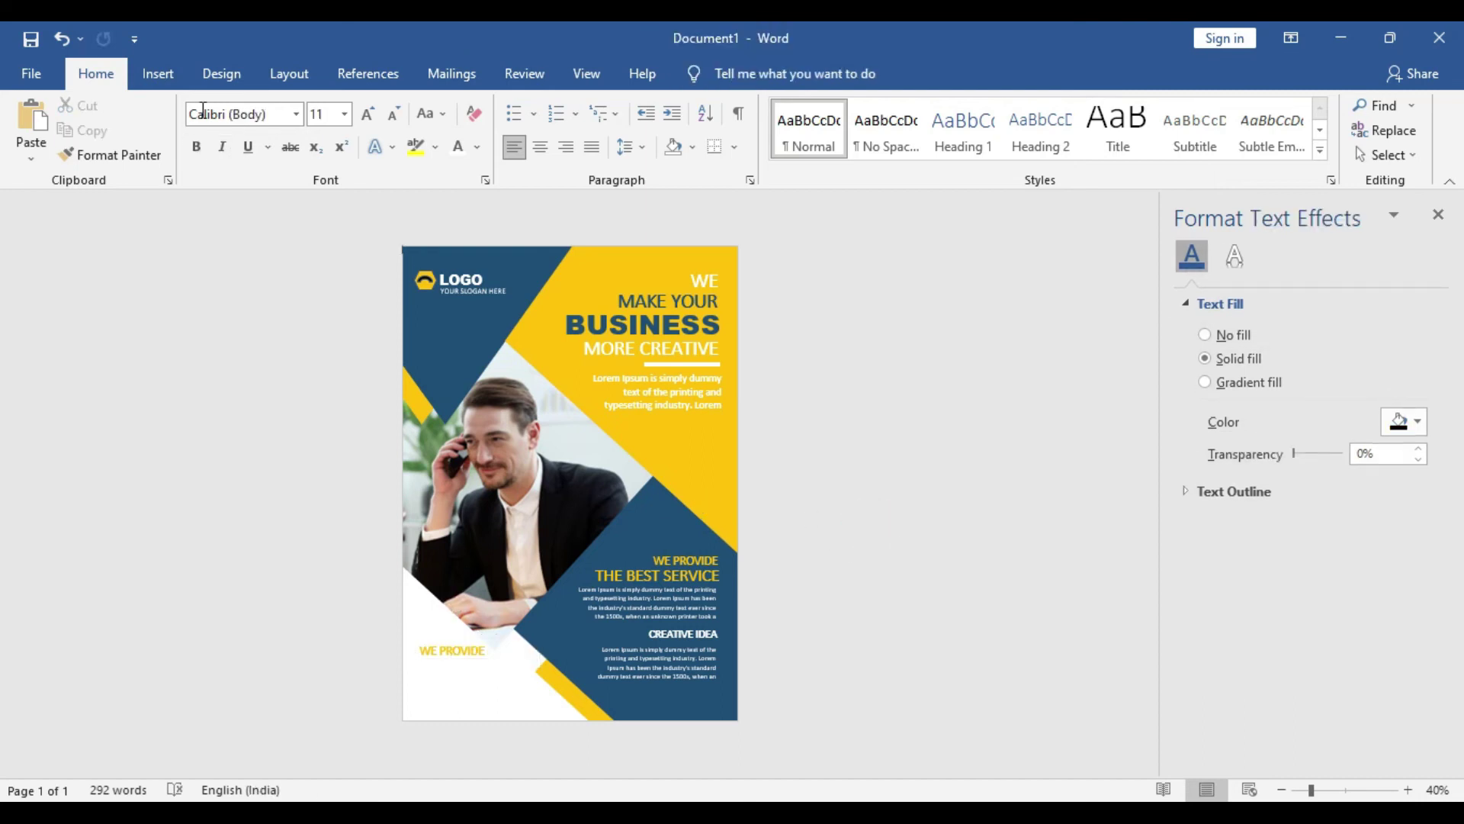
{"action": "left_click", "coordinate": [158, 73]}
Draw a small 2.07 cm blue square below the lower-left heading copy
{"action": "left_click", "coordinate": [283, 105]}
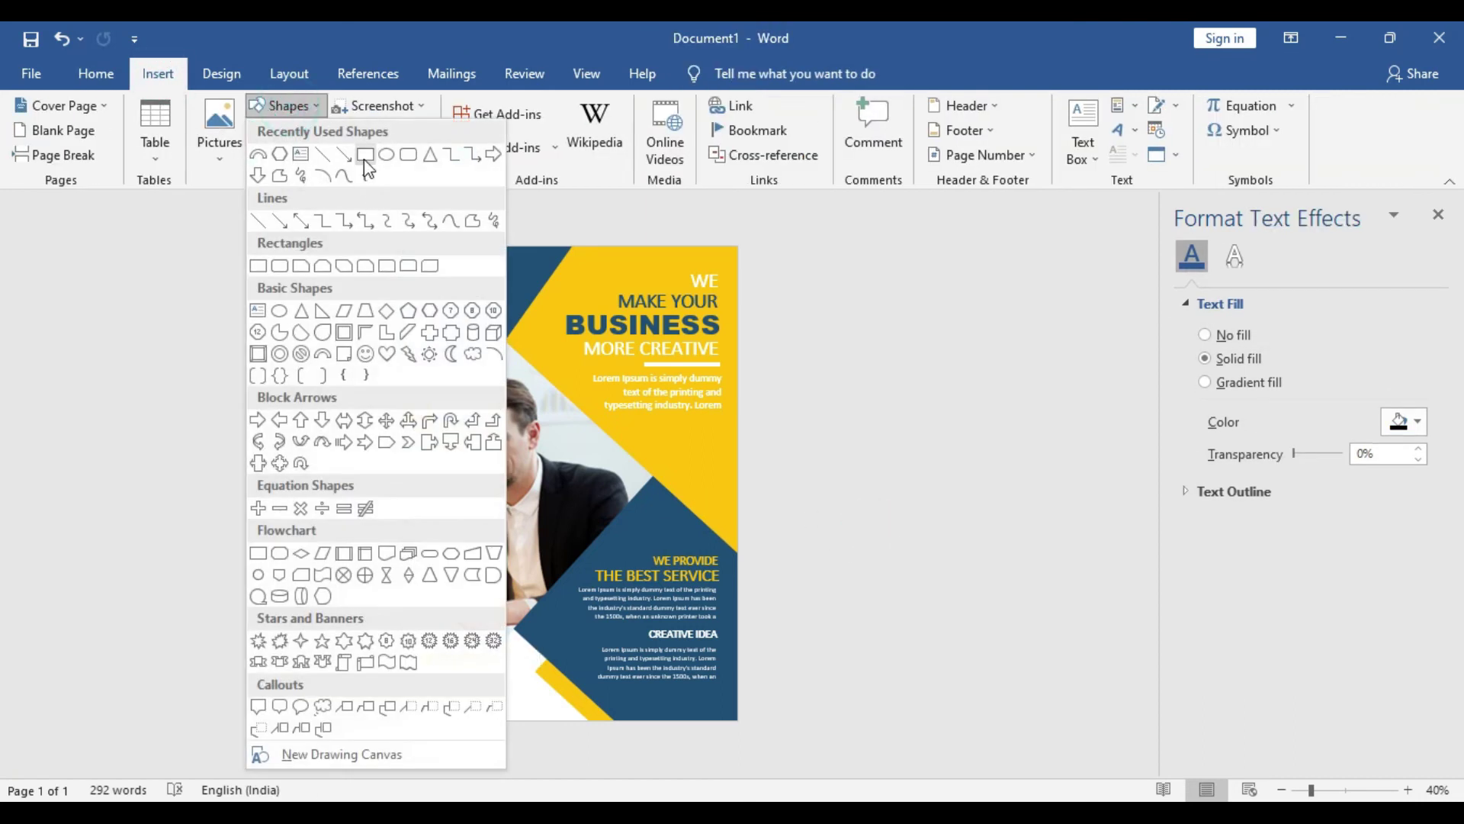
{"action": "left_click", "coordinate": [365, 156]}
{"action": "left_click_drag", "start_coordinate": [424, 666], "coordinate": [469, 709]}
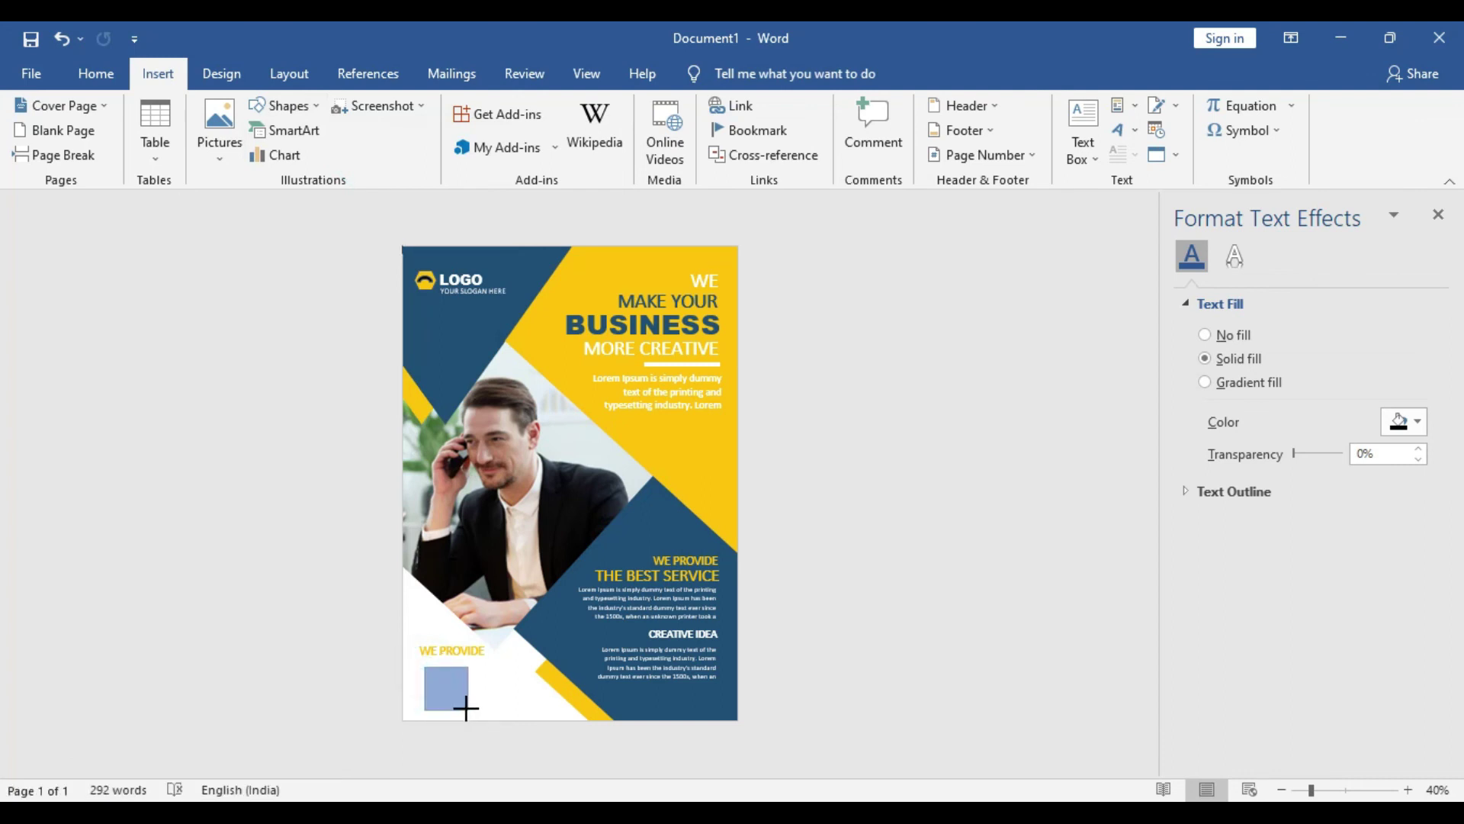
{"action": "left_click_drag", "start_coordinate": [458, 703], "coordinate": [451, 698]}
Replace the lower-left heading's WE PROVIDE text with new wording starting 'GET'
{"action": "scroll", "coordinate": [490, 705], "scroll_direction": "up", "scroll_amount": 3}
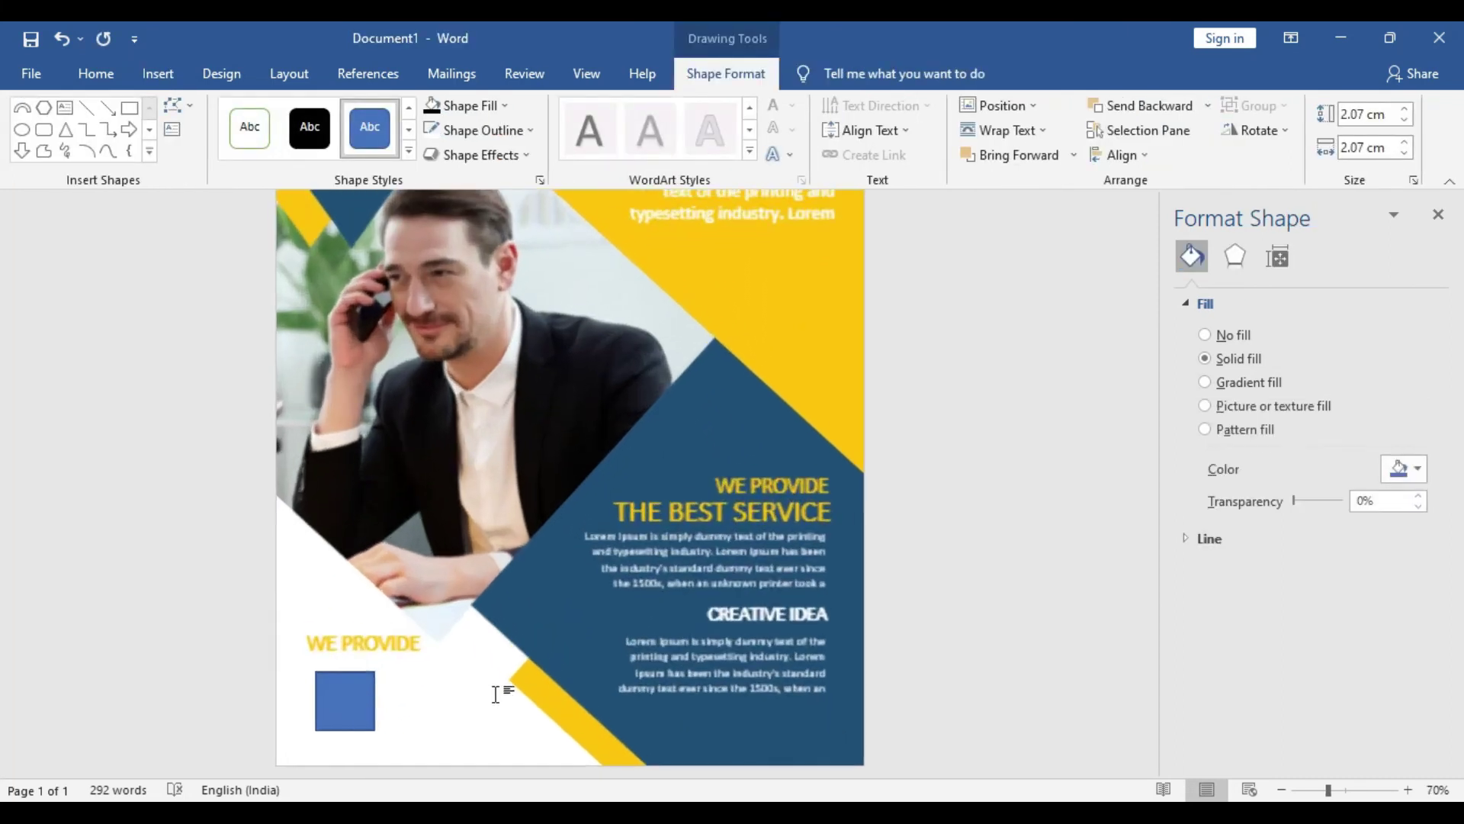
{"action": "scroll", "coordinate": [480, 672], "scroll_direction": "up", "scroll_amount": 2}
{"action": "scroll", "coordinate": [465, 610], "scroll_direction": "up", "scroll_amount": 1}
{"action": "scroll", "coordinate": [458, 589], "scroll_direction": "up", "scroll_amount": 1}
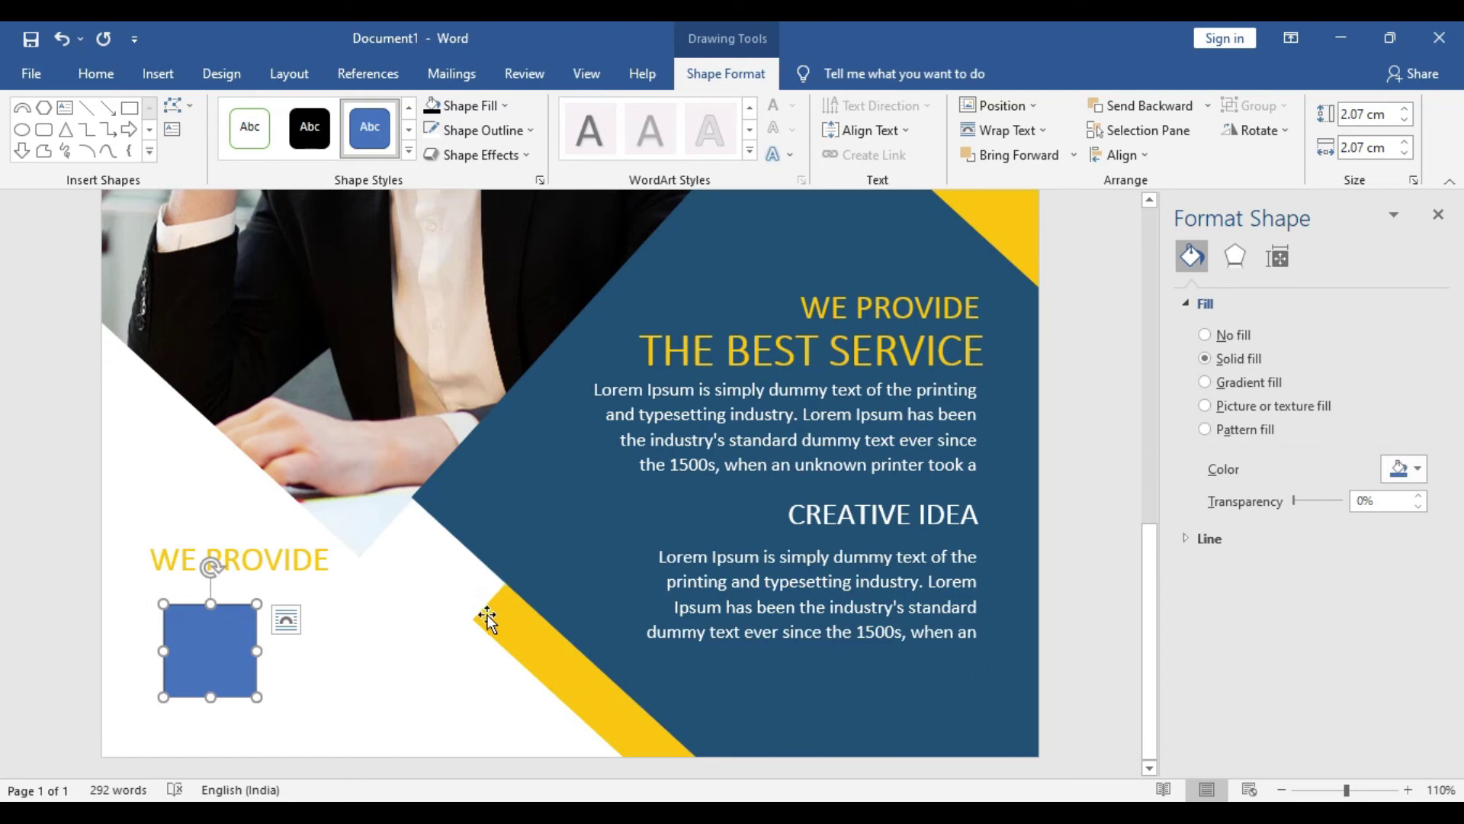
{"action": "triple_click", "coordinate": [273, 550]}
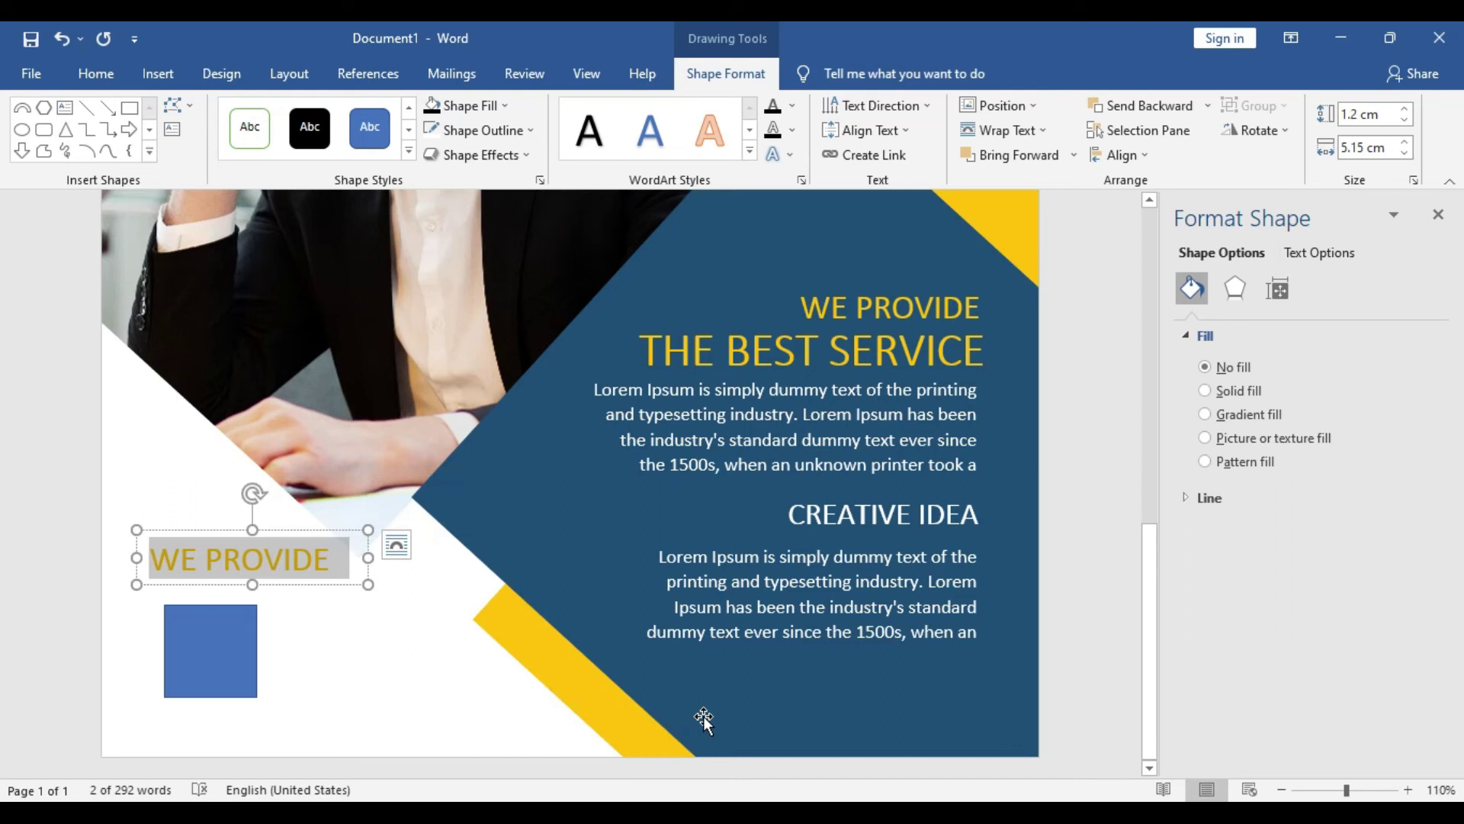
{"action": "type", "text": "GET IN TOUCH"}
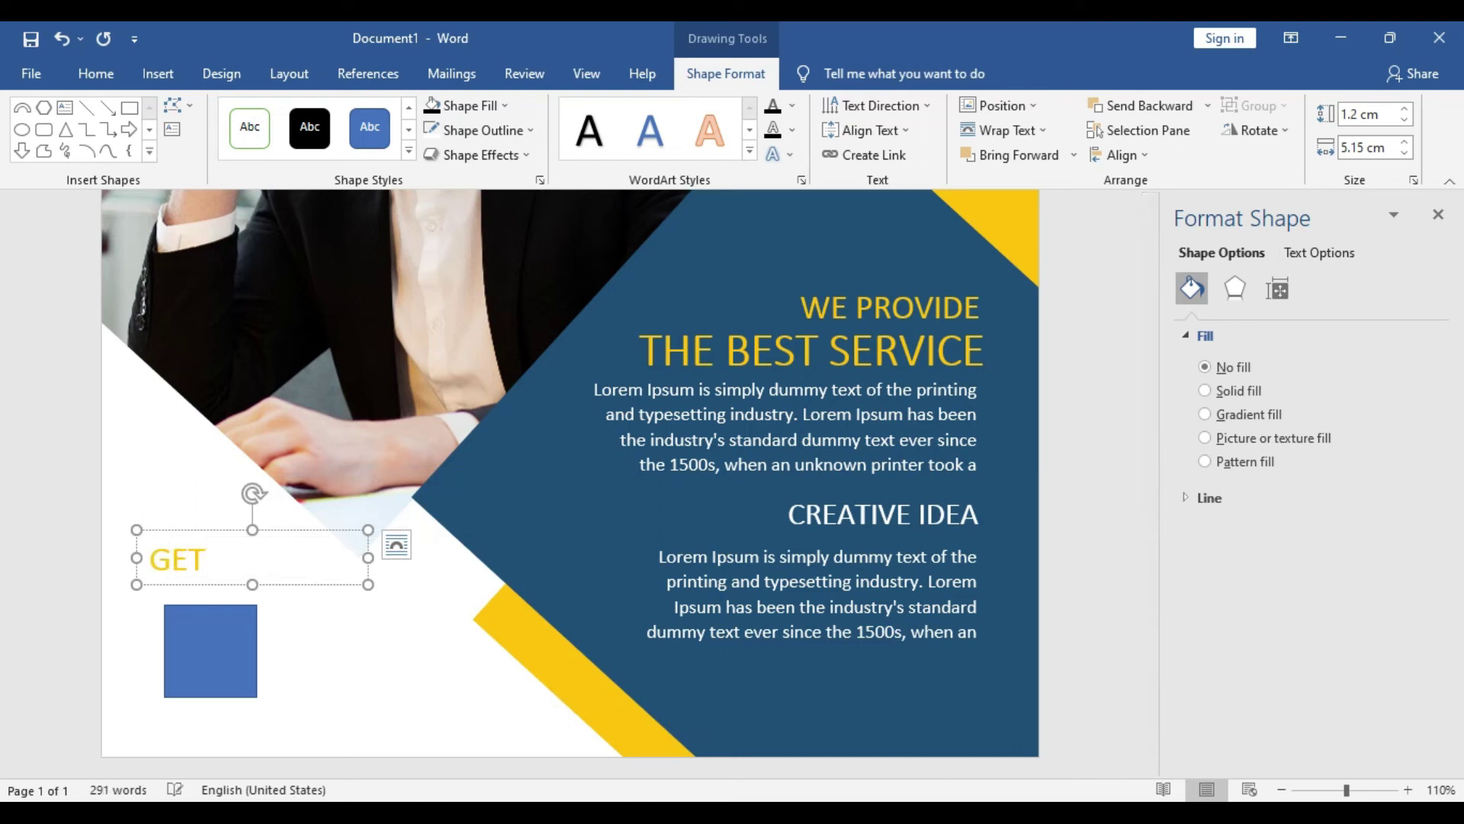
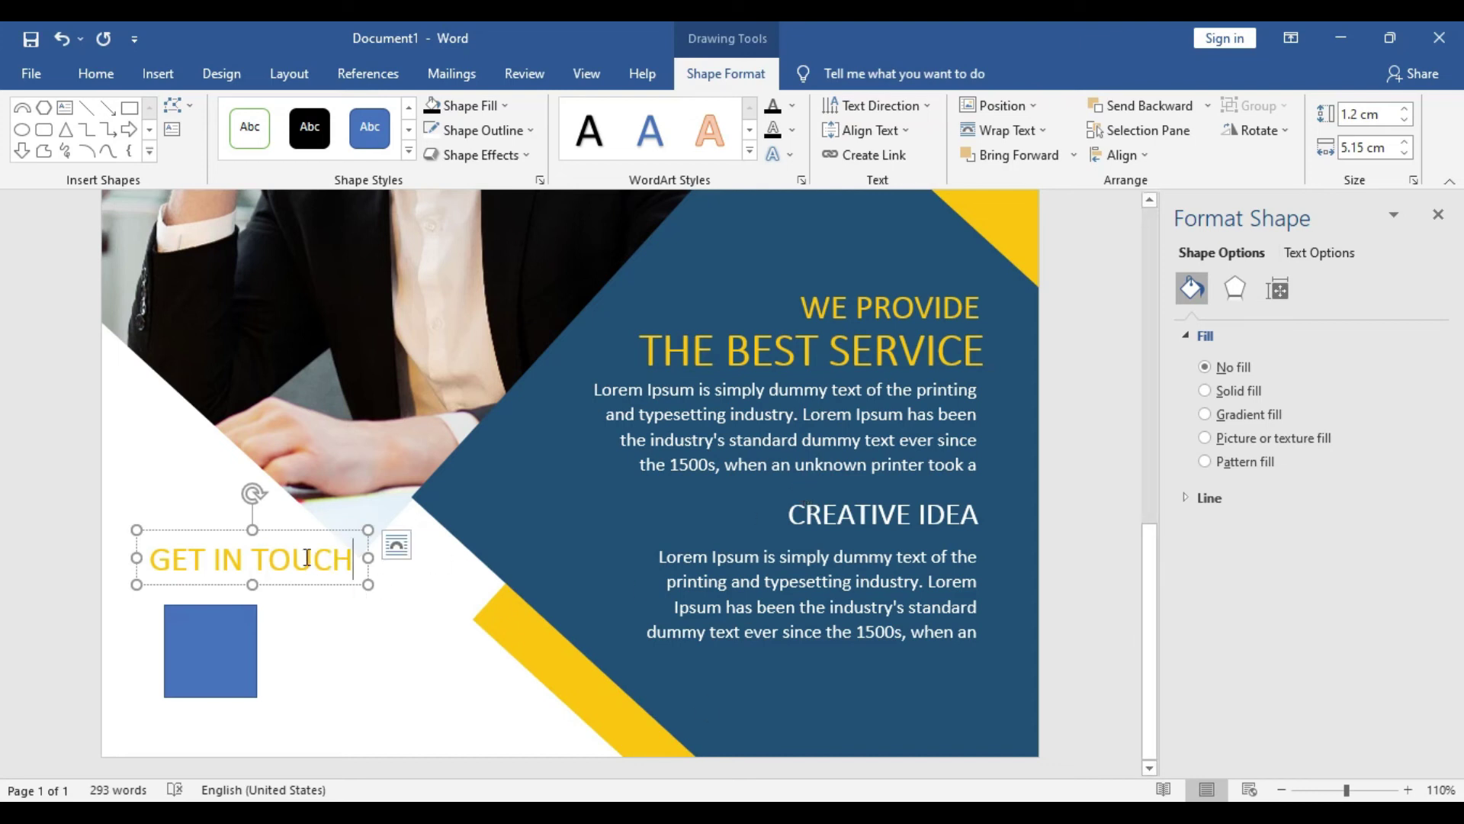
Make the GET IN TOUCH heading bold in Arial Black
{"action": "triple_click", "coordinate": [352, 559]}
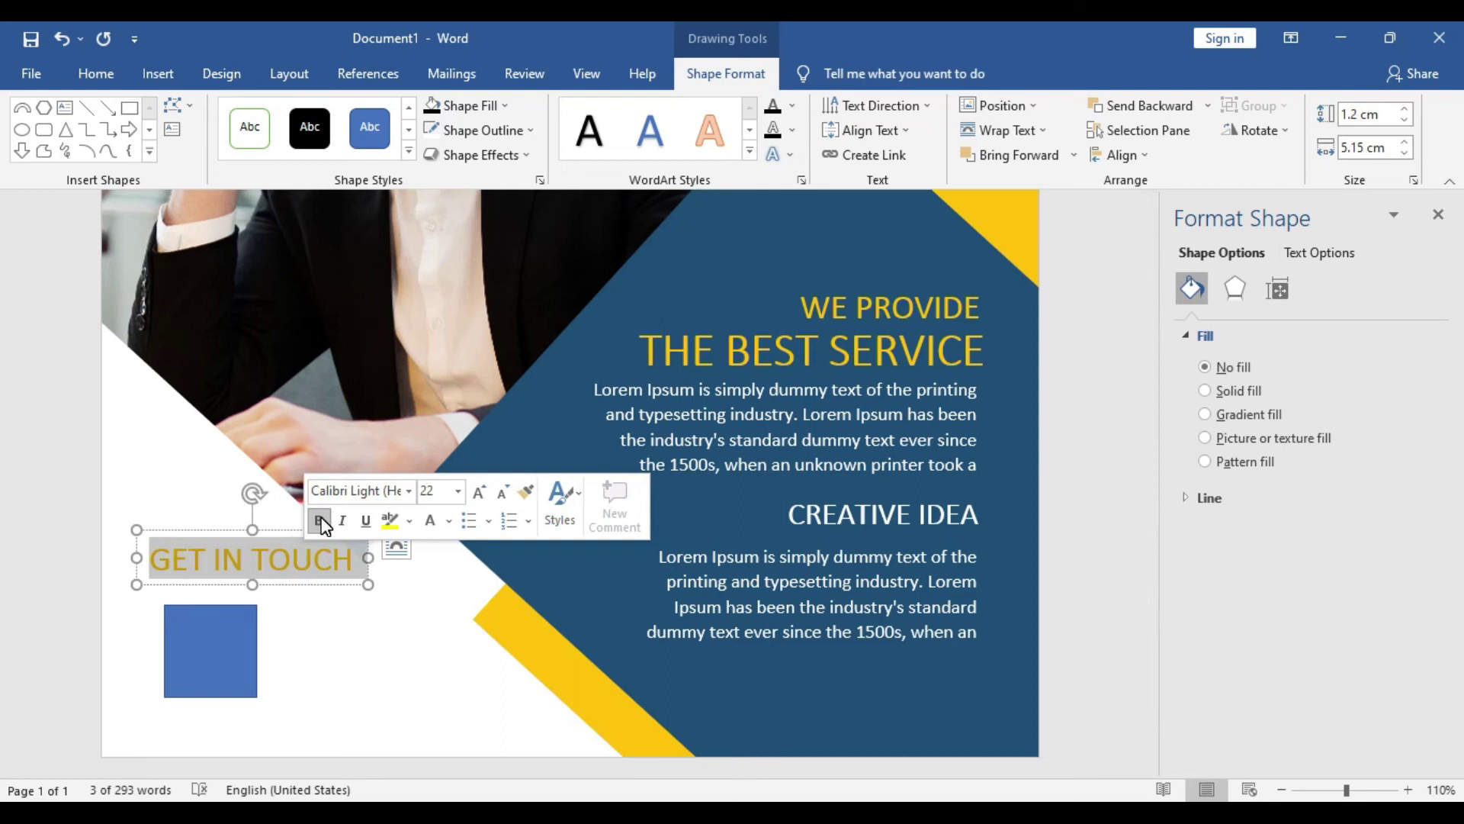
{"action": "left_click", "coordinate": [320, 522]}
{"action": "left_click", "coordinate": [457, 495]}
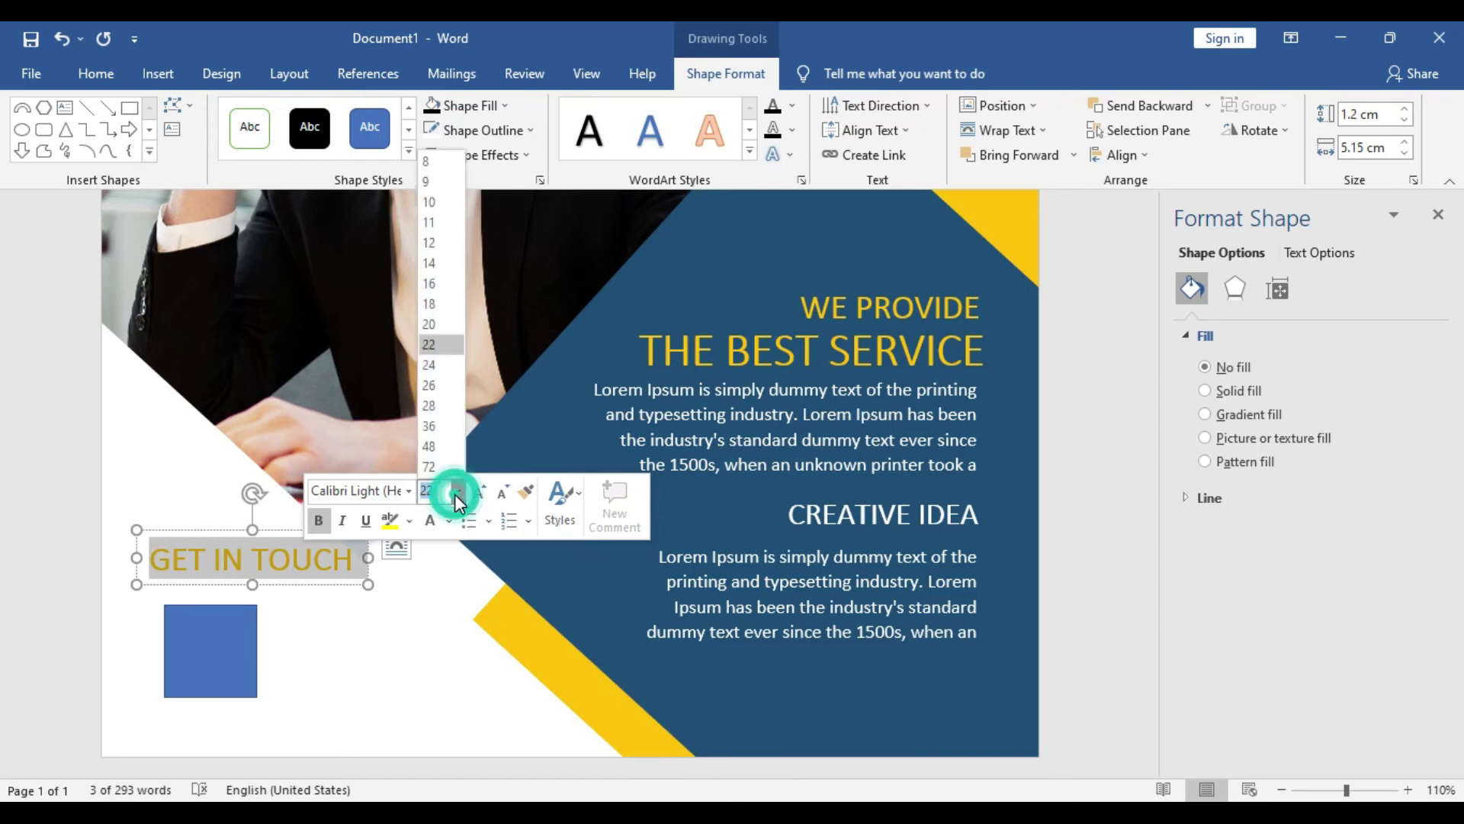
{"action": "left_click", "coordinate": [447, 304]}
{"action": "left_click", "coordinate": [407, 490]}
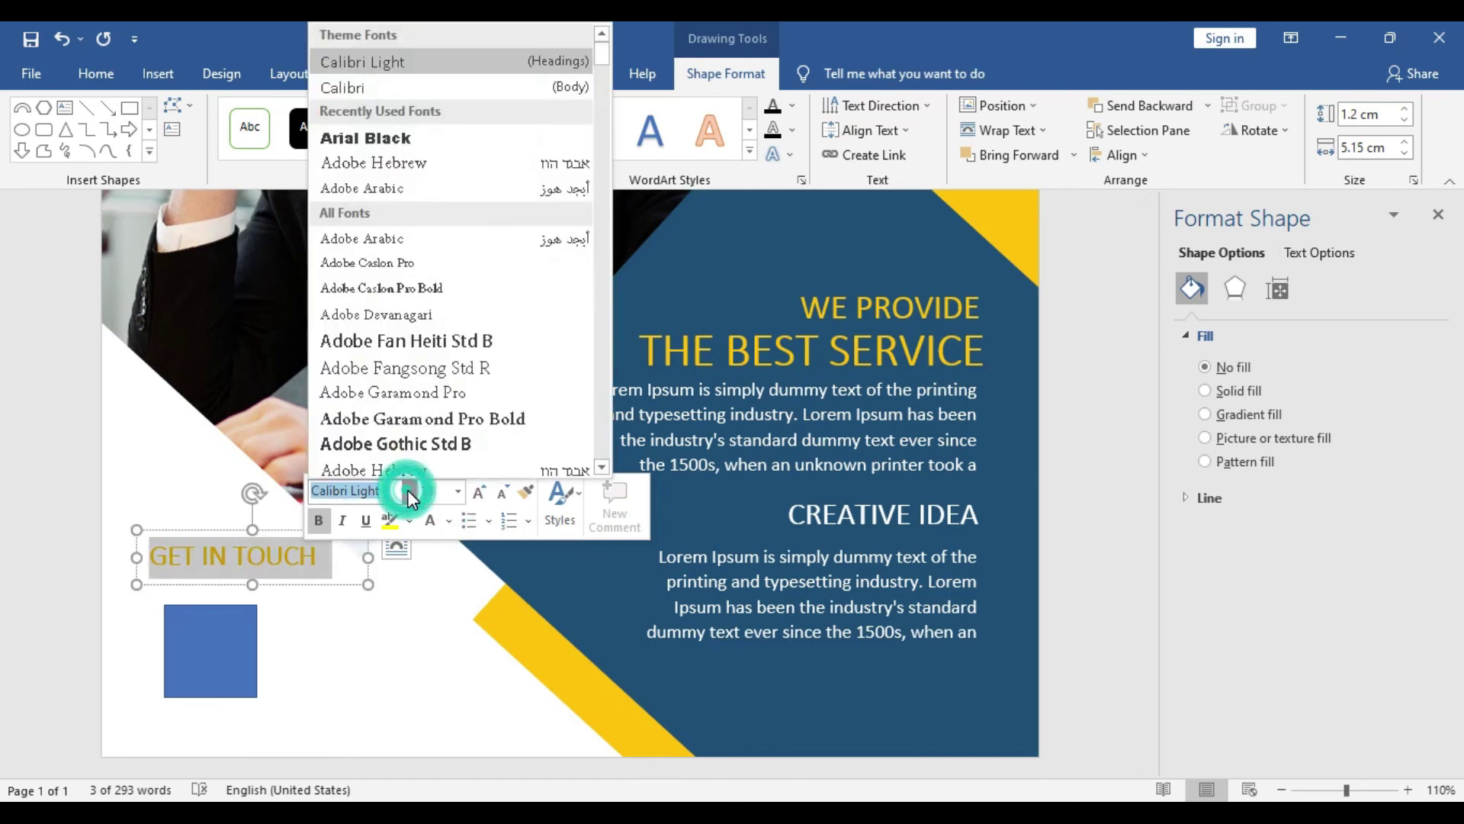
{"action": "left_click", "coordinate": [440, 138]}
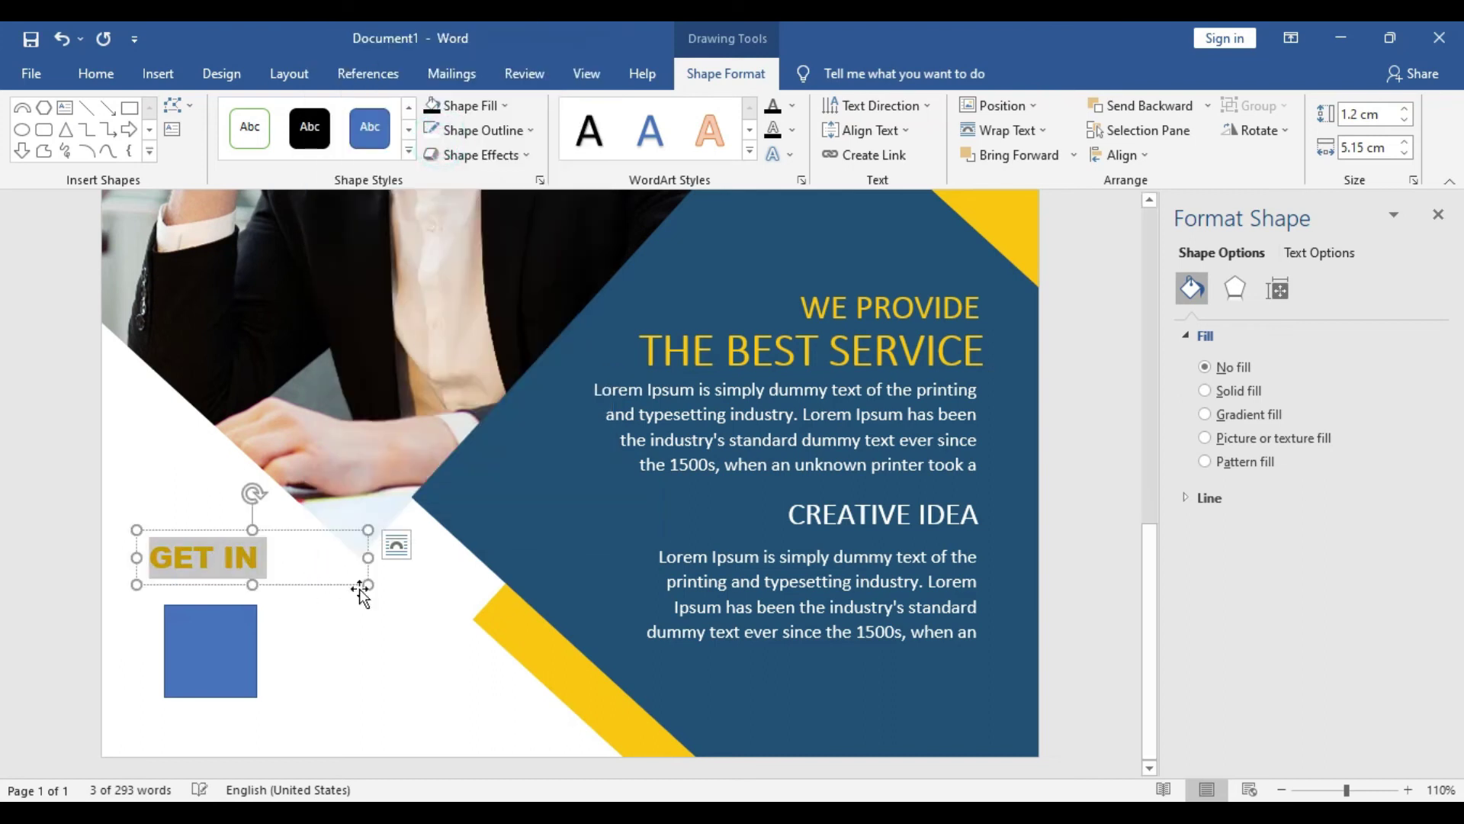
Shrink the heading to 14 pt, fit its box, and move the blue square beneath it
{"action": "left_click_drag", "start_coordinate": [365, 554], "coordinate": [398, 557]}
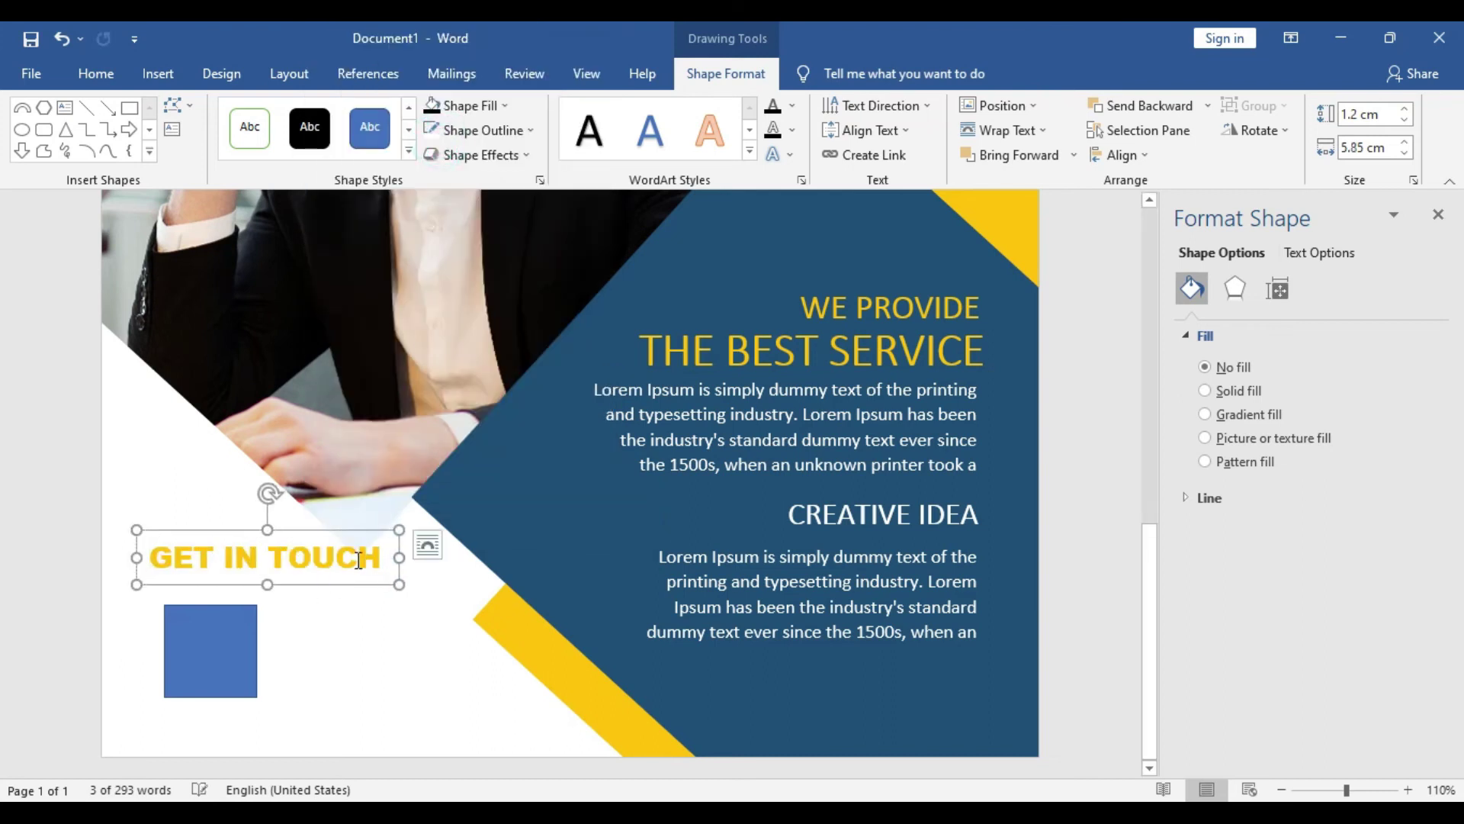
{"action": "double_click", "coordinate": [359, 569]}
{"action": "left_click", "coordinate": [508, 494]}
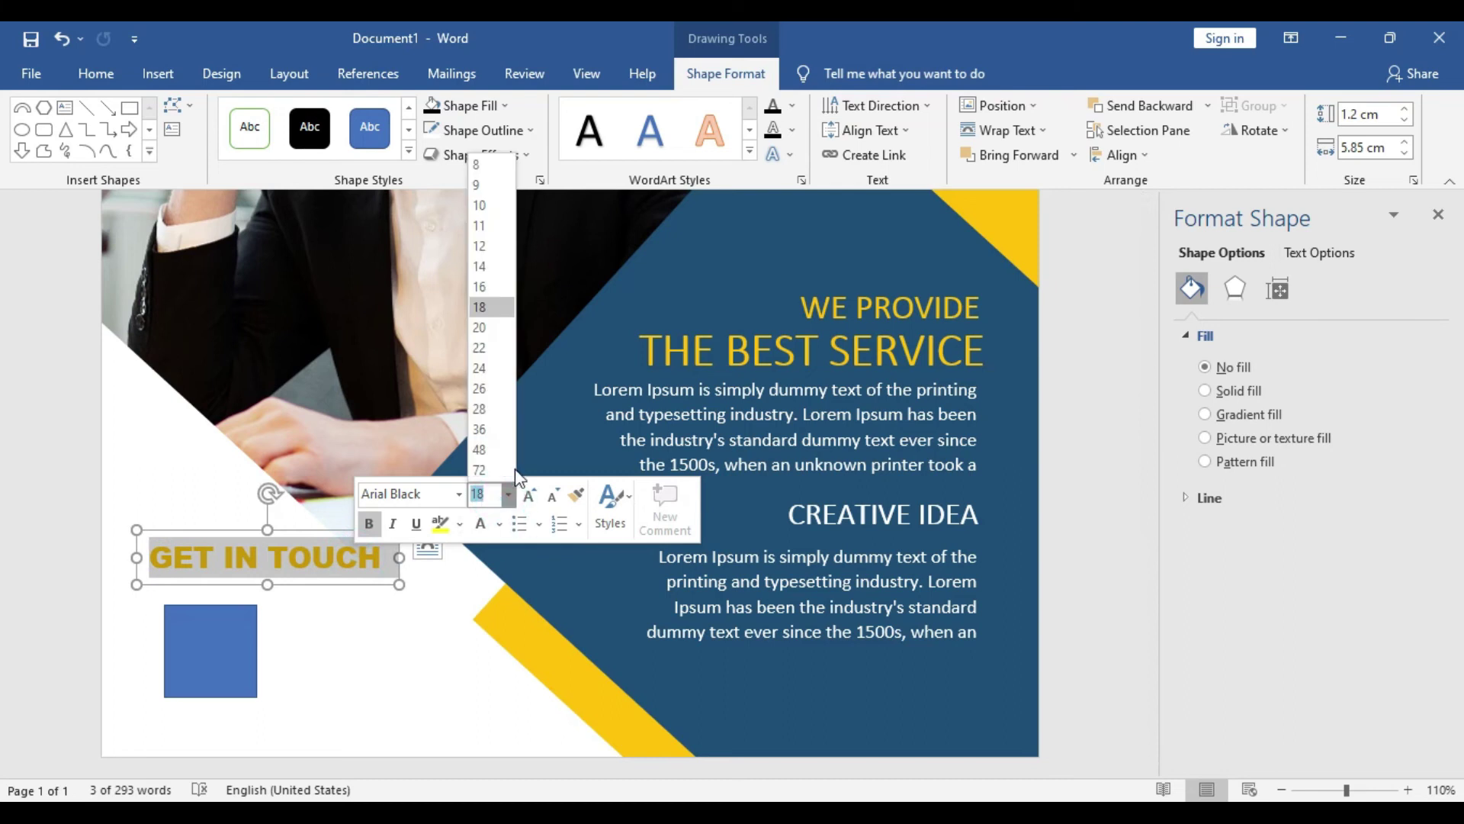
{"action": "left_click", "coordinate": [496, 267]}
{"action": "left_click_drag", "start_coordinate": [393, 582], "coordinate": [305, 578]}
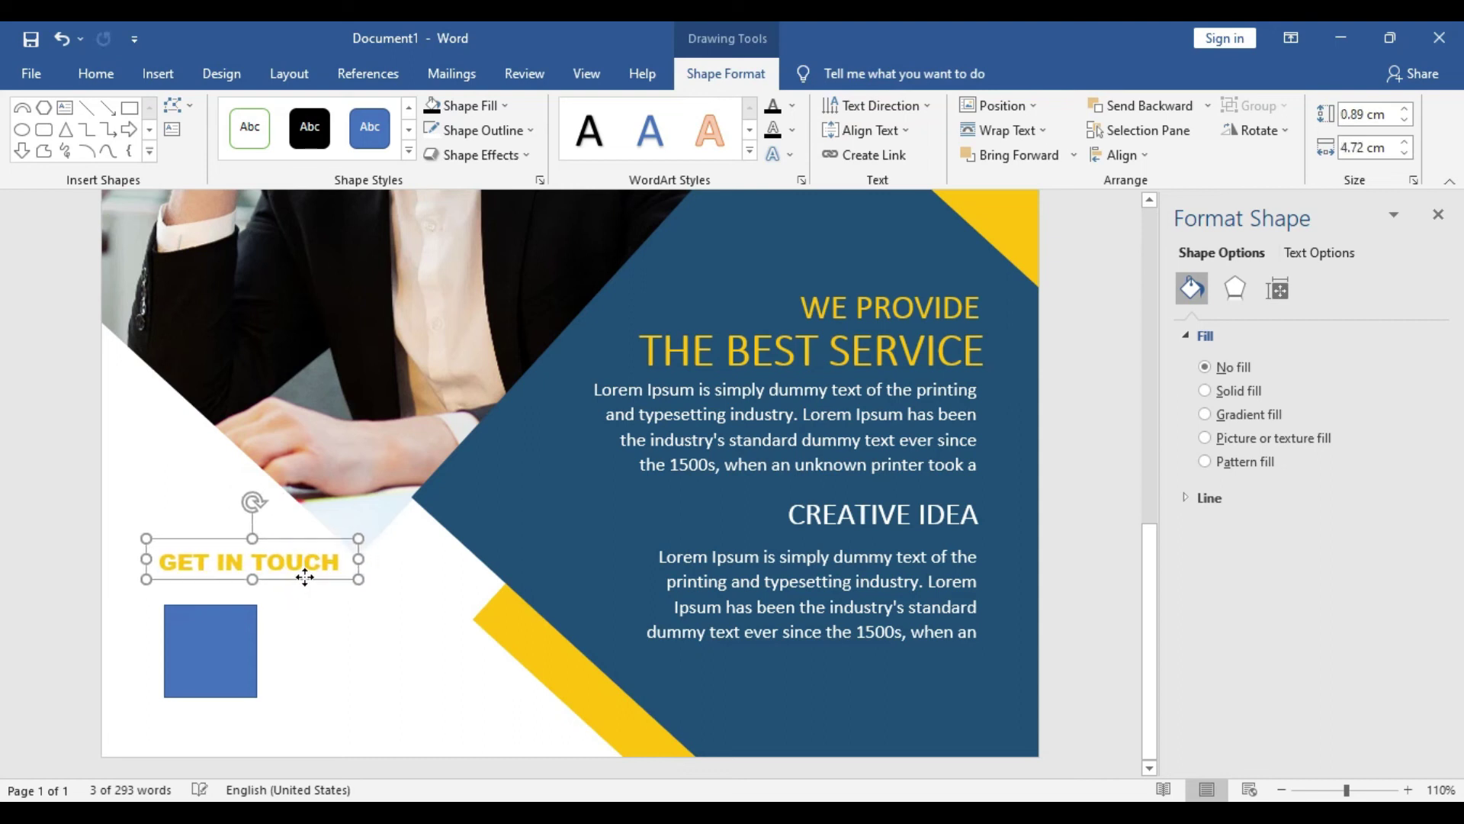
{"action": "left_click_drag", "start_coordinate": [211, 635], "coordinate": [203, 611]}
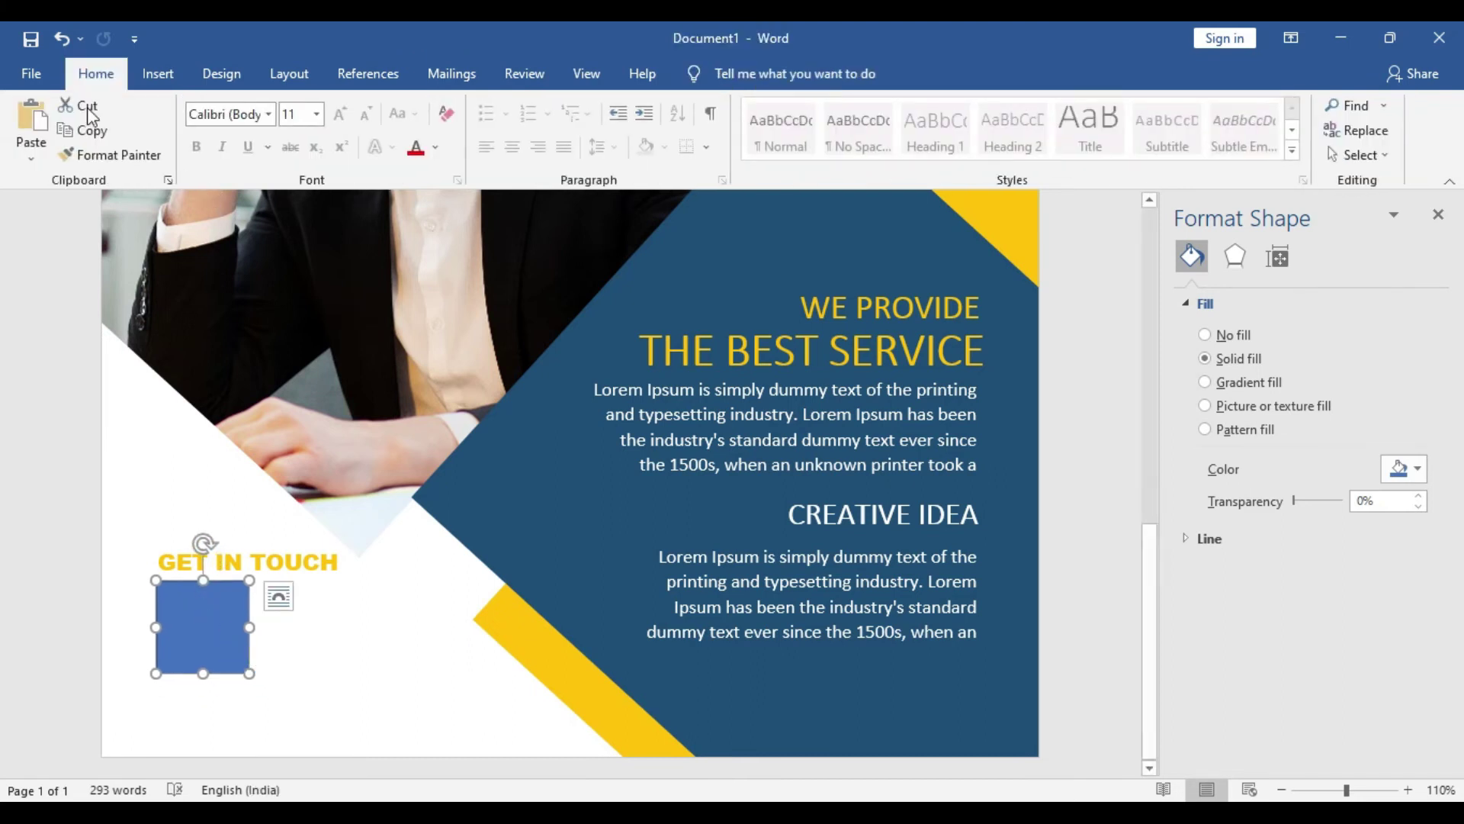
Fill the blue square with the QR code picture from Downloads
{"action": "left_click", "coordinate": [158, 73]}
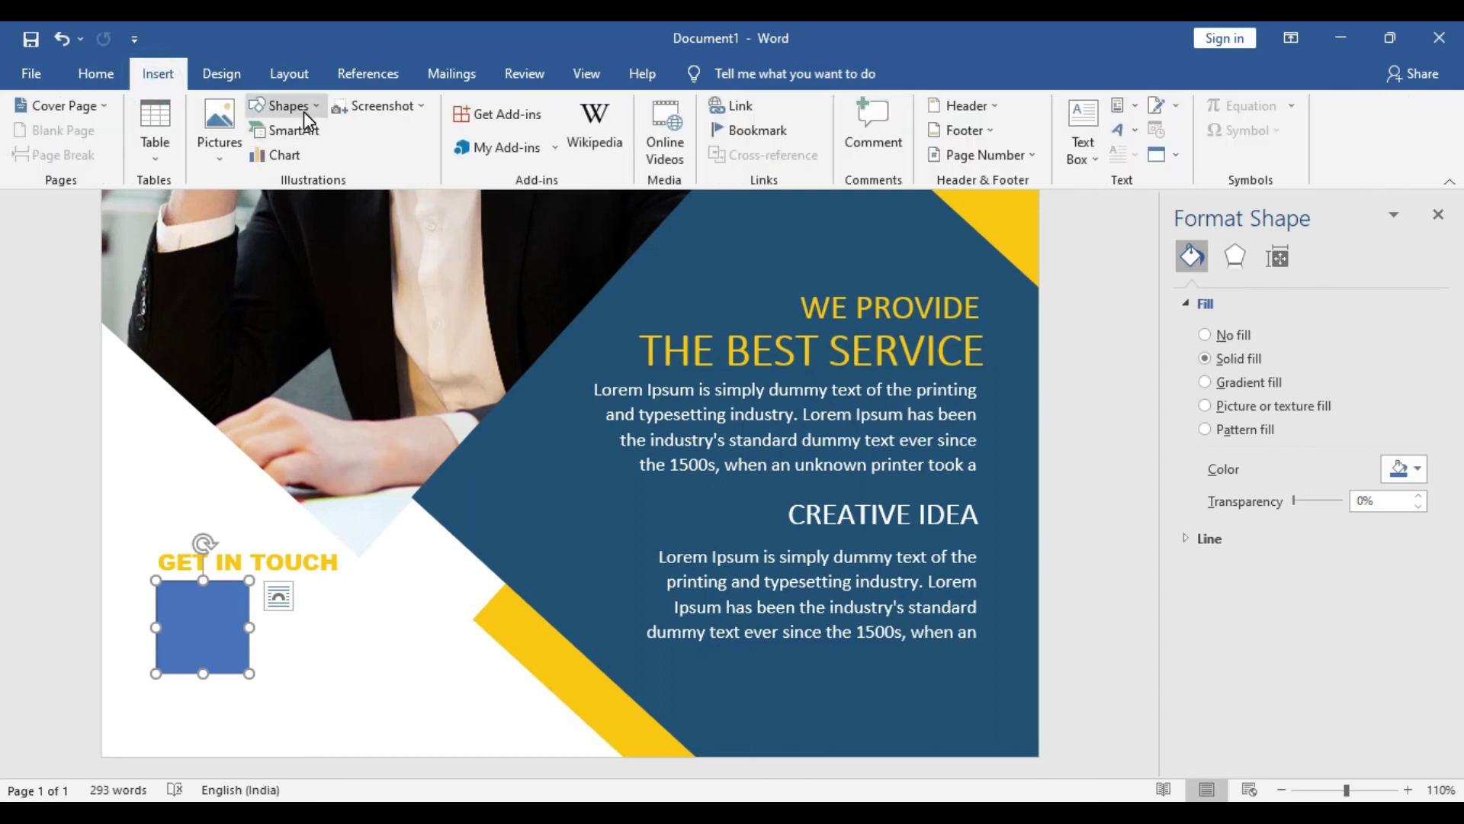
{"action": "left_click", "coordinate": [286, 106]}
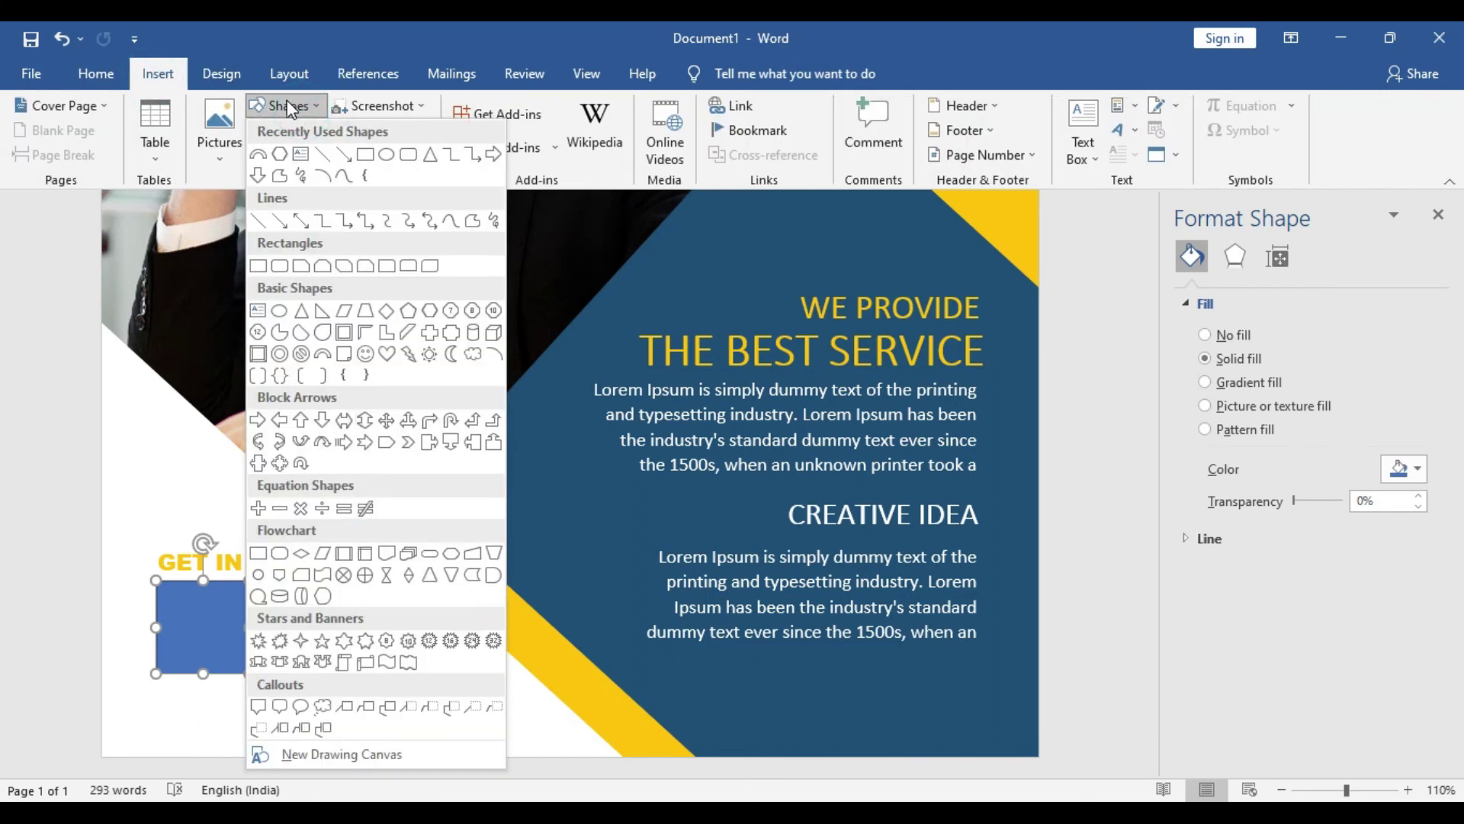
{"action": "left_click", "coordinate": [288, 110]}
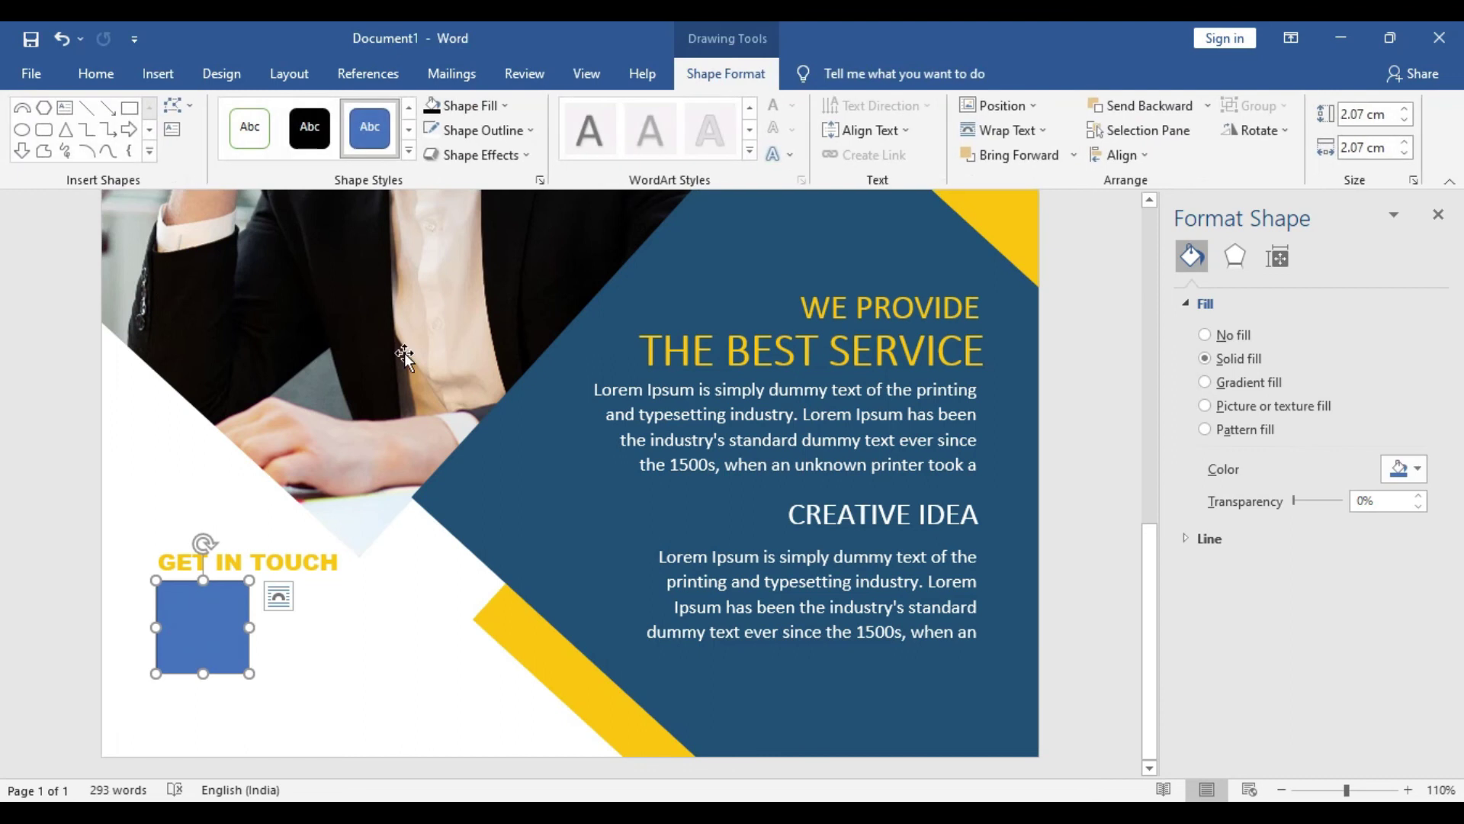
{"action": "left_click", "coordinate": [491, 103]}
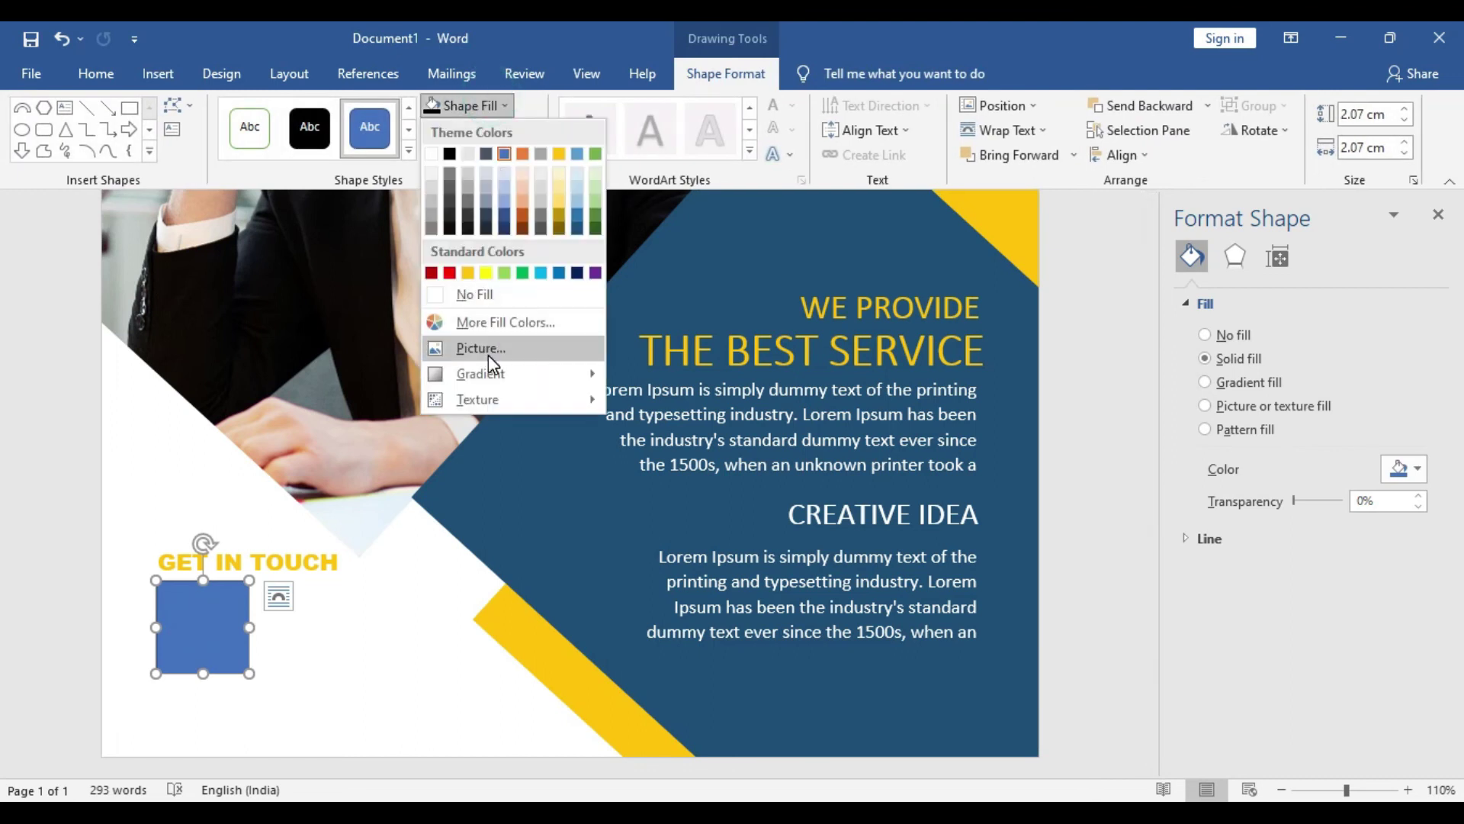
{"action": "left_click", "coordinate": [485, 346]}
{"action": "left_click", "coordinate": [595, 324]}
{"action": "left_click_drag", "start_coordinate": [706, 225], "coordinate": [697, 341]}
{"action": "left_click", "coordinate": [633, 305]}
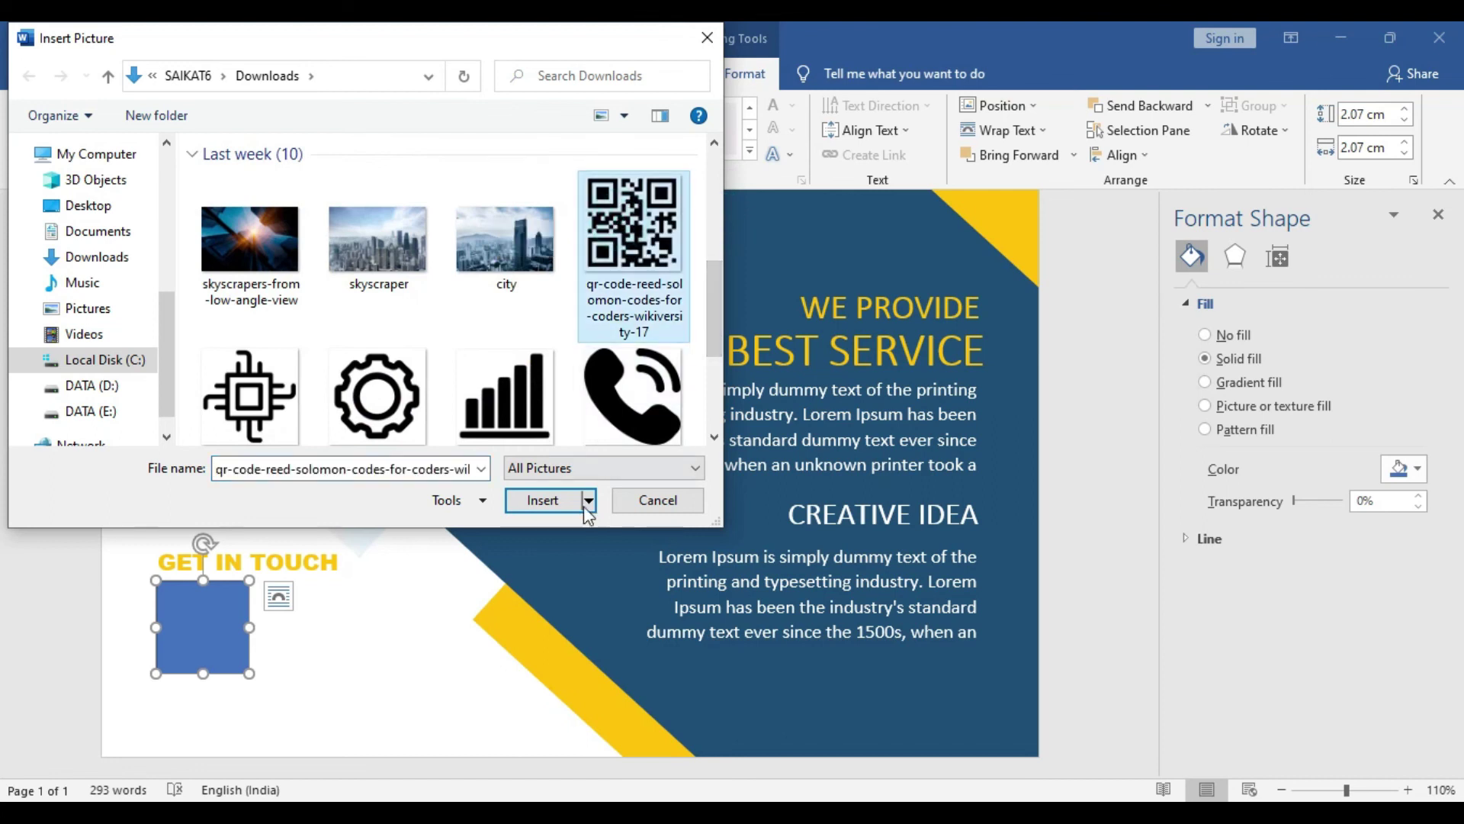
{"action": "left_click", "coordinate": [549, 499]}
Remove the outline from the QR code square
{"action": "scroll", "coordinate": [305, 660], "scroll_direction": "up", "scroll_amount": 3}
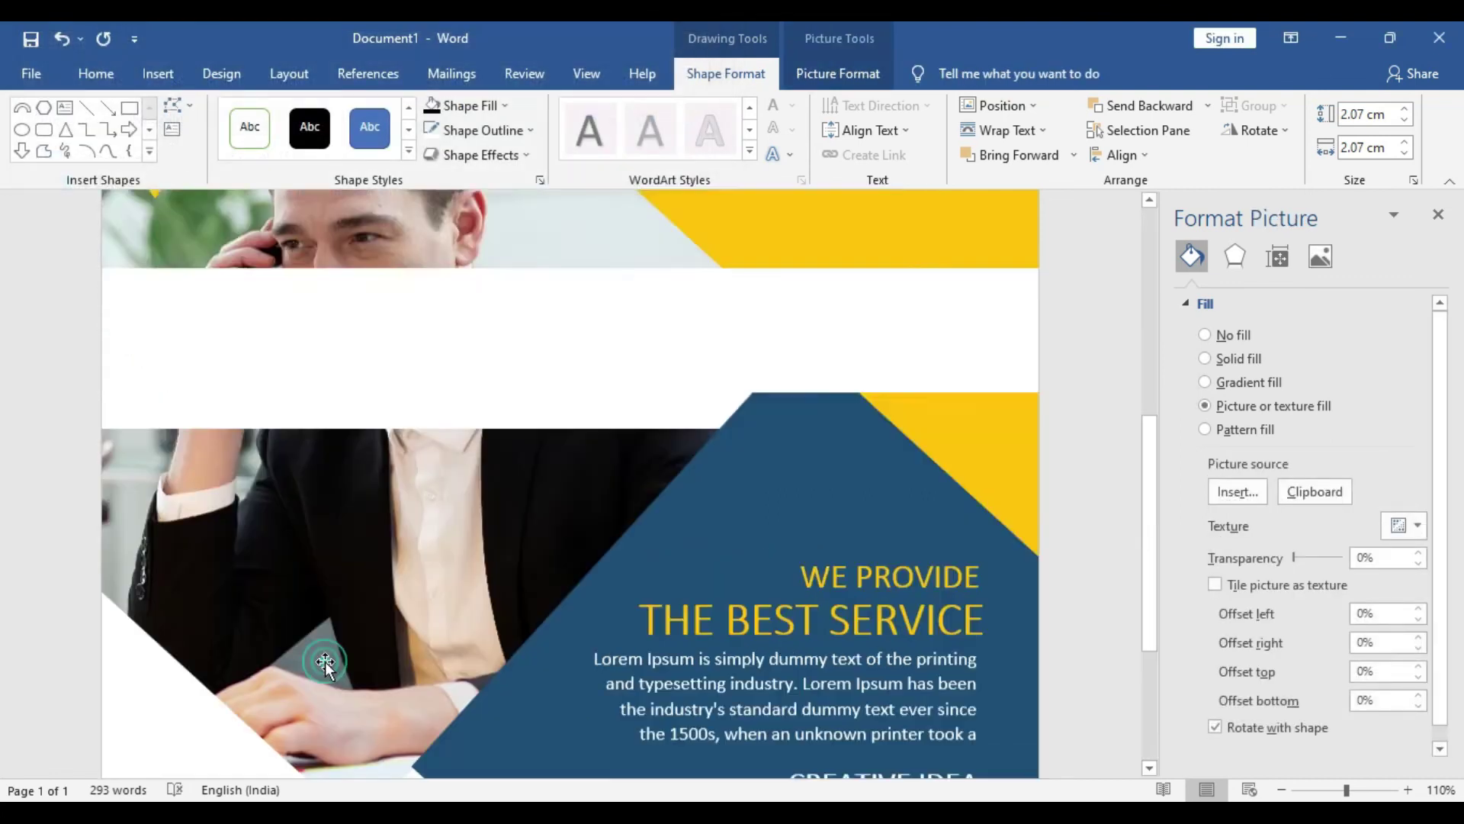
{"action": "left_click", "coordinate": [290, 616]}
{"action": "scroll", "coordinate": [289, 616], "scroll_direction": "up", "scroll_amount": 10}
{"action": "scroll", "coordinate": [289, 615], "scroll_direction": "down", "scroll_amount": 3}
{"action": "scroll", "coordinate": [290, 616], "scroll_direction": "down", "scroll_amount": 5}
{"action": "scroll", "coordinate": [290, 622], "scroll_direction": "down", "scroll_amount": 3}
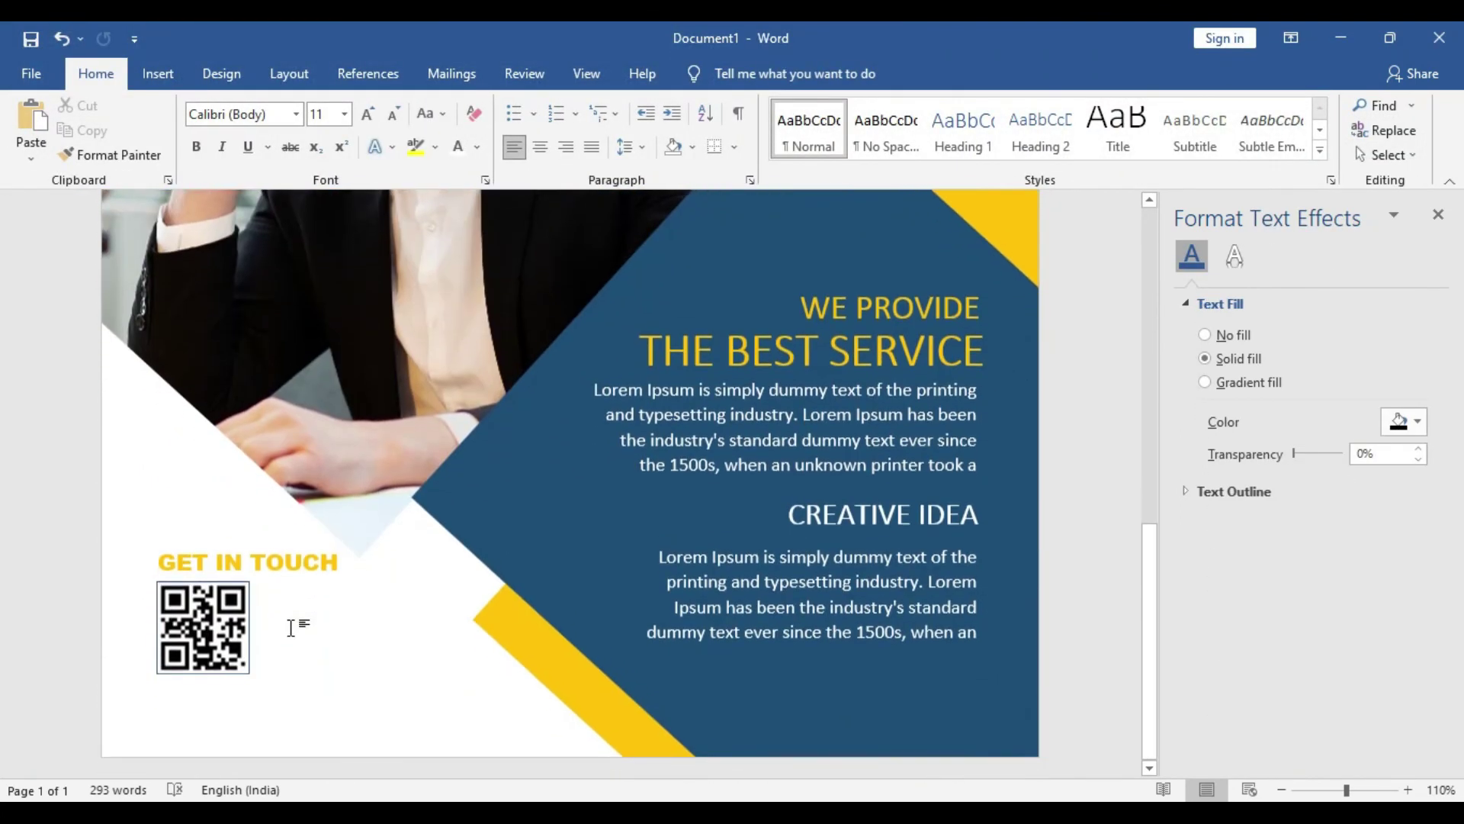
{"action": "left_click", "coordinate": [200, 622]}
{"action": "mouse_move", "coordinate": [202, 626]}
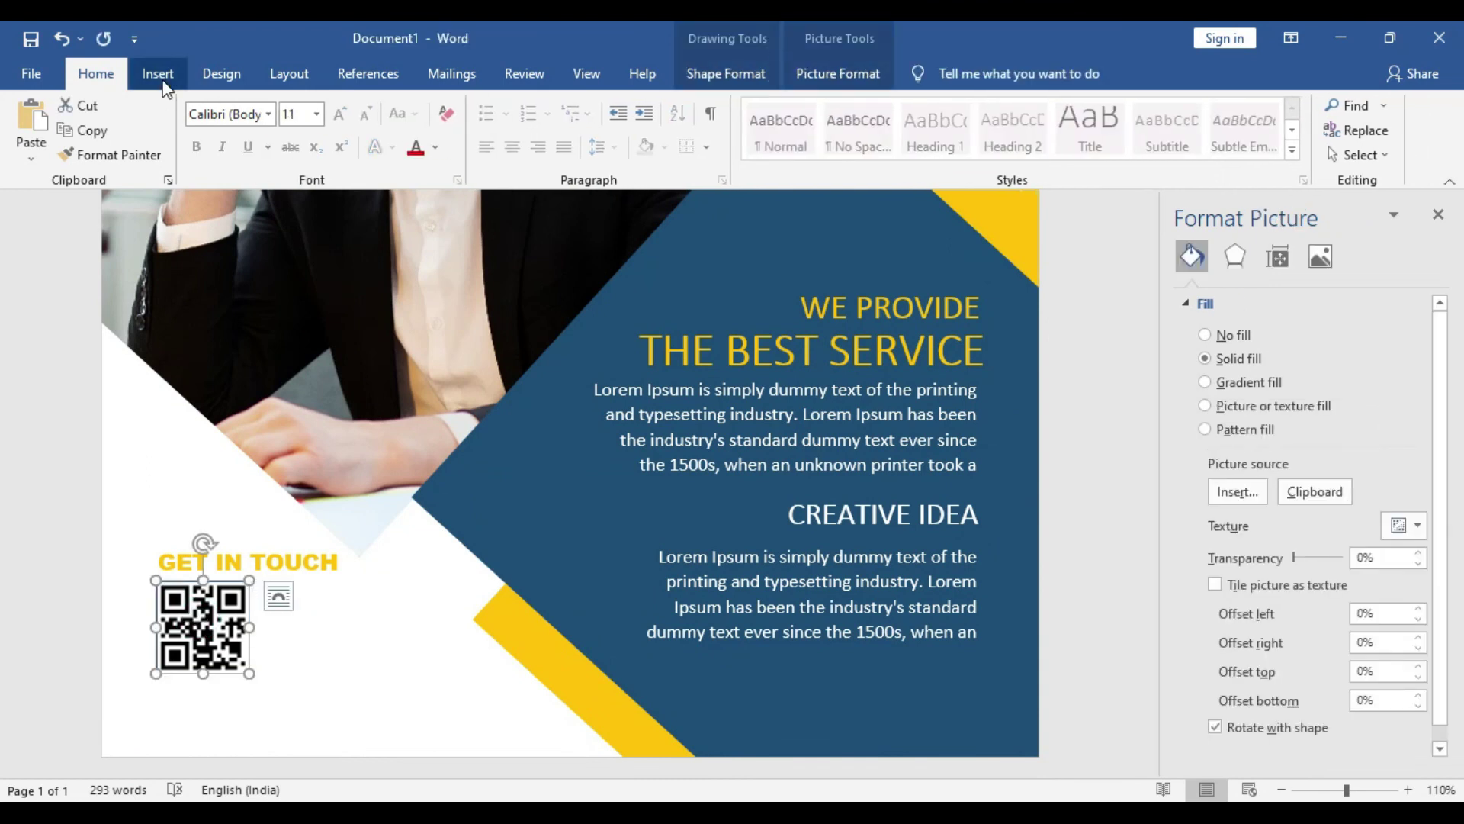
{"action": "double_click", "coordinate": [192, 620]}
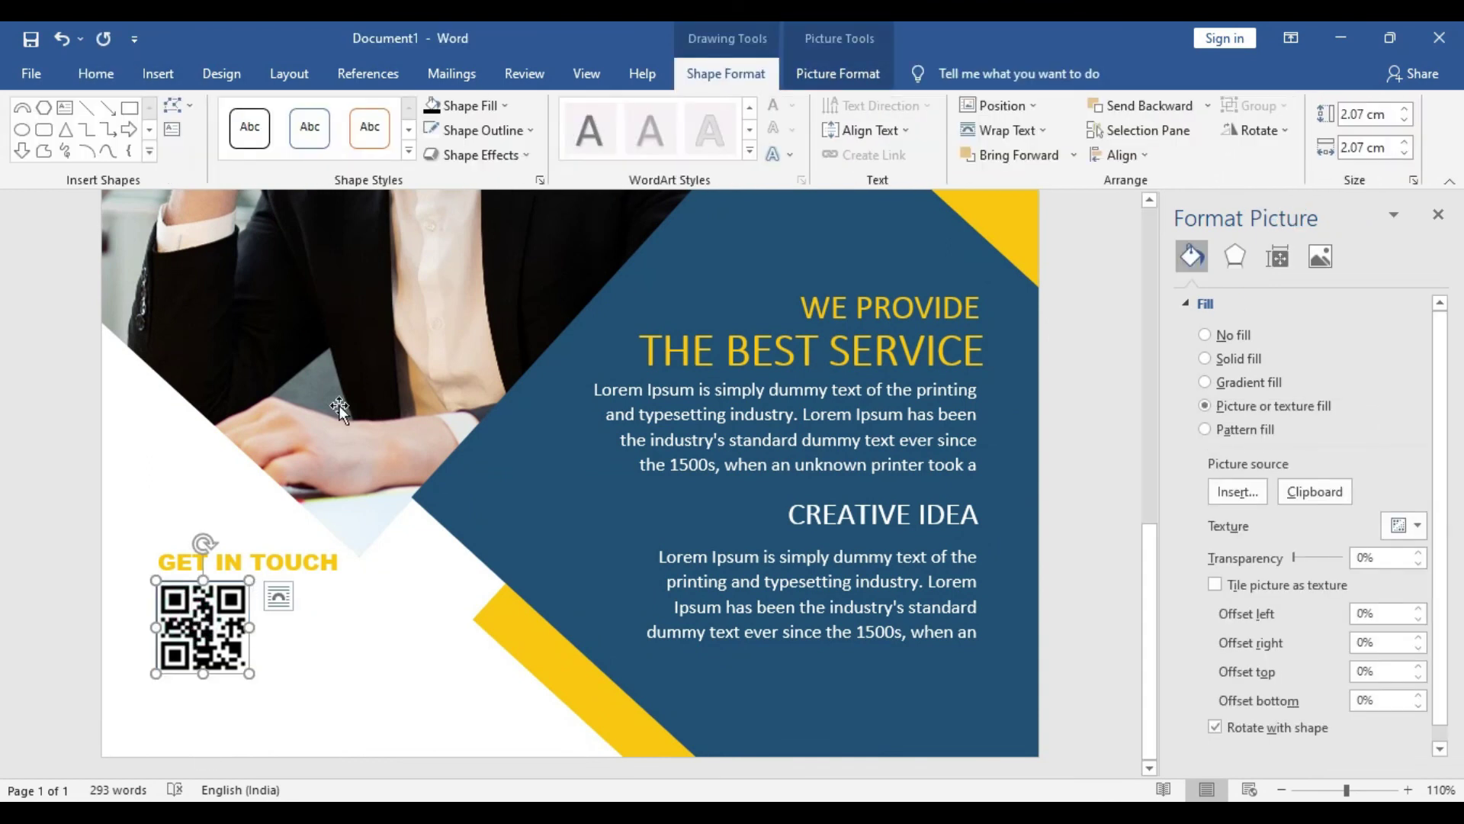
{"action": "left_click", "coordinate": [484, 130]}
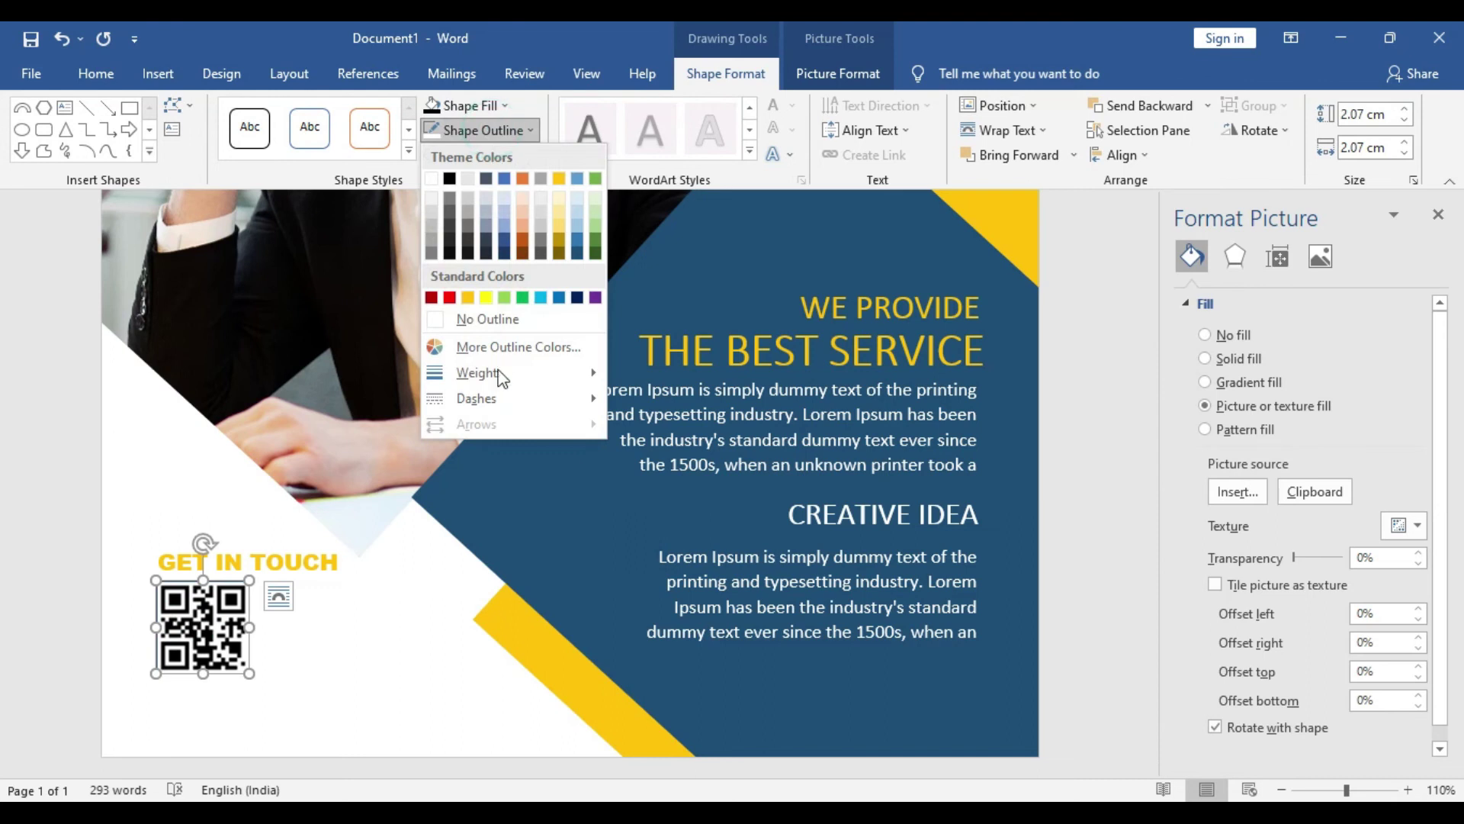
{"action": "left_click", "coordinate": [512, 319]}
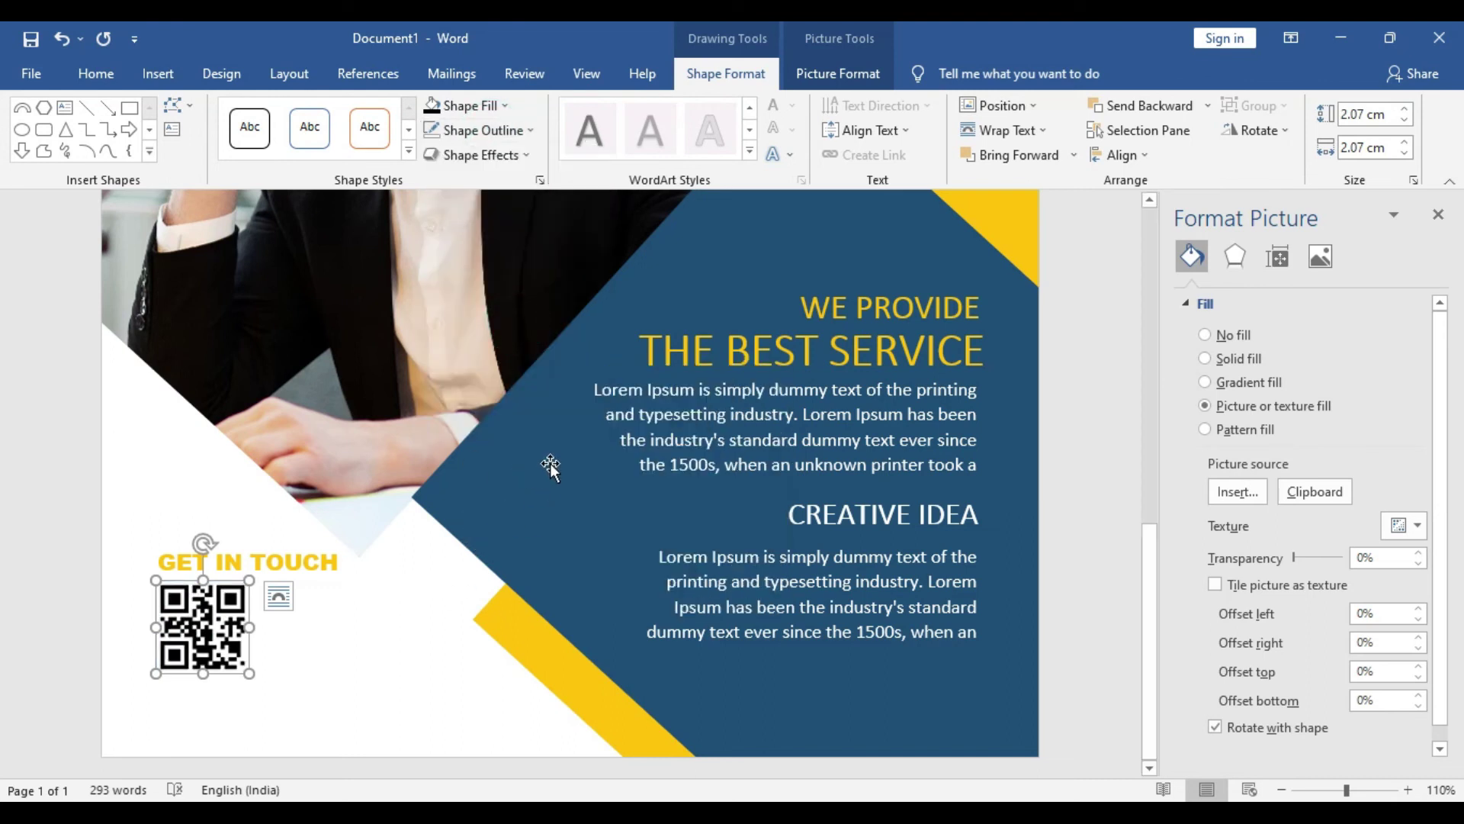
{"action": "left_click", "coordinate": [786, 568]}
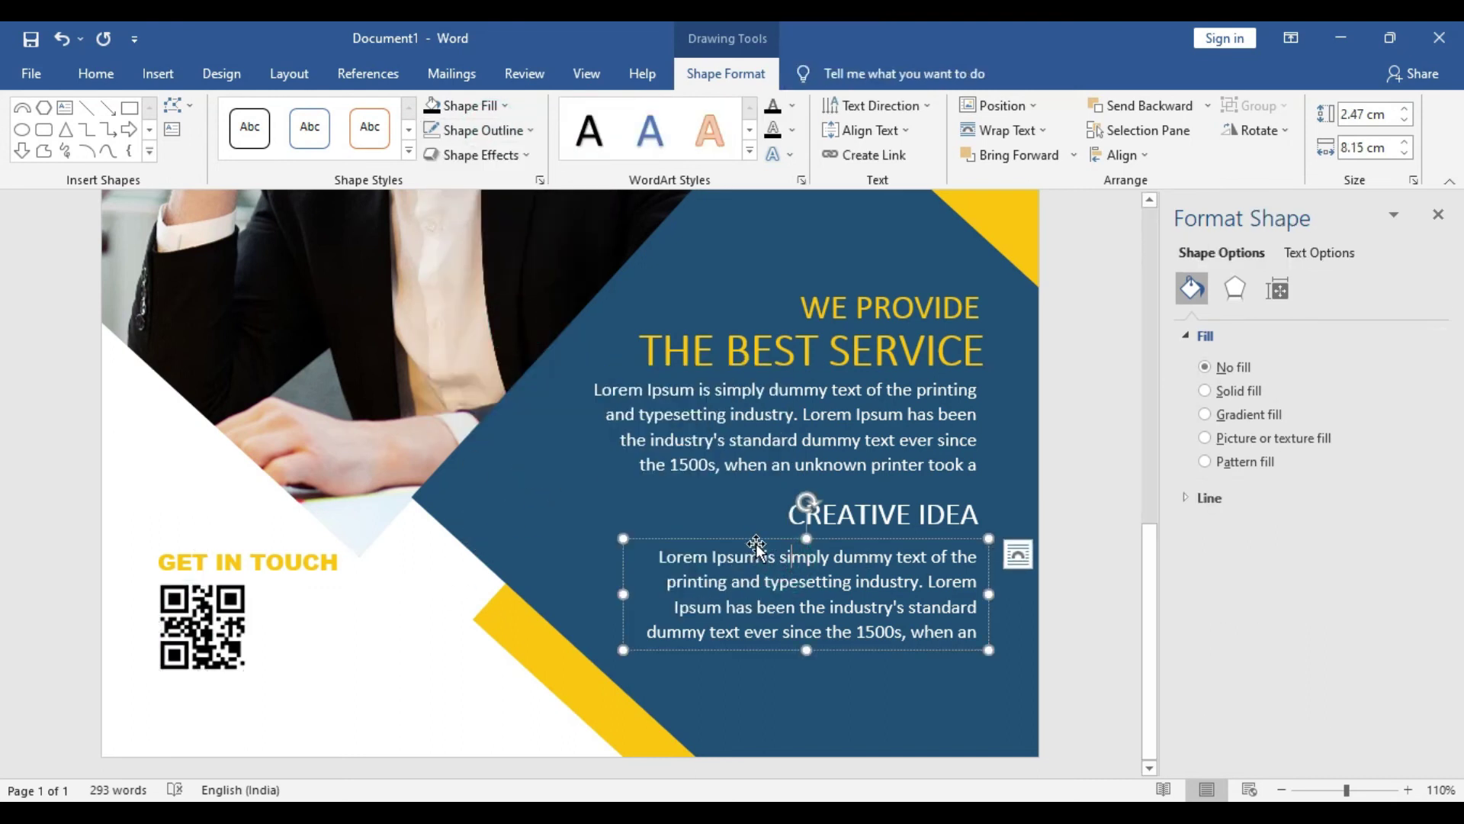
Duplicate the CREATIVE IDEA body text box and make its text black and left-aligned
{"action": "key", "text": "ctrl+c"}
{"action": "key", "text": "ctrl+v"}
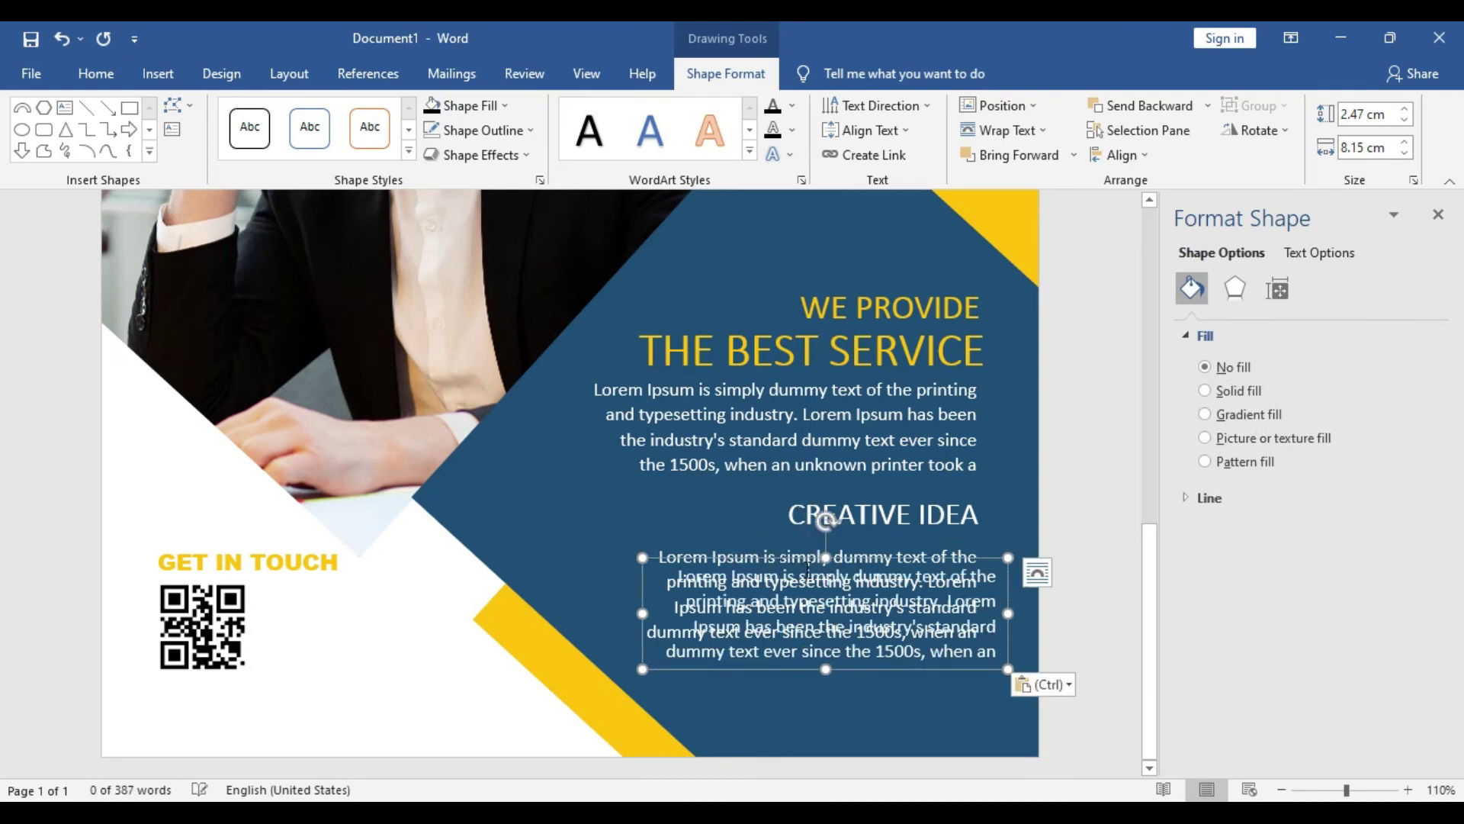
{"action": "left_click_drag", "start_coordinate": [807, 558], "coordinate": [472, 485]}
{"action": "key", "text": "ctrl+a"}
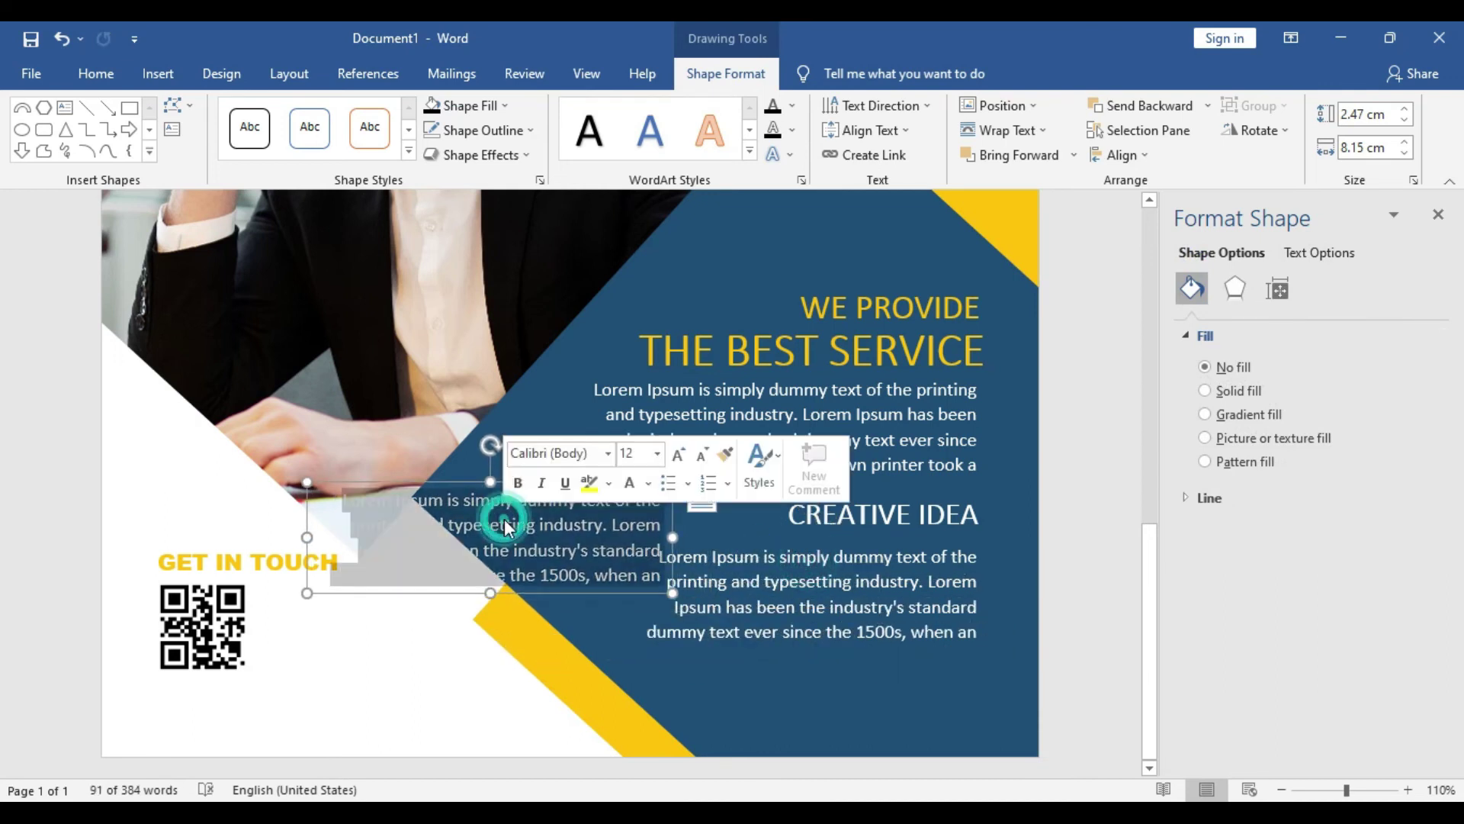
{"action": "left_click", "coordinate": [647, 487]}
{"action": "left_click", "coordinate": [637, 510]}
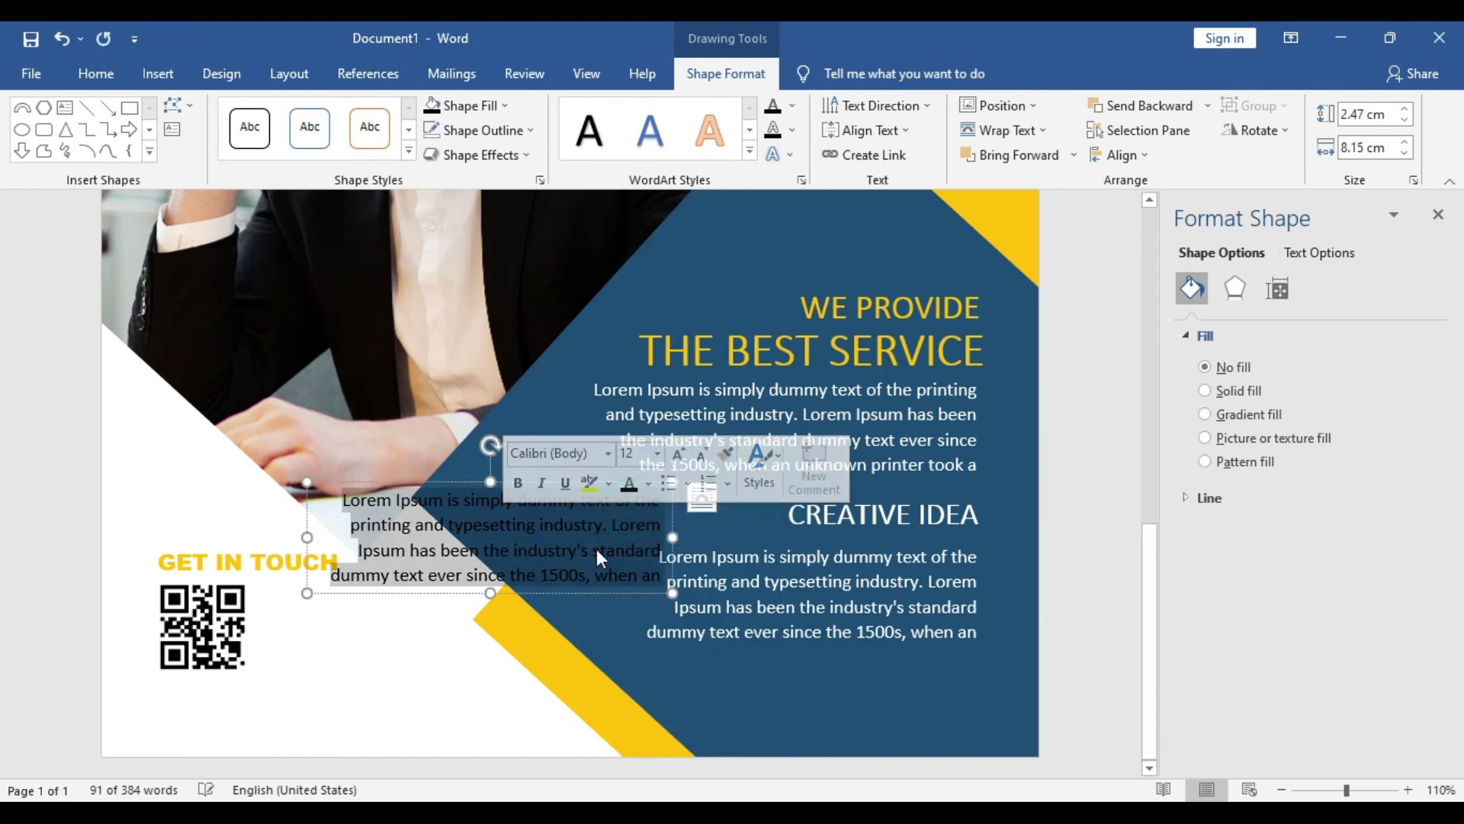
{"action": "left_click", "coordinate": [95, 73]}
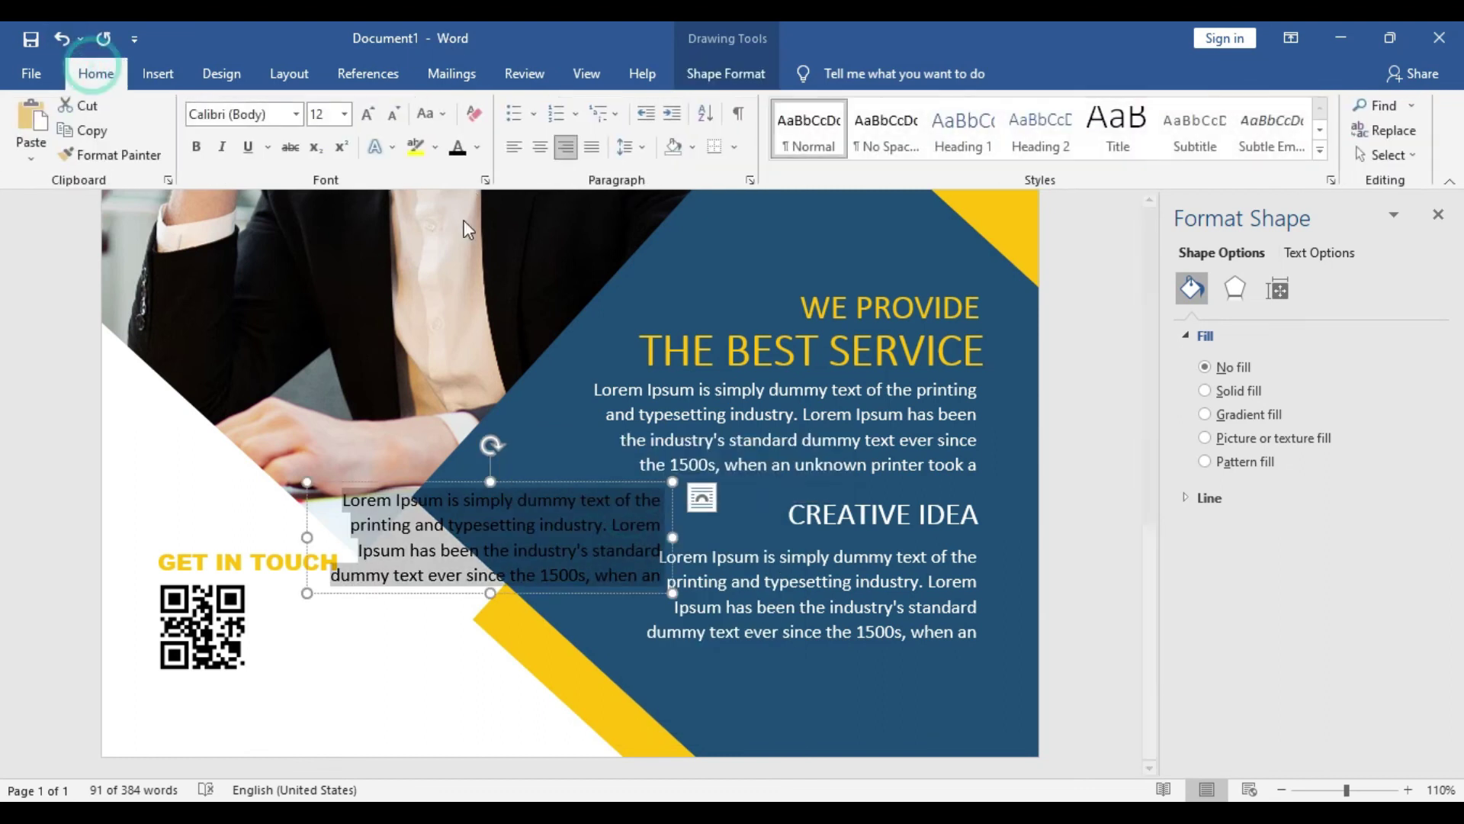
{"action": "left_click", "coordinate": [513, 145]}
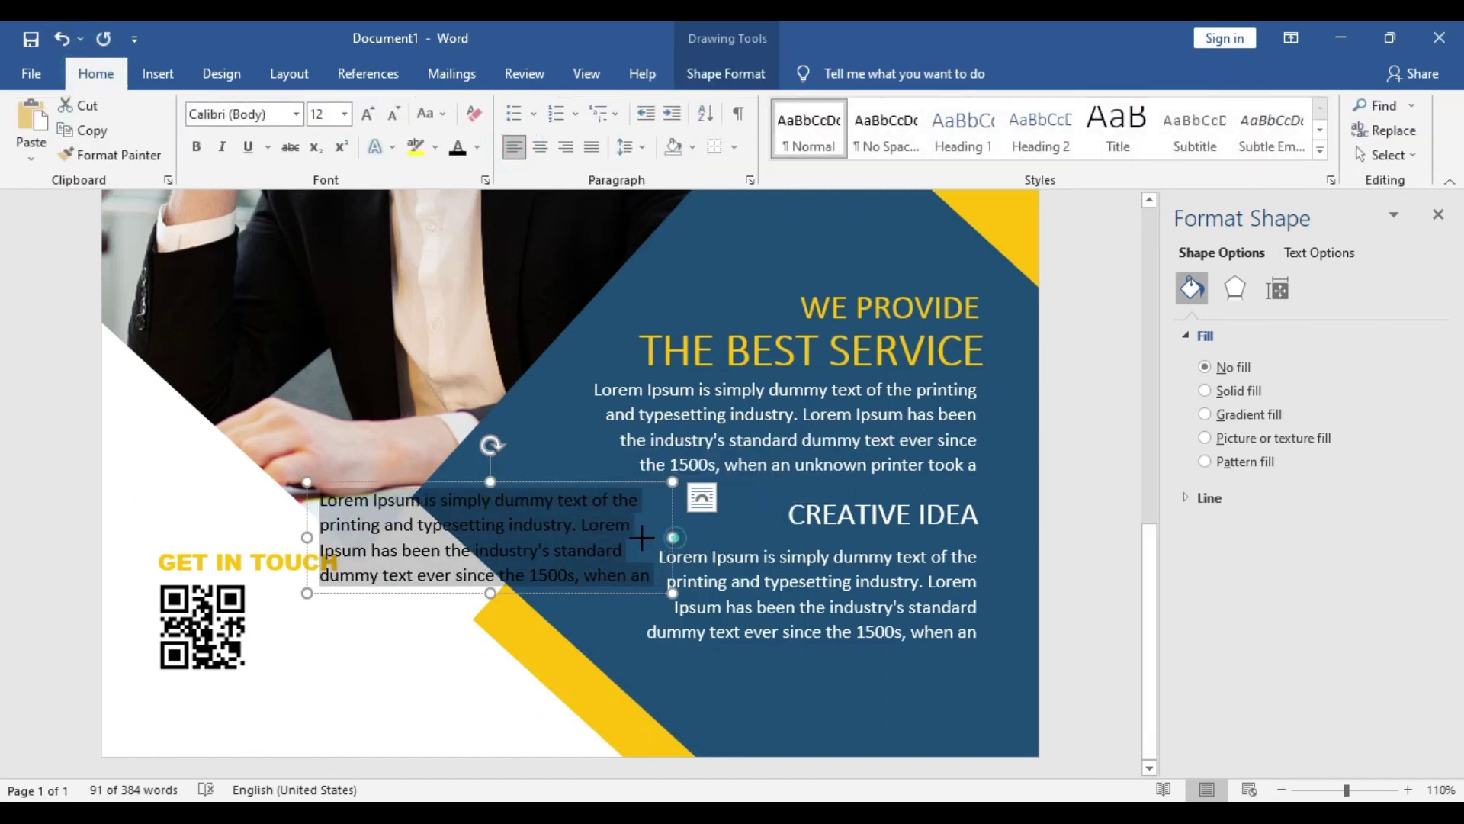
Set the duplicate's text to 8 pt and fit its box beside the QR code
{"action": "left_click_drag", "start_coordinate": [641, 538], "coordinate": [536, 533]}
{"action": "triple_click", "coordinate": [424, 544]}
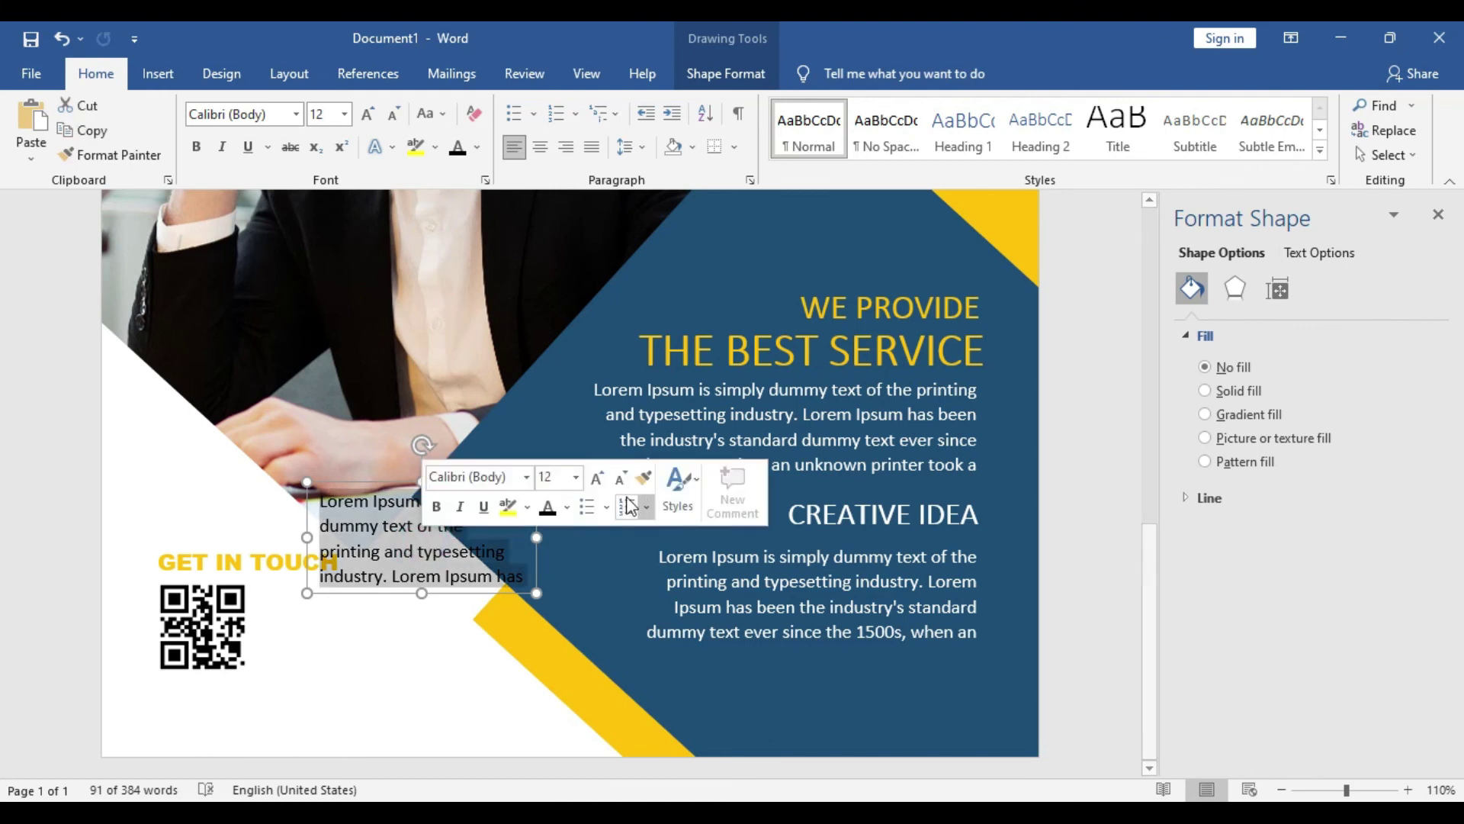
{"action": "left_click", "coordinate": [575, 477]}
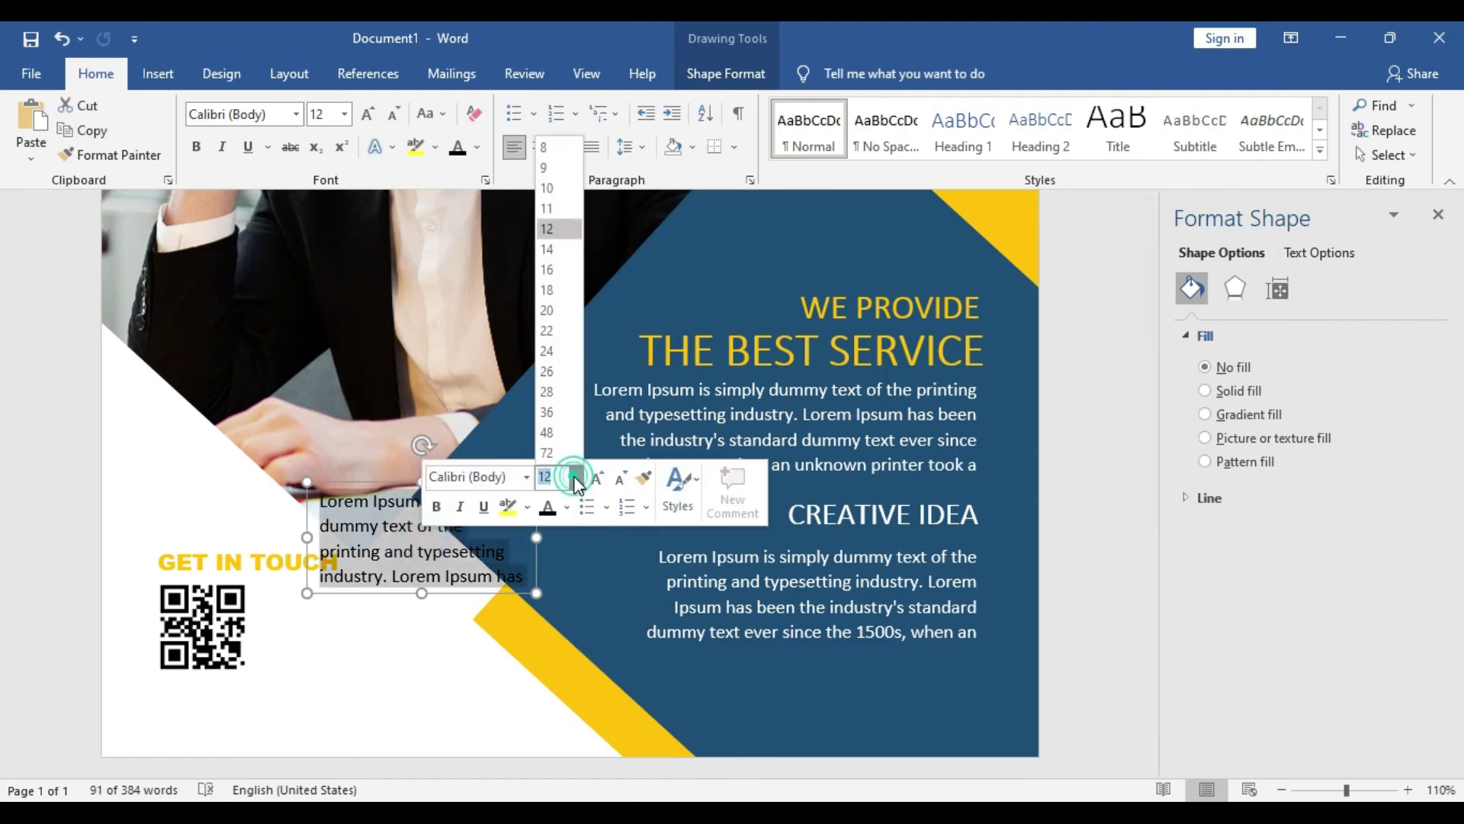
{"action": "left_click", "coordinate": [548, 147]}
{"action": "mouse_move", "coordinate": [446, 592]}
{"action": "left_mouse_down"}
{"action": "mouse_move", "coordinate": [374, 690]}
{"action": "mouse_move", "coordinate": [366, 643]}
{"action": "left_mouse_up"}
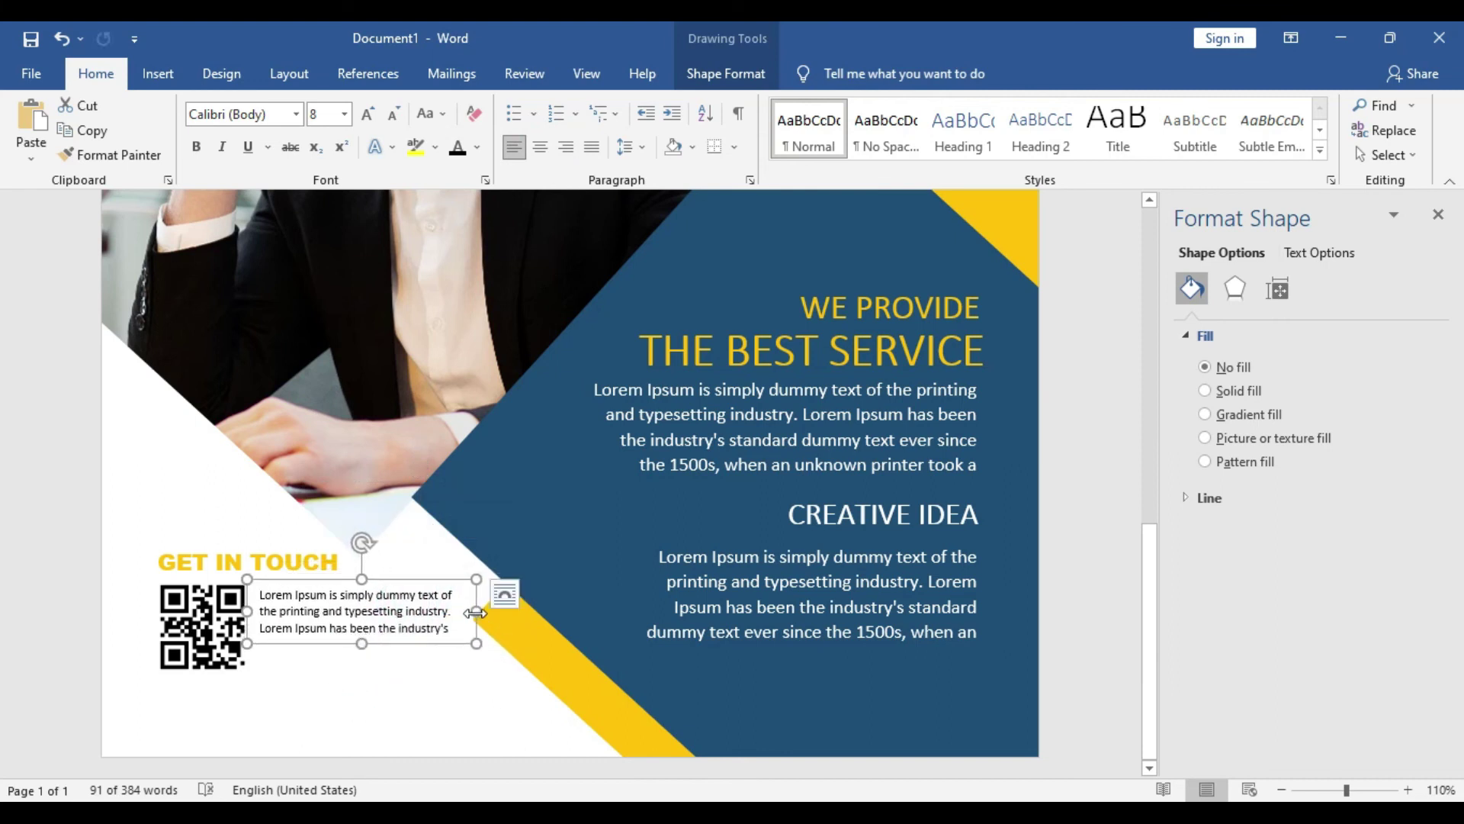
{"action": "left_click_drag", "start_coordinate": [476, 613], "coordinate": [432, 610]}
{"action": "left_click", "coordinate": [386, 649]}
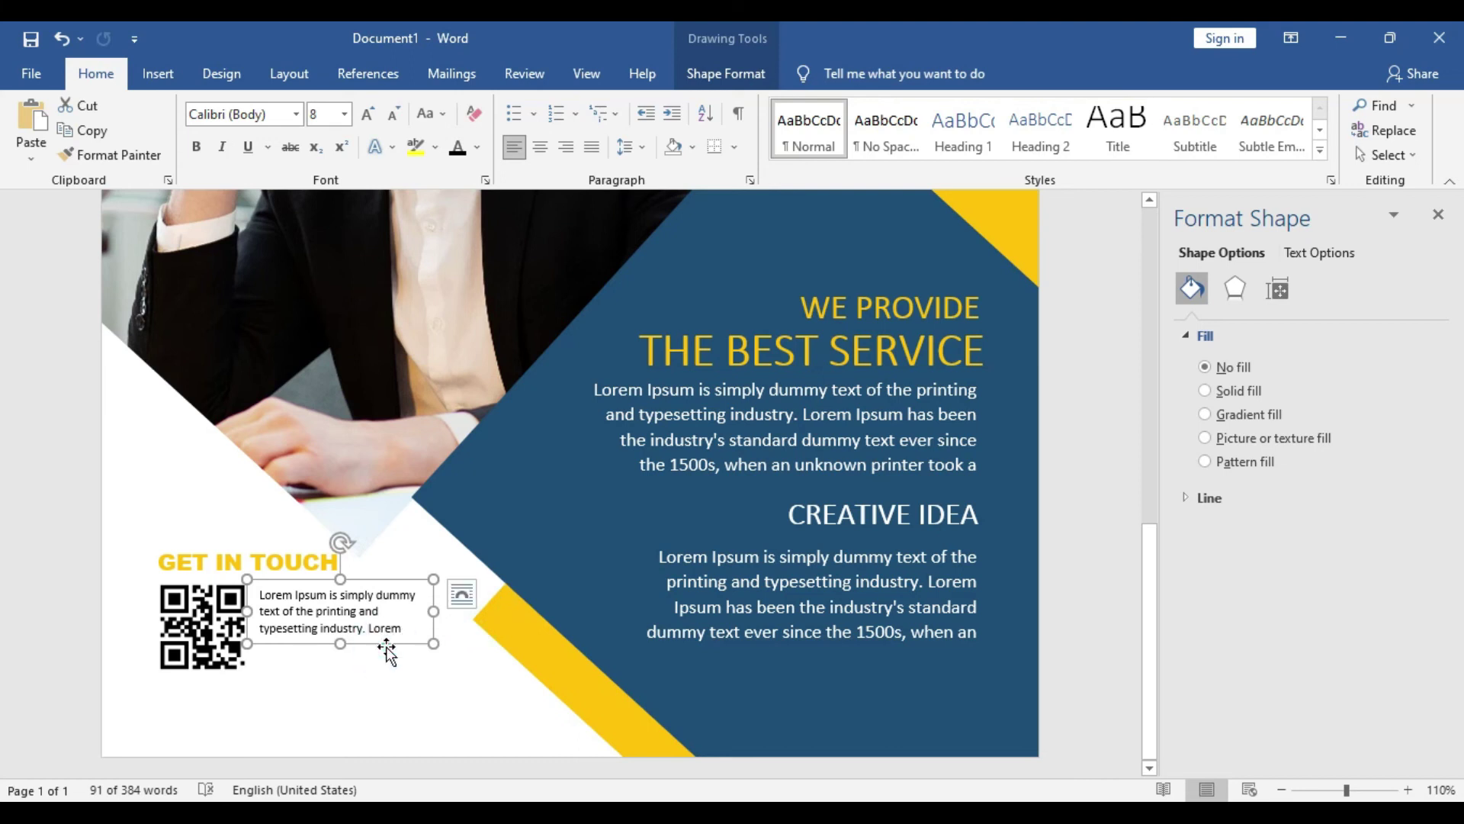
{"action": "left_click", "coordinate": [259, 591]}
{"action": "triple_click", "coordinate": [260, 595]}
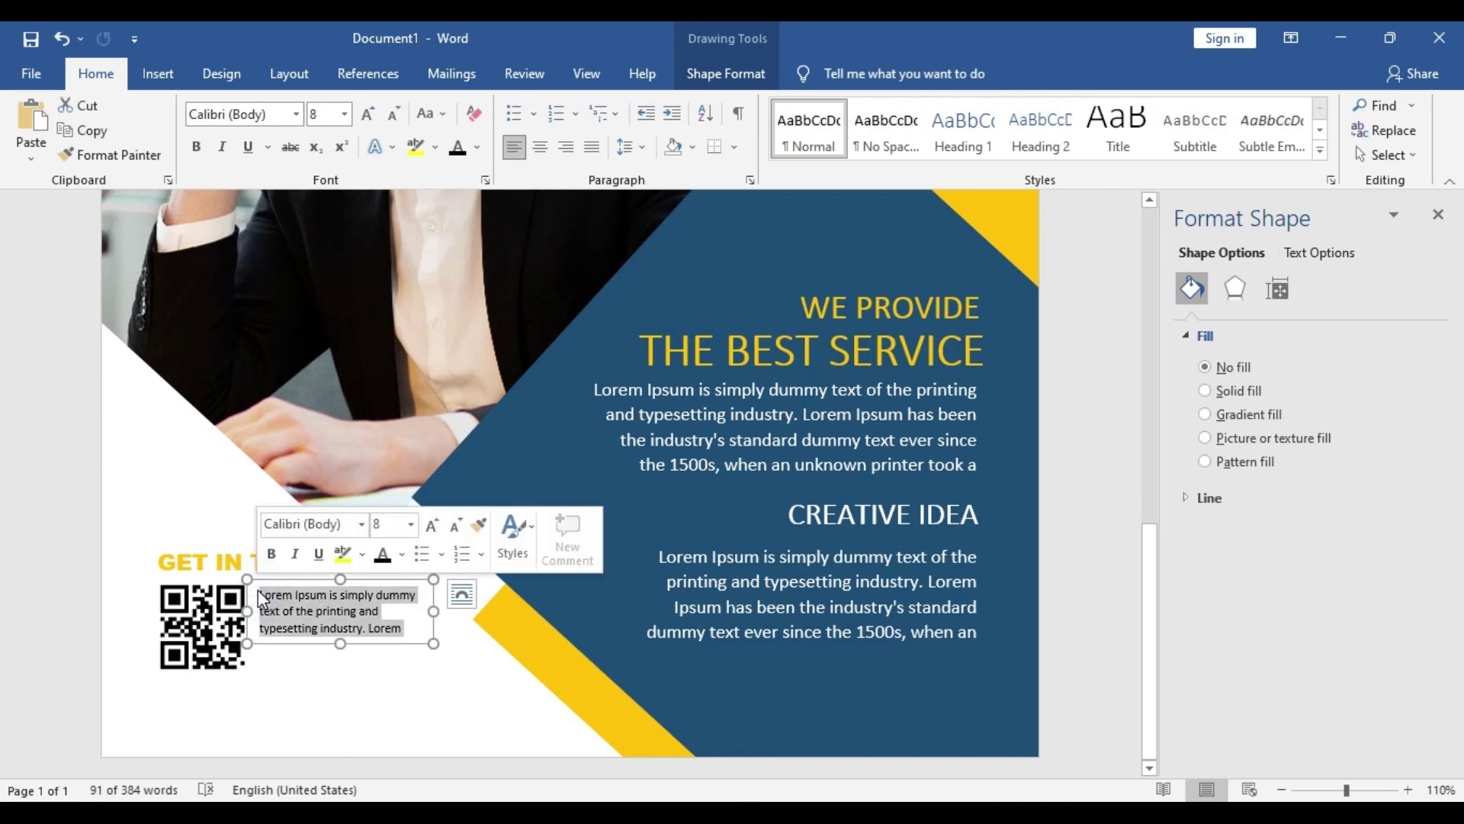
Add diamond bullets to the contact text and widen its box beside the QR code
{"action": "left_click", "coordinate": [441, 555]}
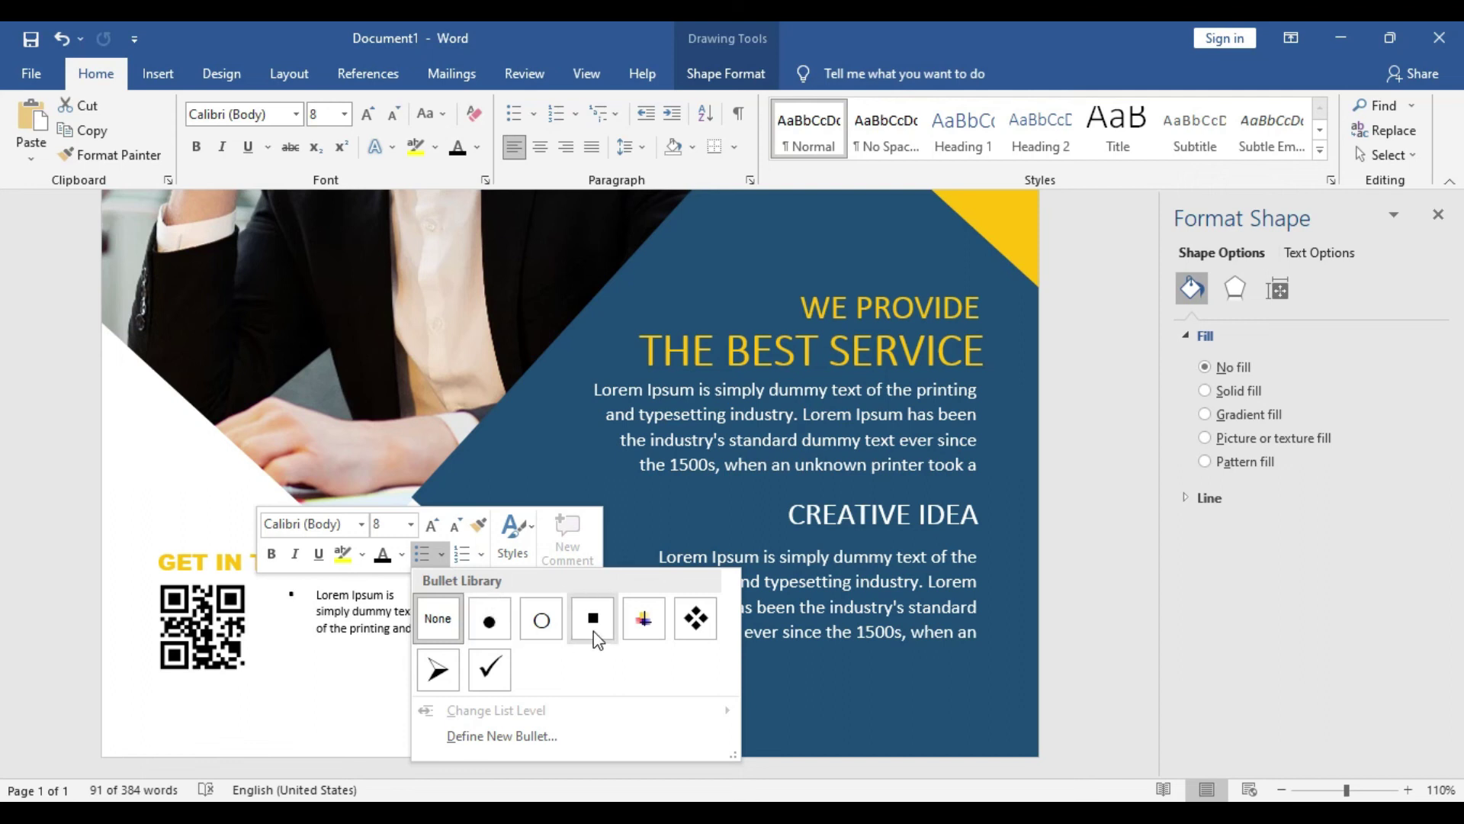
{"action": "left_click", "coordinate": [697, 620]}
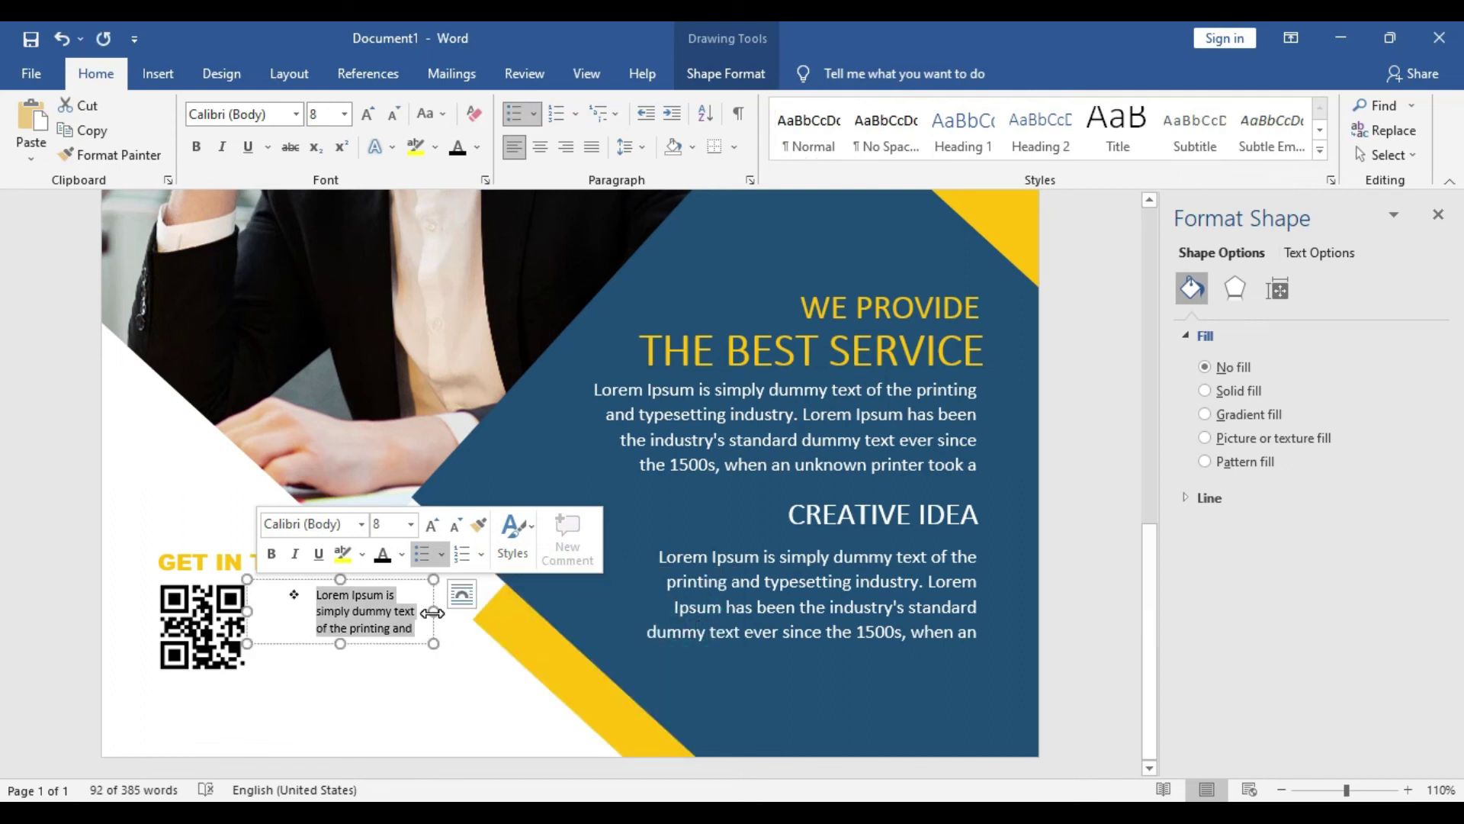
{"action": "left_click_drag", "start_coordinate": [433, 610], "coordinate": [473, 611]}
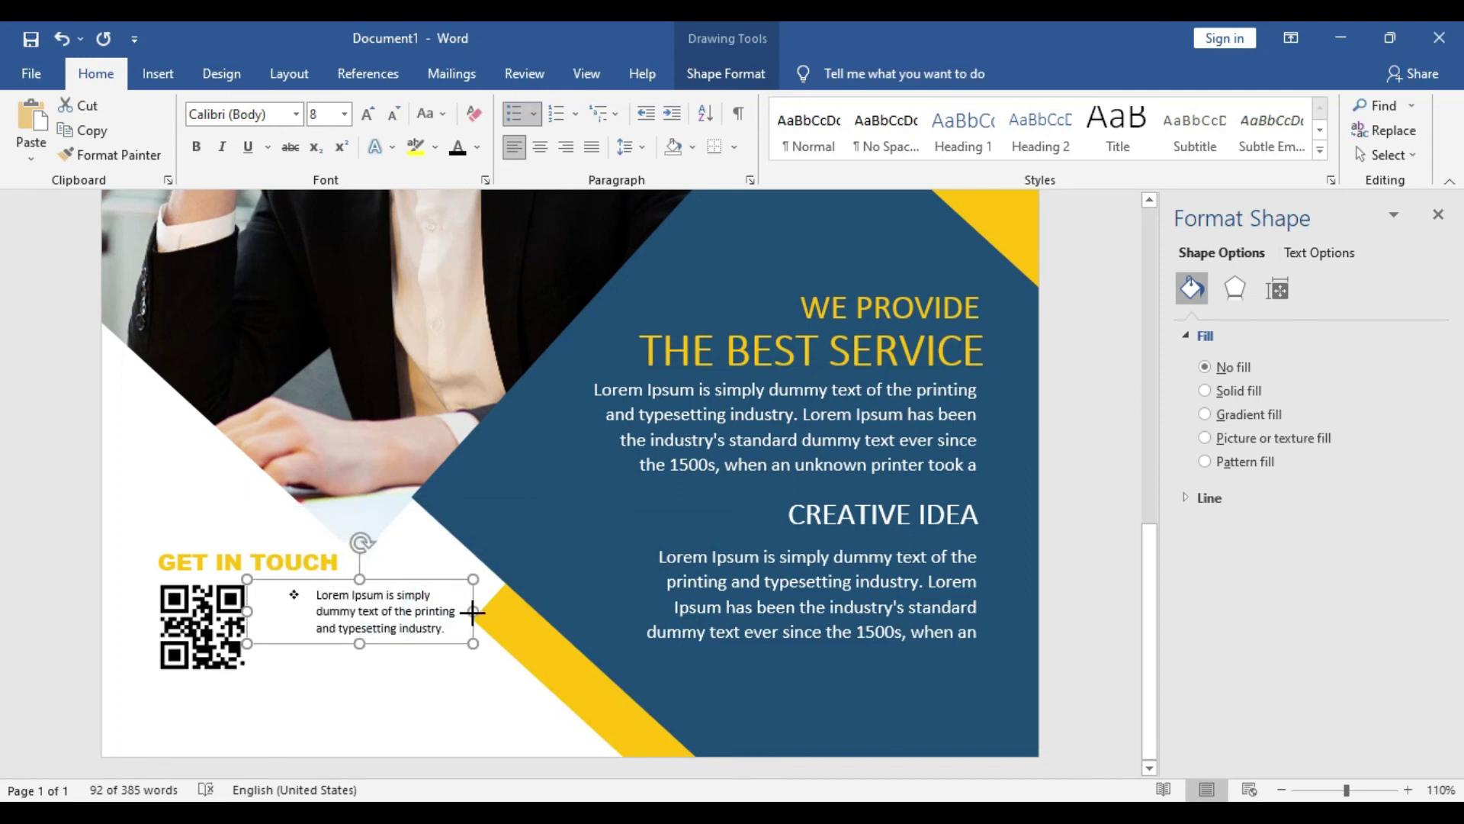
{"action": "left_click_drag", "start_coordinate": [424, 643], "coordinate": [400, 648]}
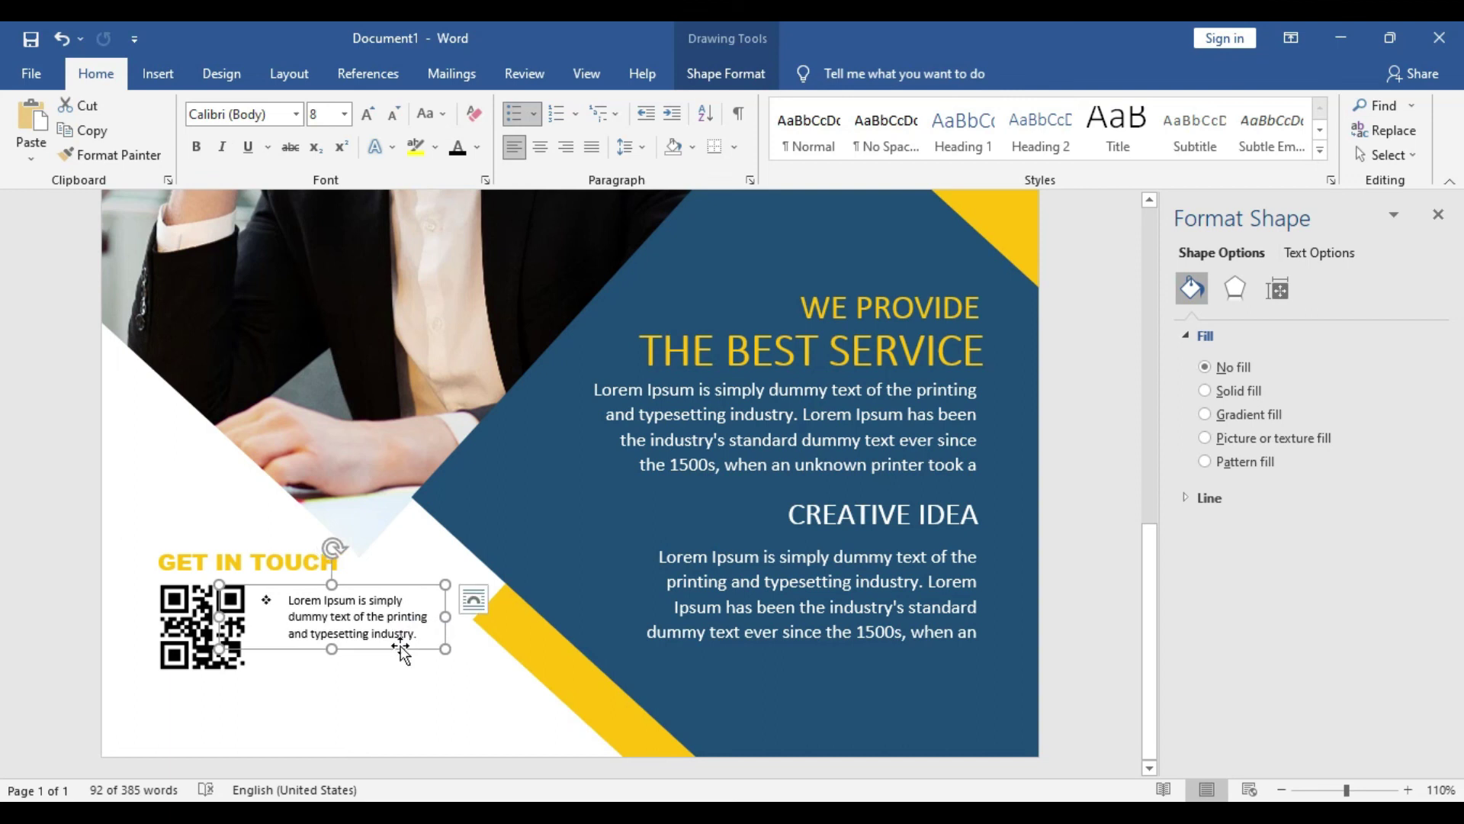
Duplicate the bulleted text box and place the copy below the original
{"action": "key", "text": "ctrl+c"}
{"action": "key", "text": "ctrl+v"}
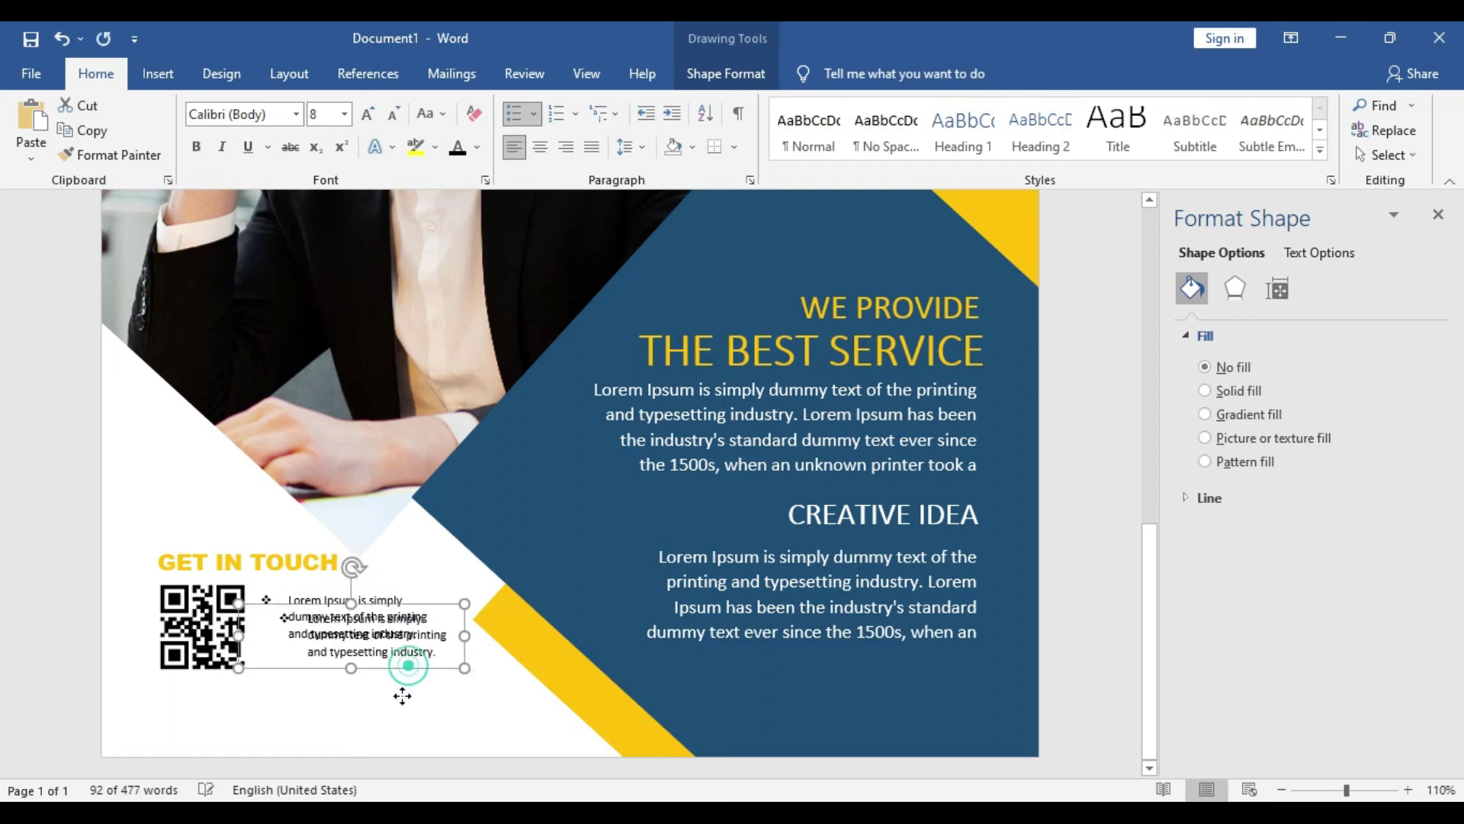
{"action": "left_click_drag", "start_coordinate": [408, 665], "coordinate": [375, 699]}
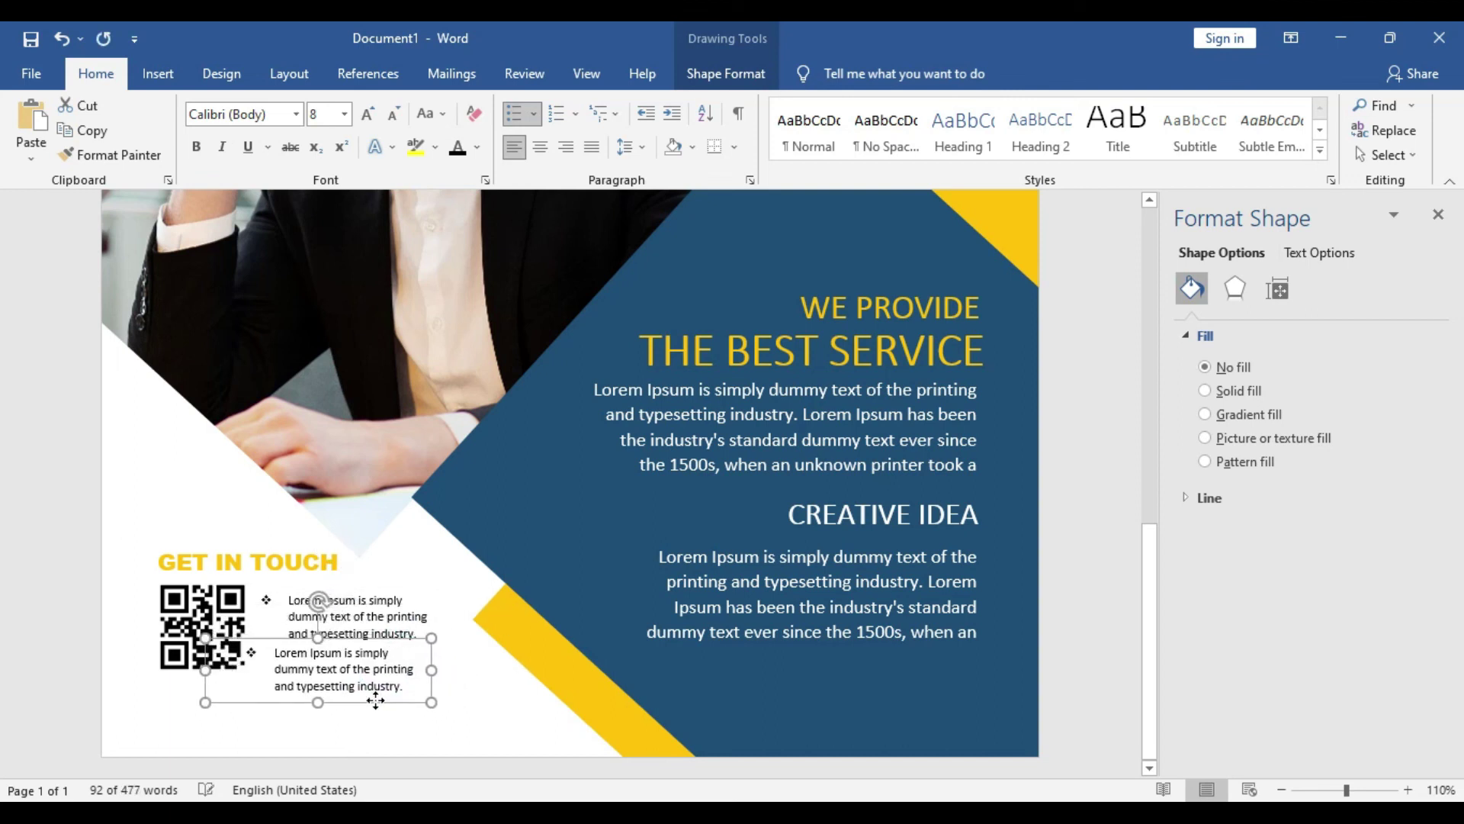
{"action": "left_click_drag", "start_coordinate": [375, 699], "coordinate": [378, 699]}
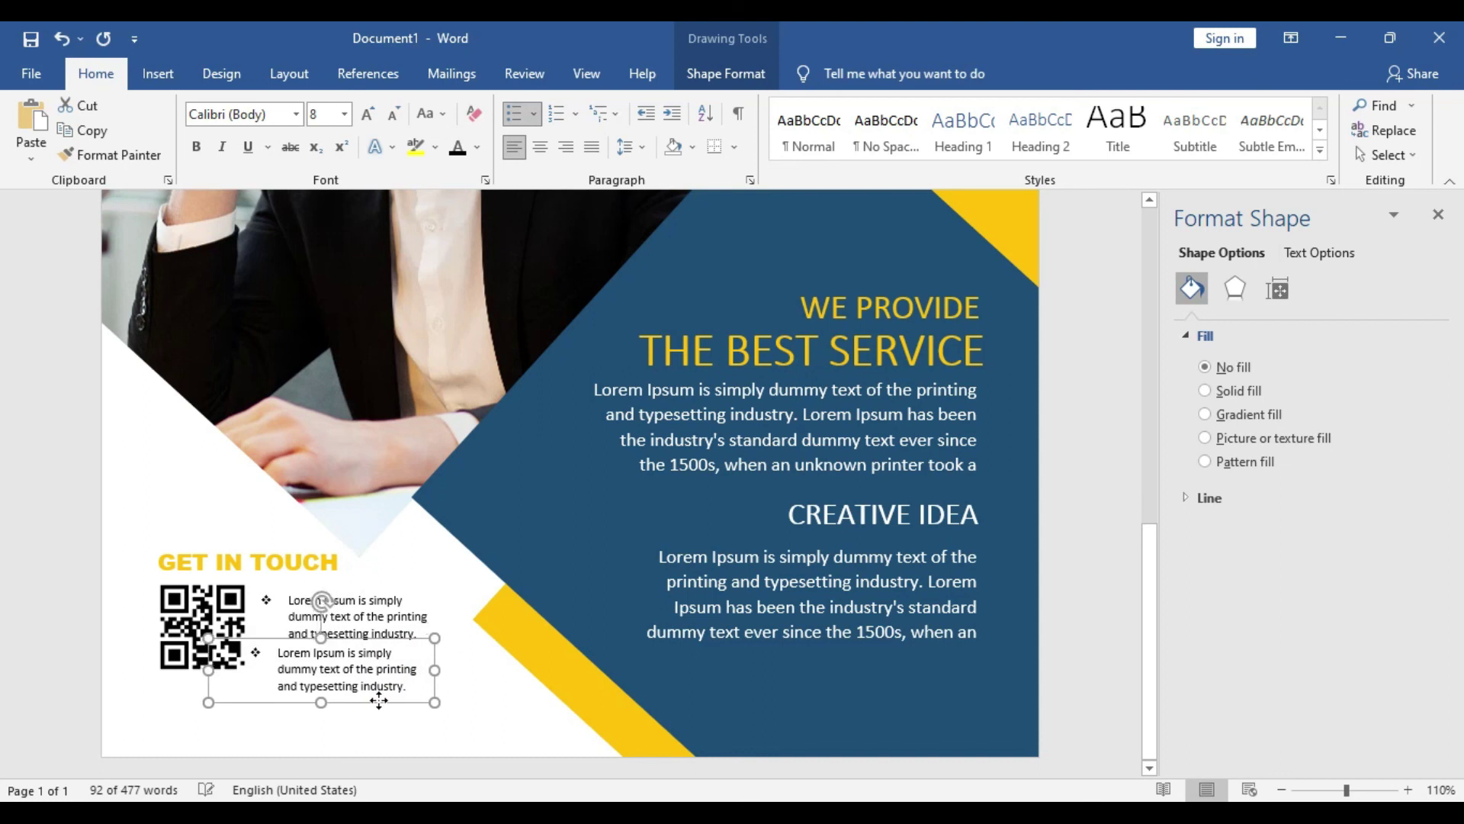
Enlarge the QR code and align both bulleted text boxes beside it
{"action": "left_click", "coordinate": [189, 616]}
{"action": "left_click_drag", "start_coordinate": [250, 673], "coordinate": [278, 702]}
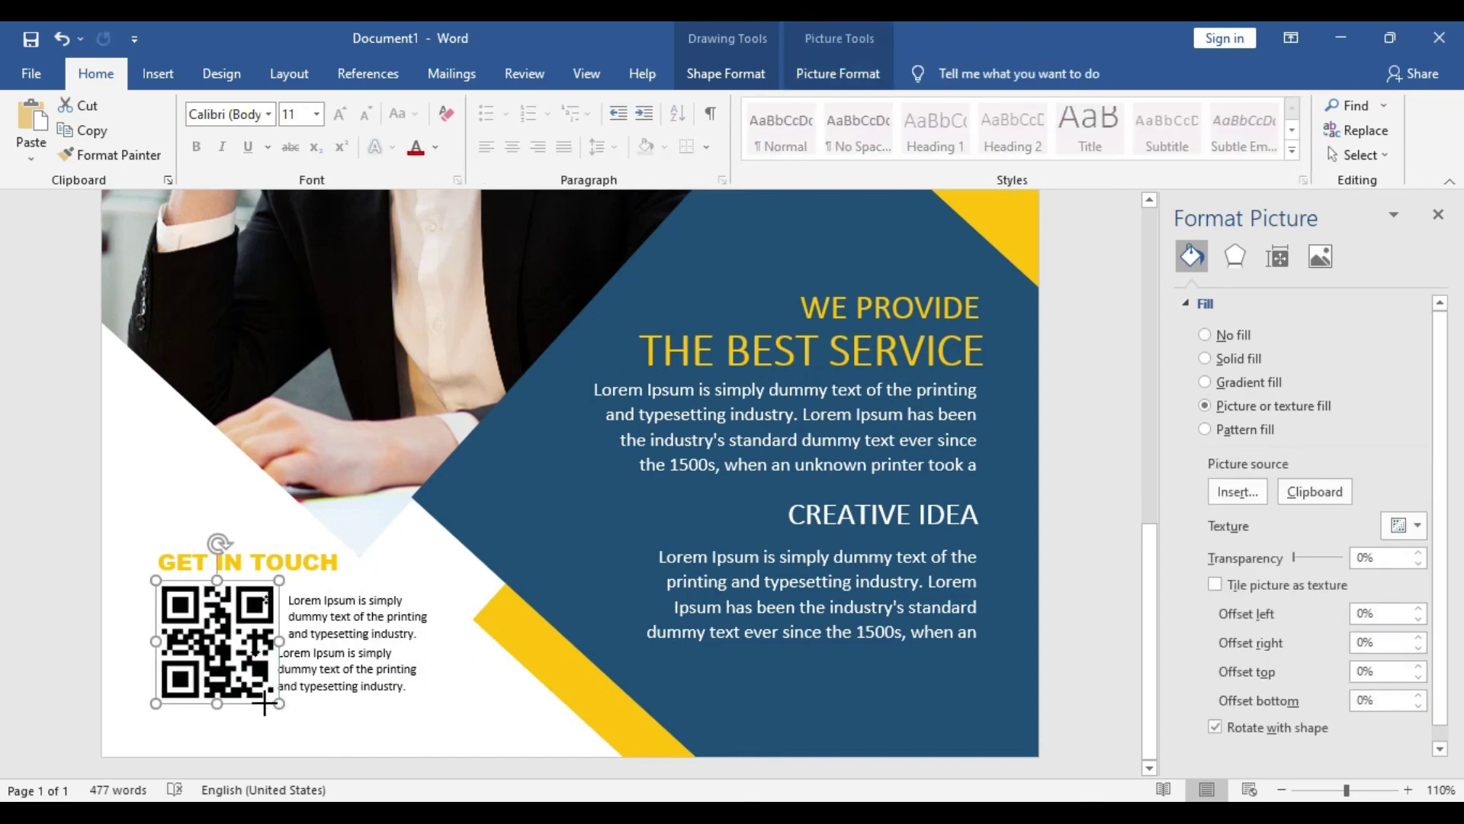
{"action": "left_click_drag", "start_coordinate": [207, 663], "coordinate": [198, 656]}
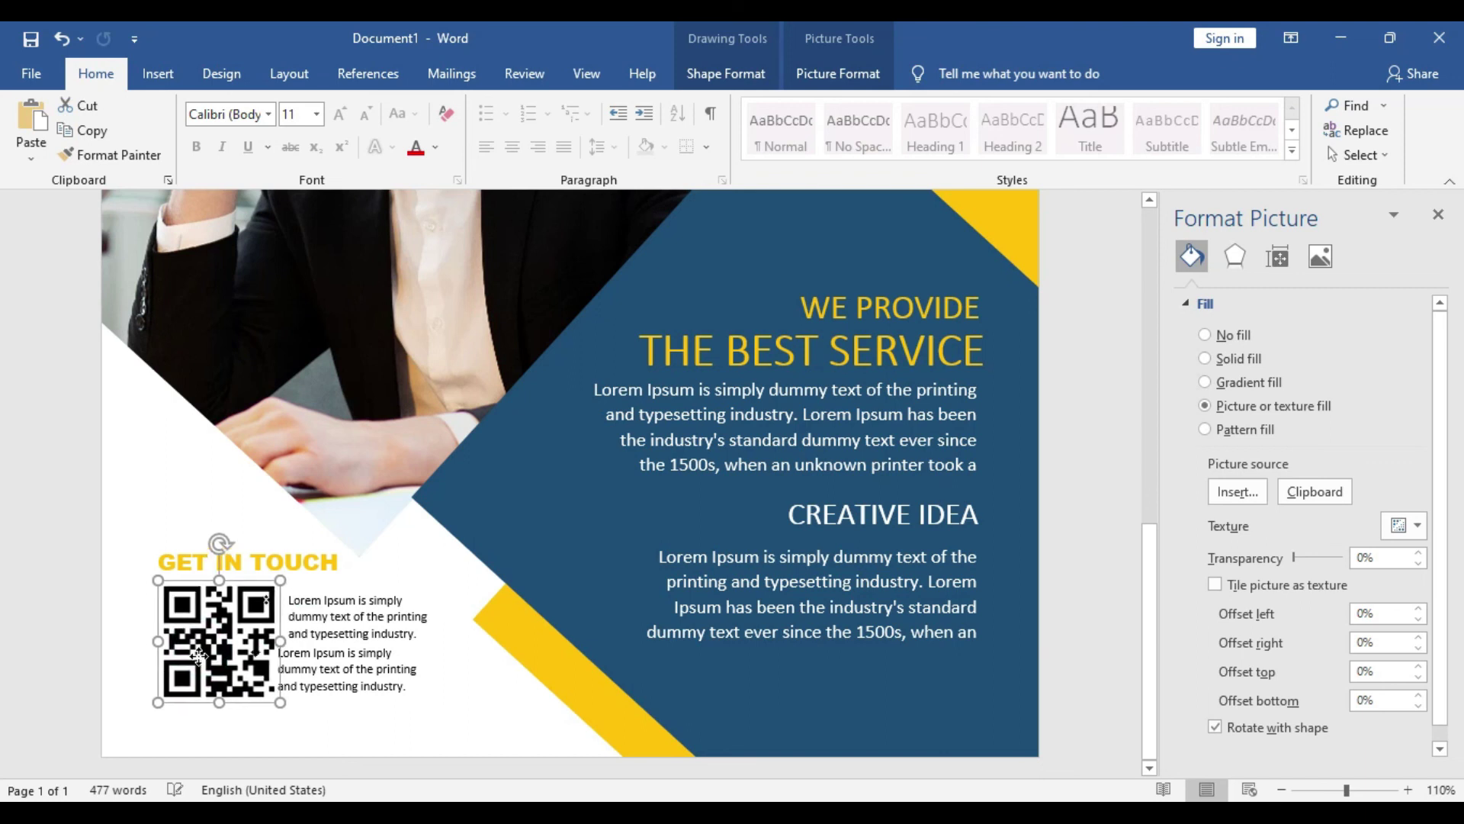
{"action": "left_click", "coordinate": [337, 612]}
{"action": "left_click_drag", "start_coordinate": [338, 592], "coordinate": [373, 587]}
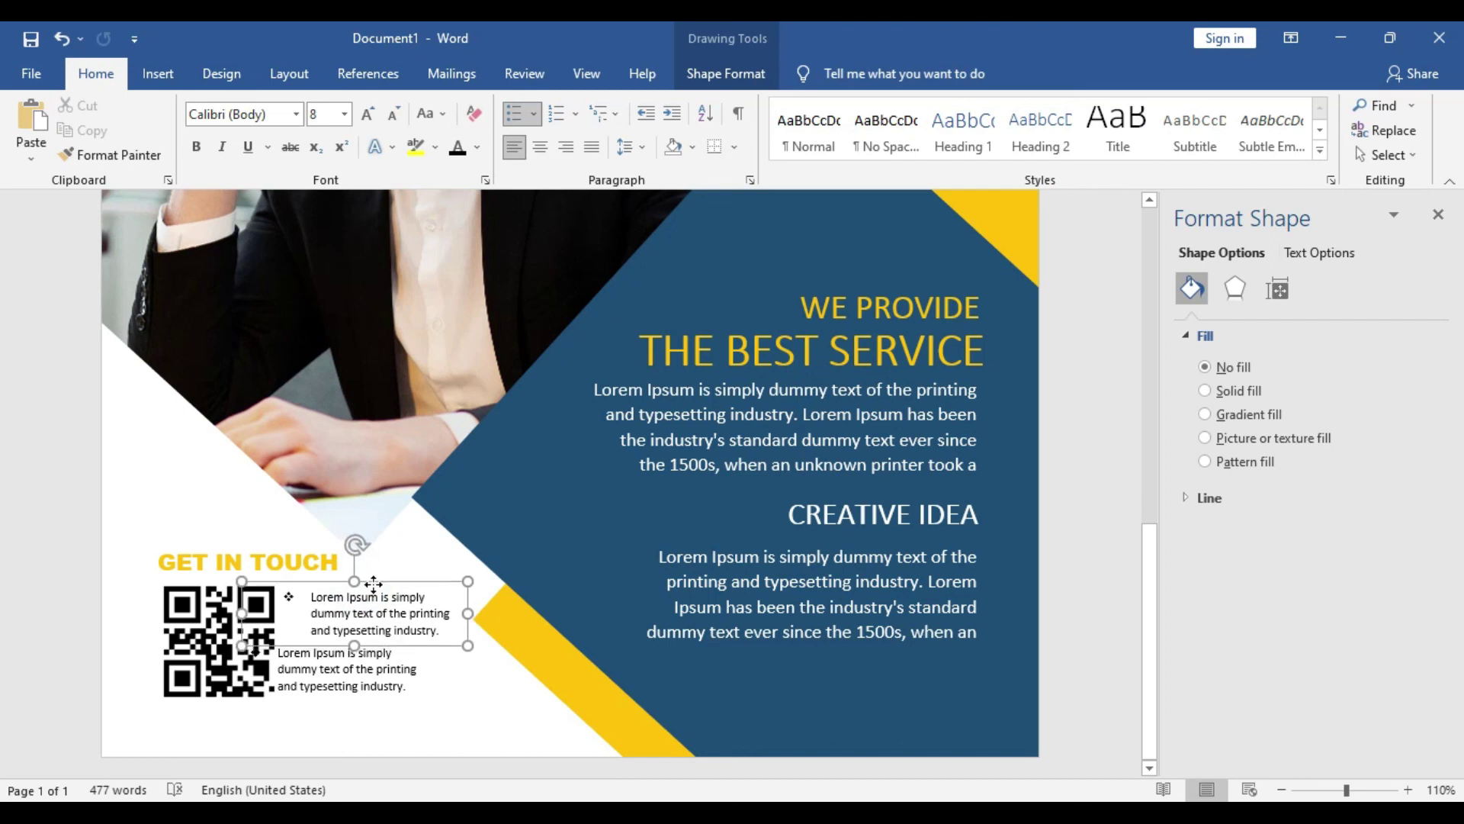
{"action": "left_click_drag", "start_coordinate": [373, 588], "coordinate": [373, 582]}
{"action": "left_click", "coordinate": [384, 675]}
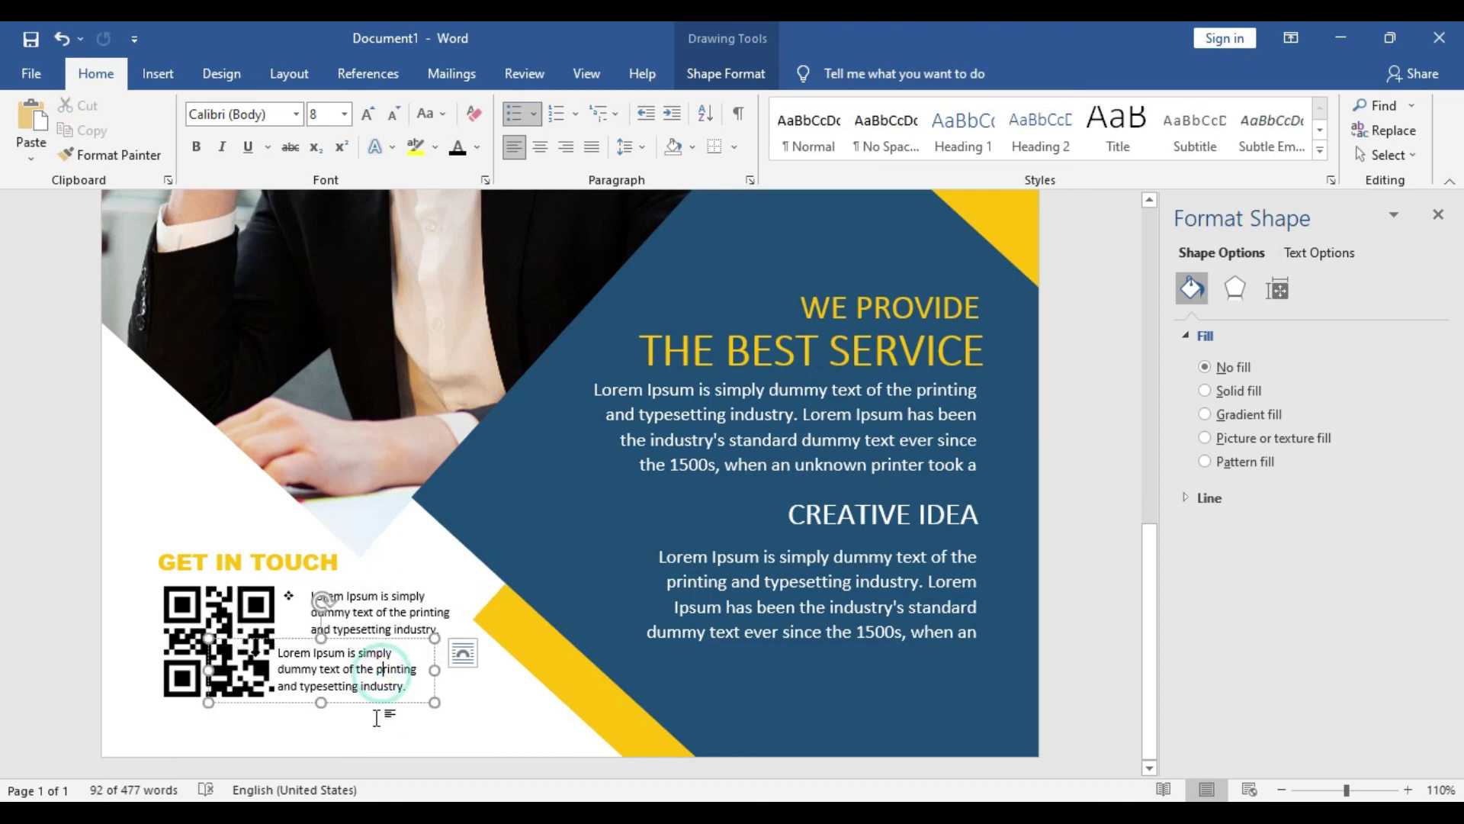
{"action": "left_click_drag", "start_coordinate": [364, 703], "coordinate": [397, 703]}
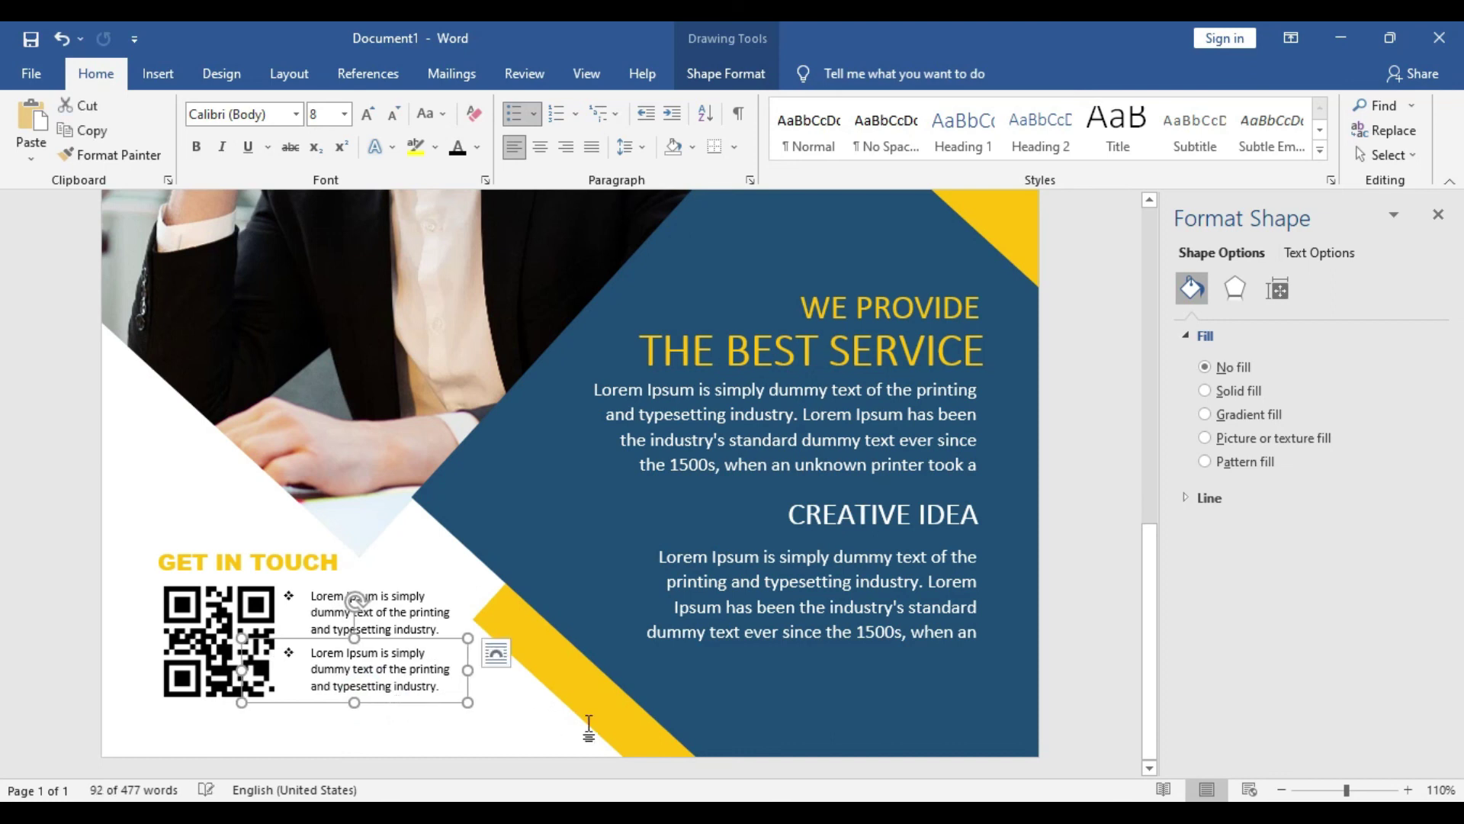
{"action": "left_click", "coordinate": [1087, 669]}
{"action": "left_click", "coordinate": [1118, 570]}
Copy and paste the Lorem body text box under CREATIVE IDEA
{"action": "scroll", "coordinate": [885, 600], "scroll_direction": "down", "scroll_amount": 1}
{"action": "scroll", "coordinate": [885, 601], "scroll_direction": "down", "scroll_amount": 1}
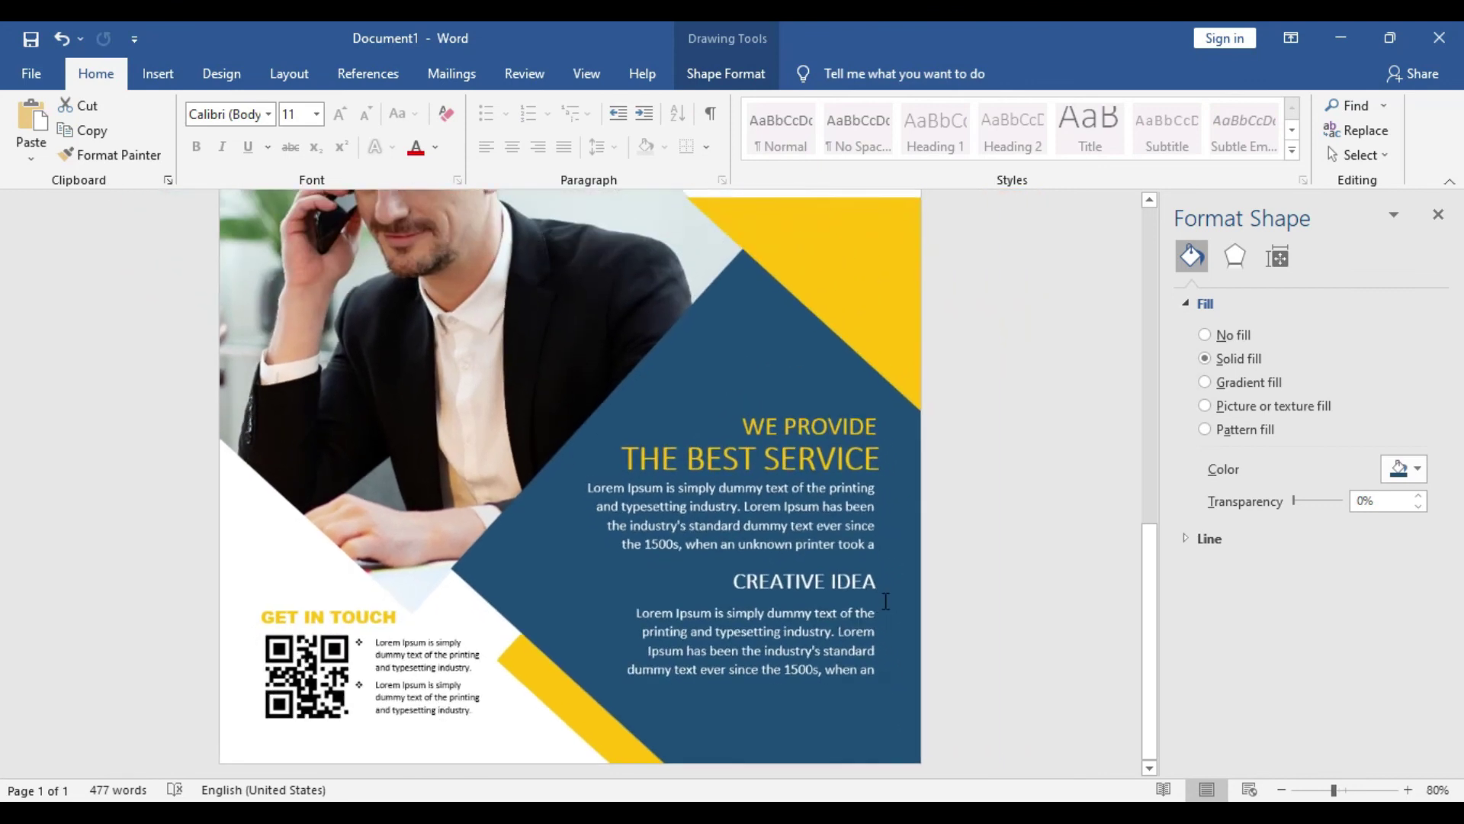
{"action": "scroll", "coordinate": [885, 601], "scroll_direction": "down", "scroll_amount": 1}
{"action": "scroll", "coordinate": [885, 601], "scroll_direction": "down", "scroll_amount": 1}
{"action": "scroll", "coordinate": [885, 601], "scroll_direction": "down", "scroll_amount": 1}
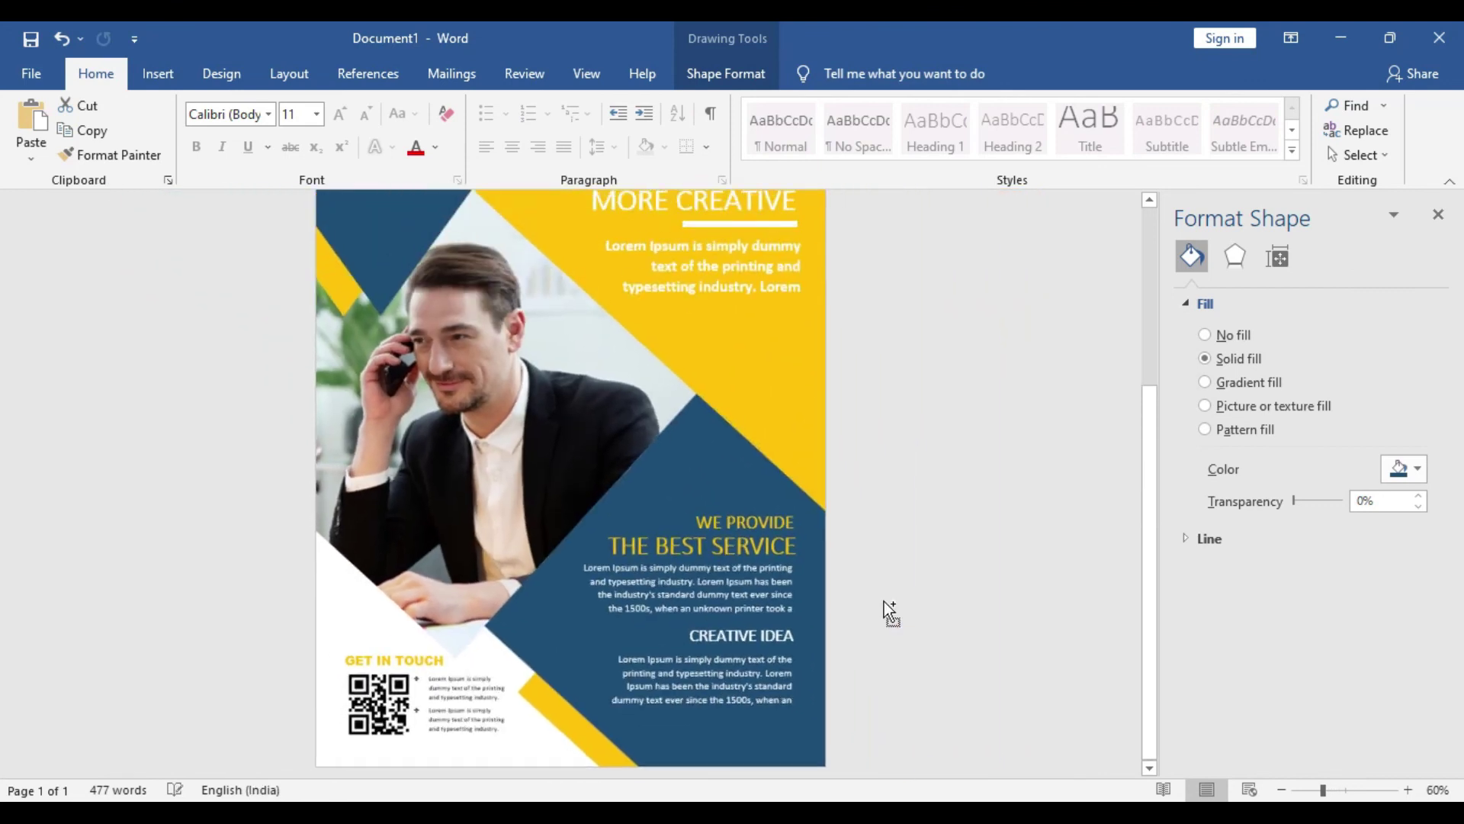
{"action": "left_click", "coordinate": [696, 693]}
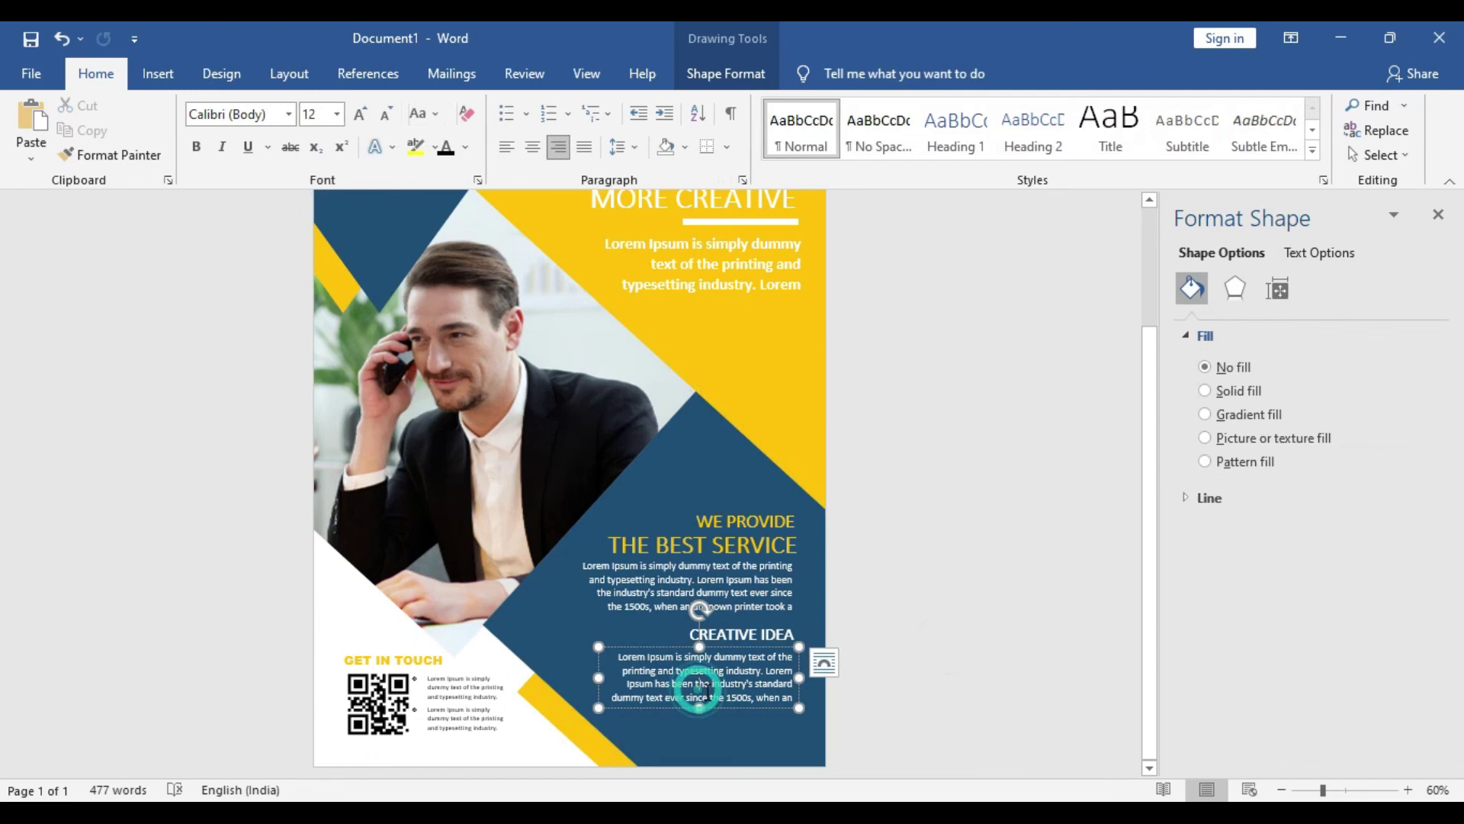
{"action": "left_click", "coordinate": [751, 707]}
{"action": "key", "text": "ctrl+c"}
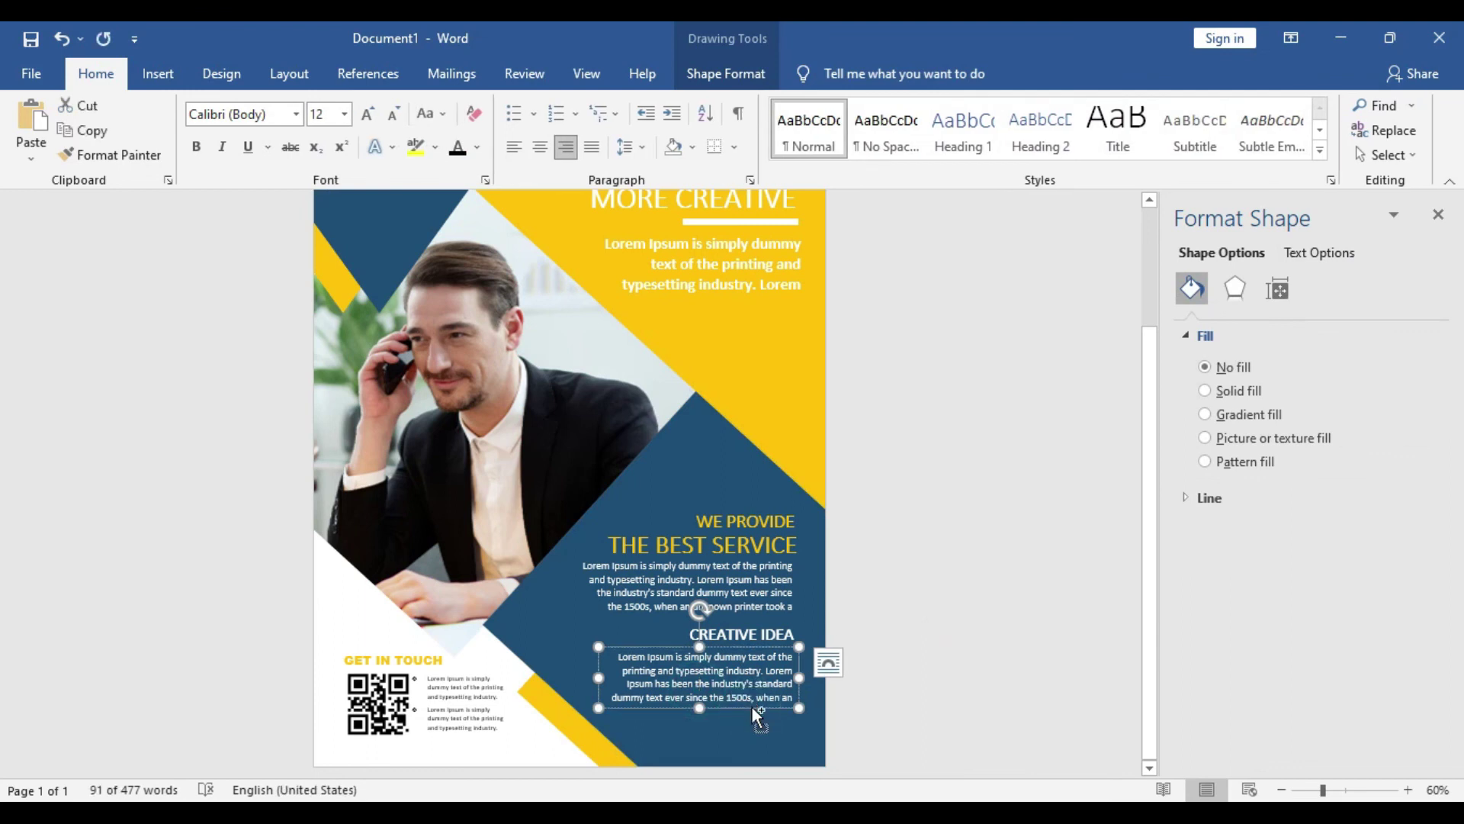
{"action": "key", "text": "ctrl+v"}
Move the copy toward the page bottom and shrink it to a narrower three-line box
{"action": "left_click_drag", "start_coordinate": [752, 706], "coordinate": [752, 761]}
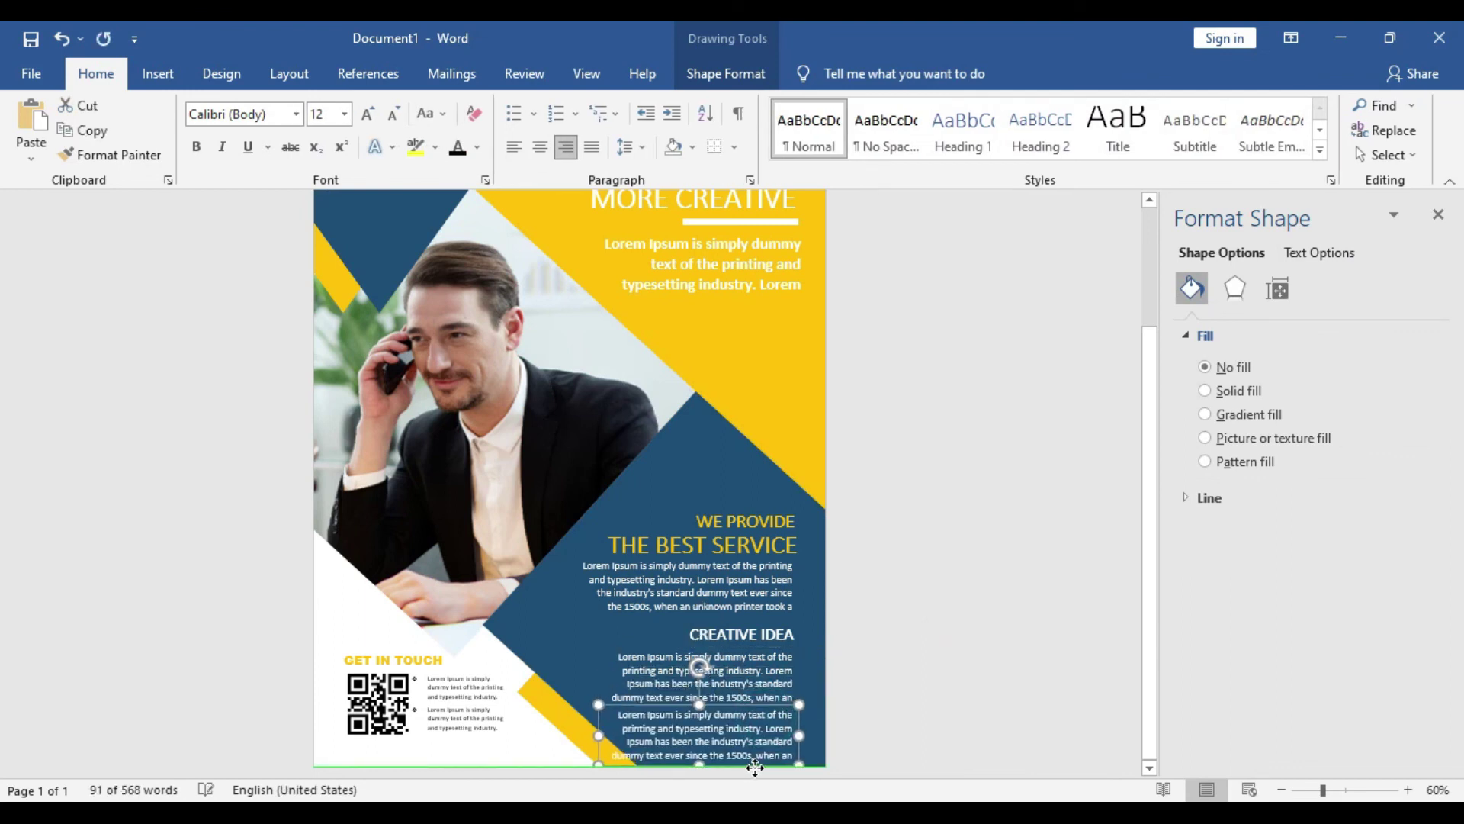
{"action": "left_click_drag", "start_coordinate": [599, 734], "coordinate": [651, 734]}
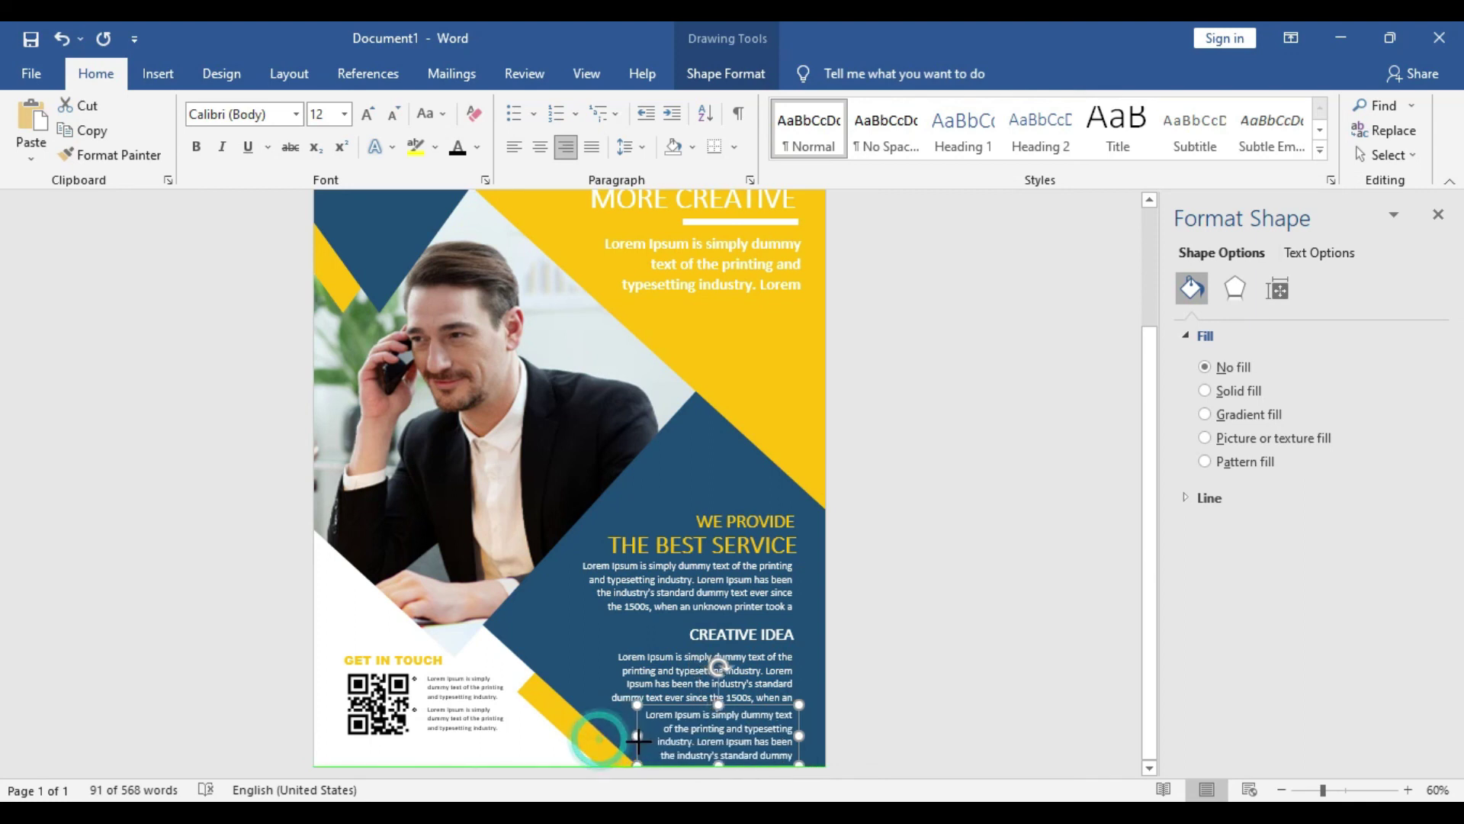
{"action": "mouse_move", "coordinate": [725, 765]}
{"action": "left_mouse_down"}
{"action": "mouse_move", "coordinate": [727, 752]}
{"action": "mouse_move", "coordinate": [758, 758]}
{"action": "left_mouse_up"}
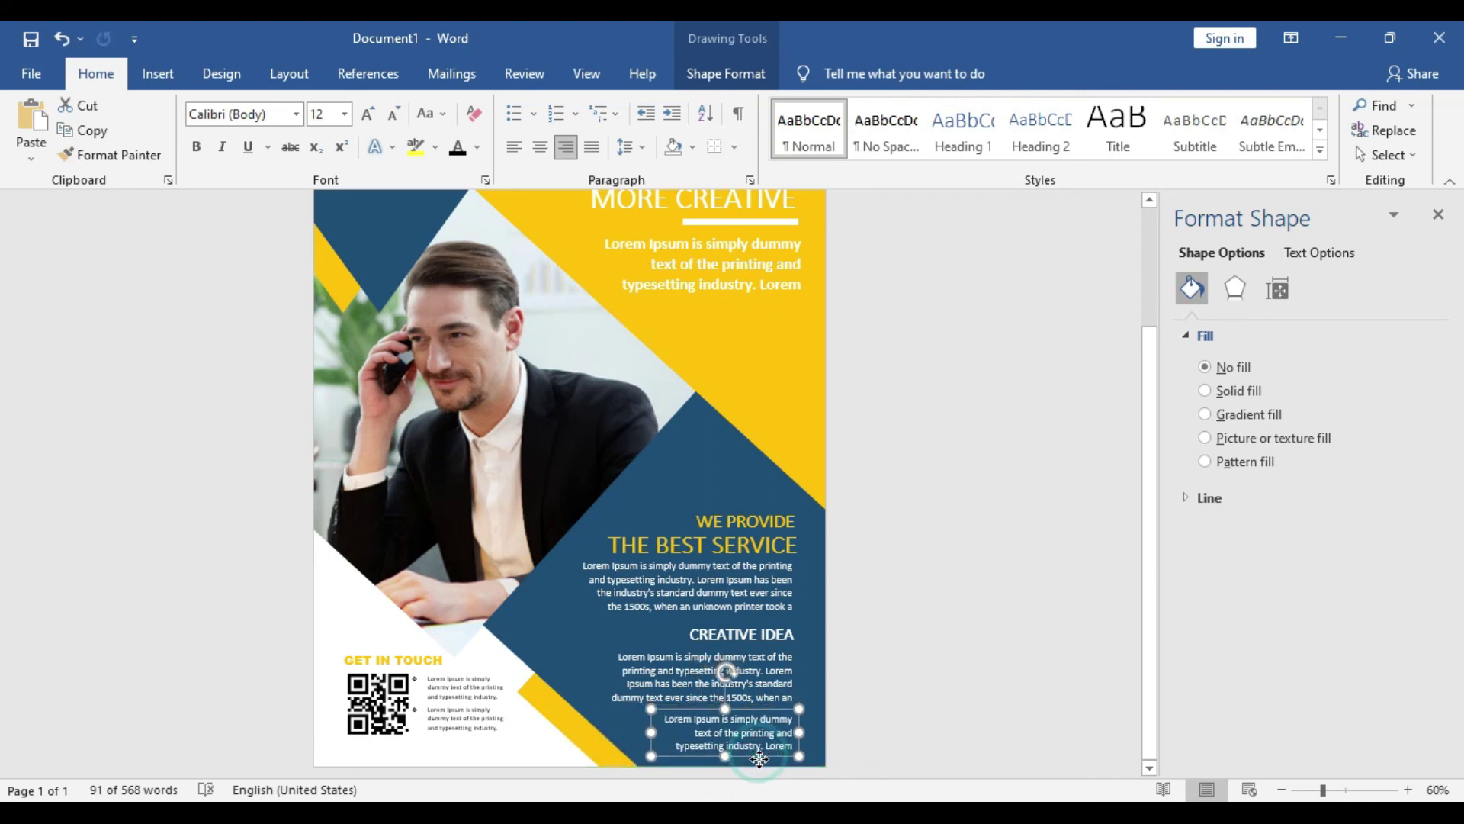
{"action": "left_click", "coordinate": [989, 659]}
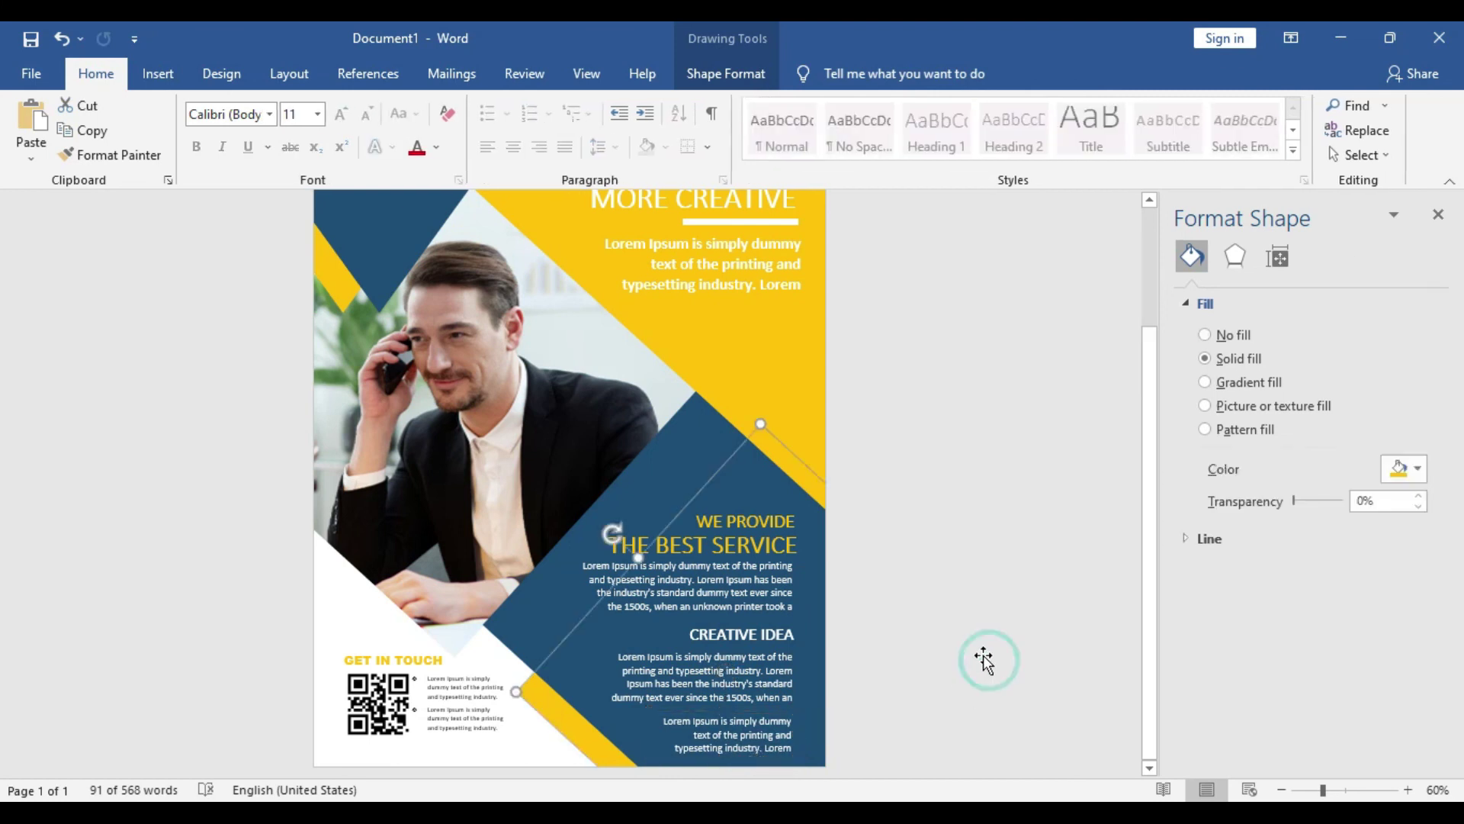
{"action": "left_click", "coordinate": [905, 369]}
Nudge the six blue-area headings and Lorem paragraphs up together
{"action": "scroll", "coordinate": [912, 399], "scroll_direction": "down", "scroll_amount": 3}
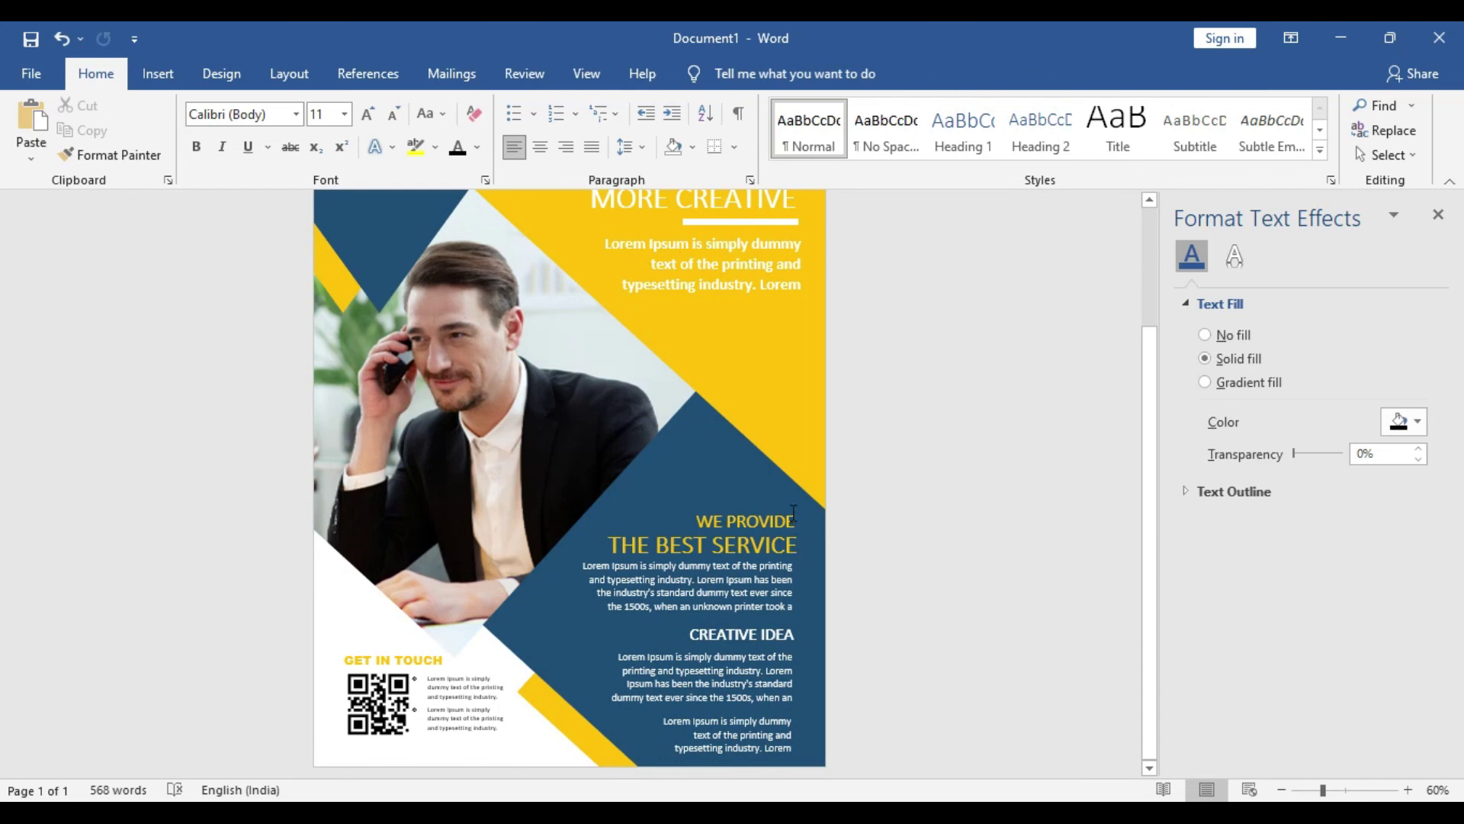
{"action": "left_click", "coordinate": [769, 521]}
{"action": "left_click", "coordinate": [763, 544], "text": "shift"}
{"action": "left_click", "coordinate": [763, 586], "text": "shift"}
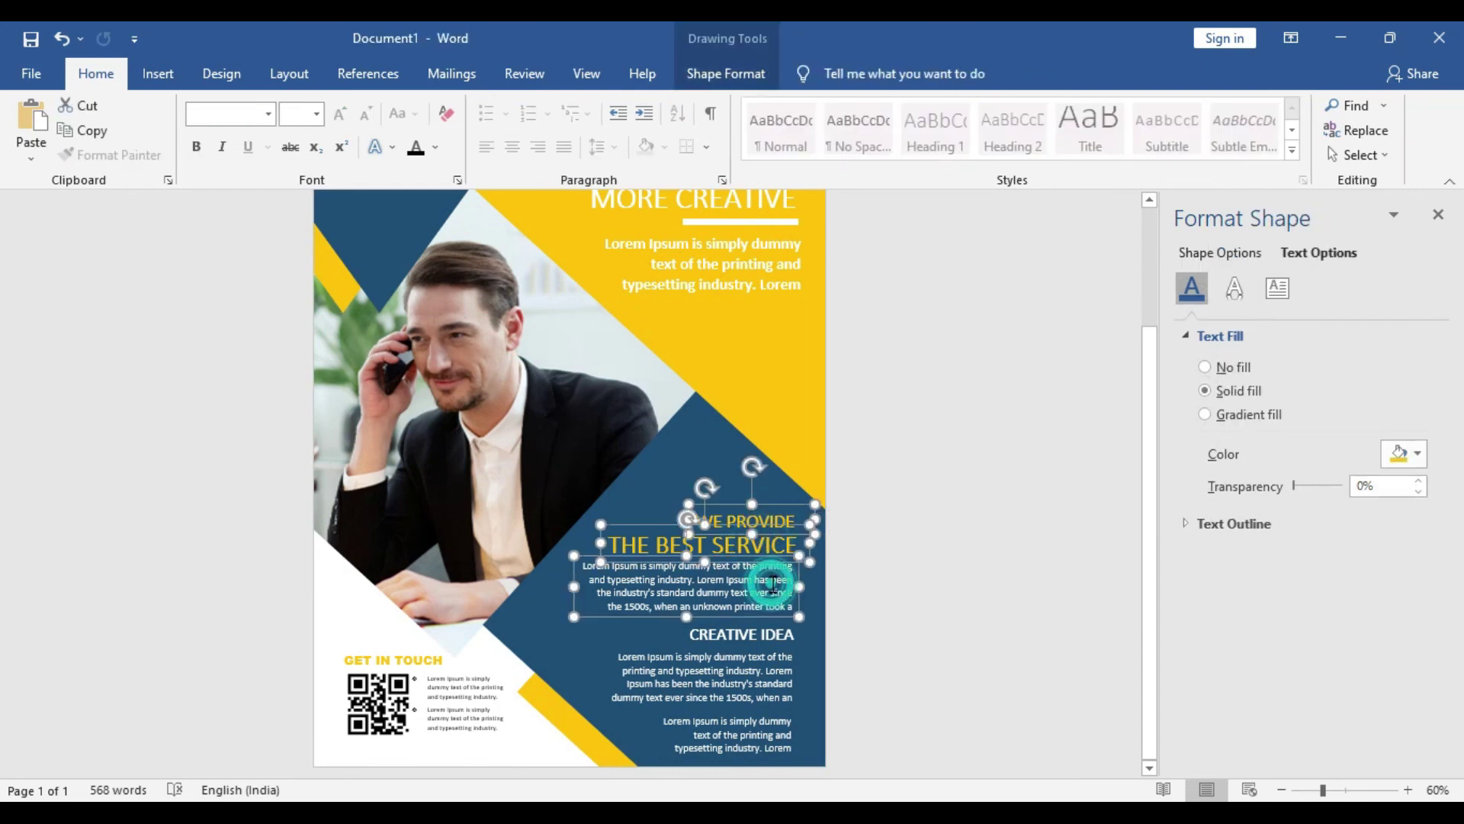
{"action": "left_click", "coordinate": [779, 643], "text": "shift"}
{"action": "left_click", "coordinate": [770, 669], "text": "shift"}
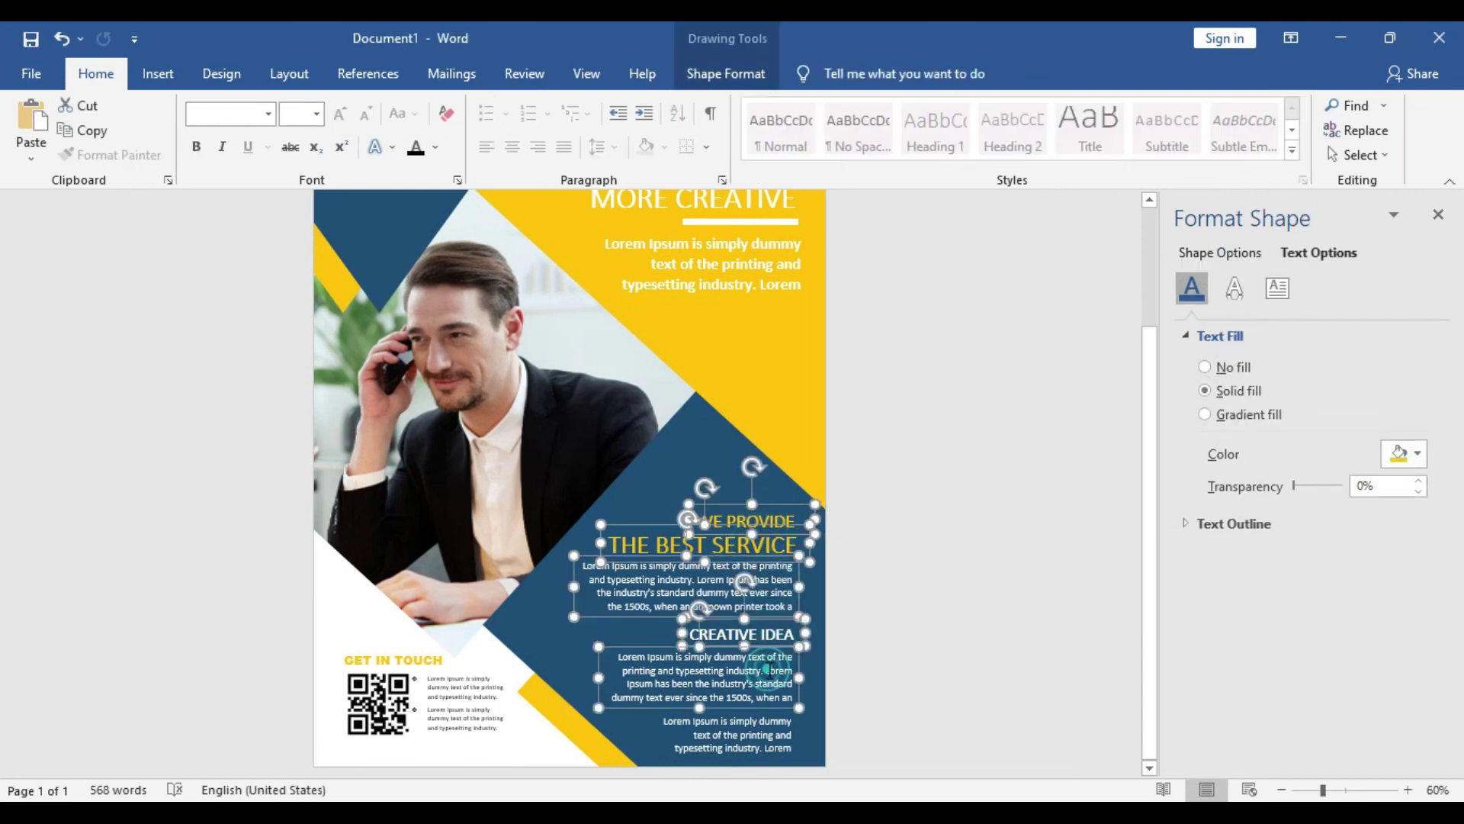
{"action": "left_click", "coordinate": [763, 736], "text": "shift"}
{"action": "key", "text": "Up"}
{"action": "key", "text": "Up"}
{"action": "key", "text": "Up"}
{"action": "key", "text": "Up"}
{"action": "left_click", "coordinate": [932, 445]}
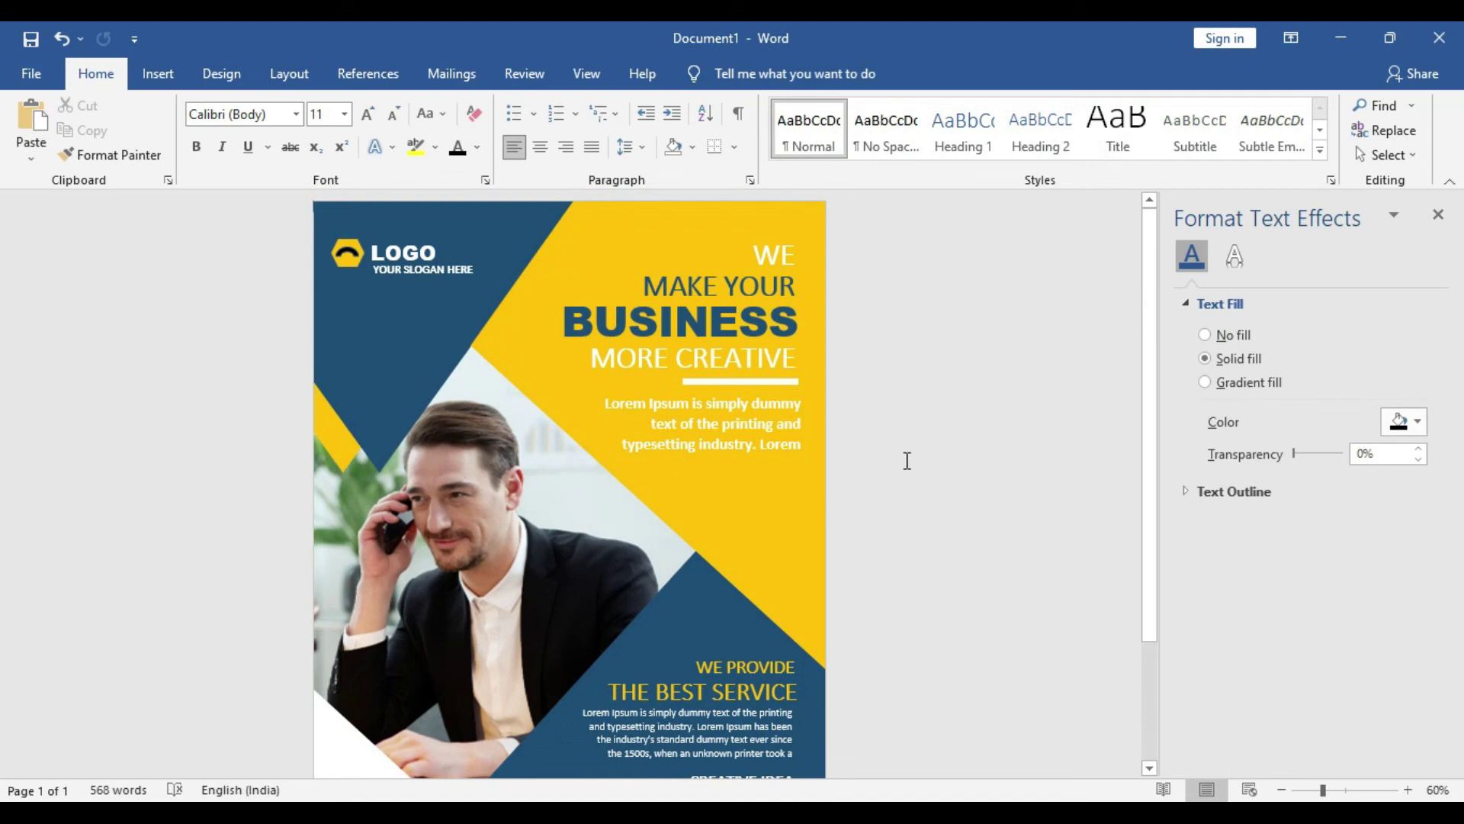
Nudge the GET IN TOUCH heading, QR code and two contact boxes down two steps
{"action": "scroll", "coordinate": [894, 473], "scroll_direction": "down", "scroll_amount": 2, "text": "ctrl"}
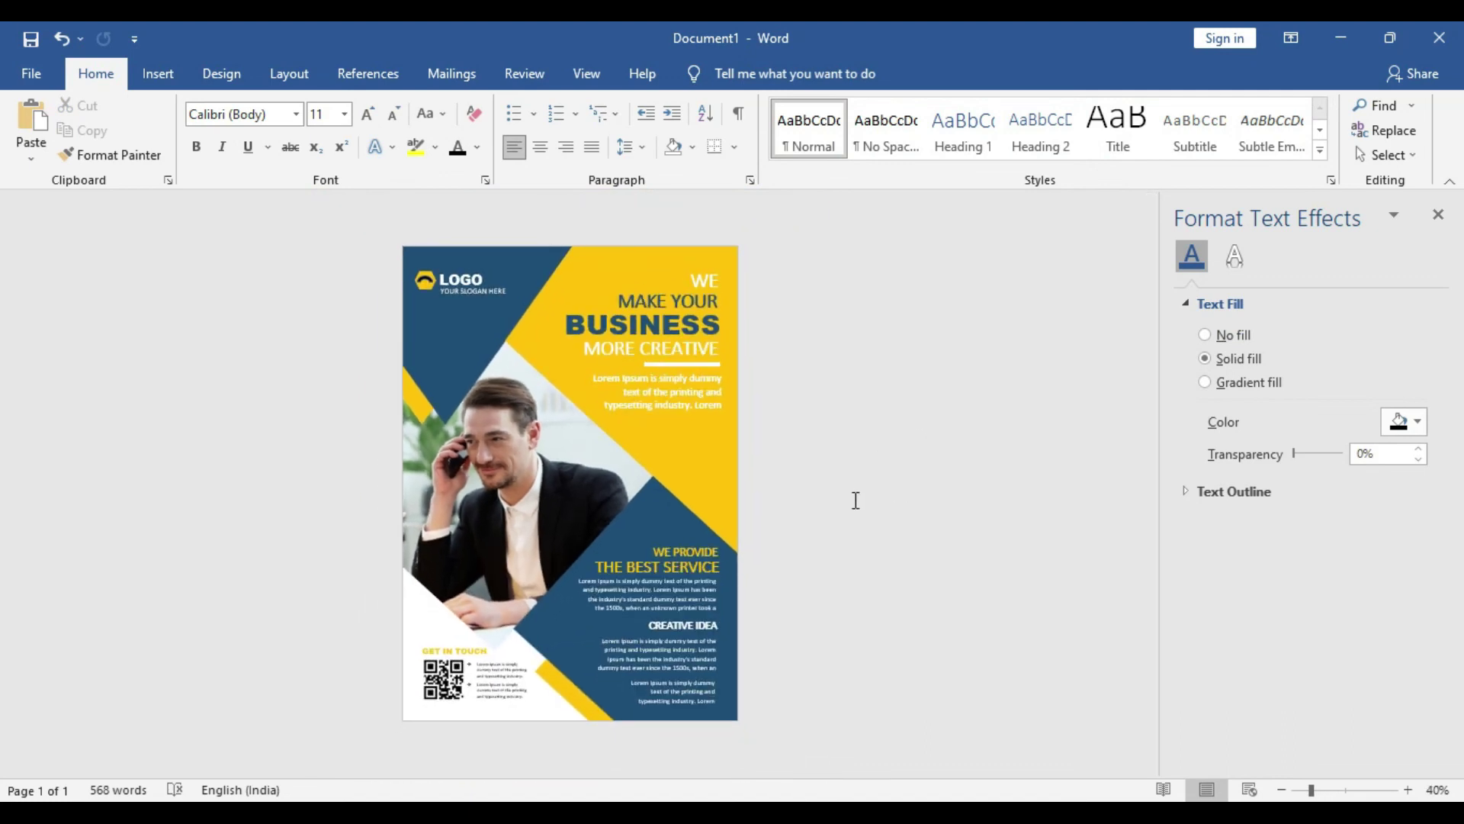
{"action": "scroll", "coordinate": [730, 678], "scroll_direction": "up", "scroll_amount": 1, "text": "ctrl"}
{"action": "scroll", "coordinate": [612, 564], "scroll_direction": "up", "scroll_amount": 1, "text": "ctrl"}
{"action": "scroll", "coordinate": [611, 564], "scroll_direction": "down", "scroll_amount": 2}
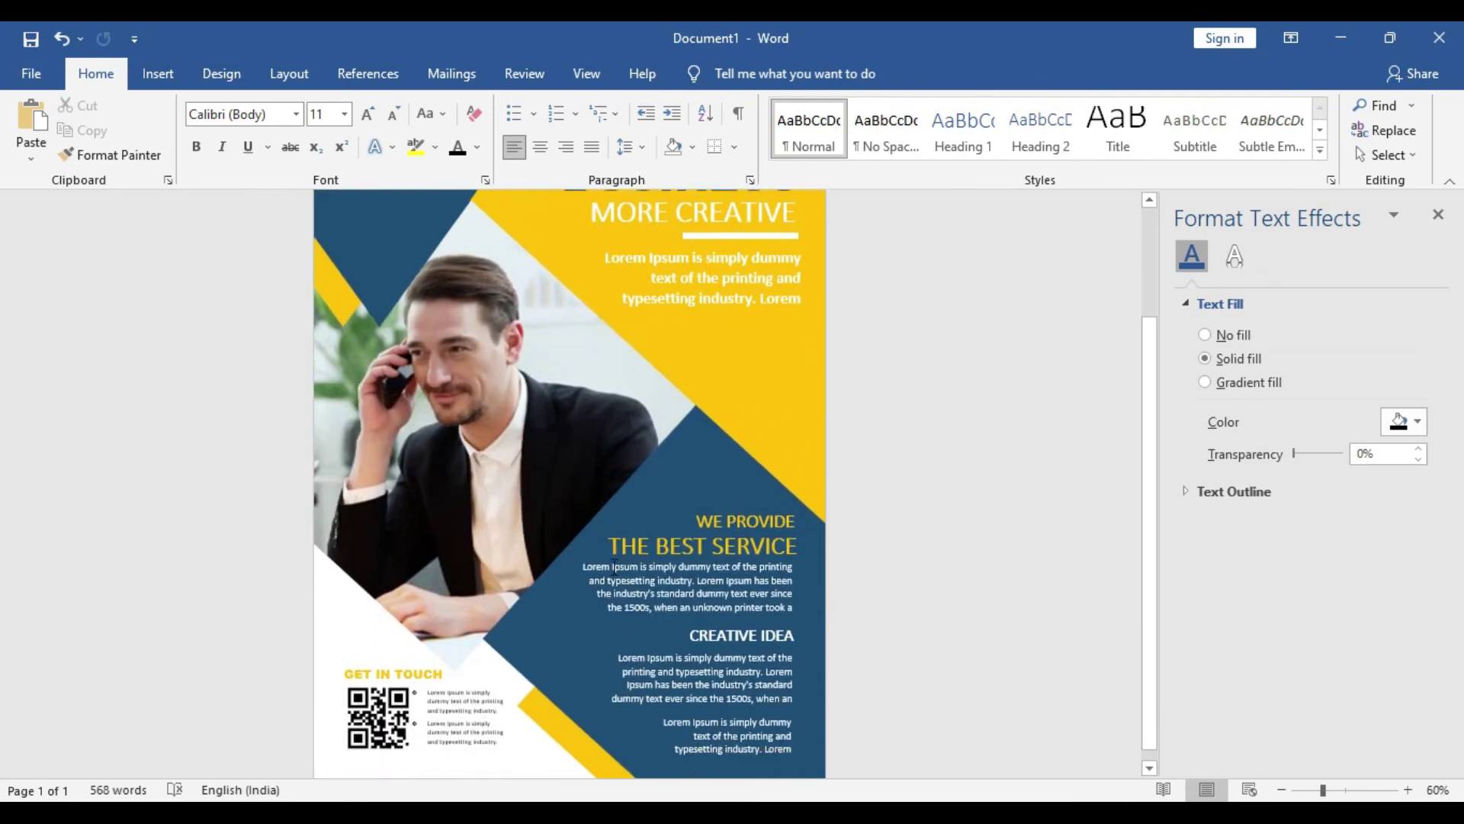
{"action": "scroll", "coordinate": [611, 565], "scroll_direction": "down", "scroll_amount": 1}
{"action": "left_click", "coordinate": [416, 659]}
{"action": "left_click", "coordinate": [369, 697], "text": "shift"}
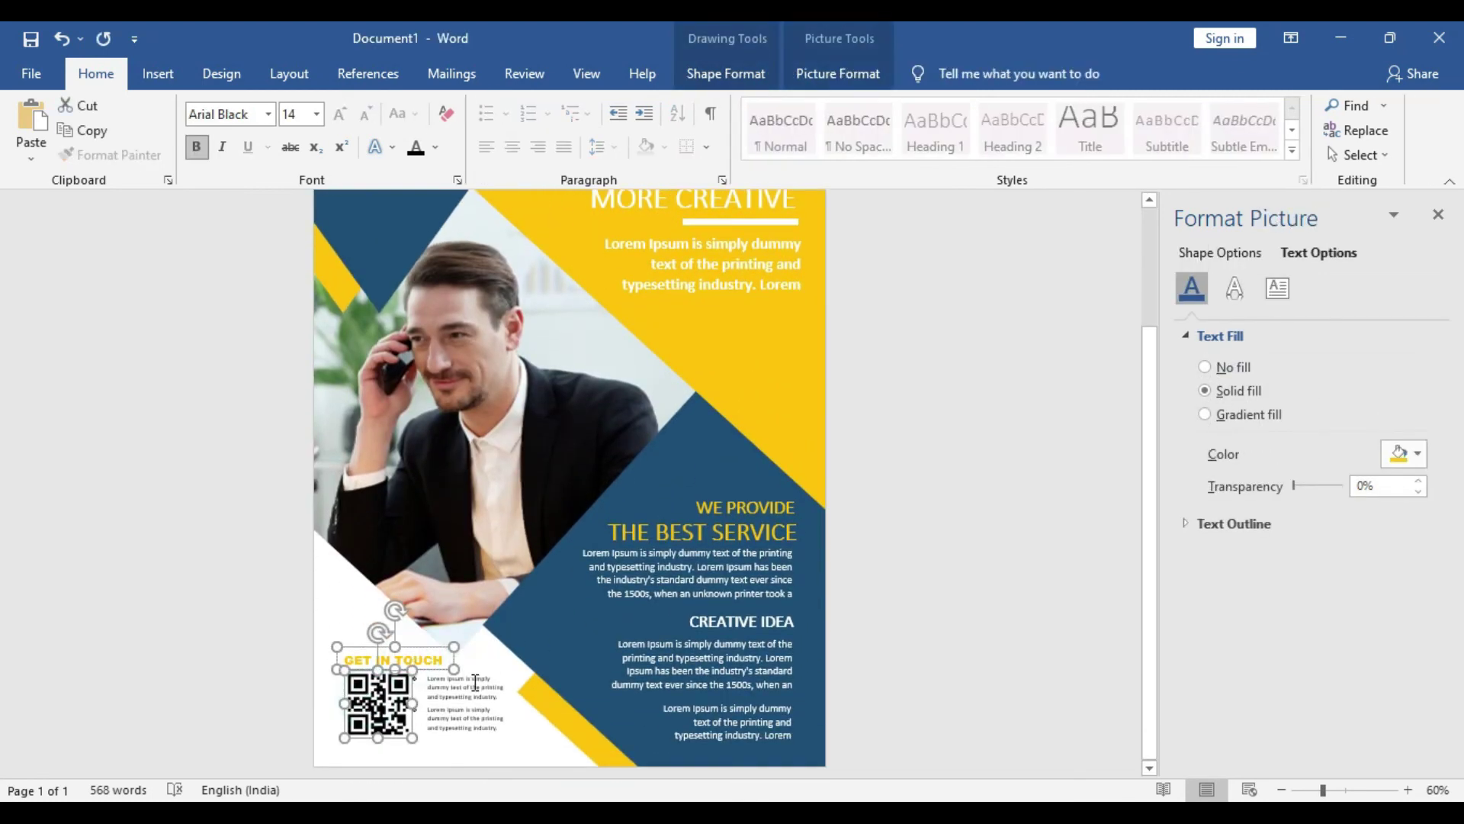
{"action": "left_click", "coordinate": [465, 686], "text": "shift"}
{"action": "left_click", "coordinate": [458, 728], "text": "shift"}
{"action": "key", "text": "Down"}
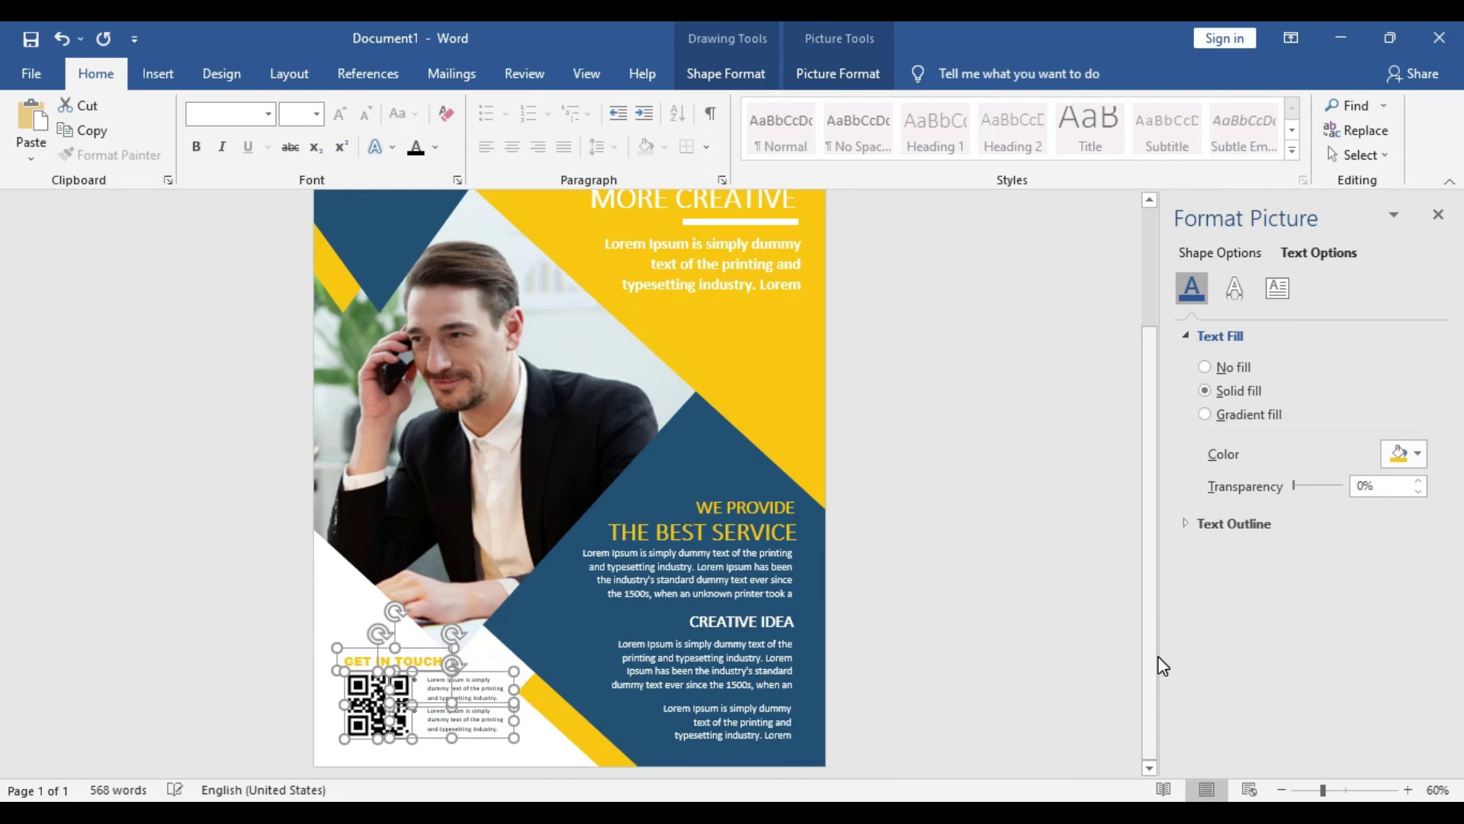
{"action": "key", "text": "Down"}
{"action": "key", "text": "Down"}
{"action": "key", "text": "Down"}
{"action": "key", "text": "Down"}
{"action": "key", "text": "Down"}
{"action": "left_click", "coordinate": [926, 556]}
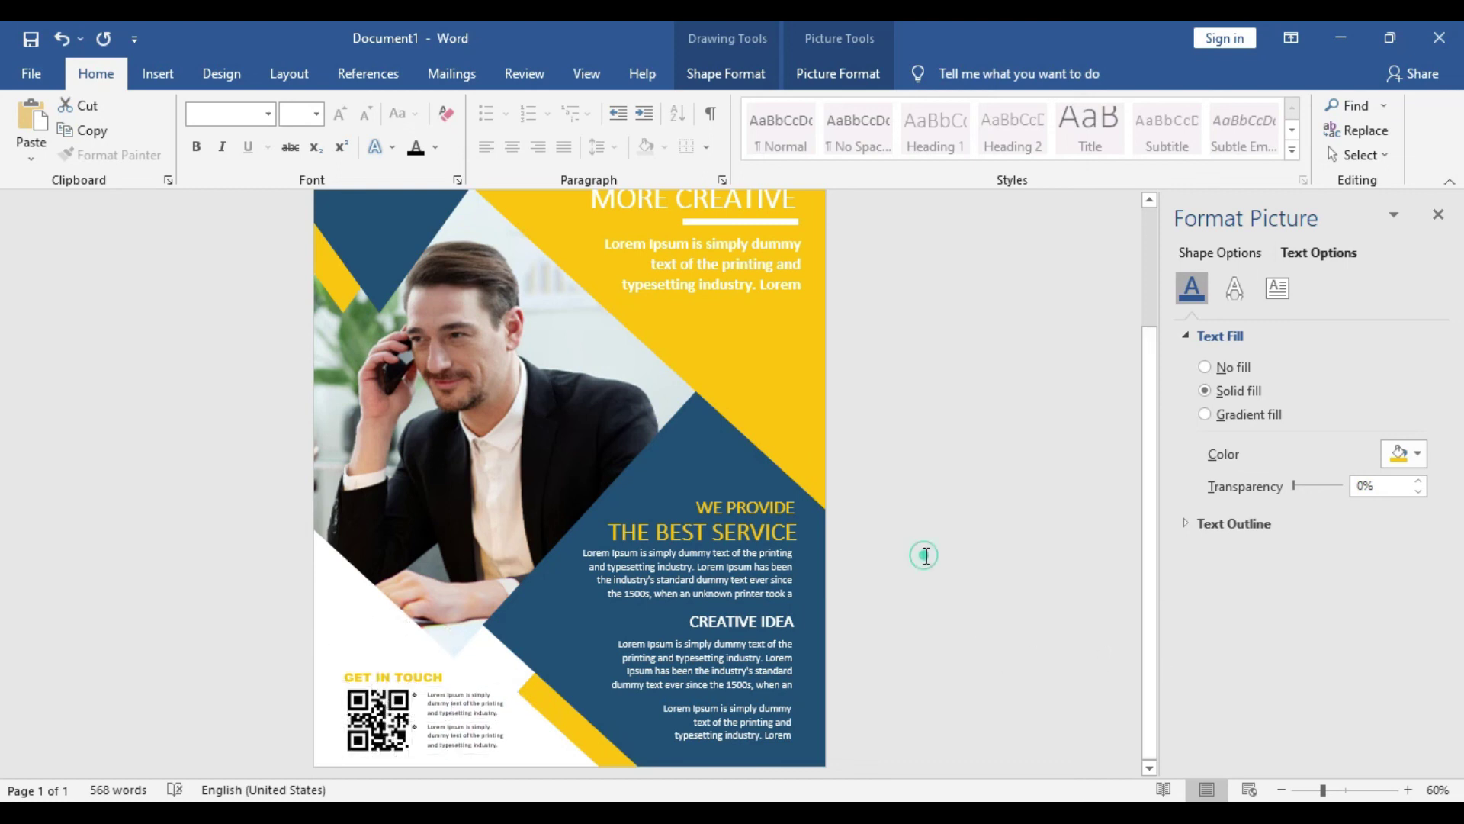
{"action": "scroll", "coordinate": [912, 526], "scroll_direction": "down", "scroll_amount": 2}
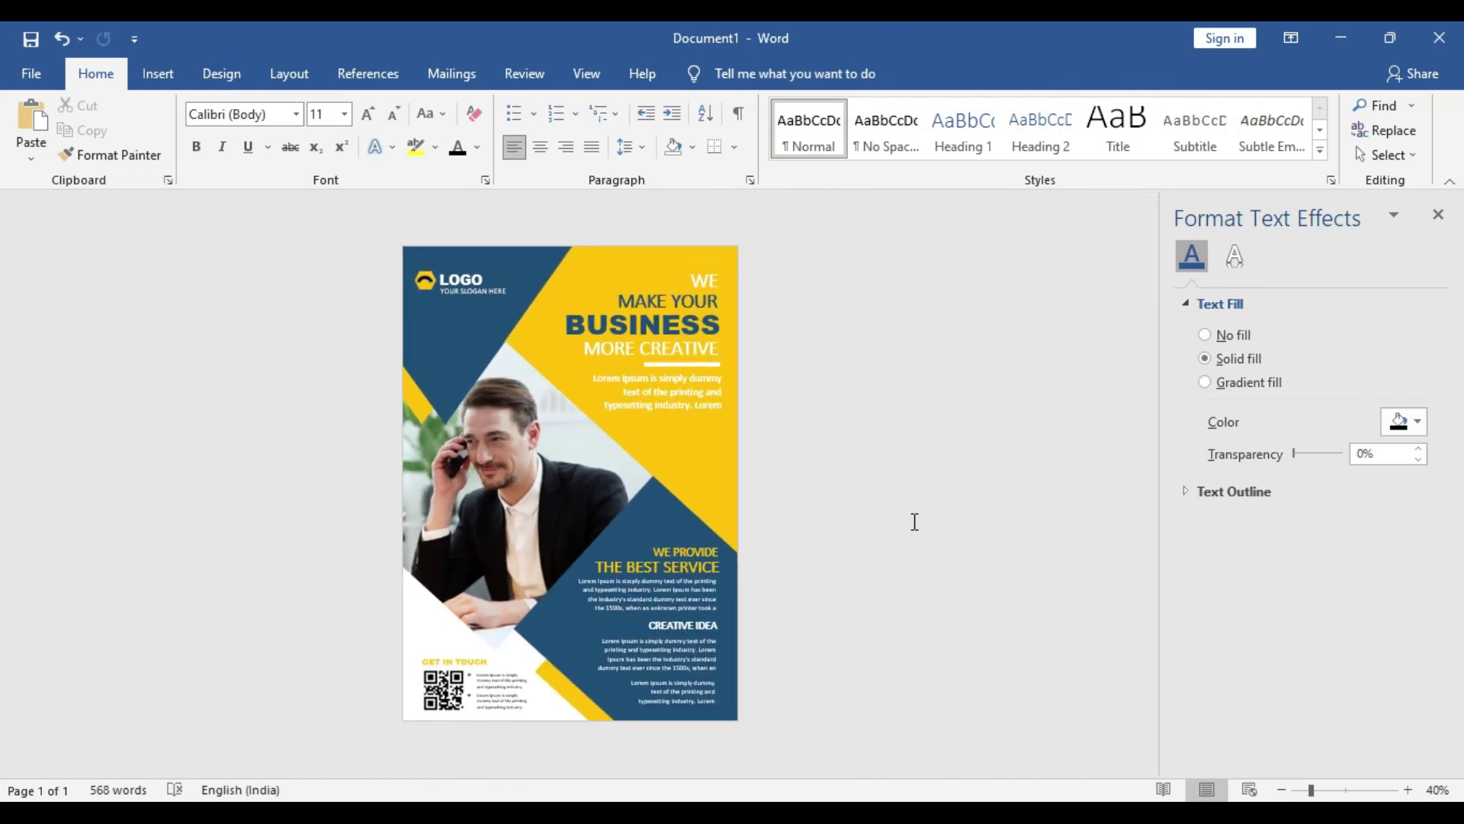
{"action": "scroll", "coordinate": [915, 522], "scroll_direction": "up", "scroll_amount": 1}
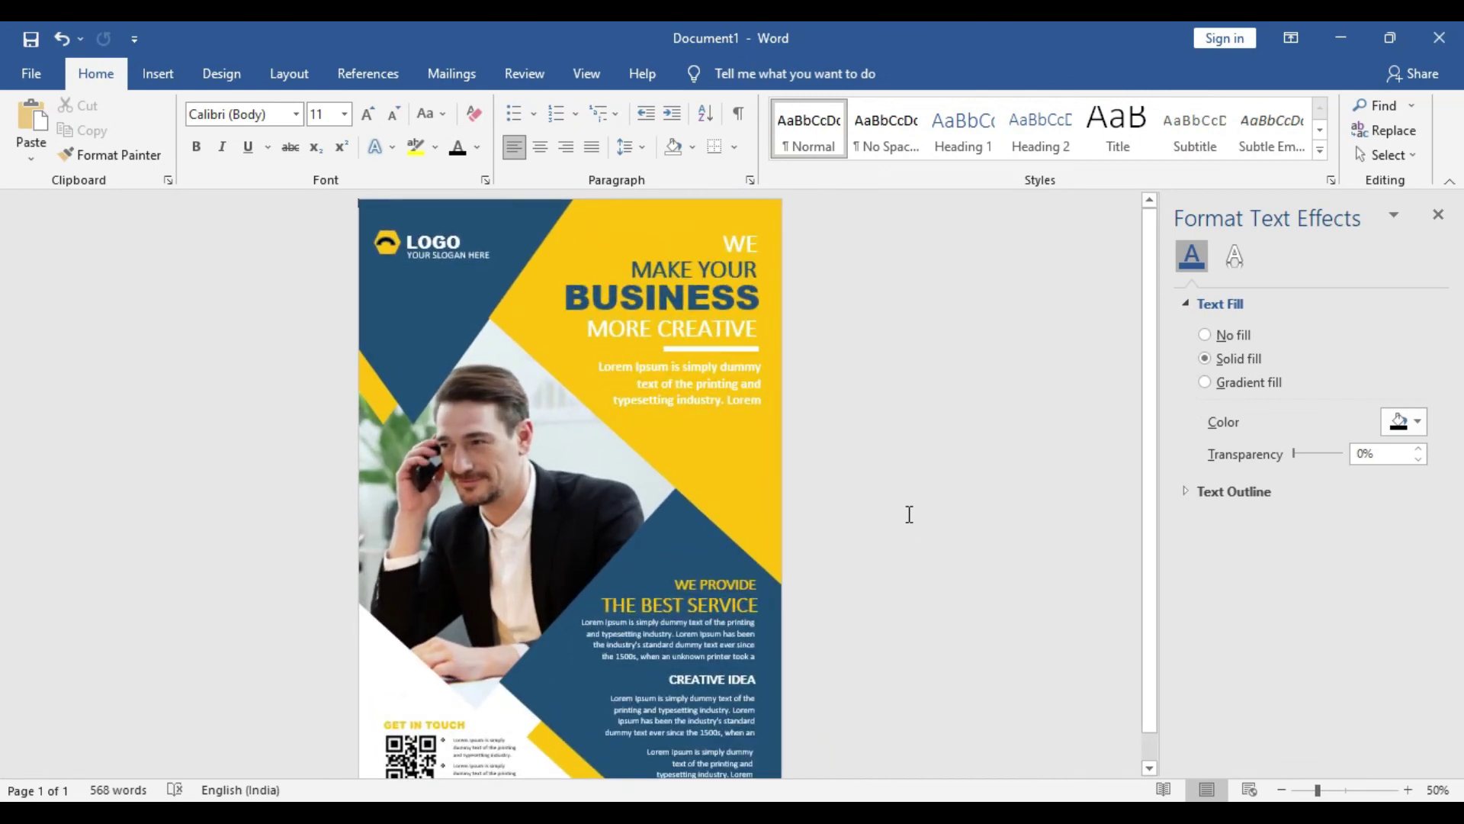
{"action": "scroll", "coordinate": [909, 514], "scroll_direction": "down", "scroll_amount": 1}
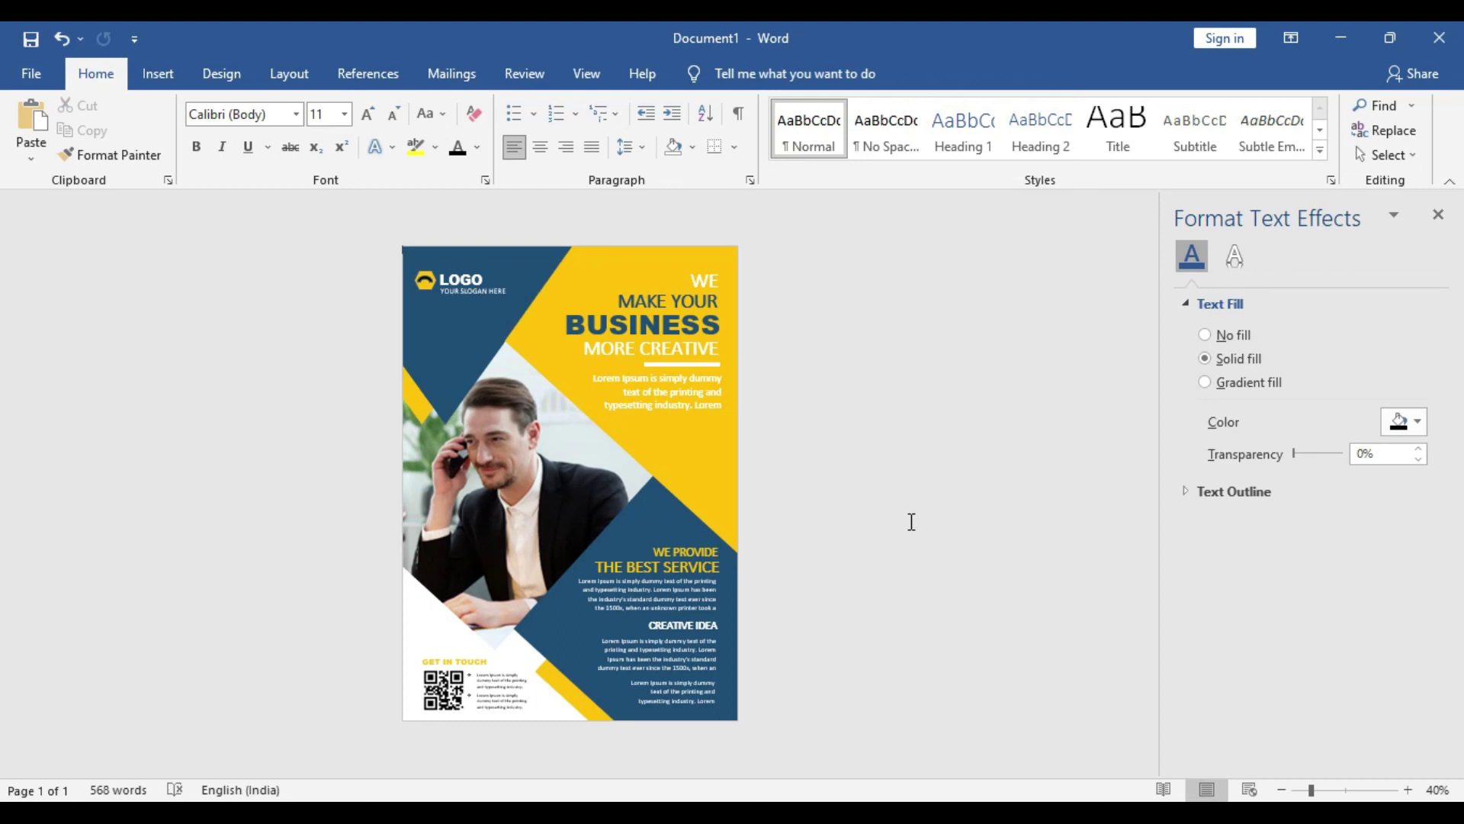
{"action": "left_click", "coordinate": [911, 522]}
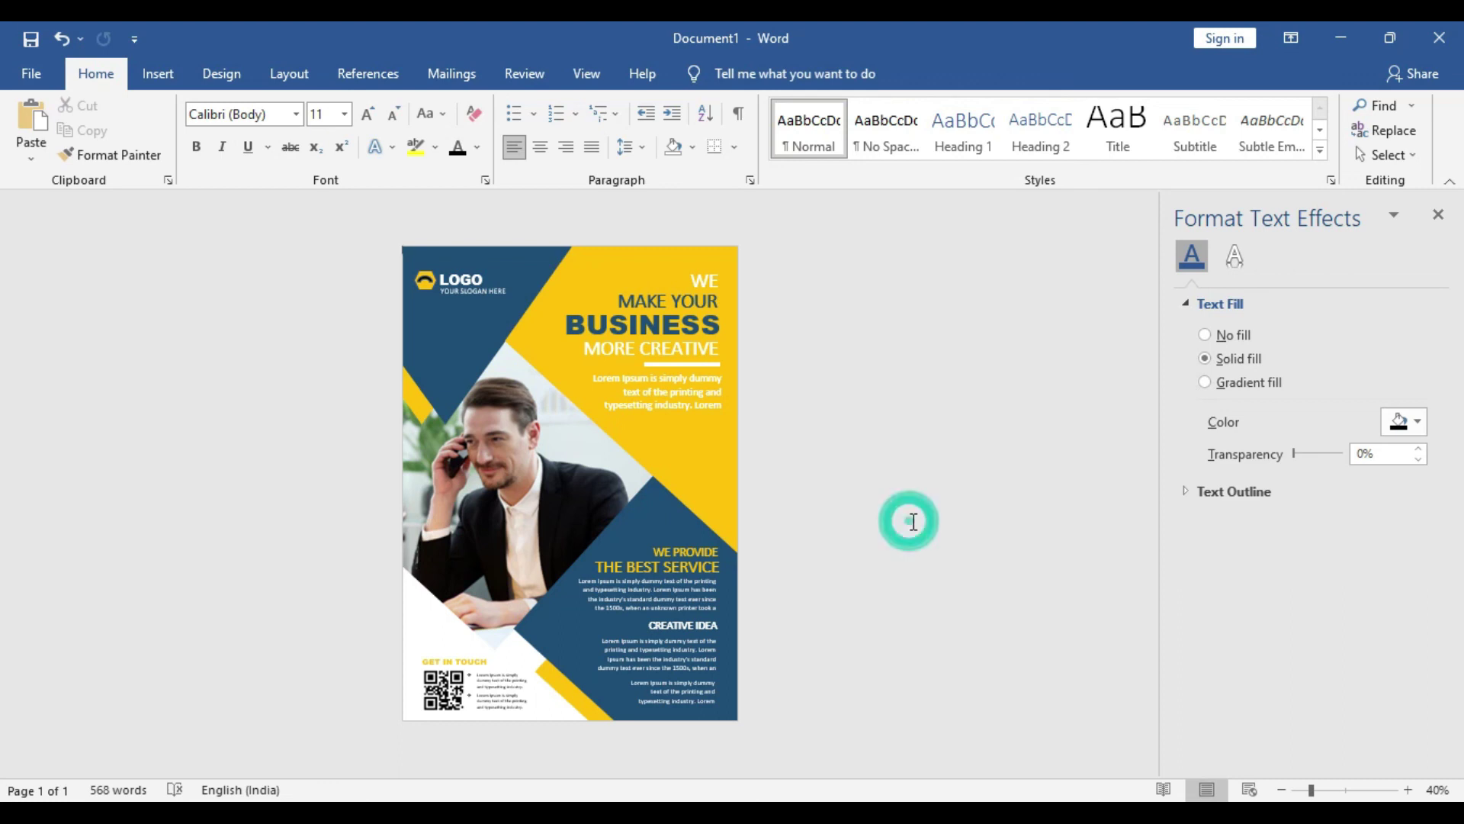